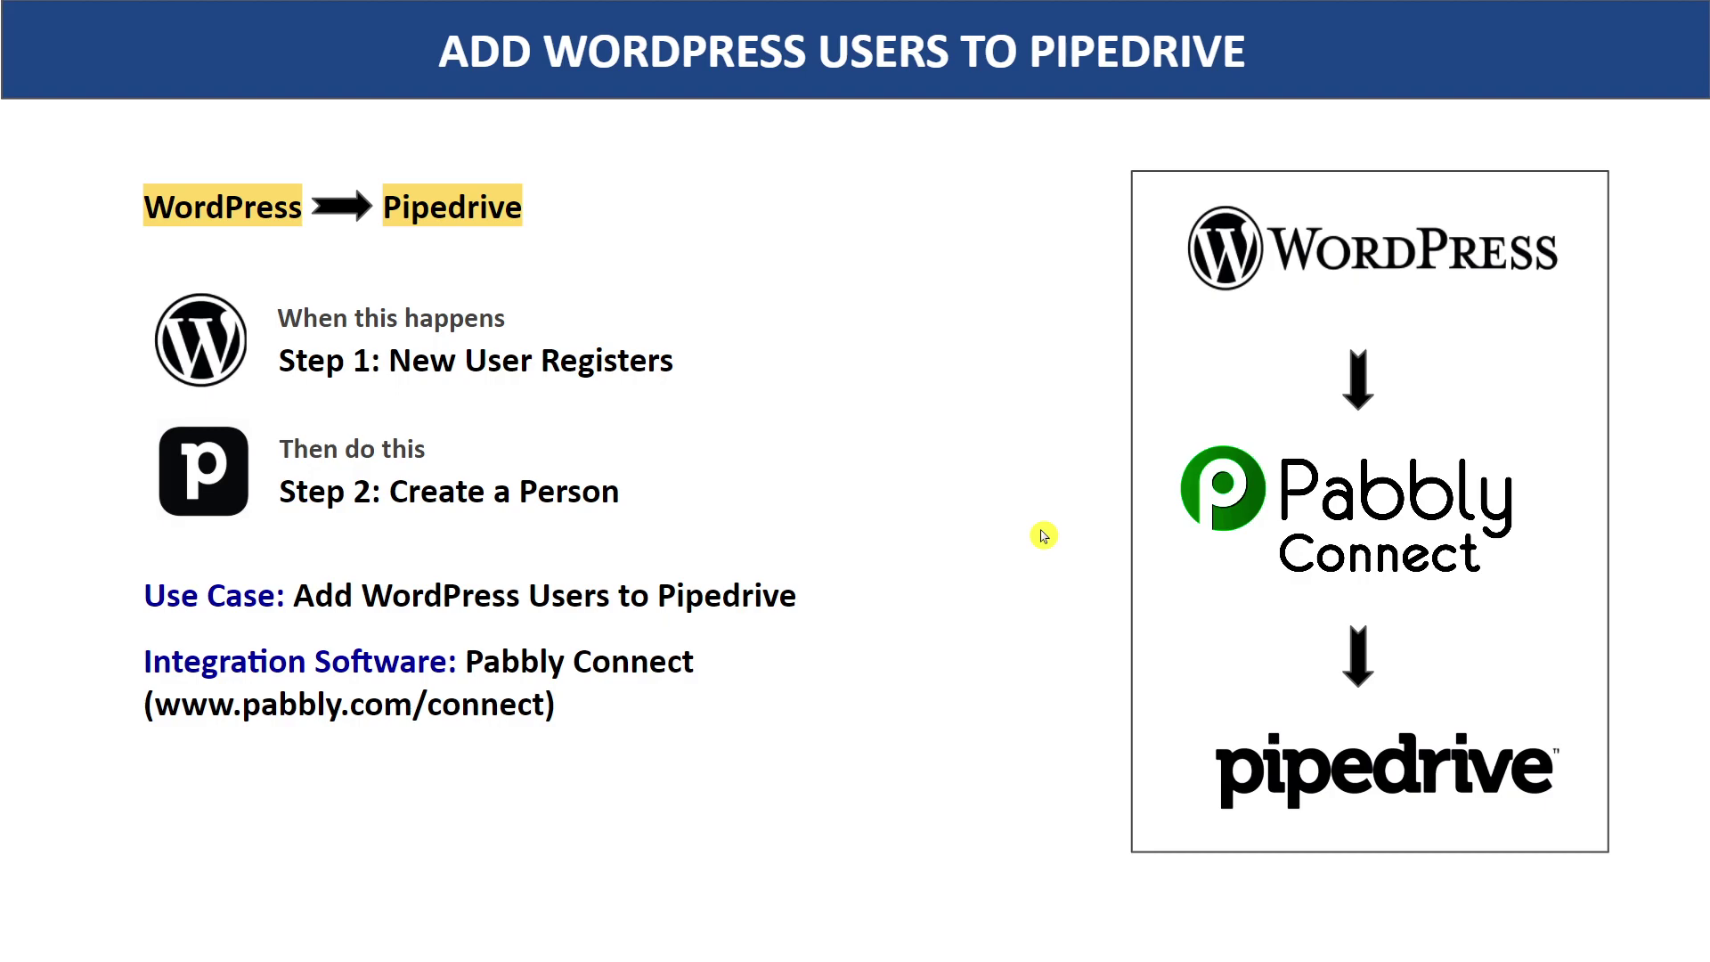
Leave the slideshow and return to the browser showing the WordPress registration form
key(alt+Tab)
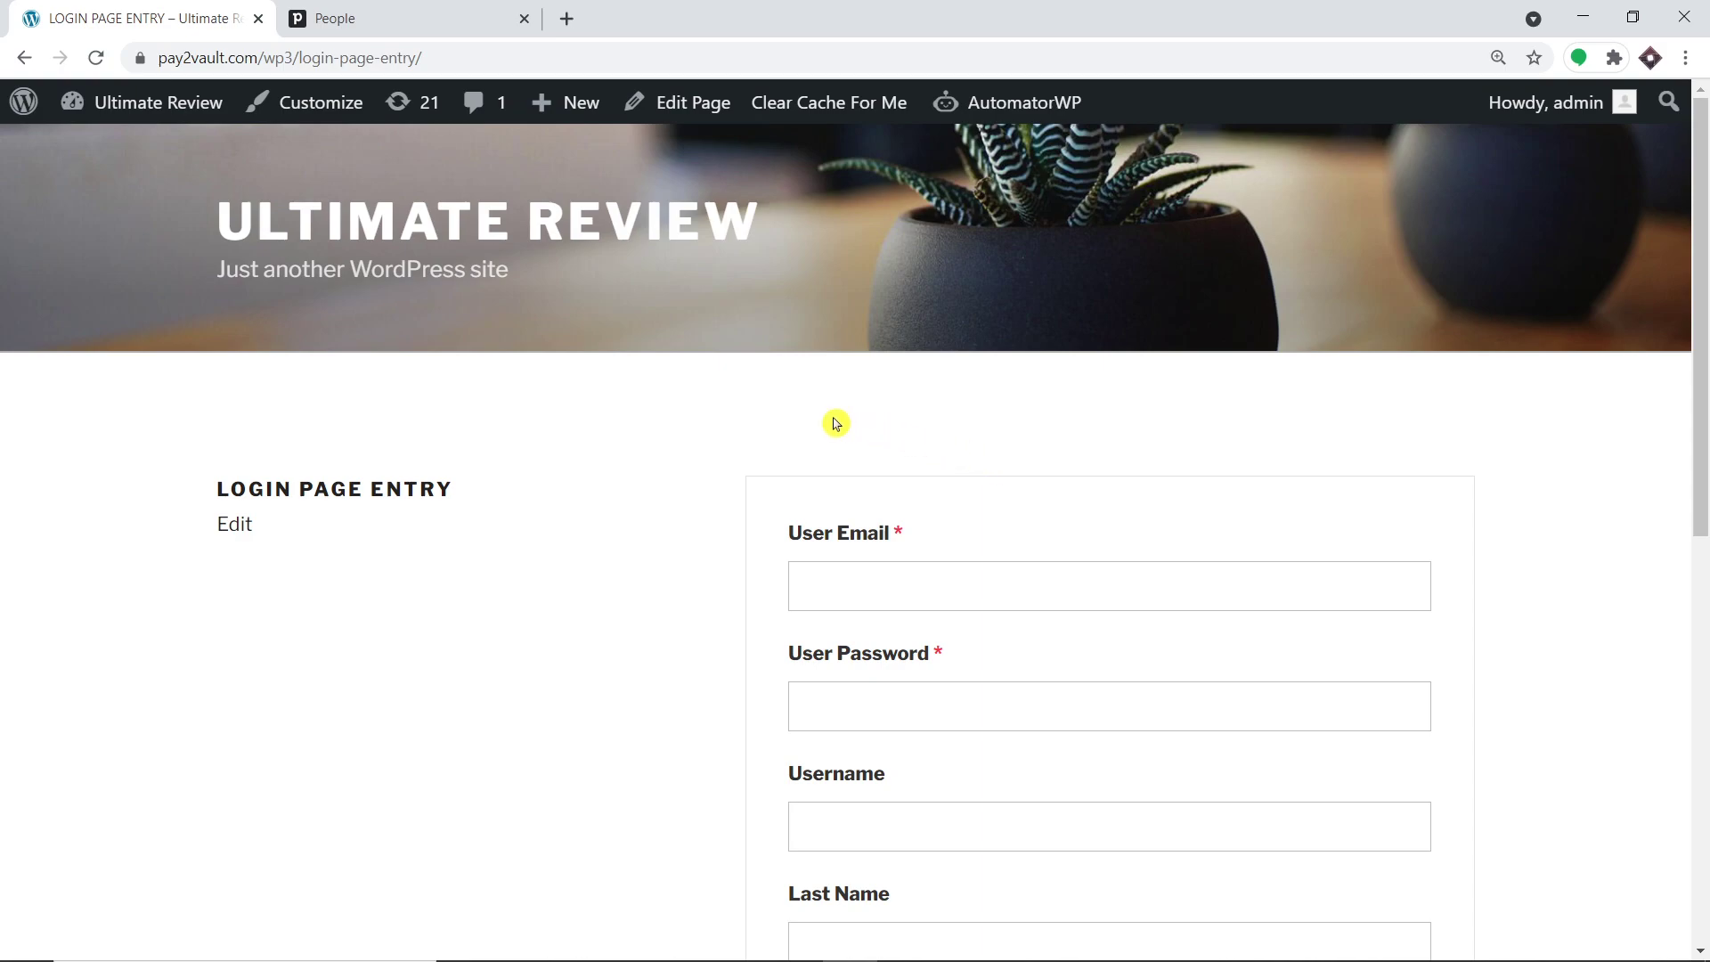
Enter the new user's email, password and username in the Login Page Entry form
scroll(841, 437, down, 3)
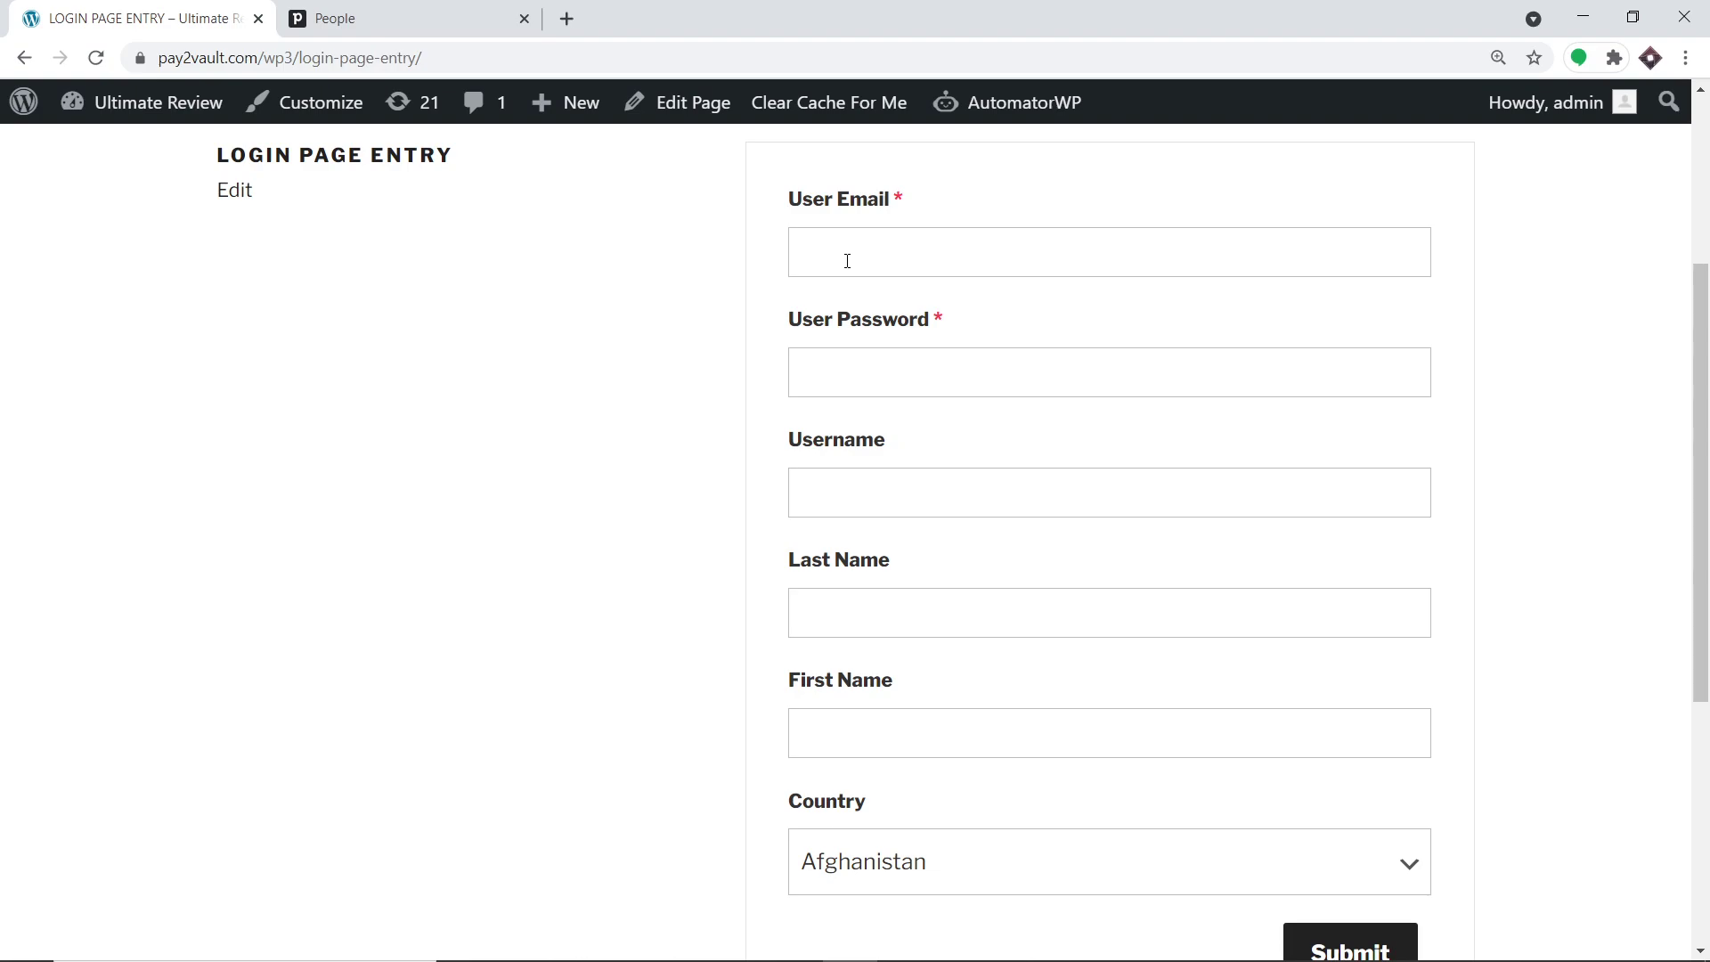
click(847, 261)
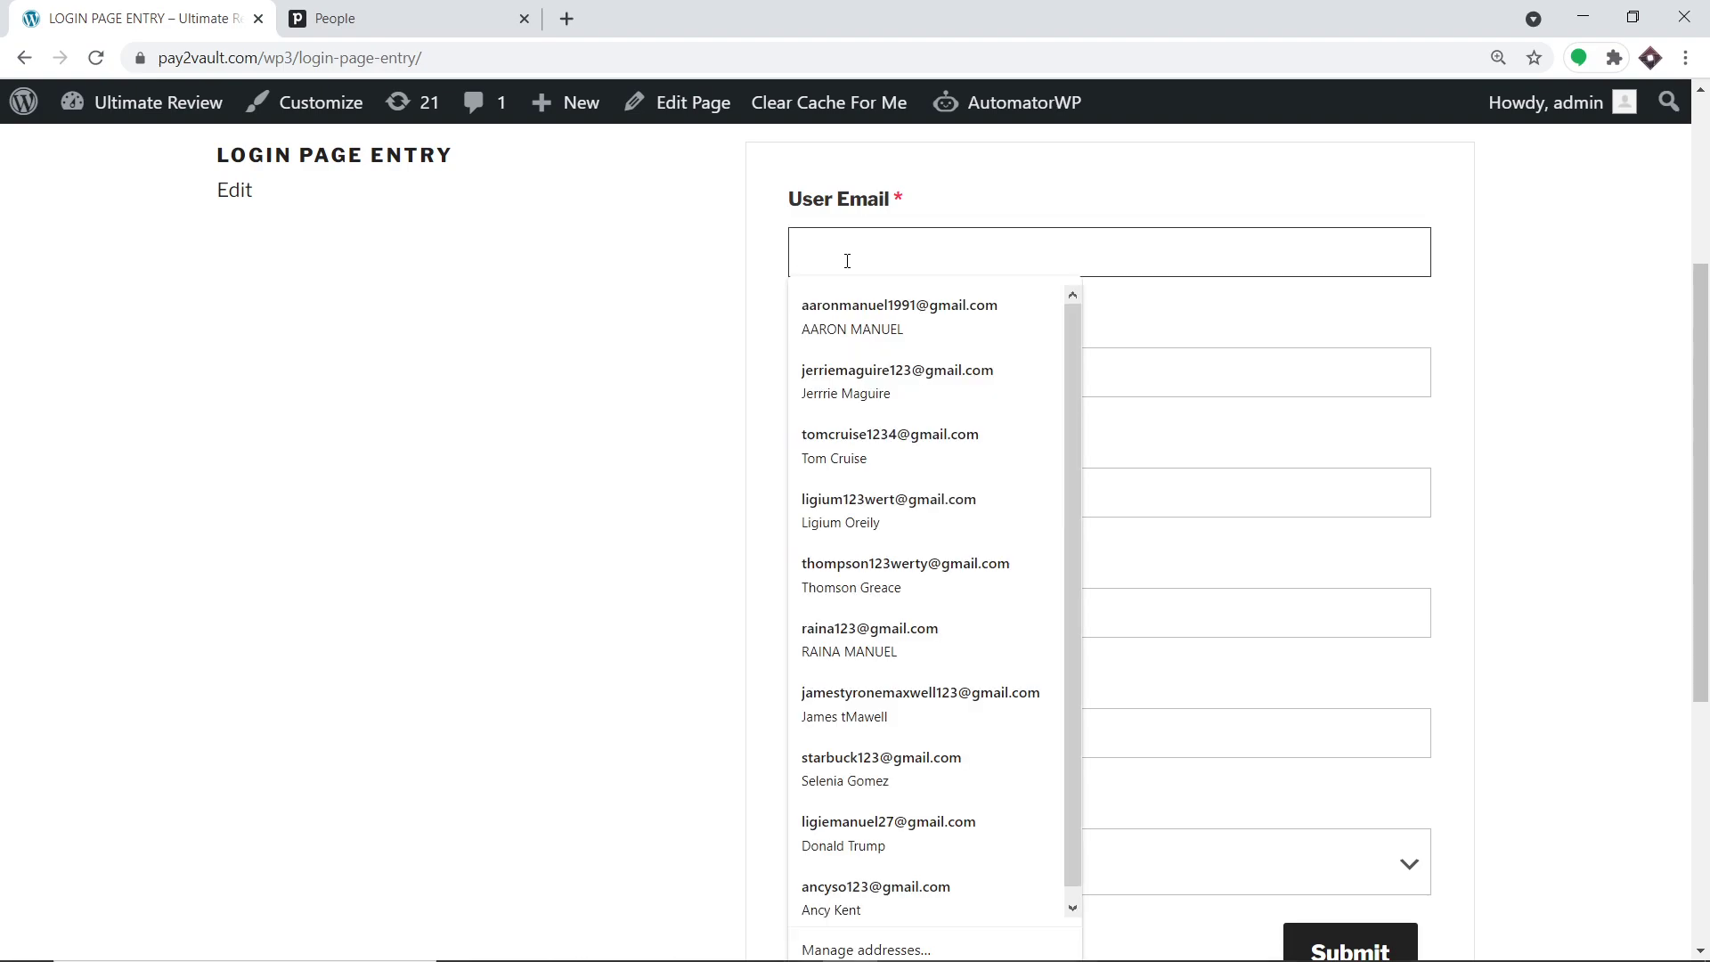
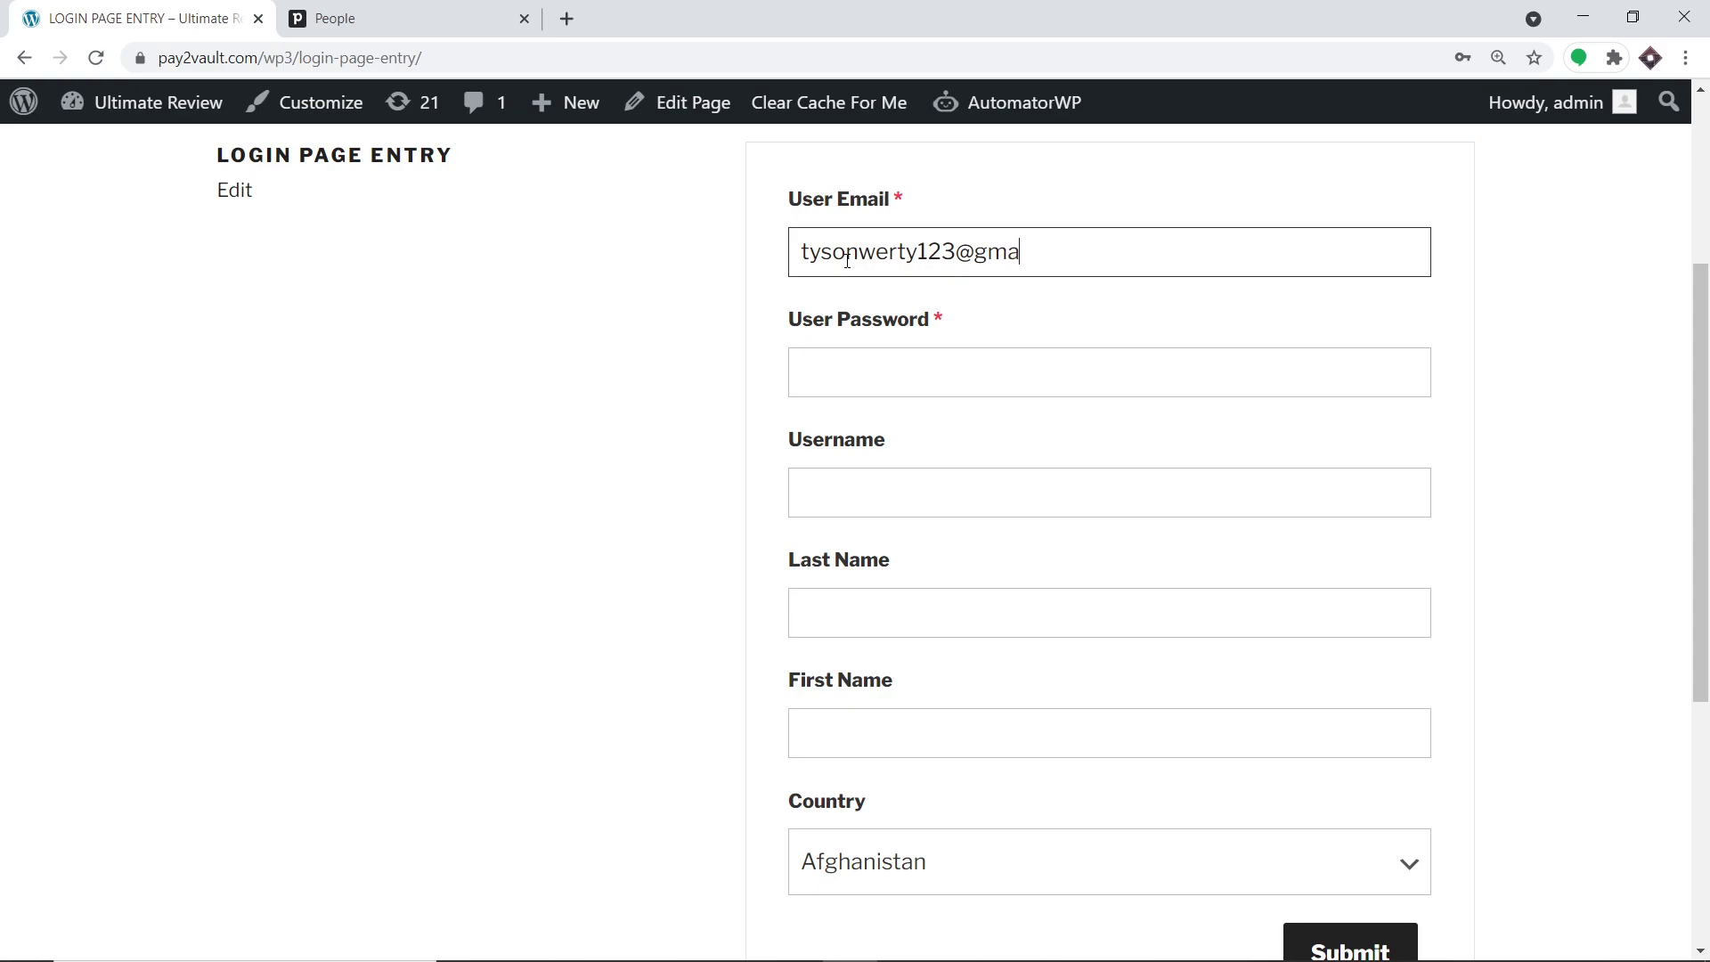
click(855, 366)
text(*************)
click(896, 498)
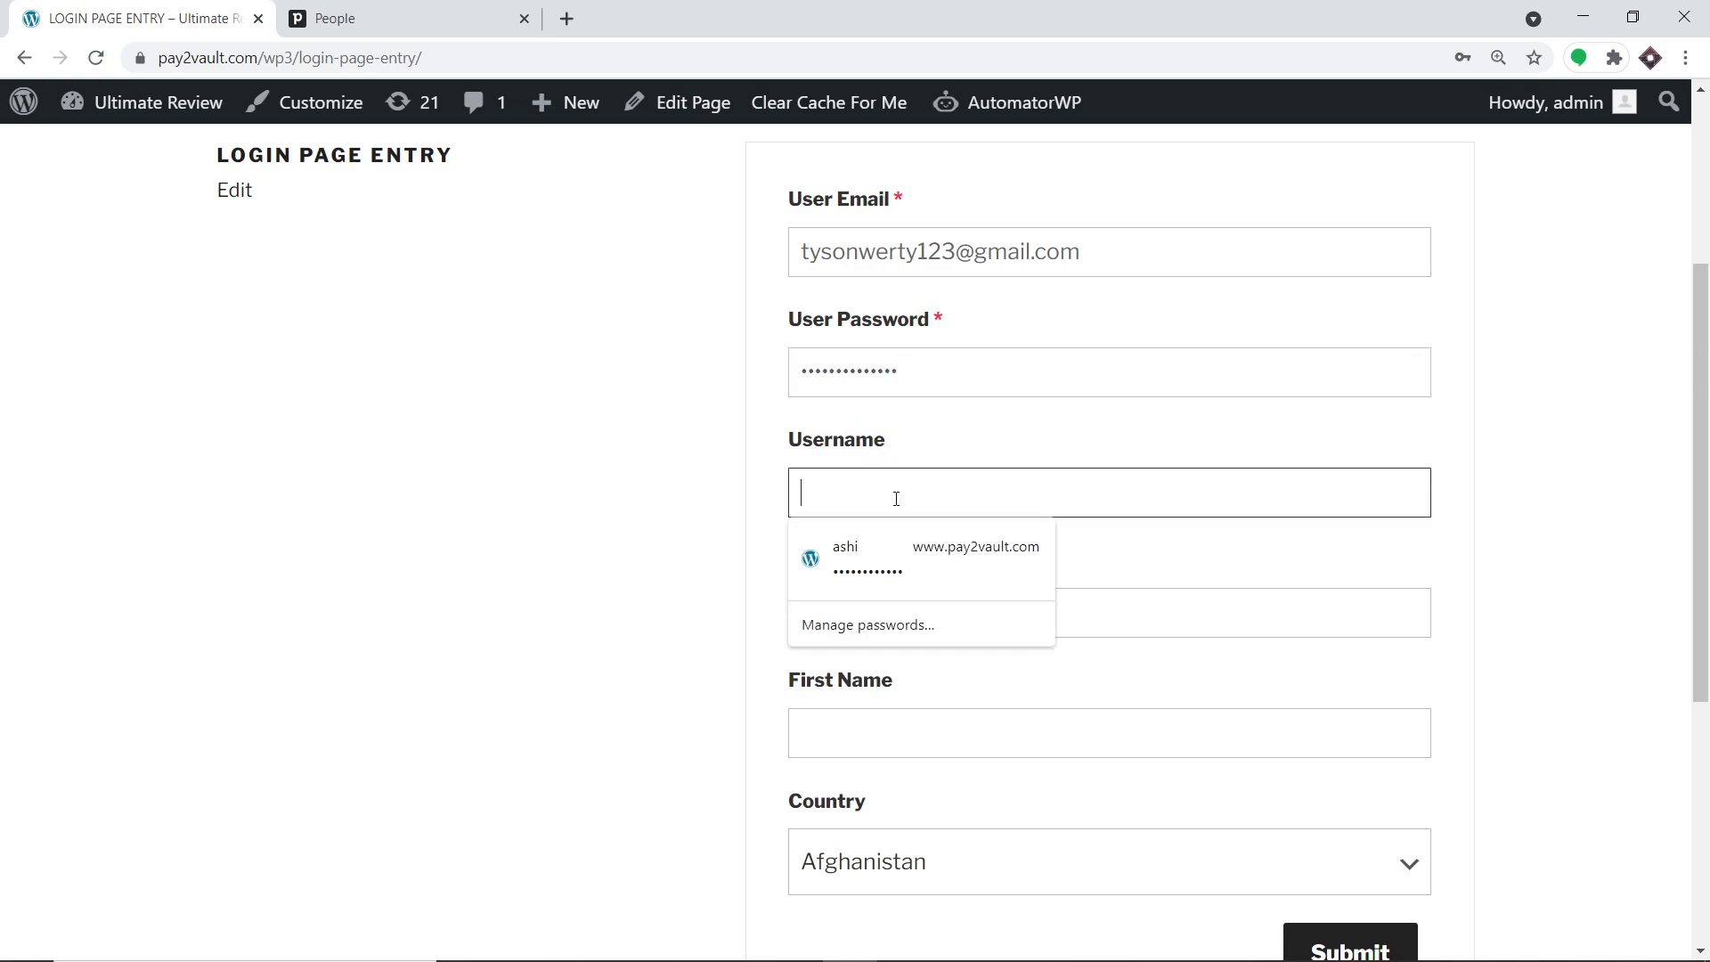
text(TYSON)
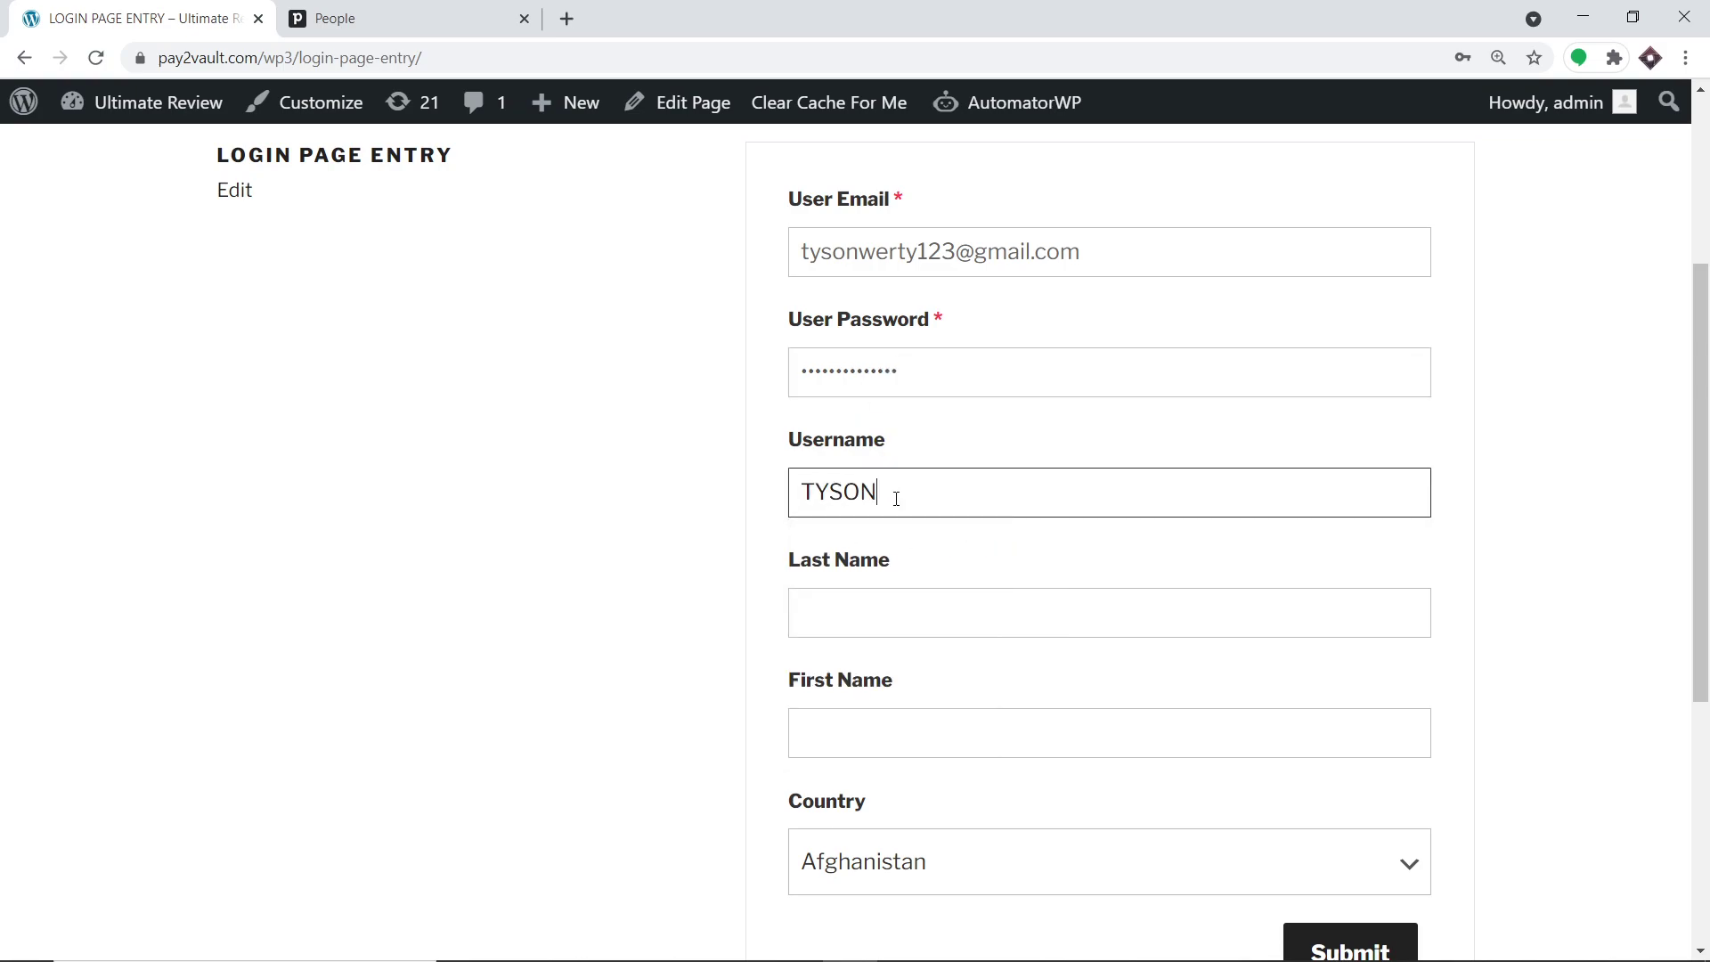
text(123D)
Fill in the user's last and first names, choose Argentina as country, and fix the email typo
click(889, 611)
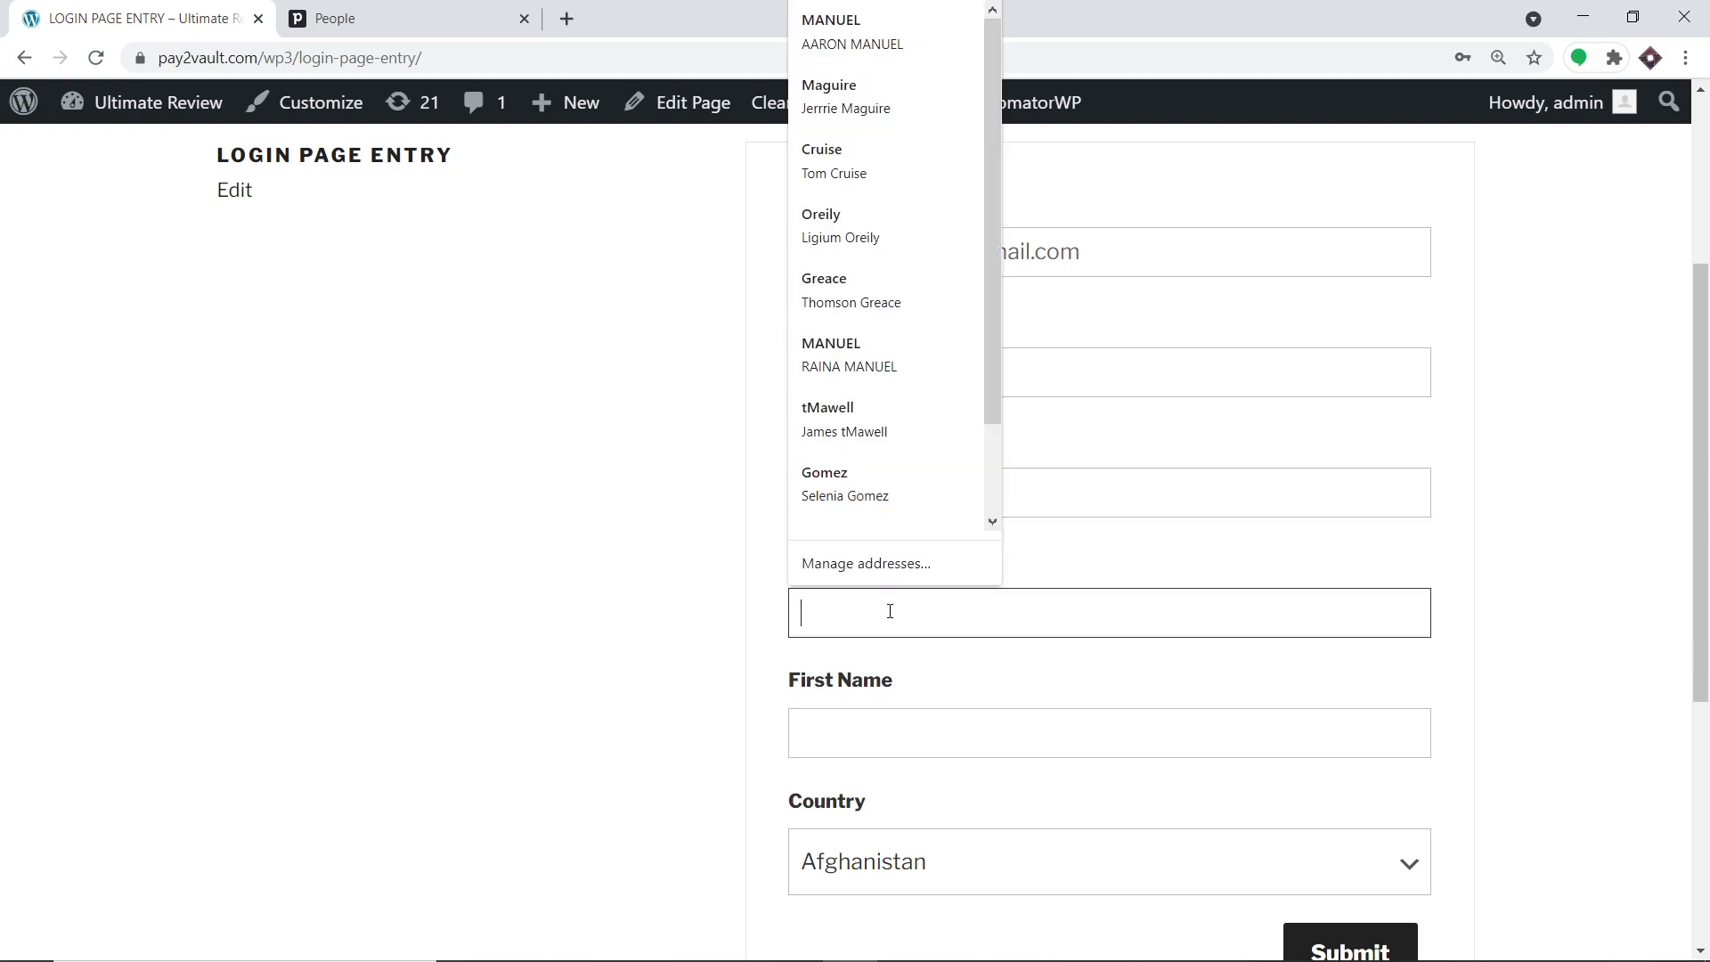
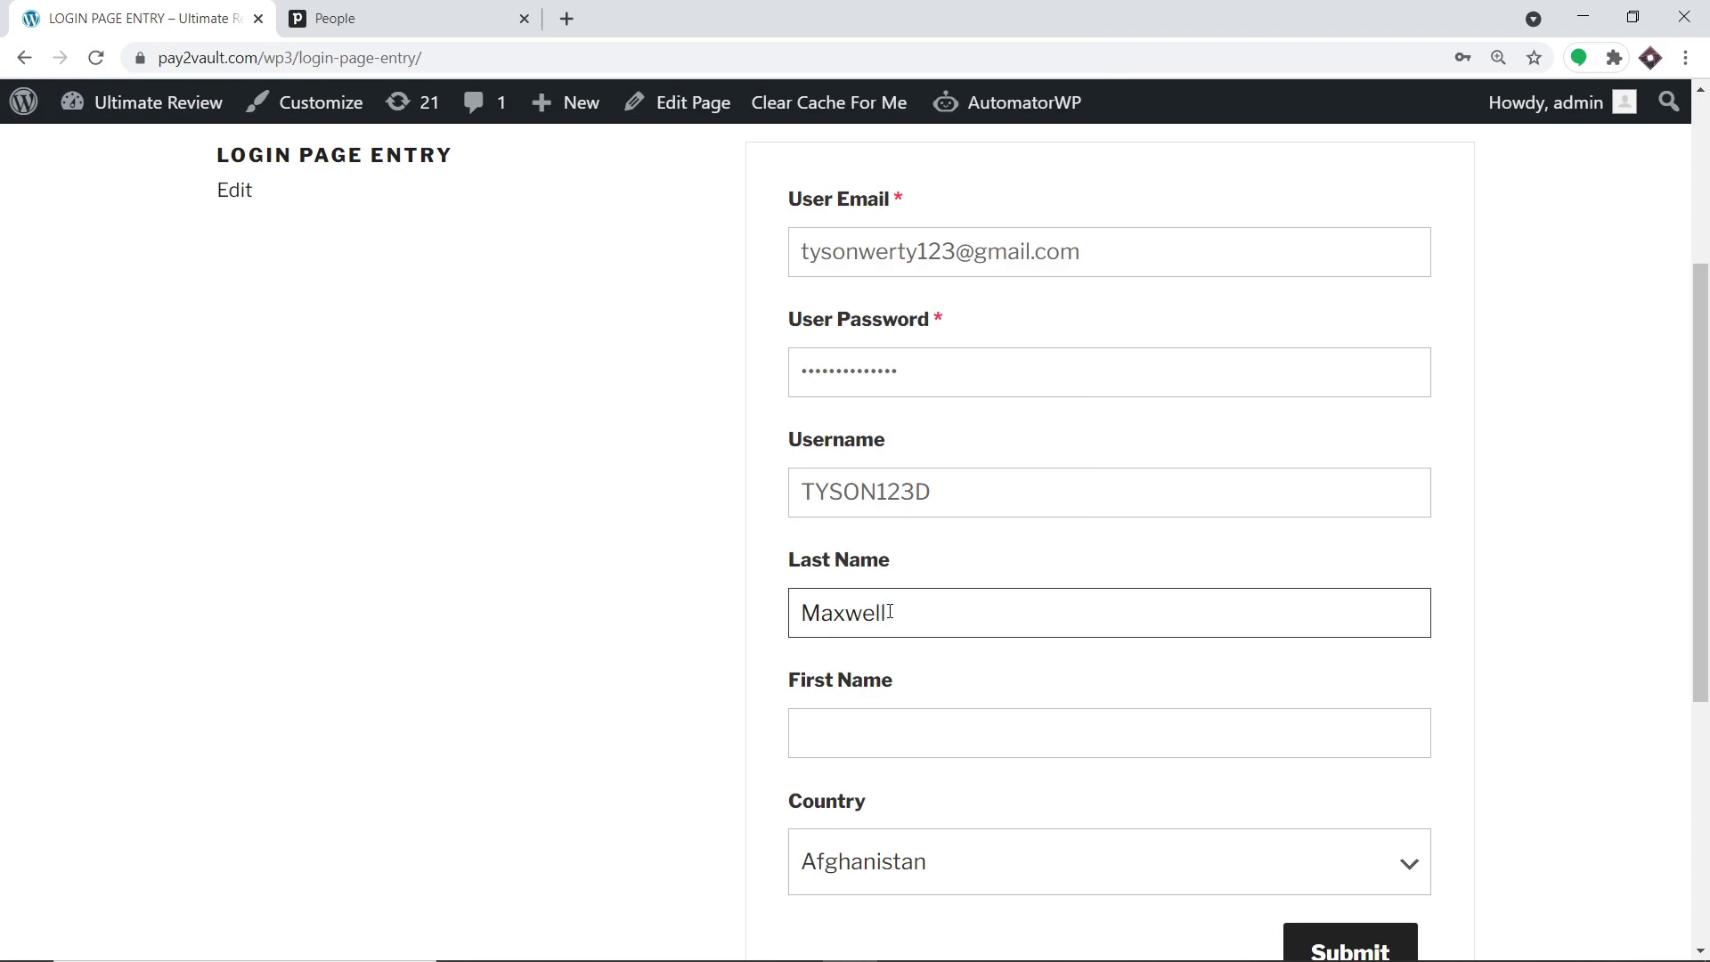
click(893, 736)
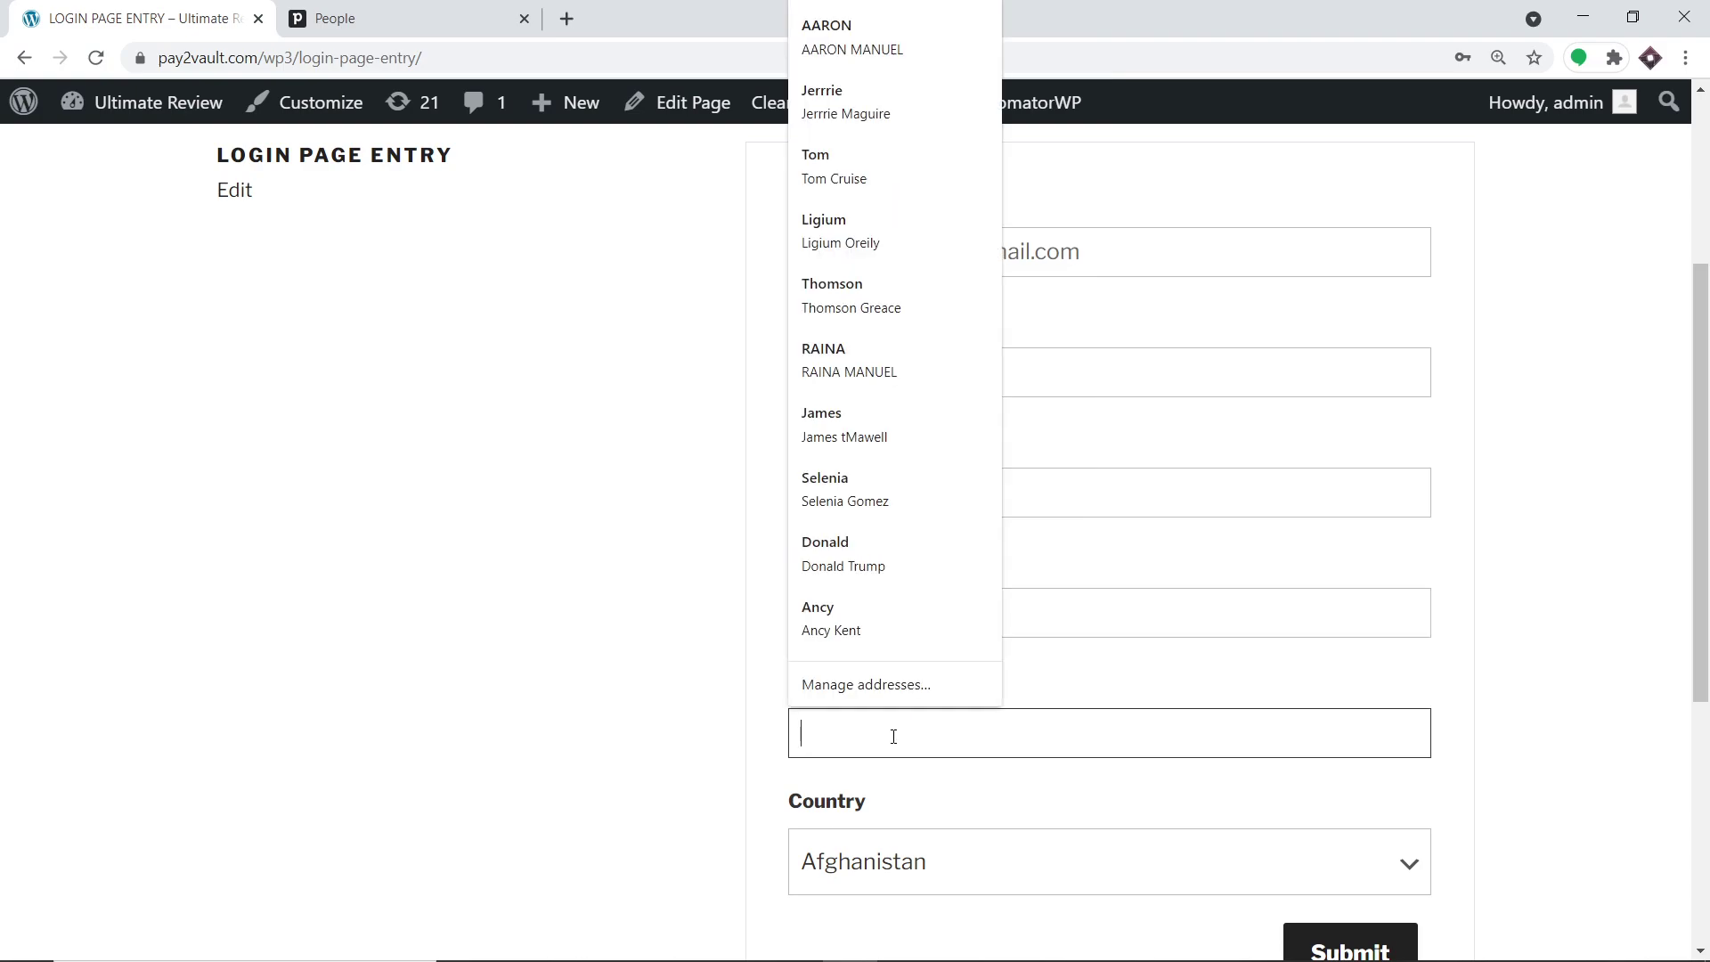
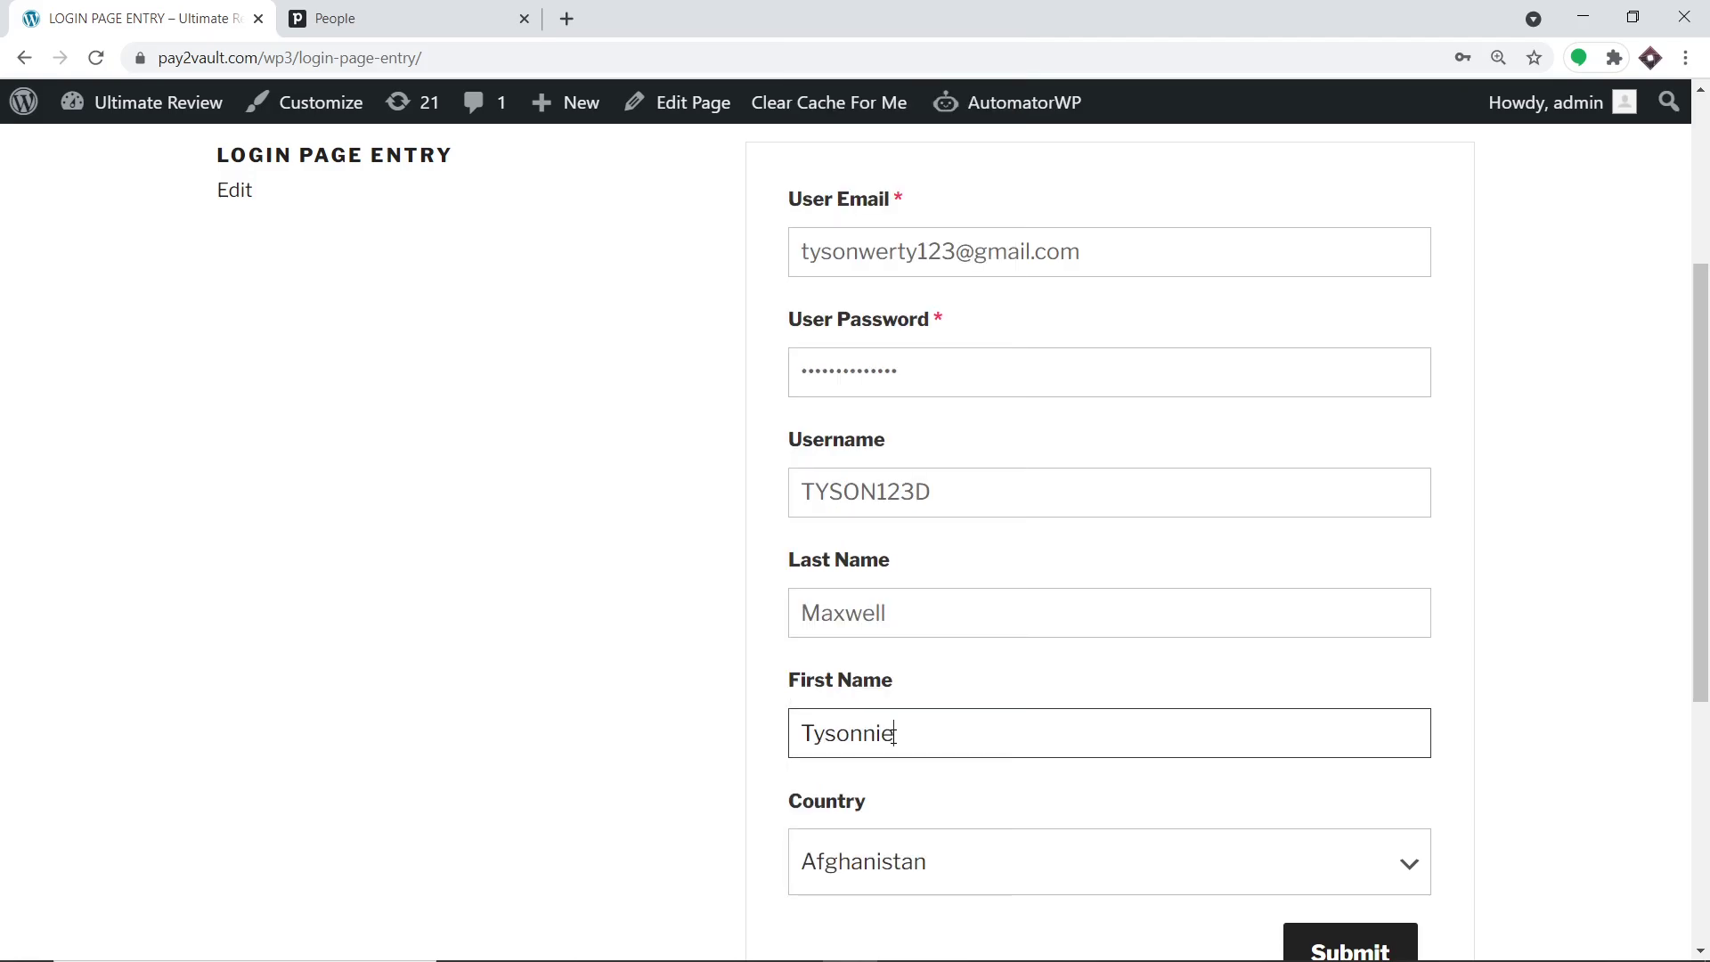
click(920, 868)
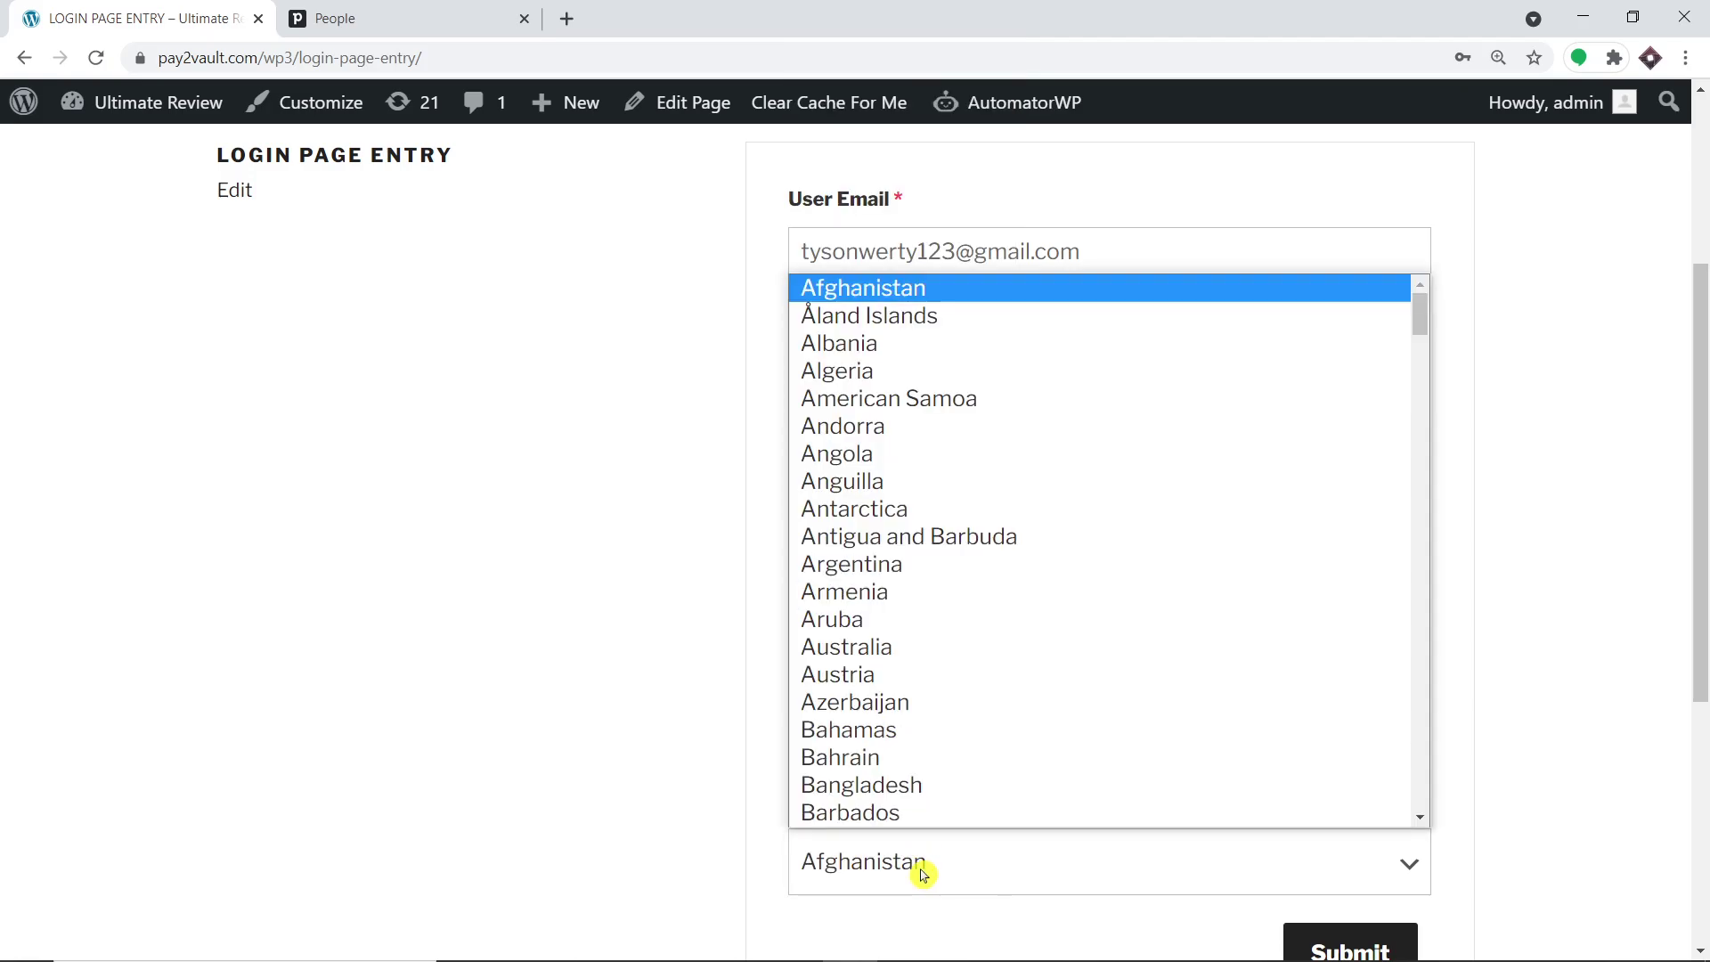
click(912, 571)
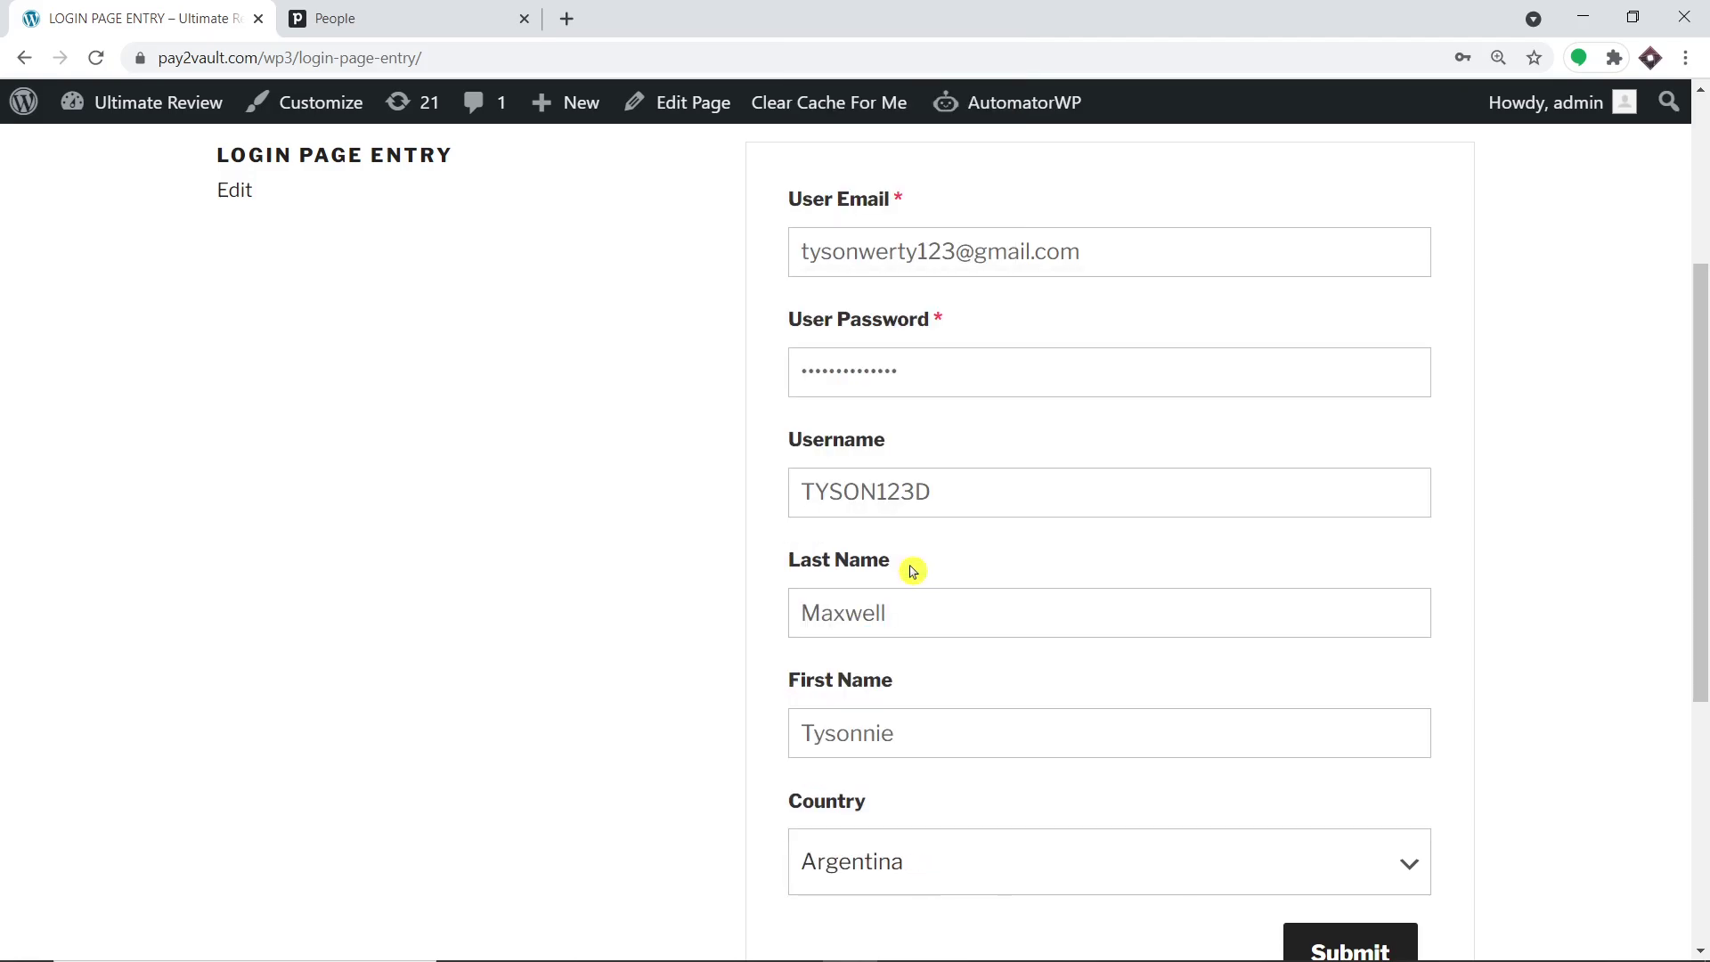
click(921, 249)
text(i)
click(506, 312)
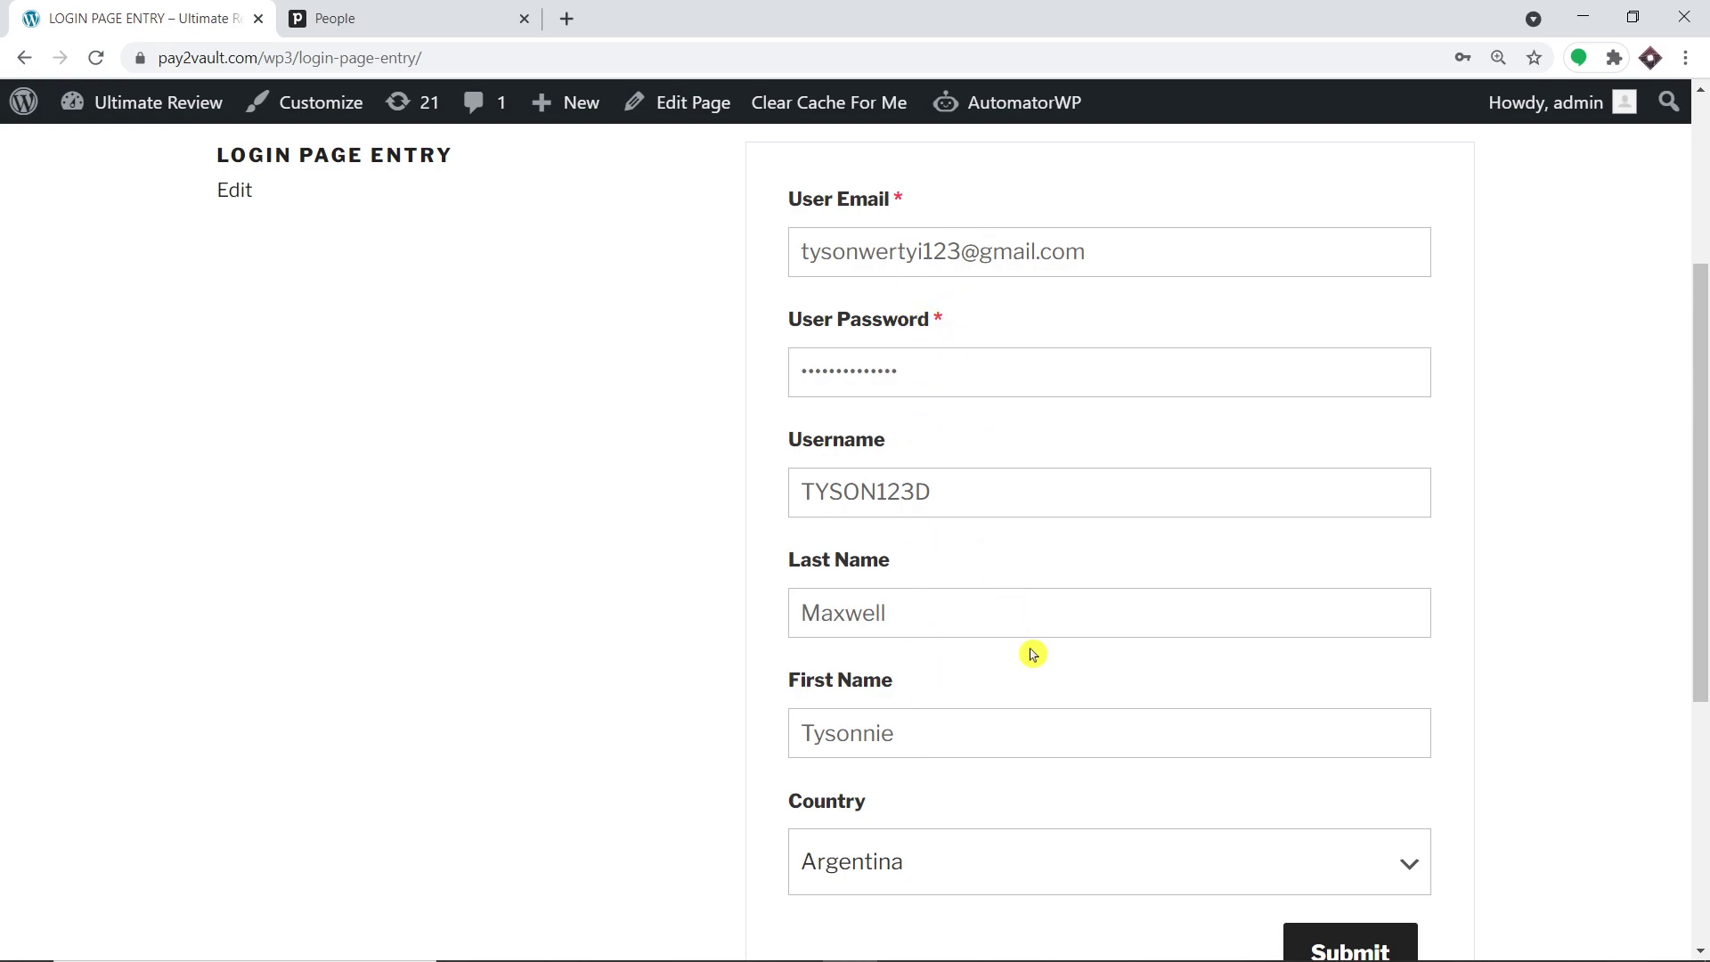
scroll(1069, 614, down, 2)
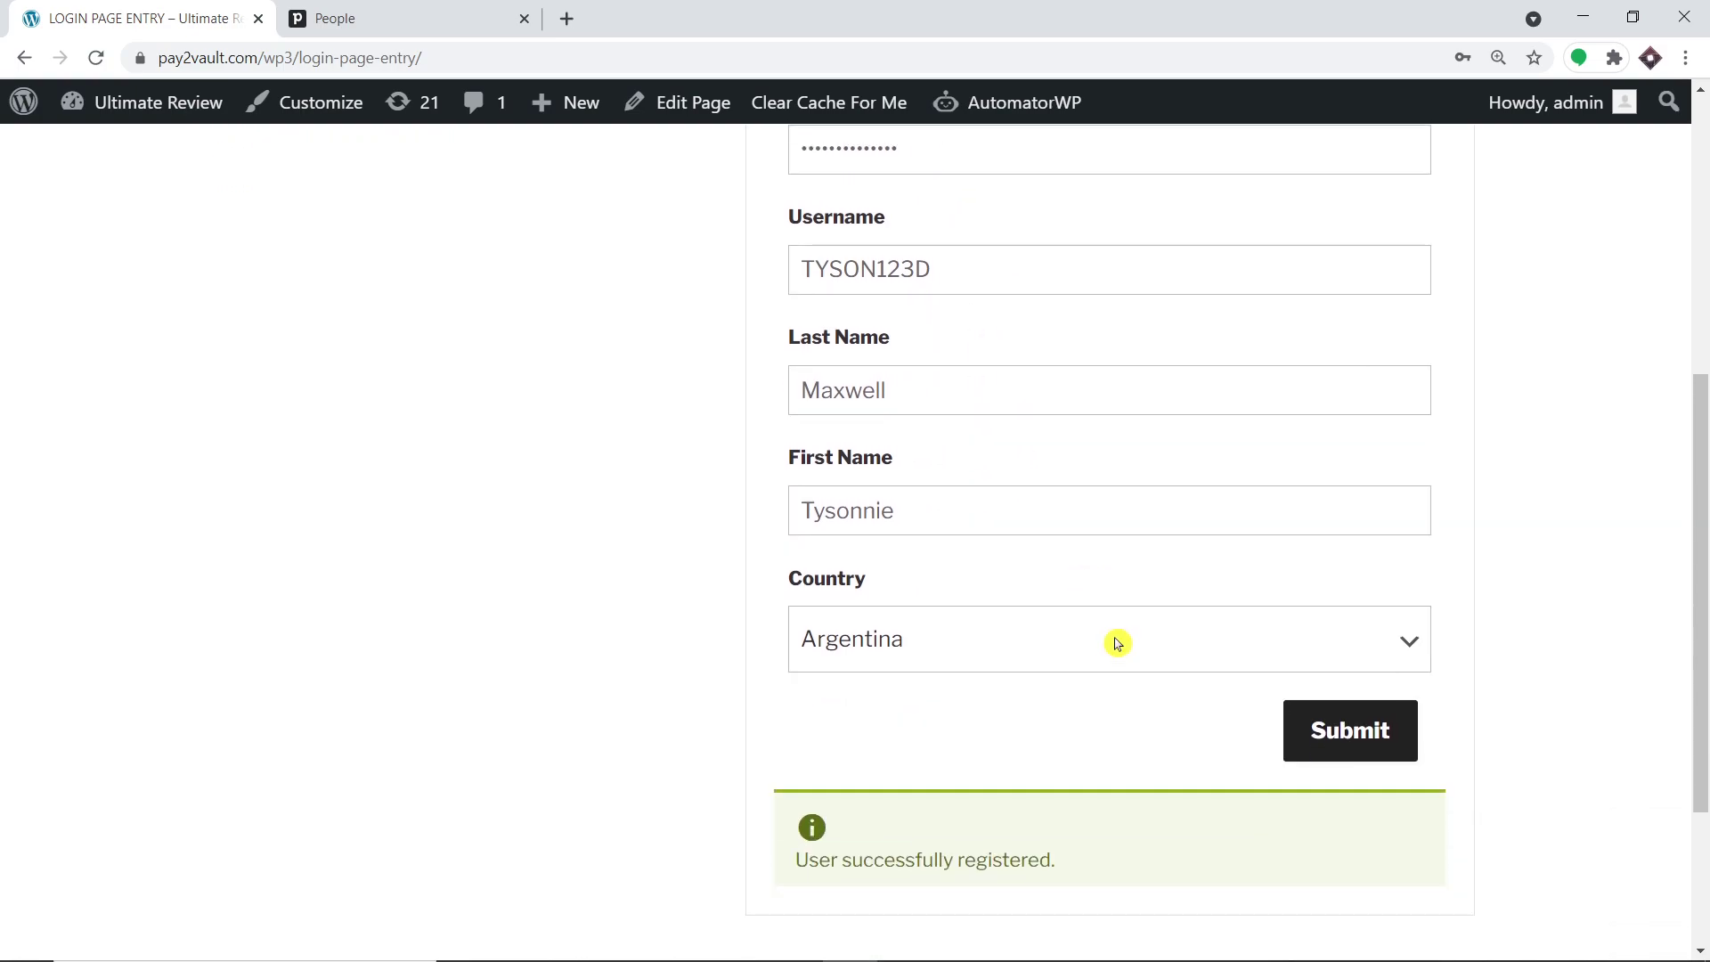
Submit the registration, then open the new user's contact details in Pipedrive's People list
click(1380, 729)
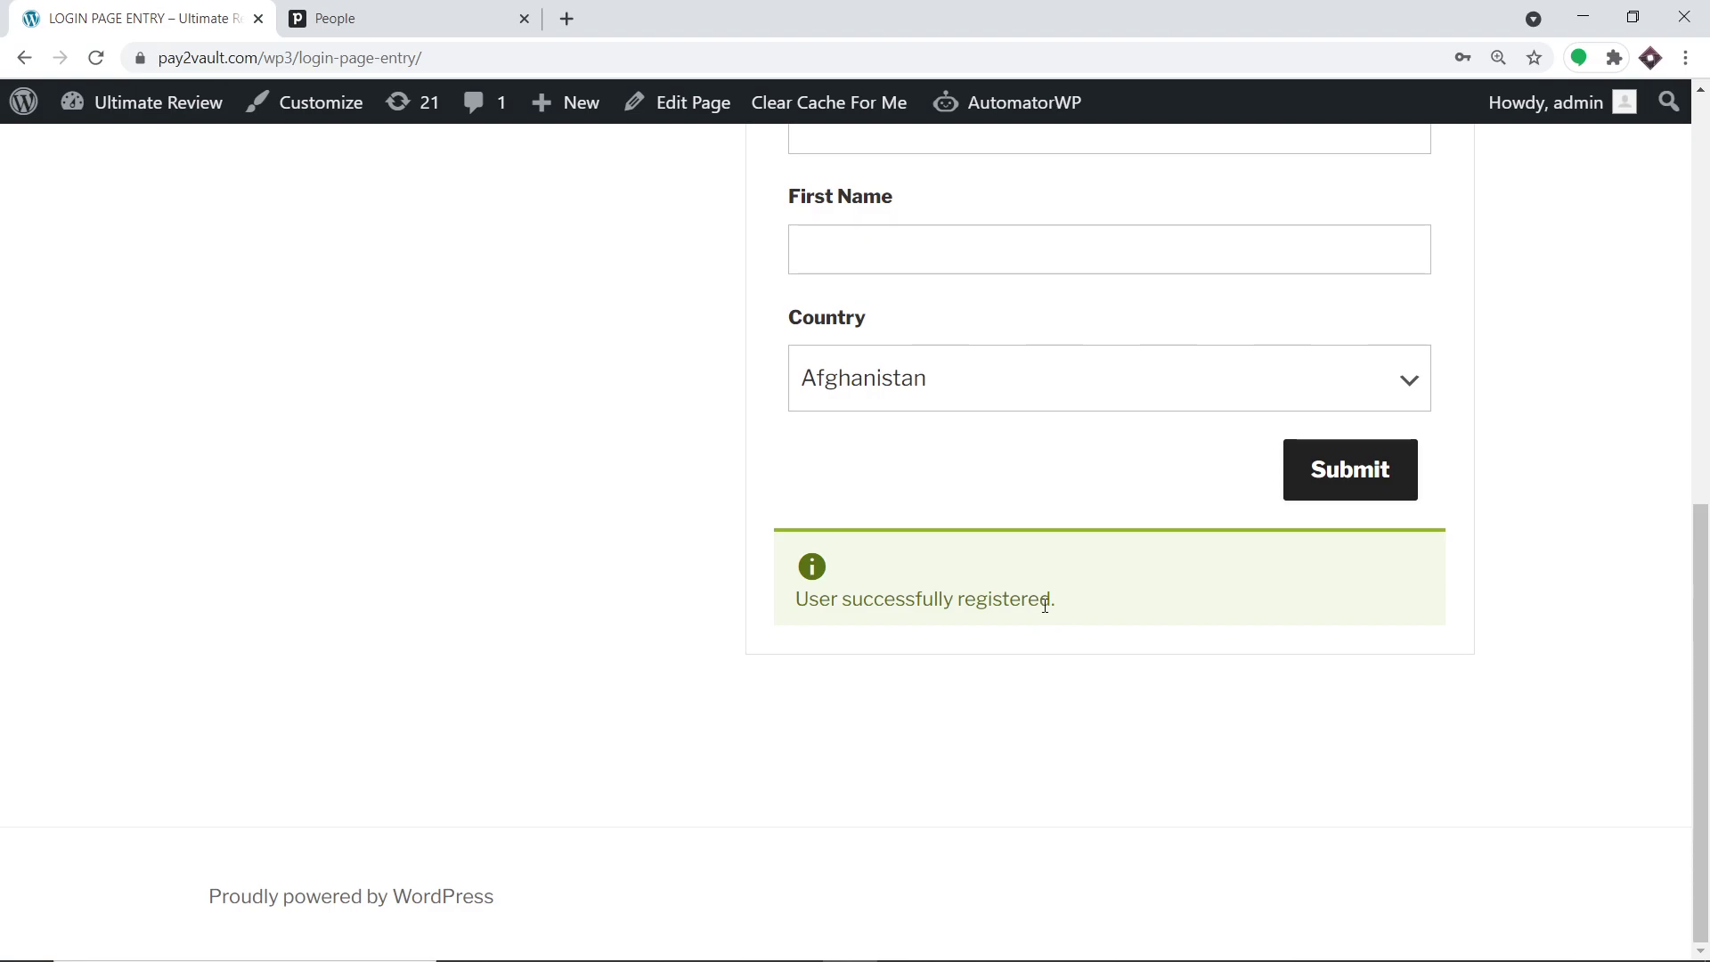
click(419, 11)
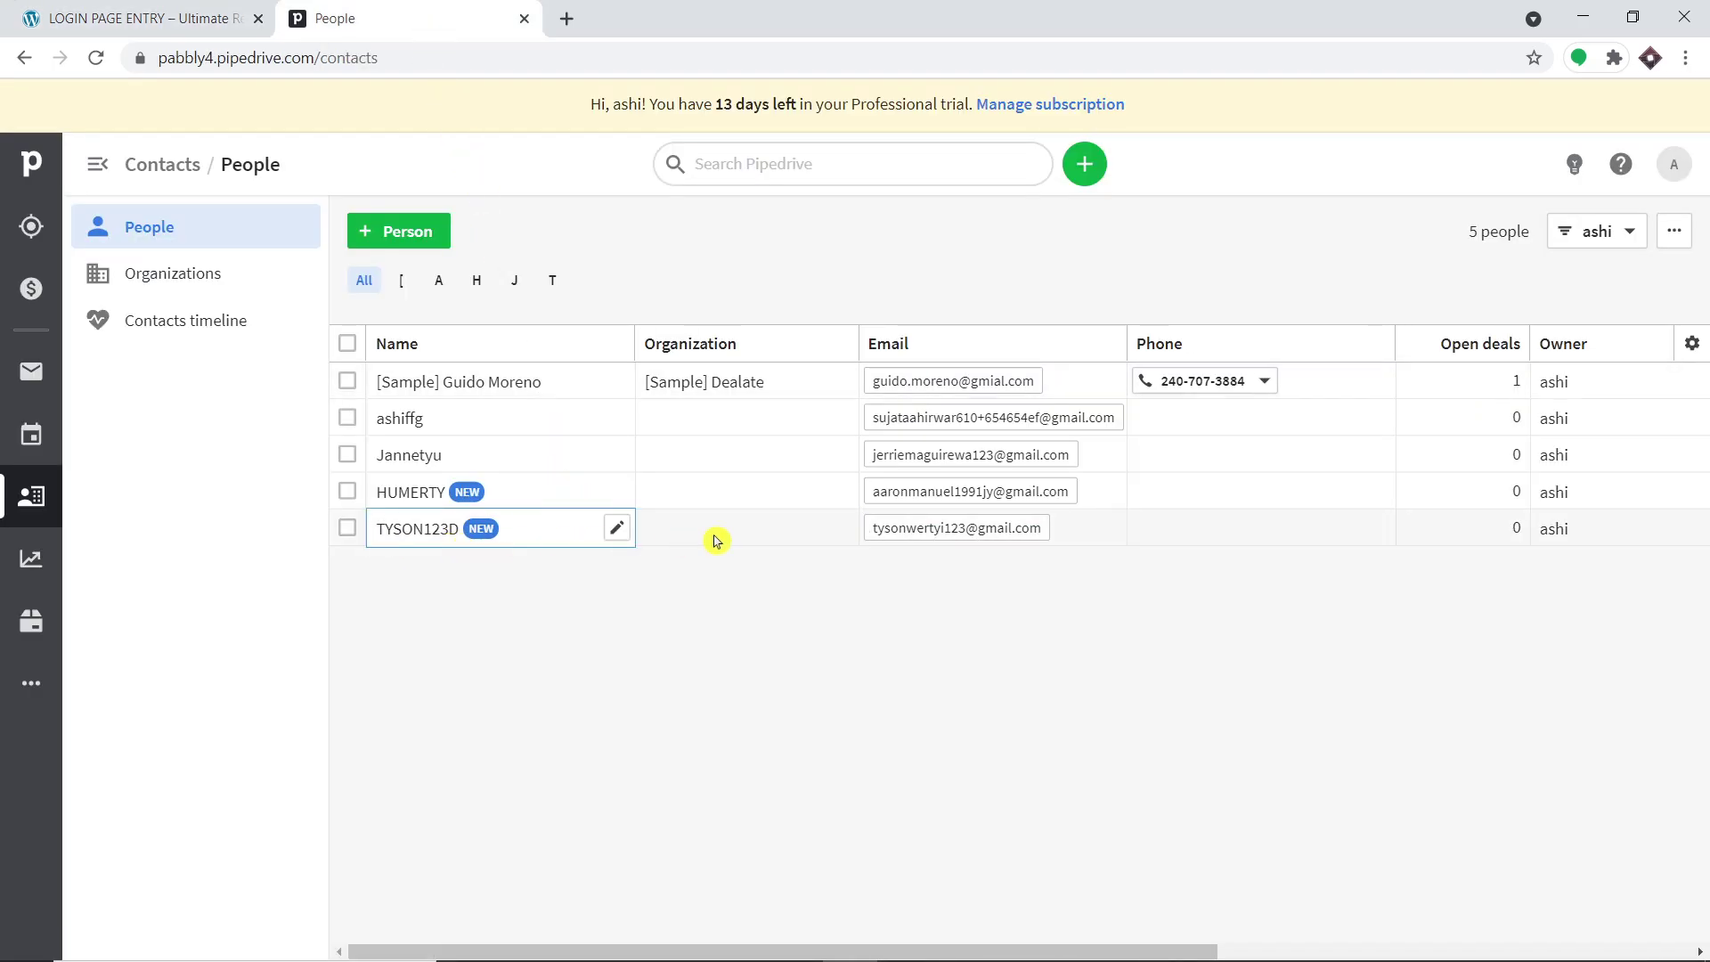
click(426, 540)
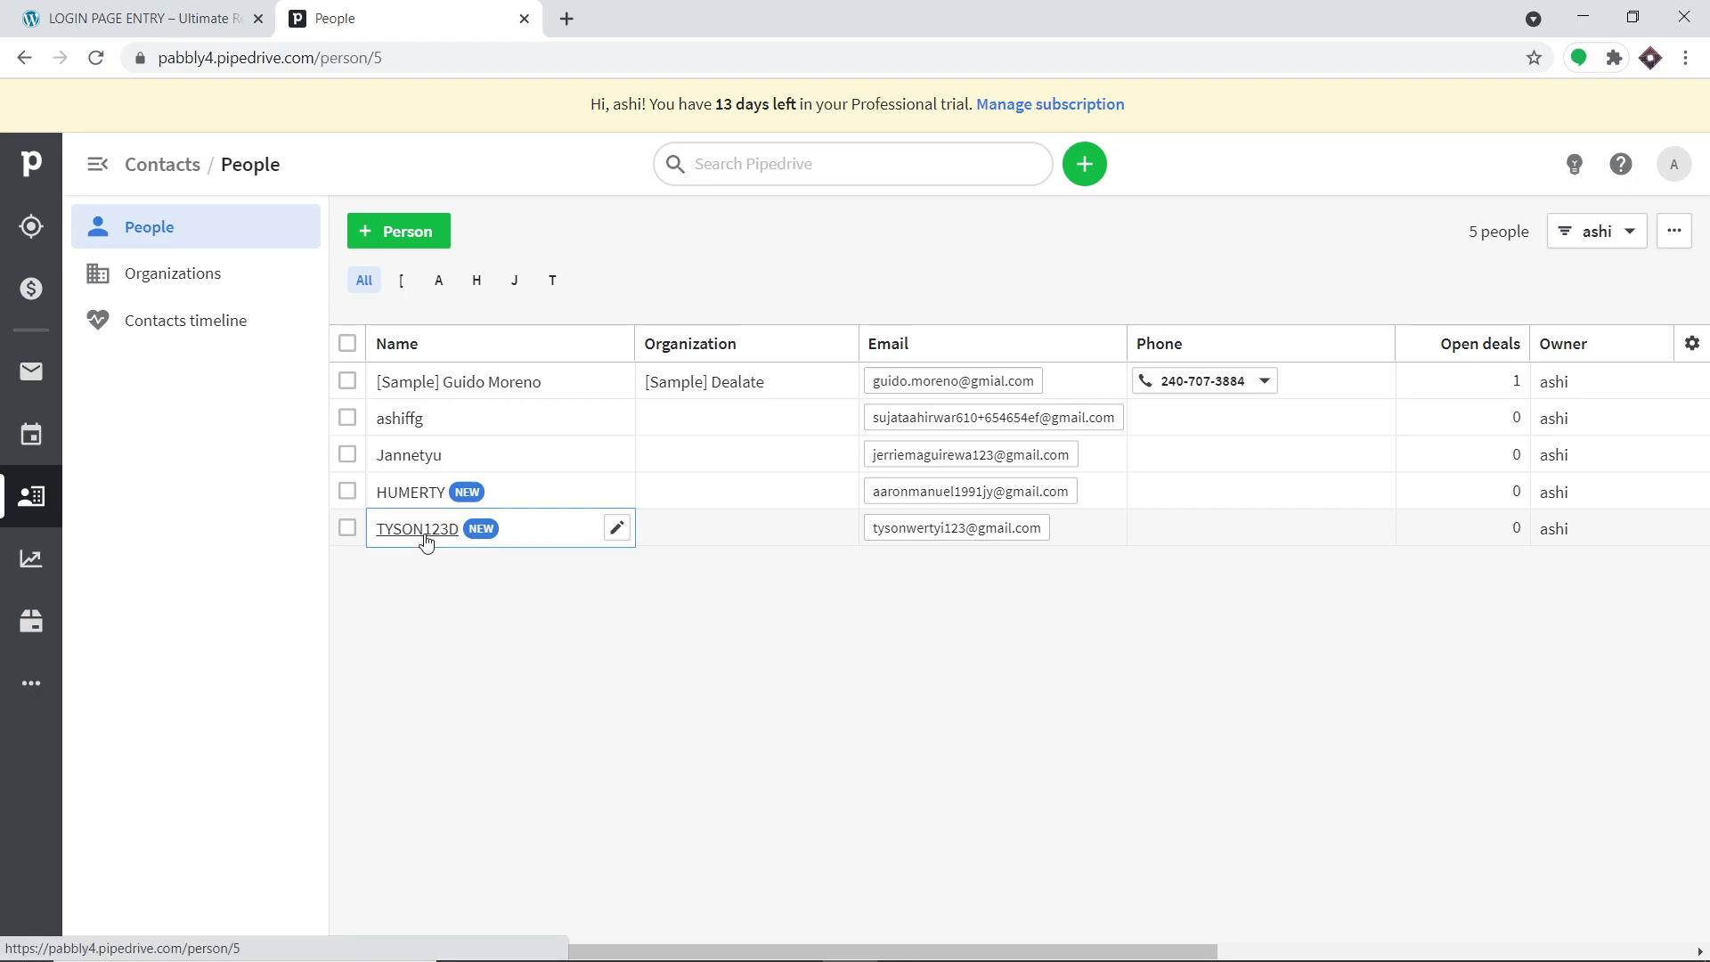
click(427, 541)
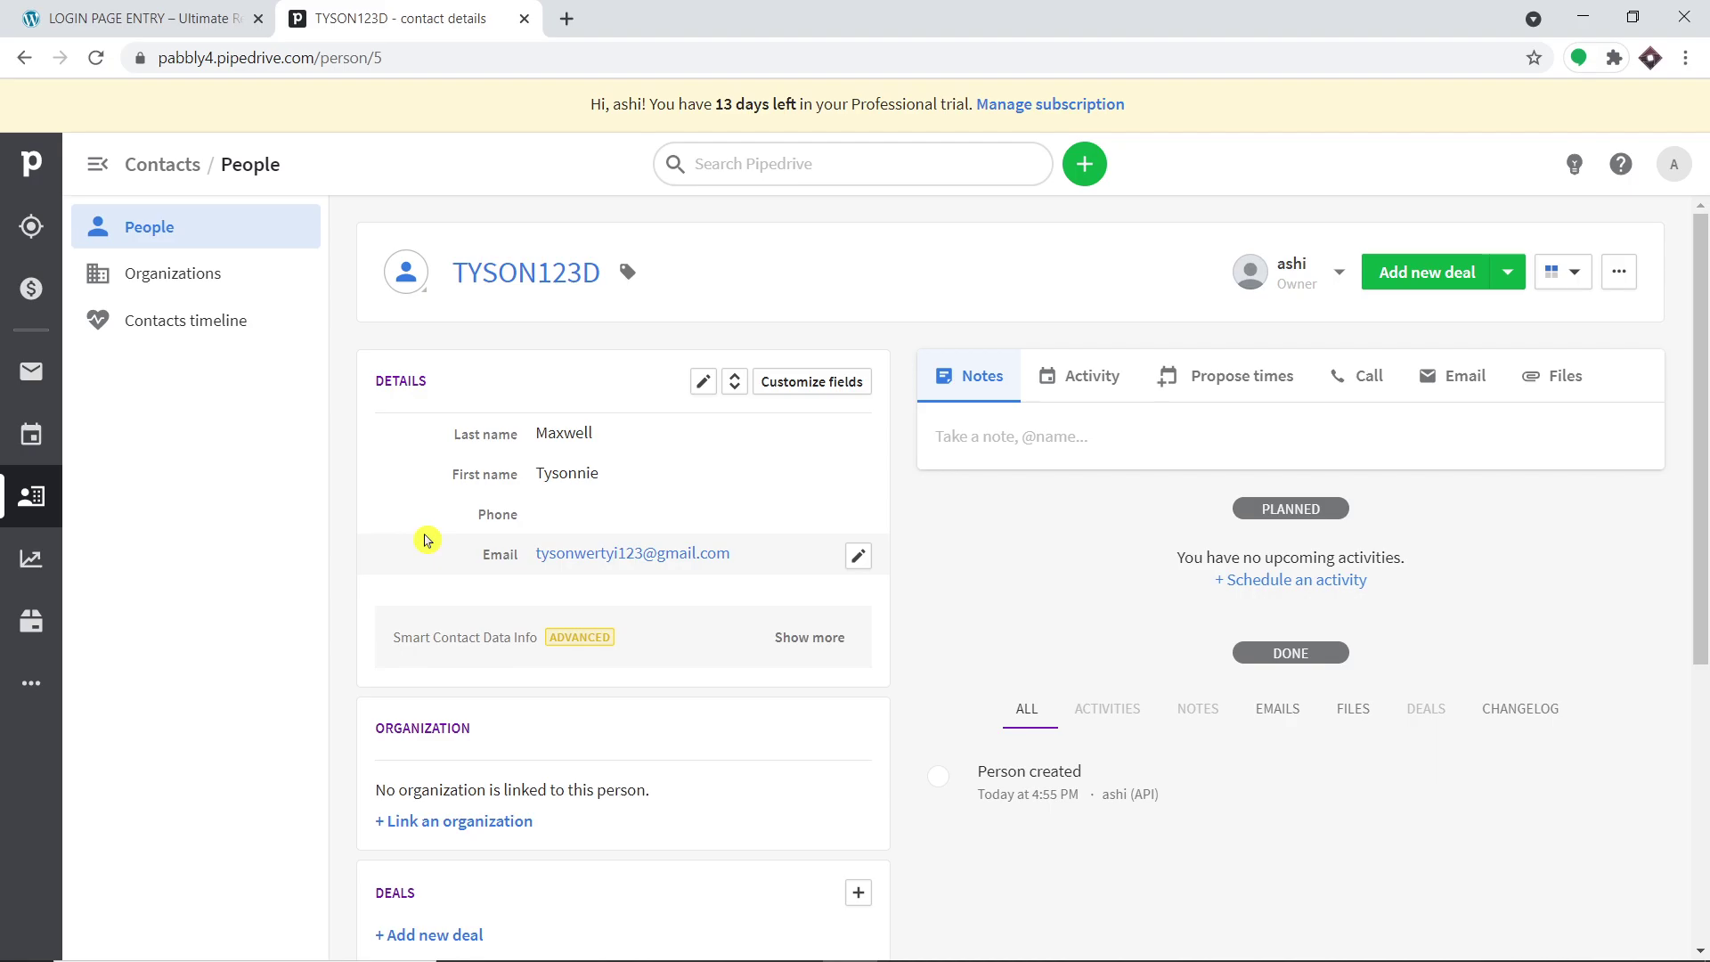
Go to pabbly.com, sign in, and launch Pabbly Connect from the account's apps page
click(567, 18)
text(p)
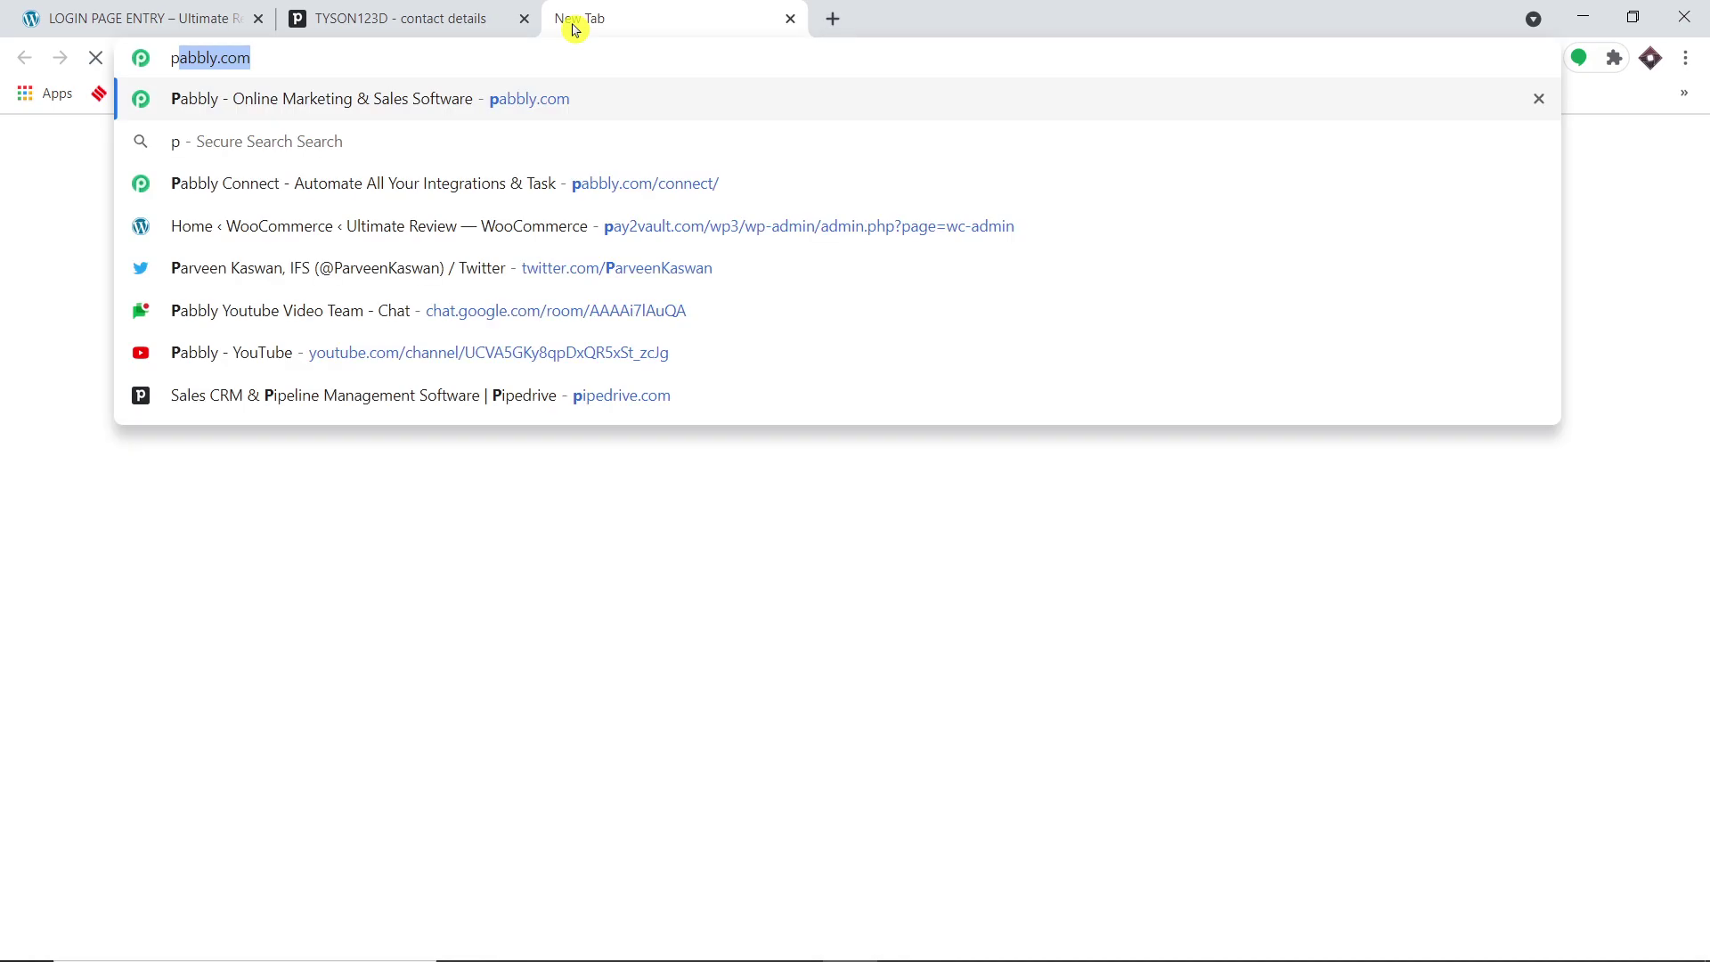
key(Return)
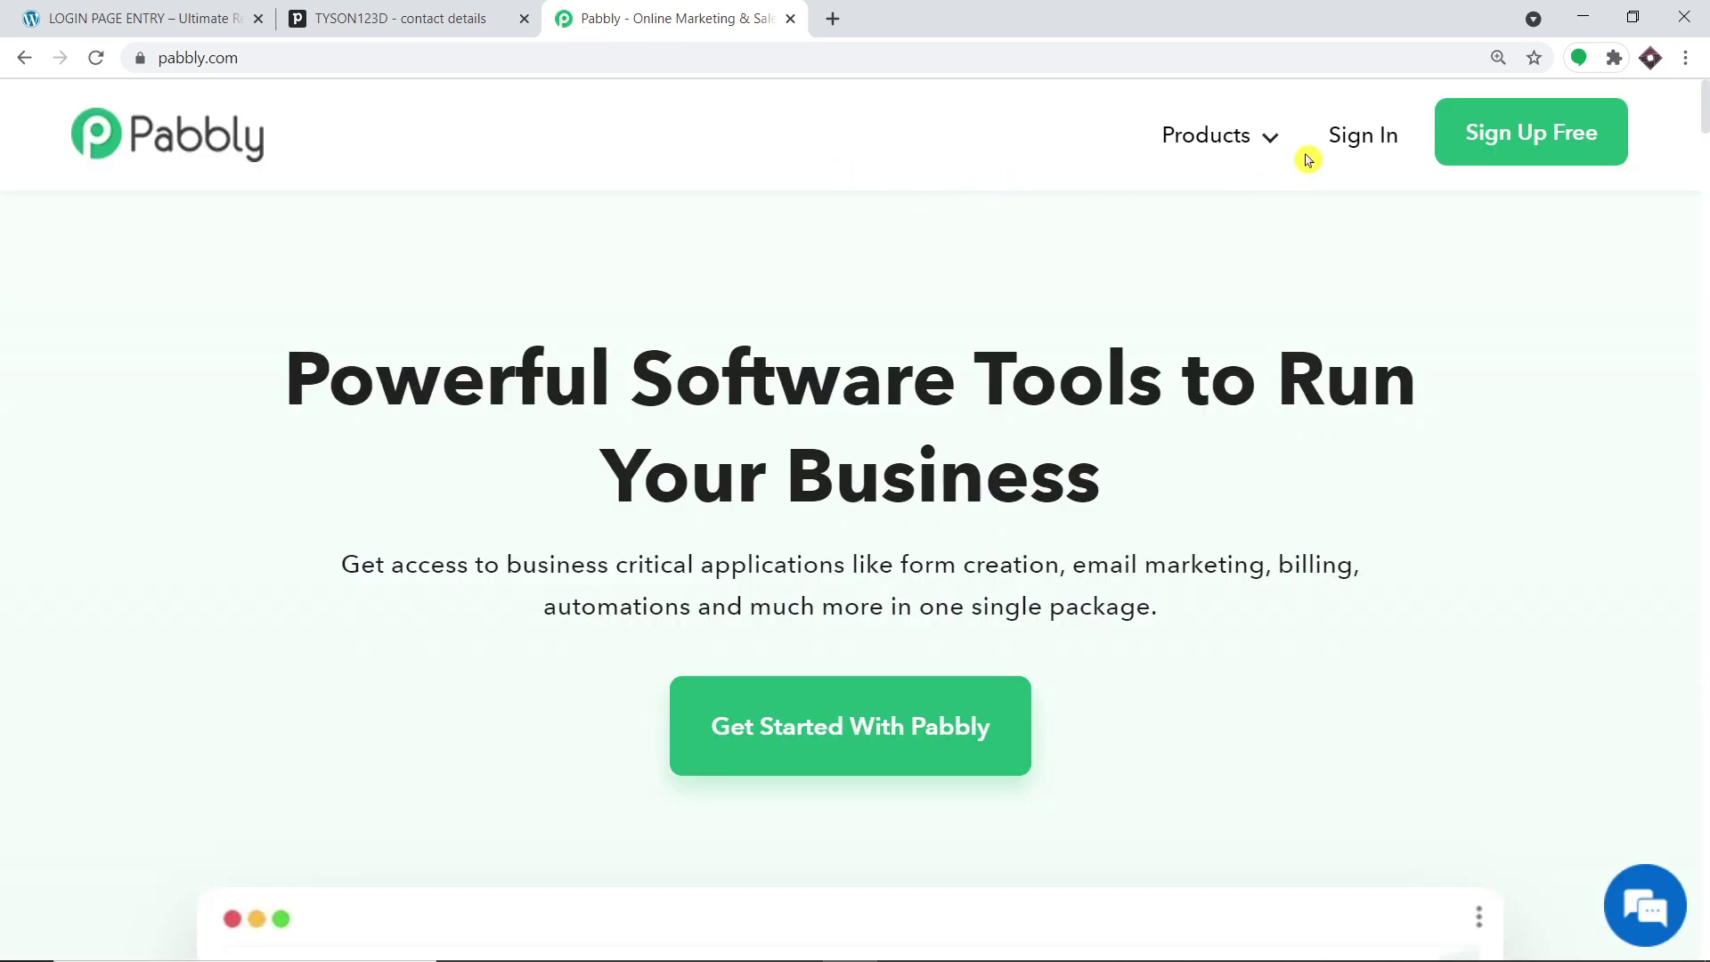
click(1350, 134)
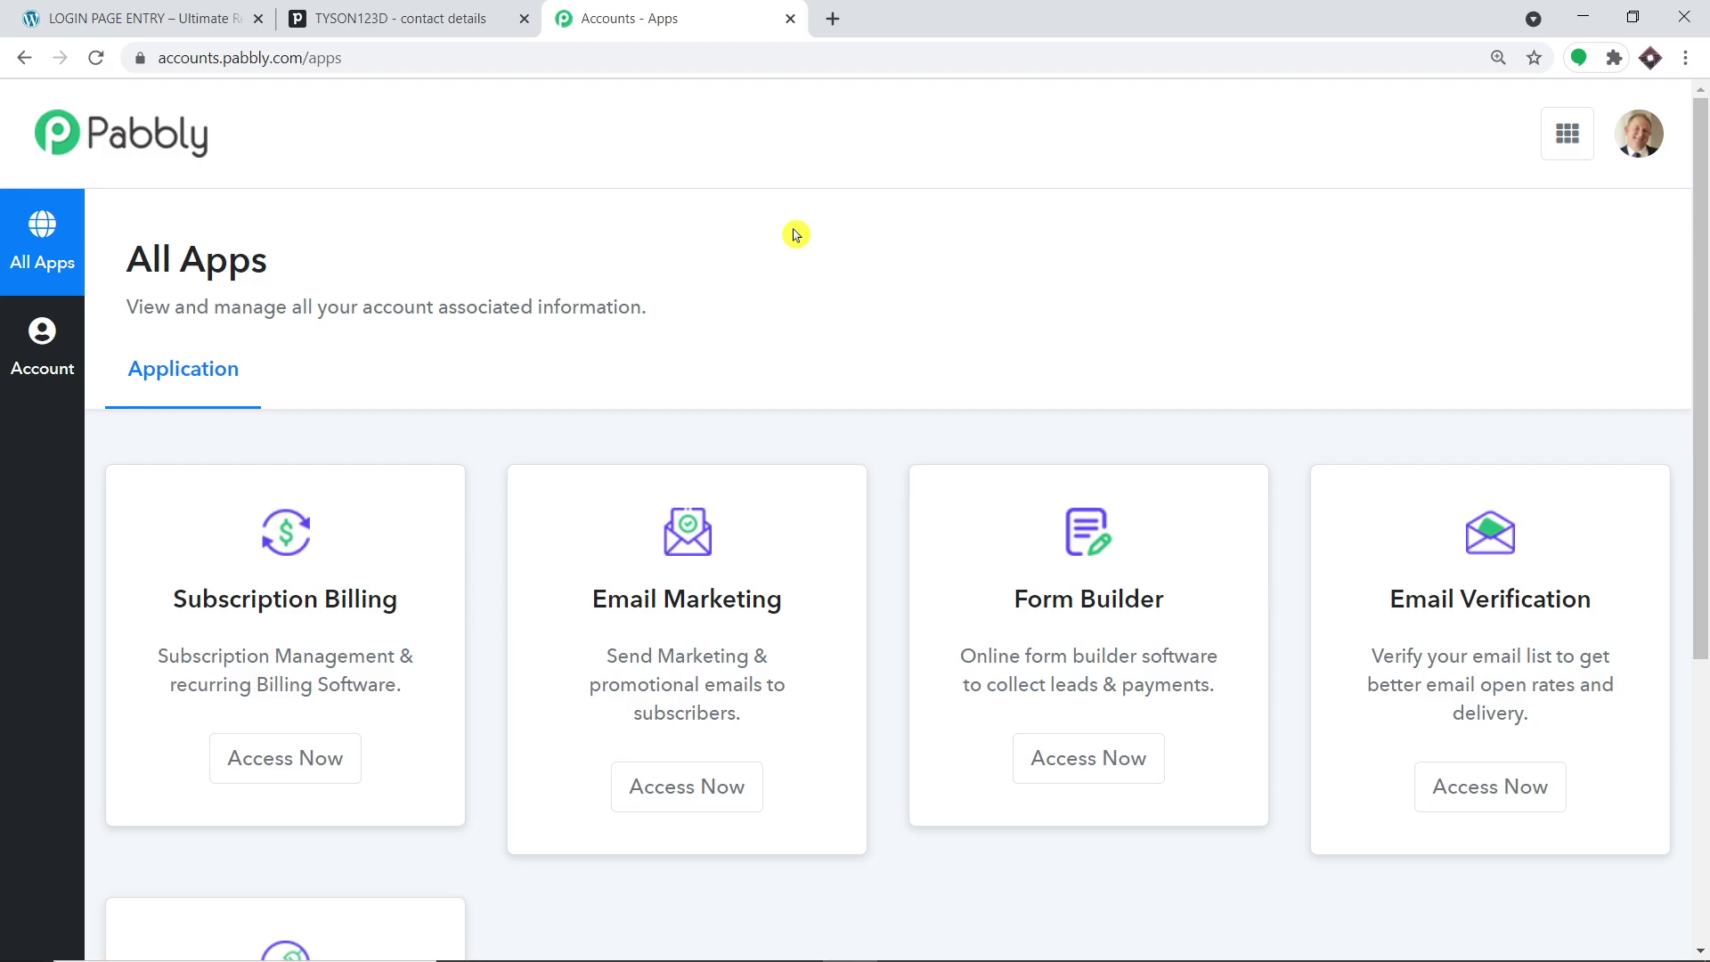
scroll(795, 234, down, 5)
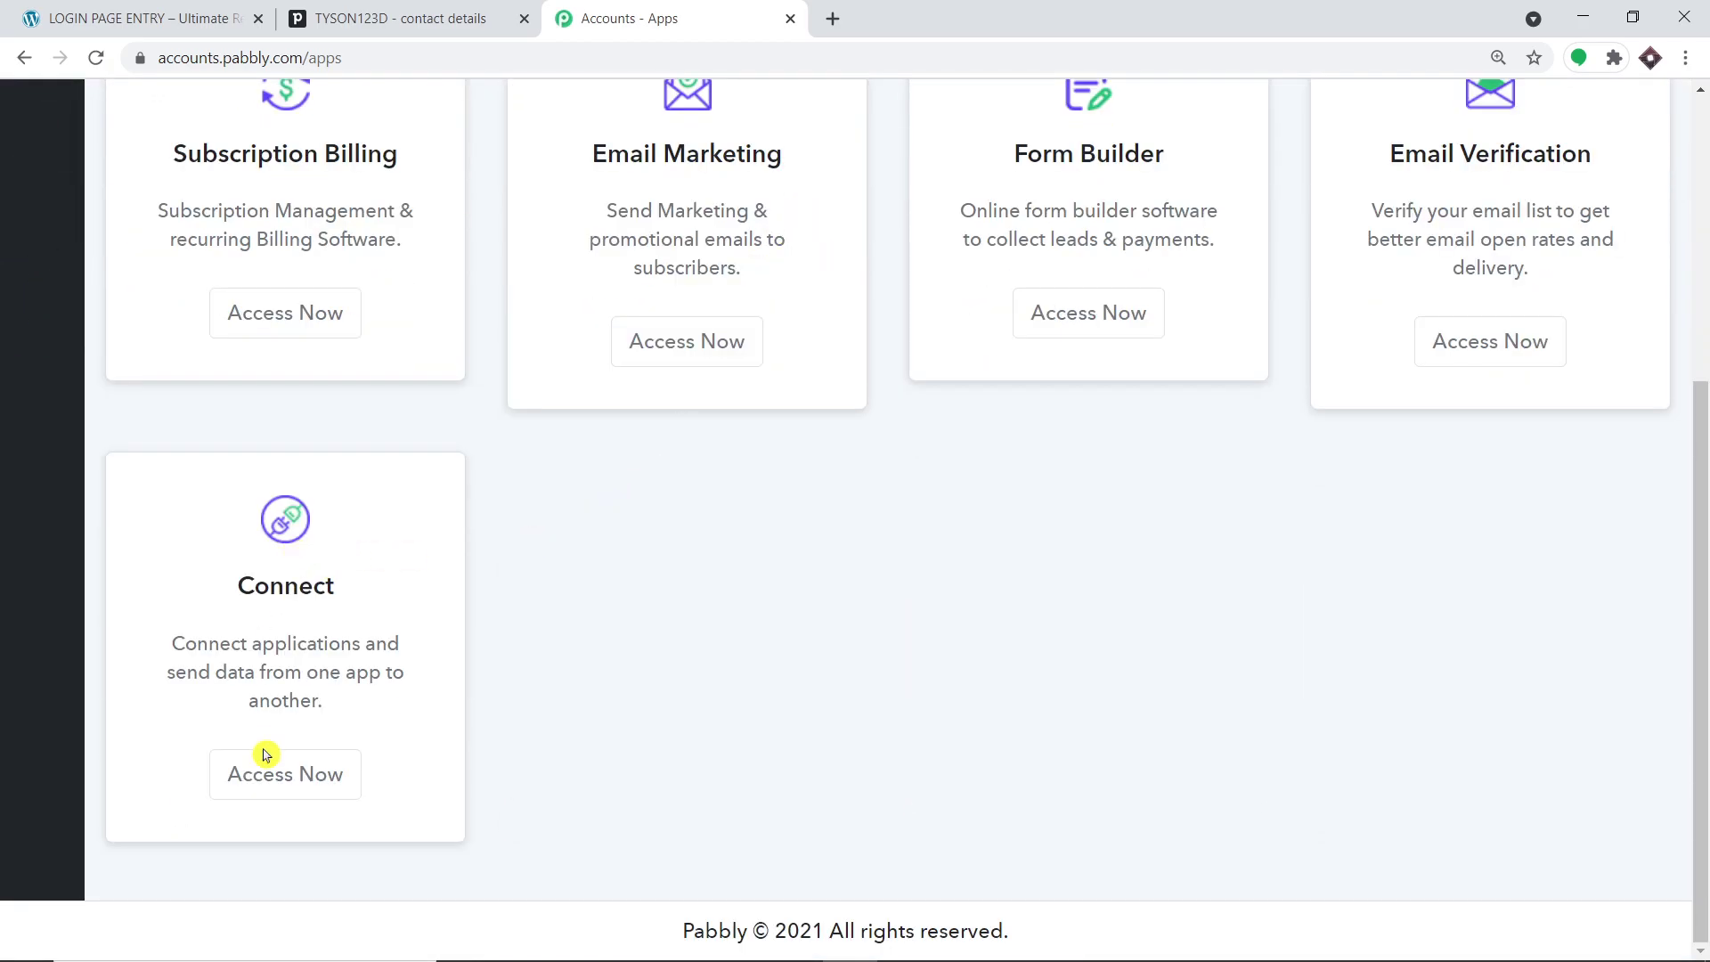
click(279, 786)
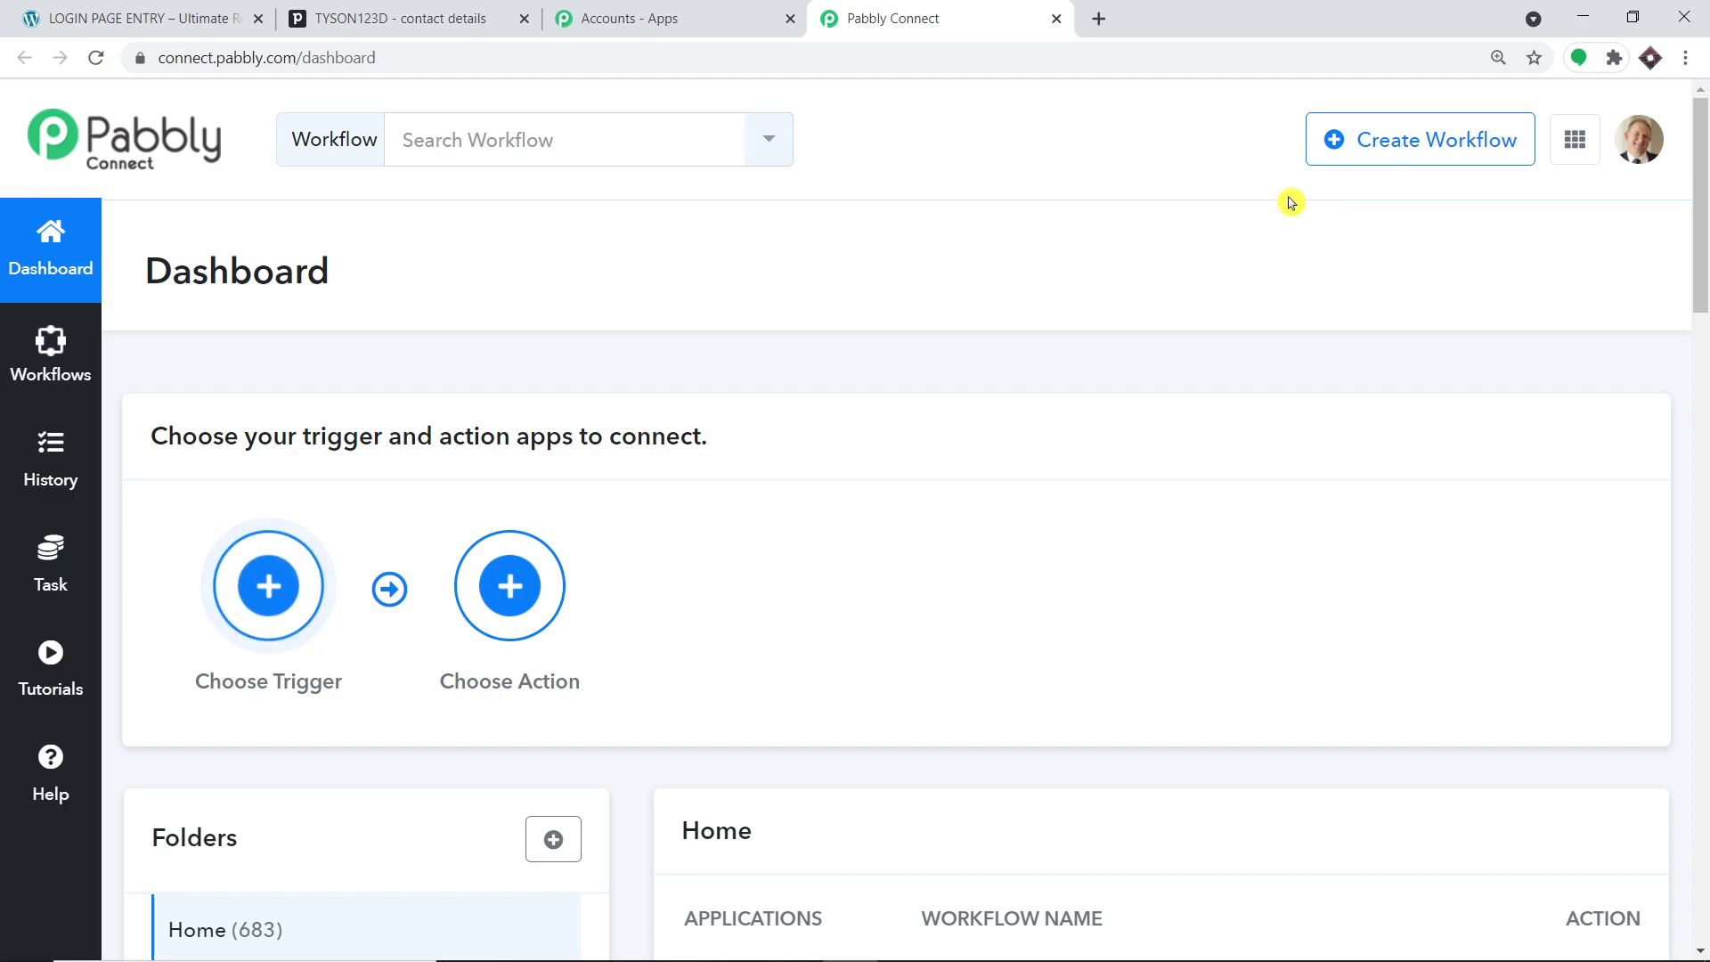
Turn off the WordPress Registration Works workflow in the dashboard's workflow list
scroll(1256, 222, down, 5)
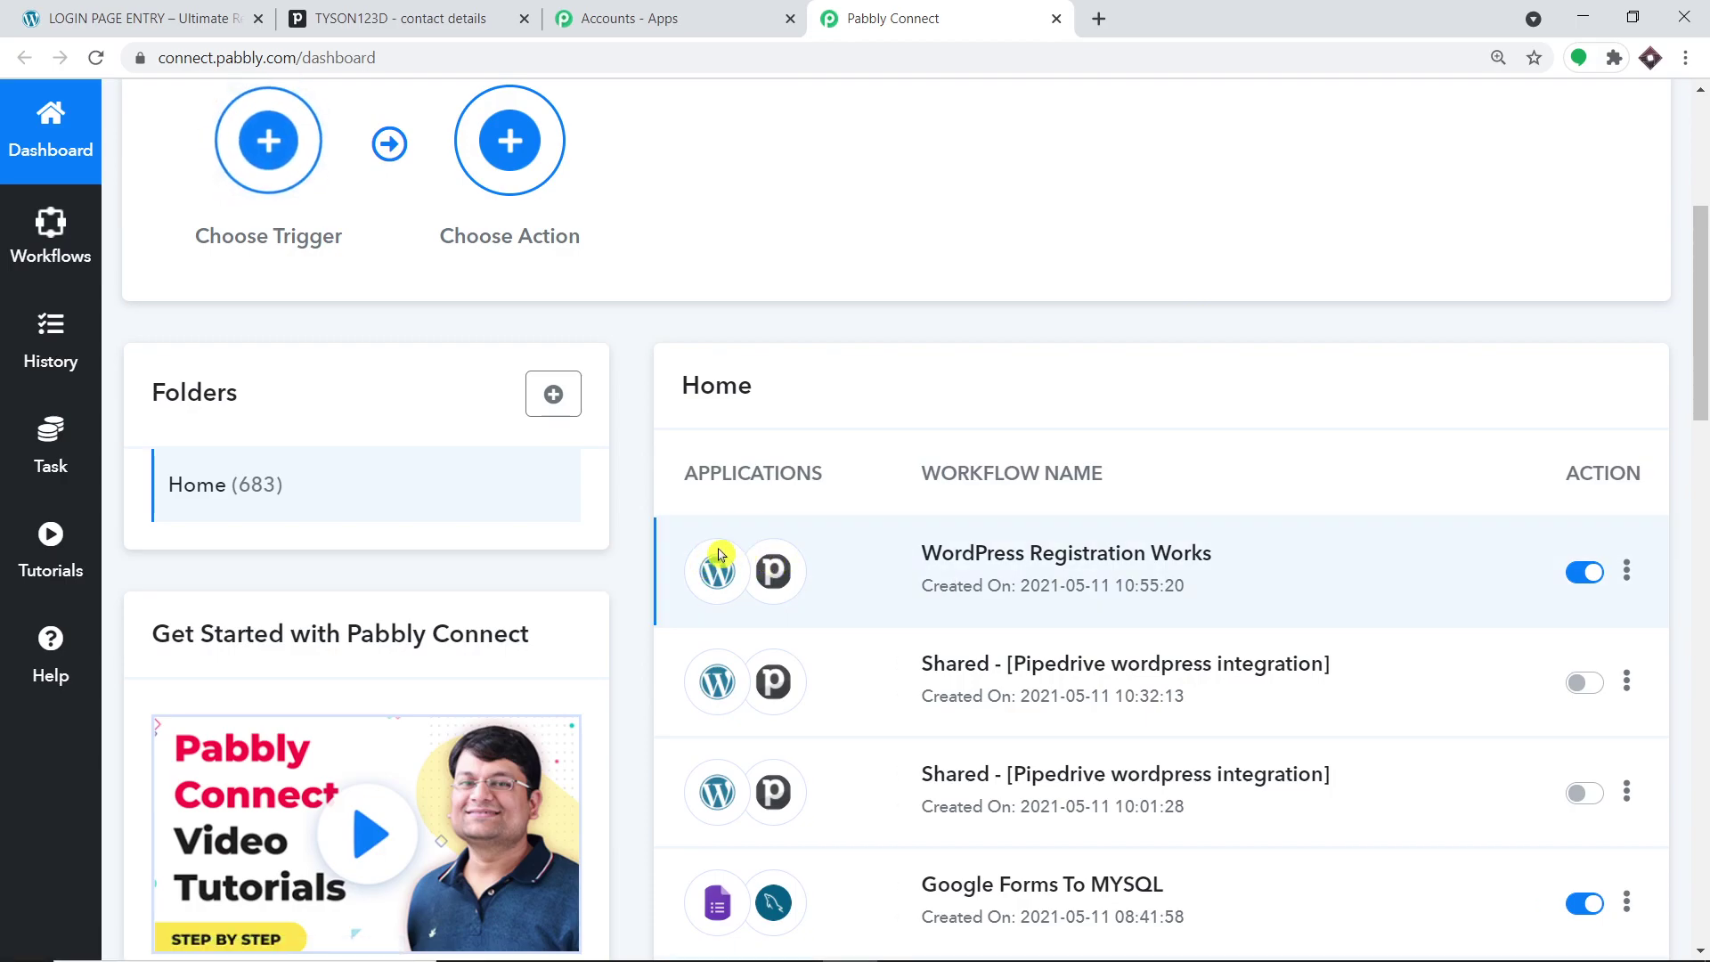
click(1585, 571)
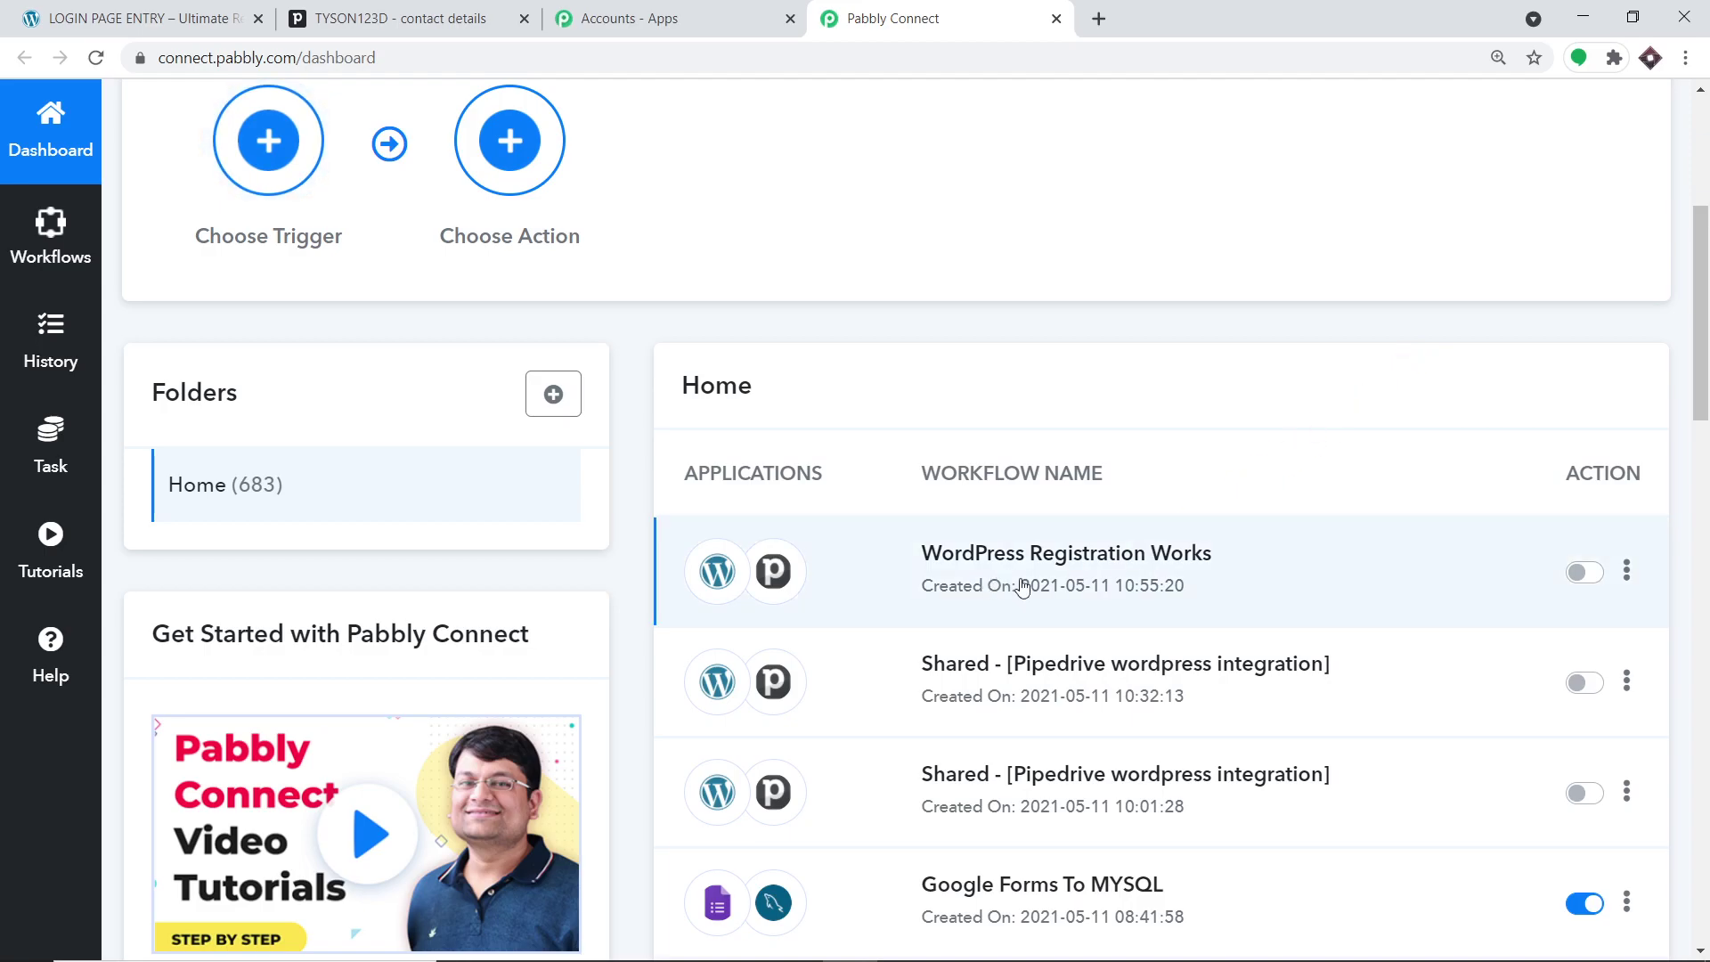
scroll(1317, 396, up, 4)
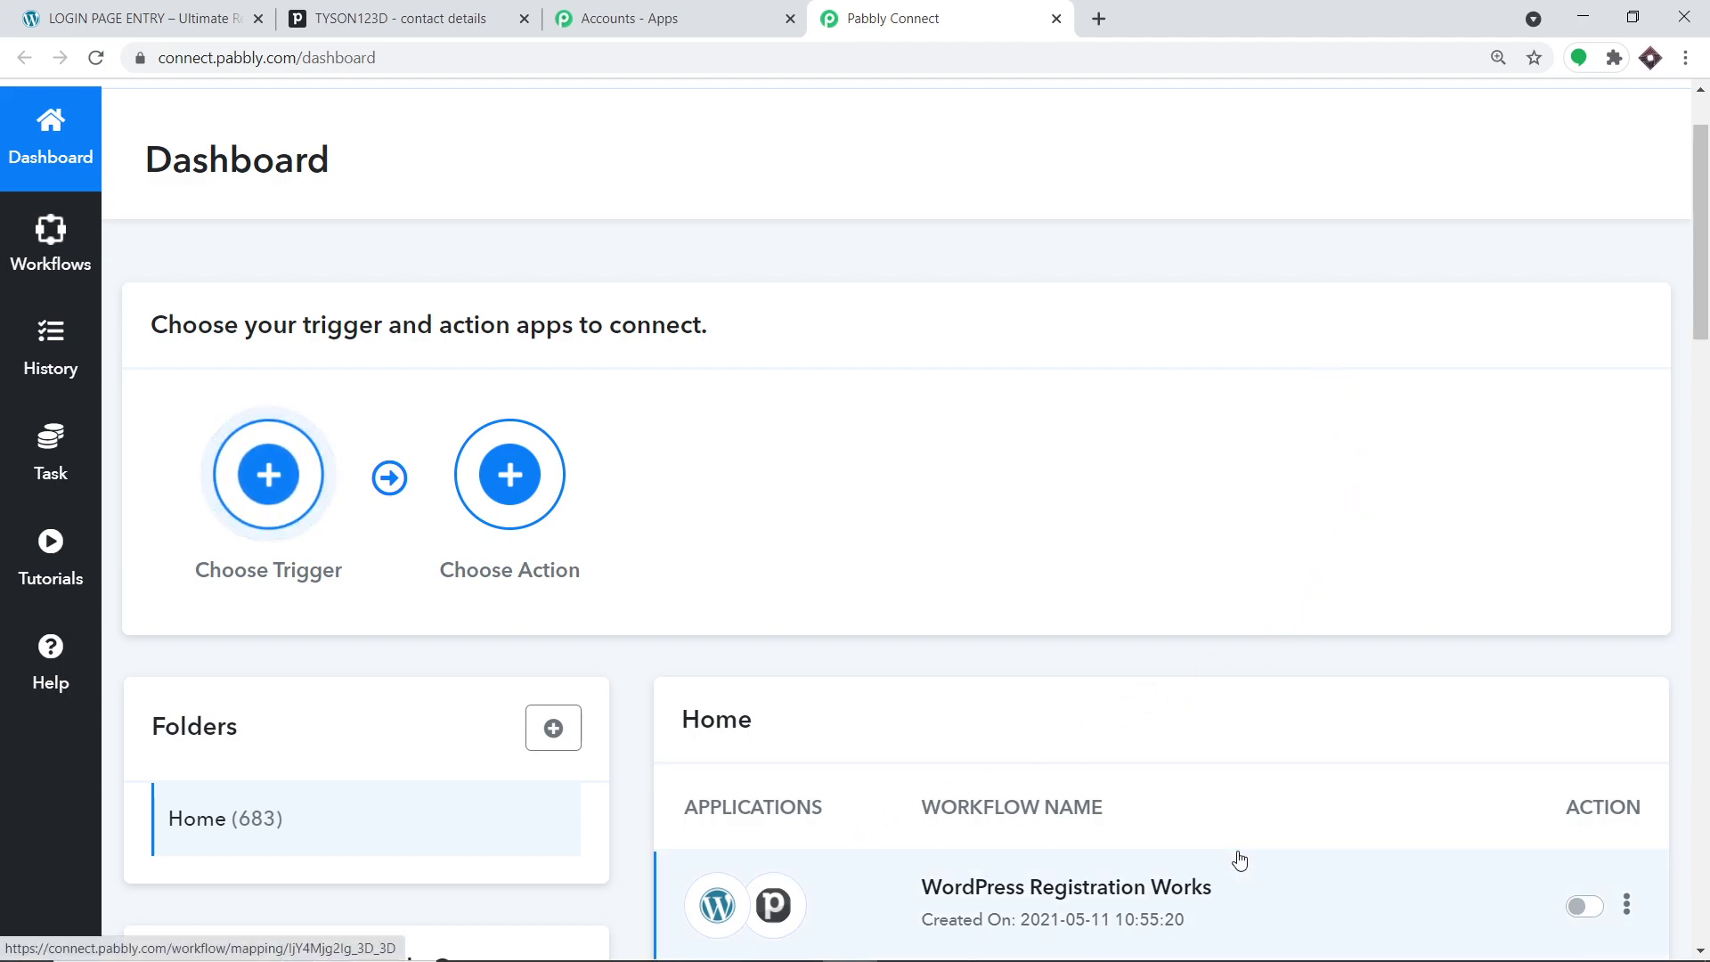
scroll(1353, 494, up, 2)
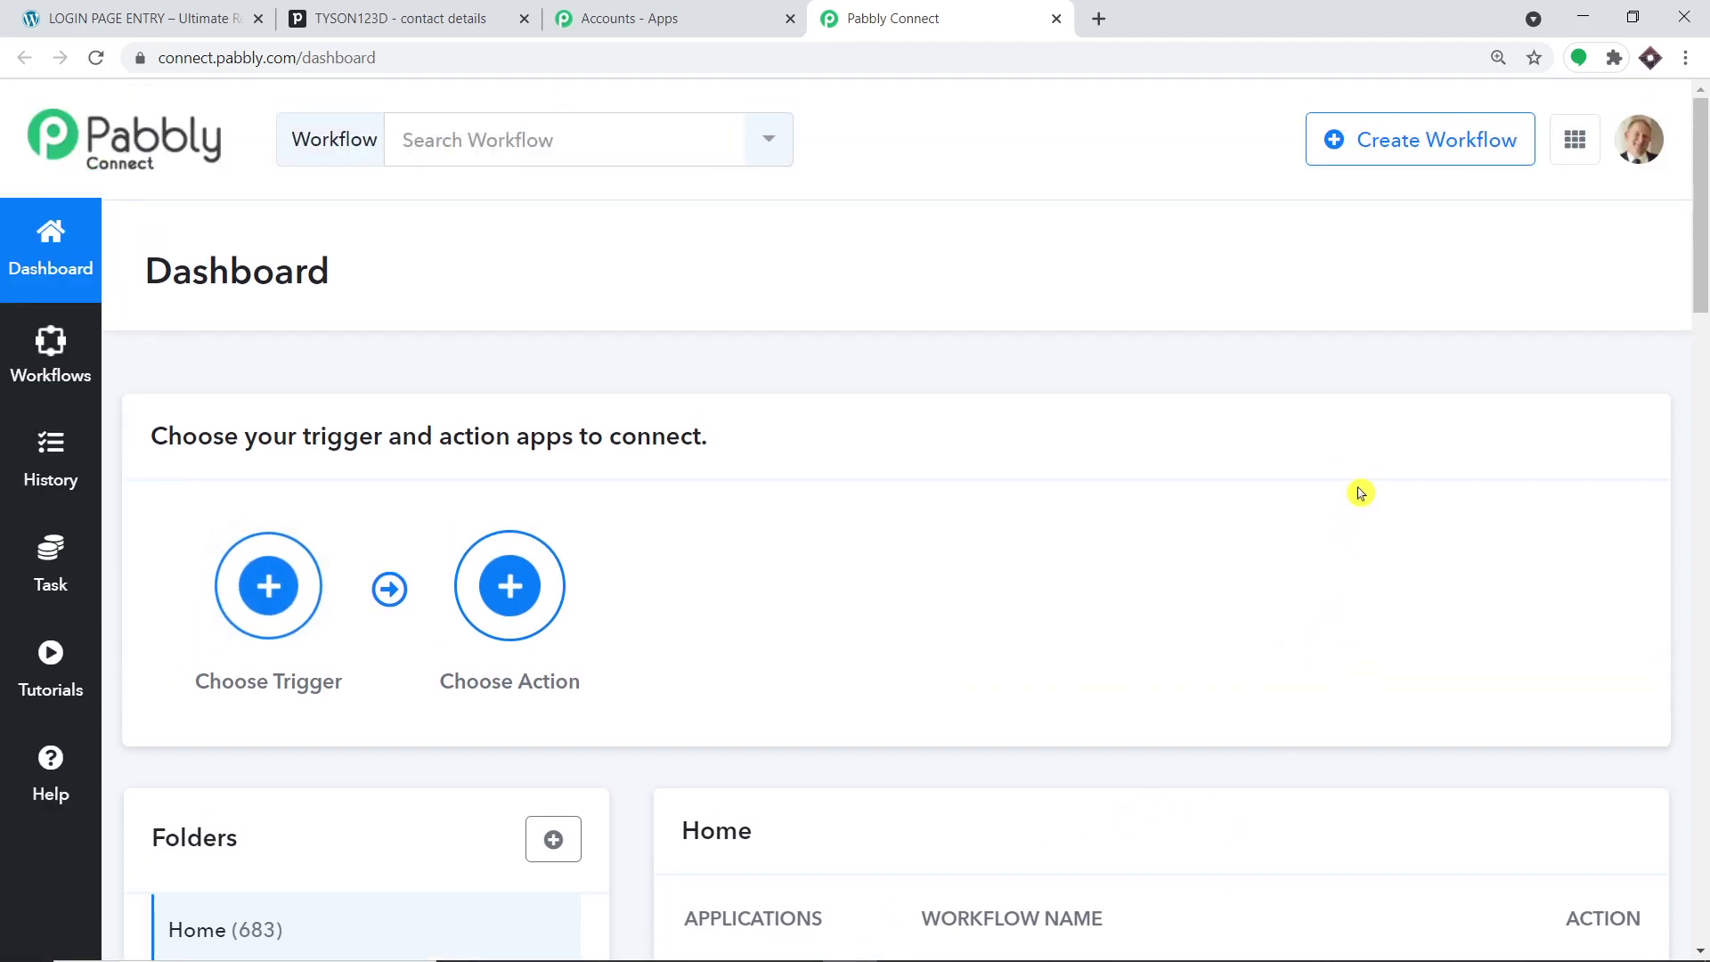
Start a new workflow named 'WordPress to Pipedrive Integrations', correcting the Pipedrive misspelling
click(1407, 139)
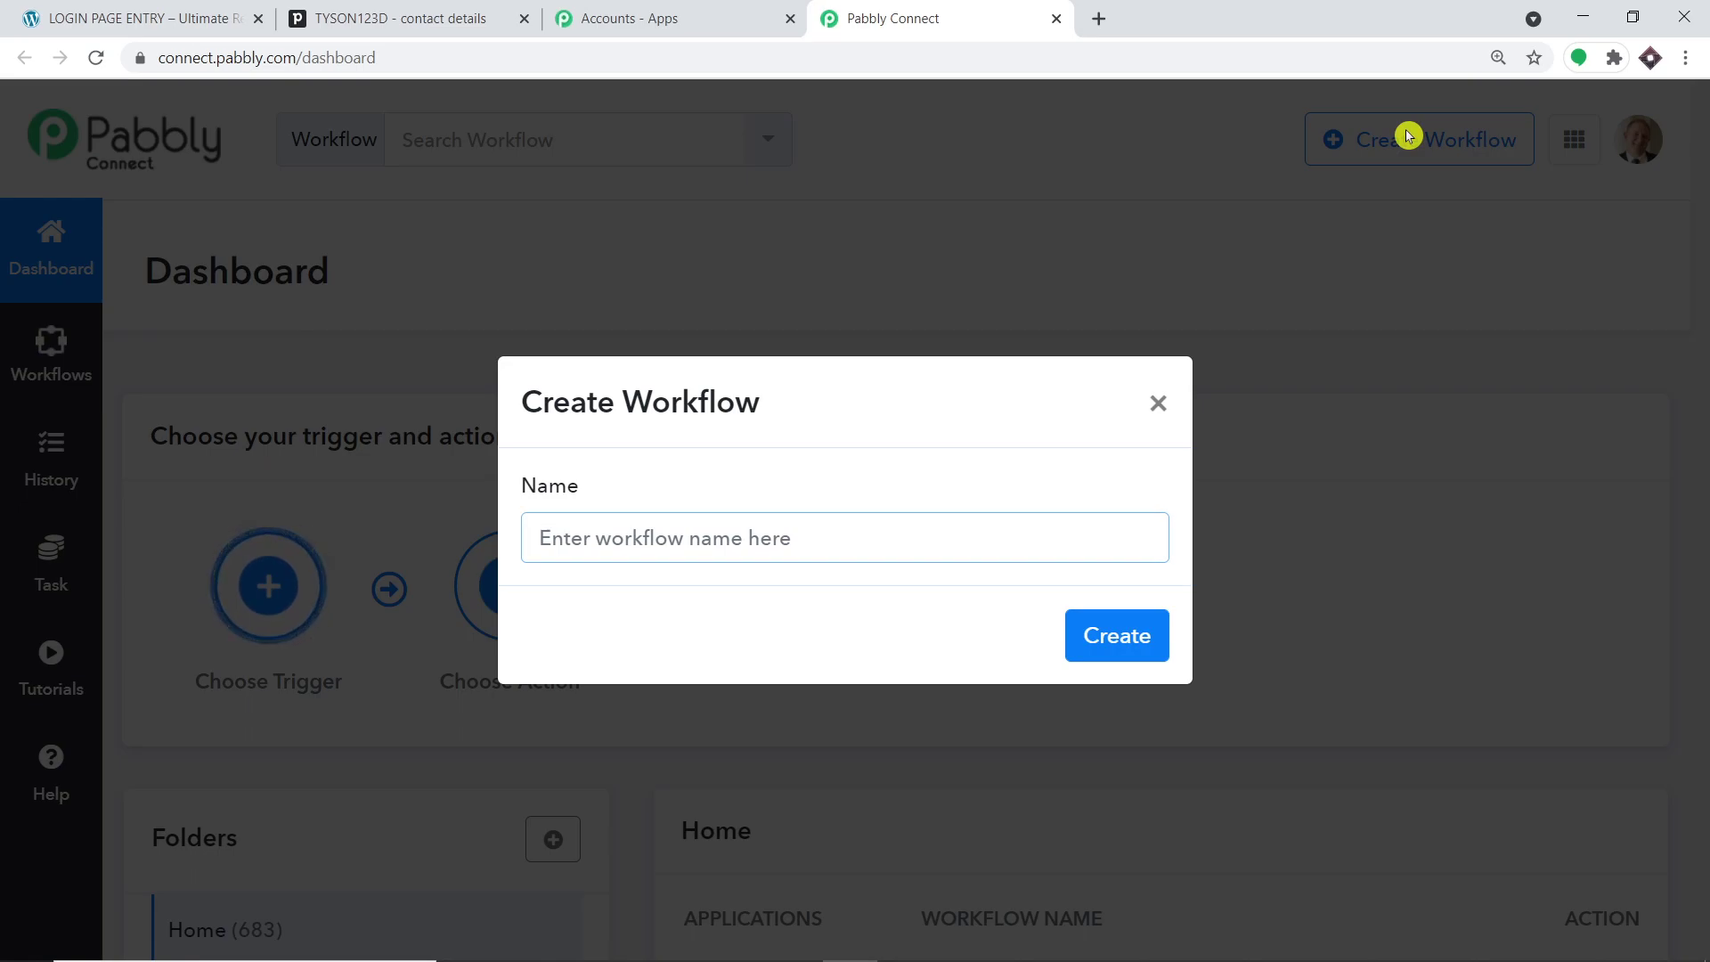
text(Wor)
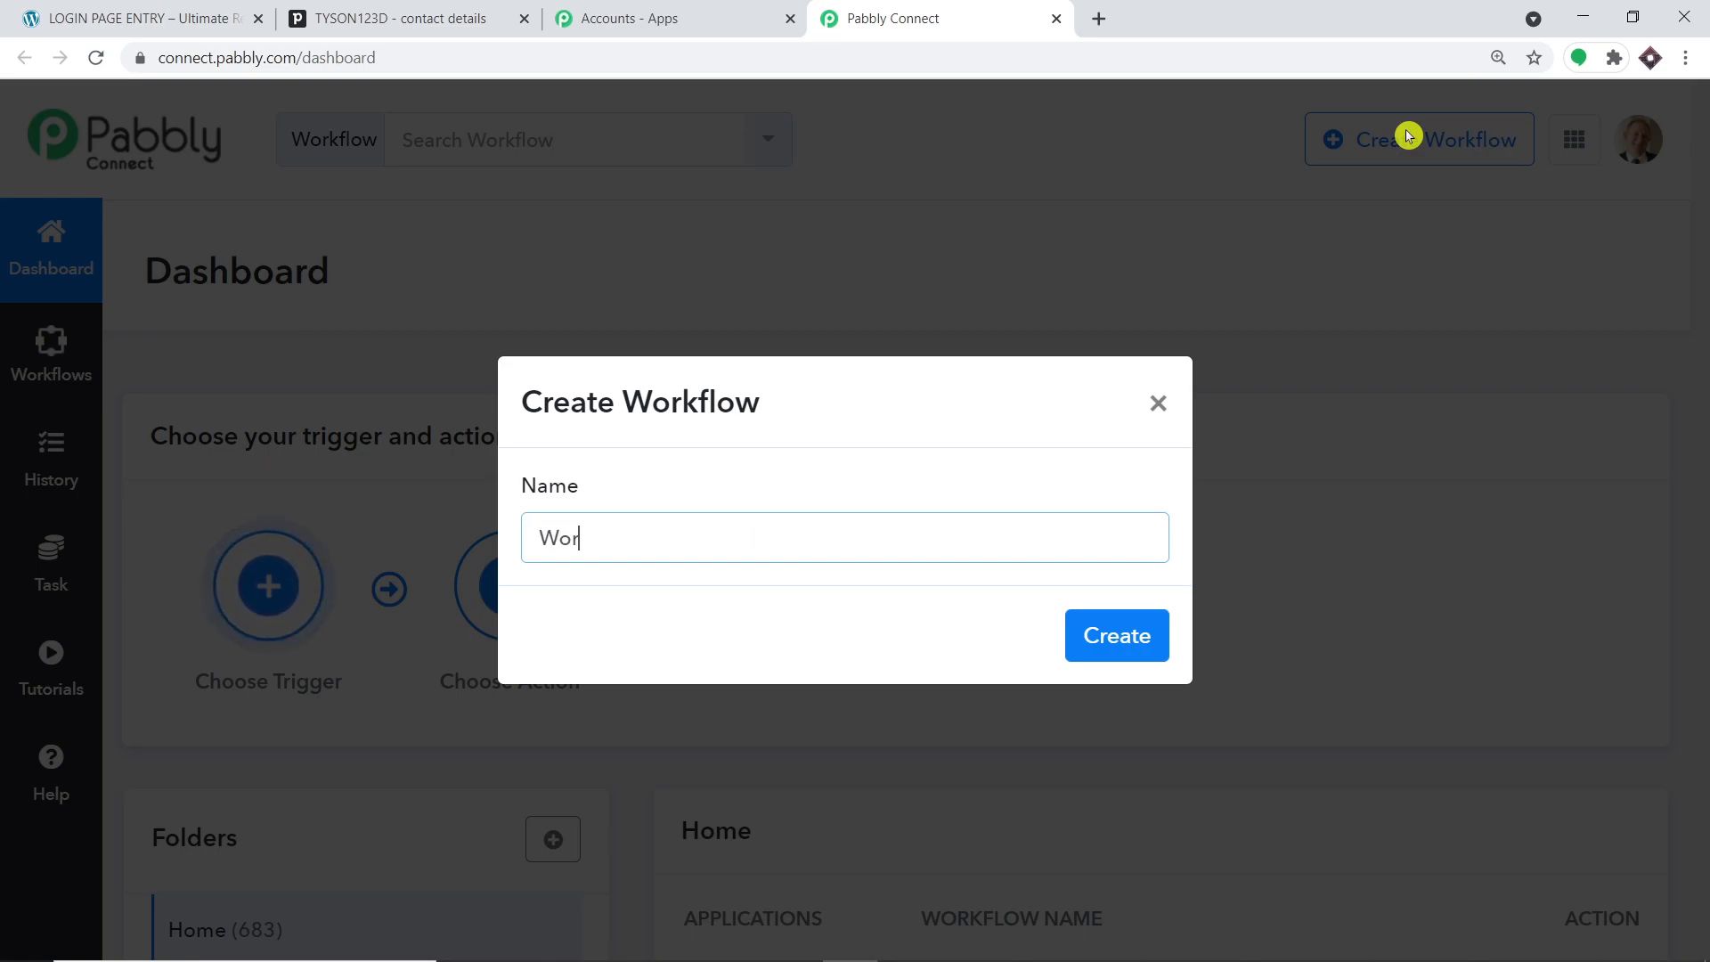
text(dPress)
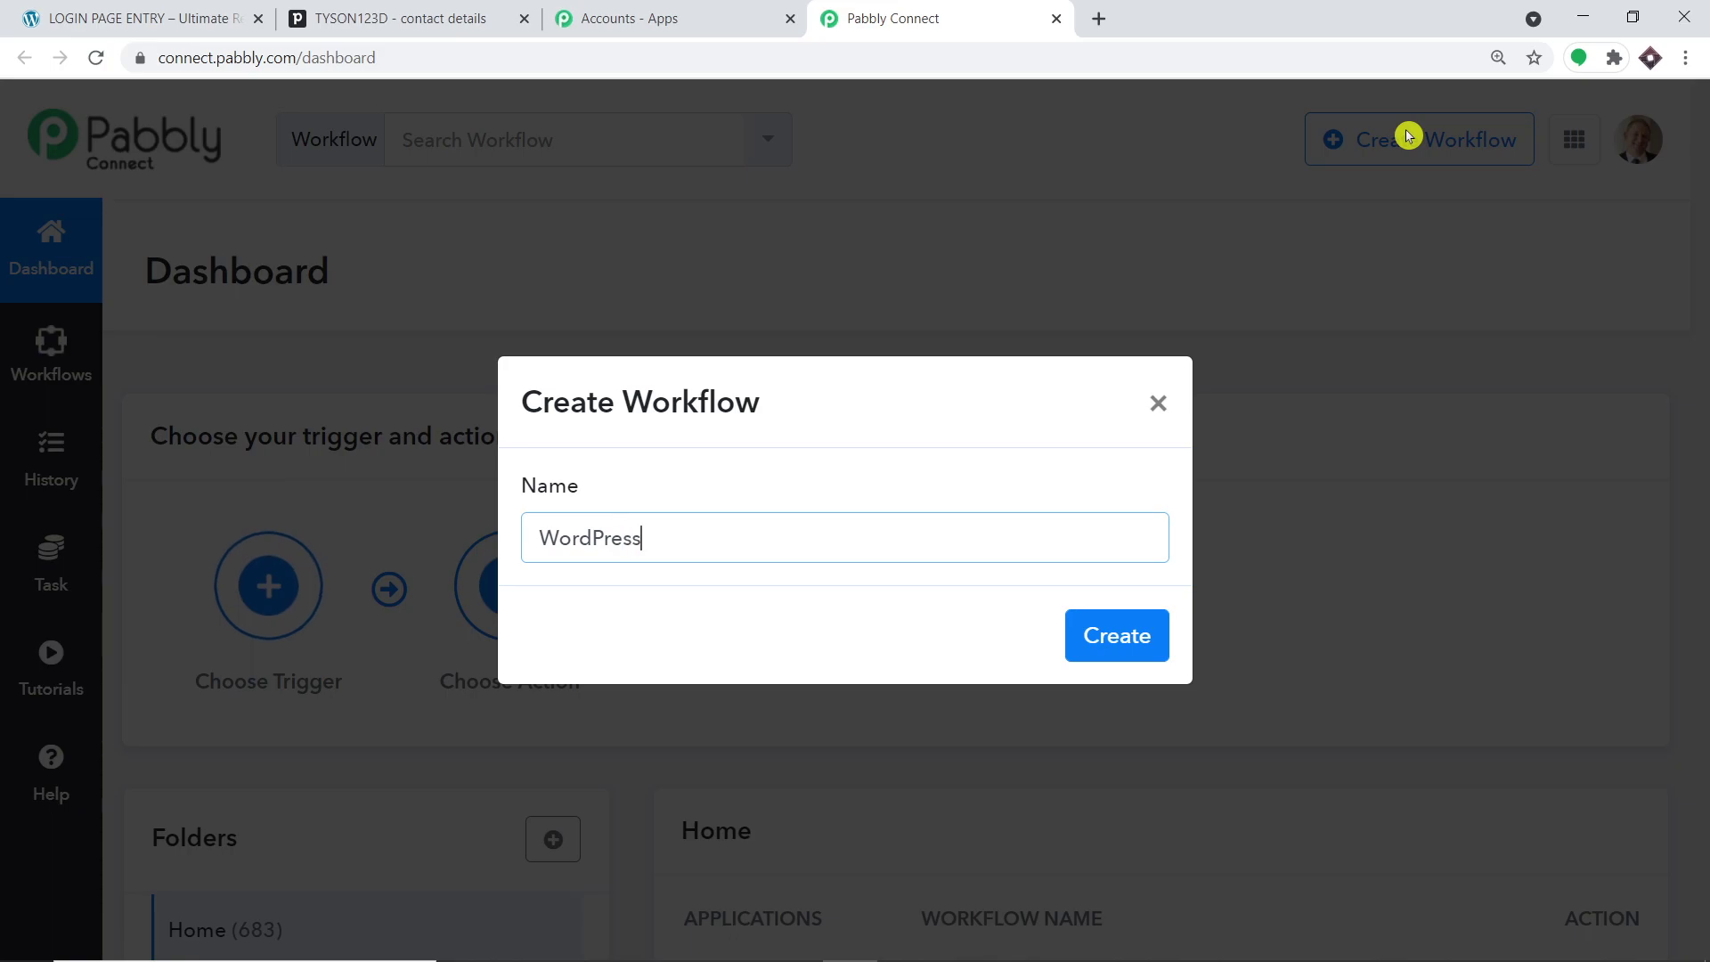
text( to )
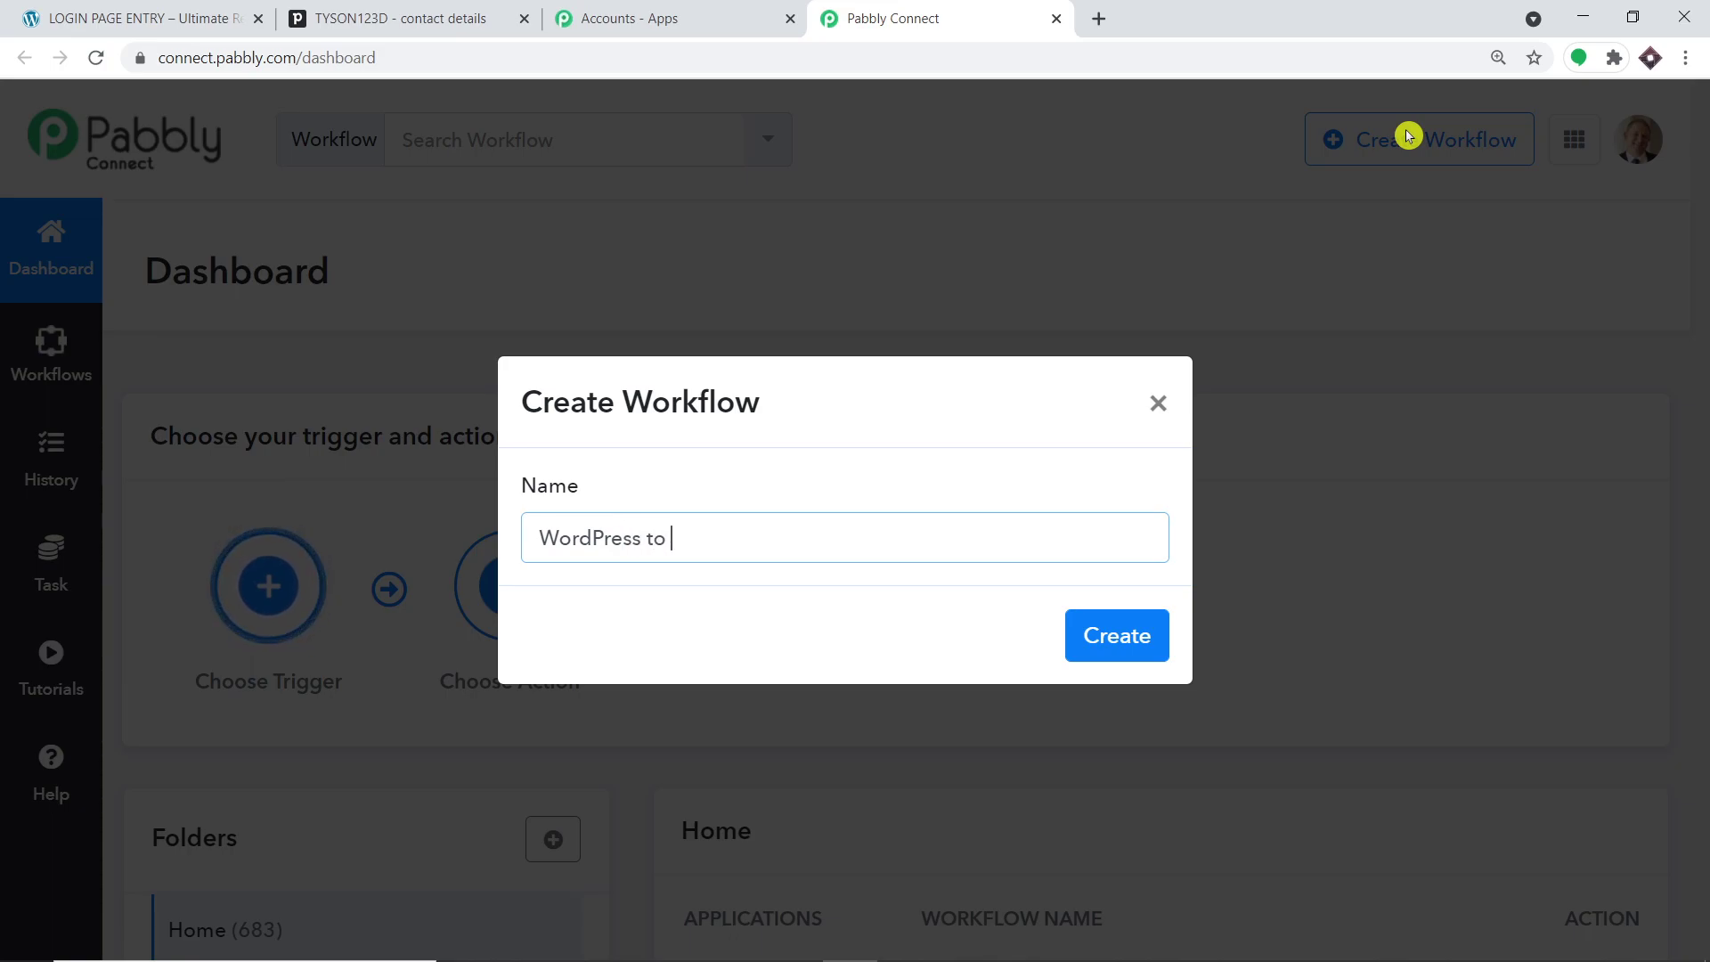
text(Pipedribe)
key(BackSpace)
text(ve )
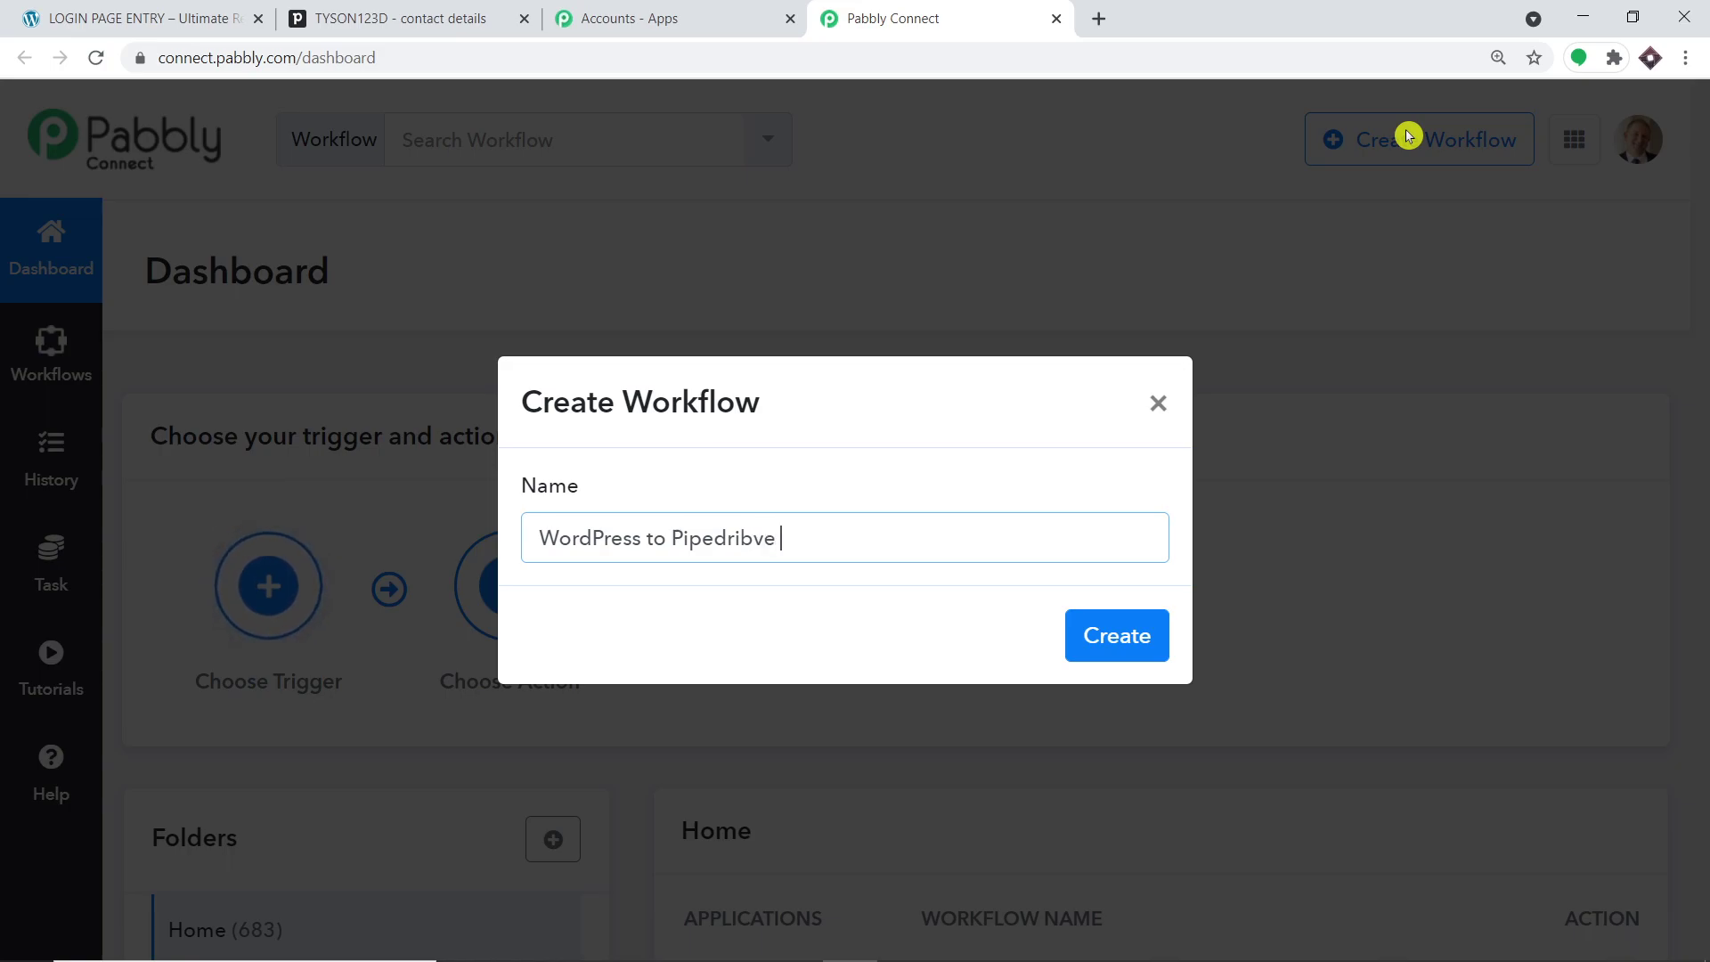
text(Integrations)
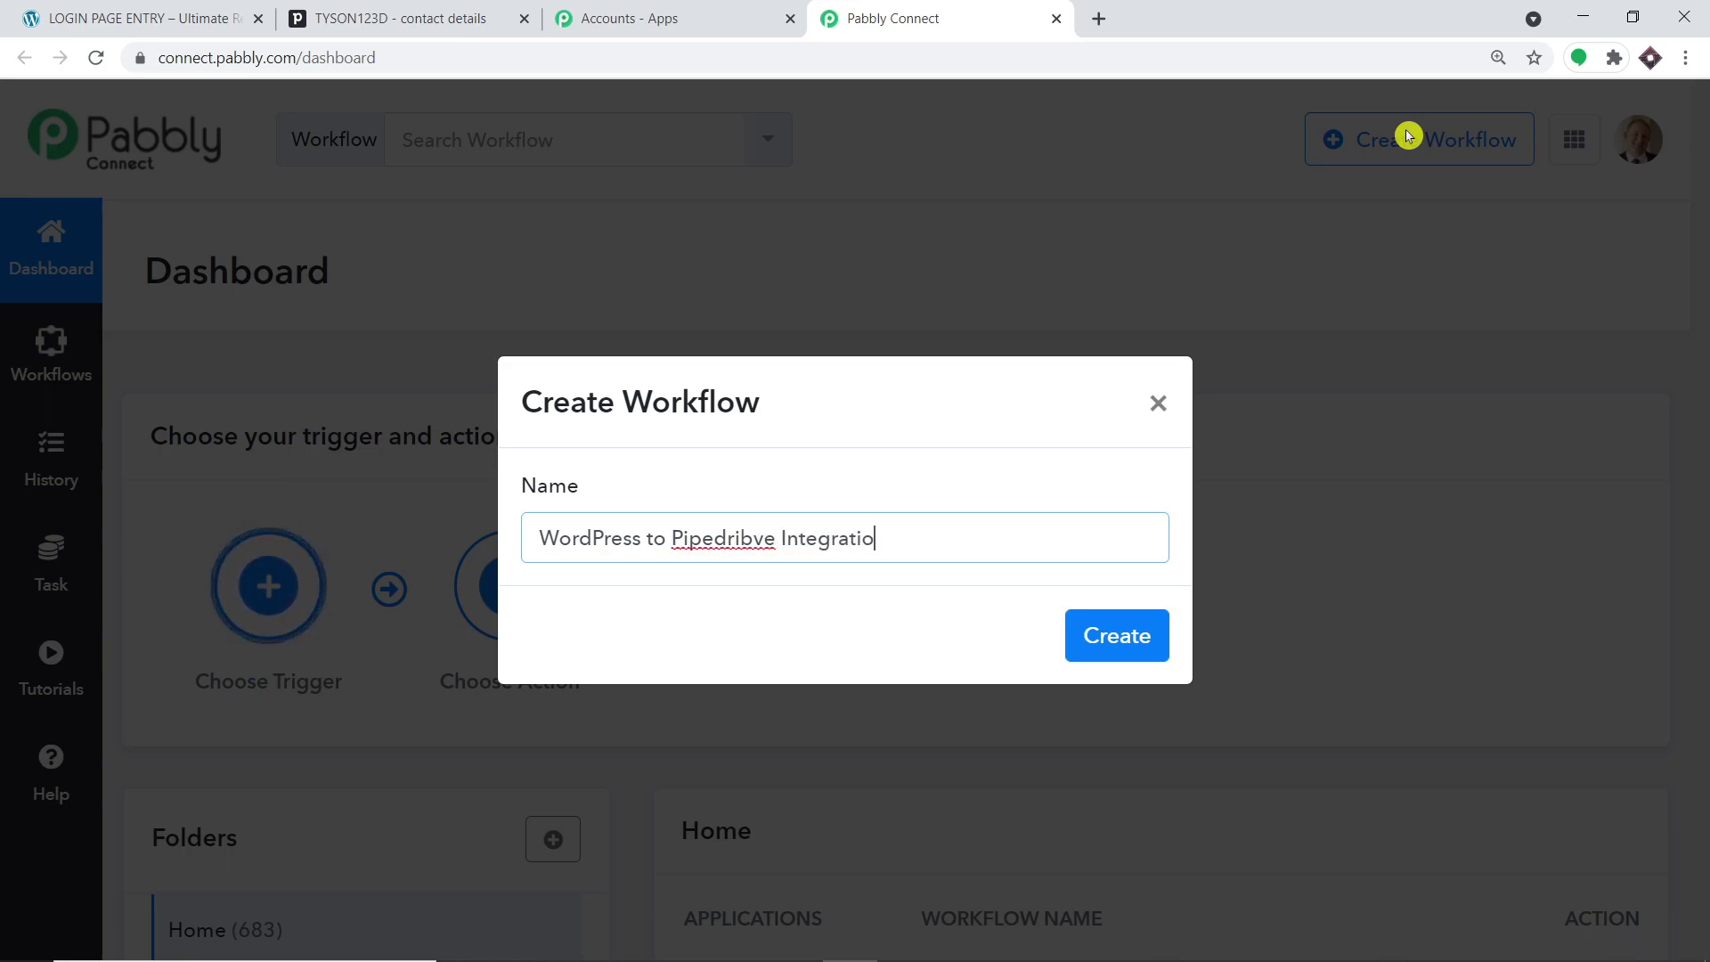
click(752, 538)
key(BackSpace)
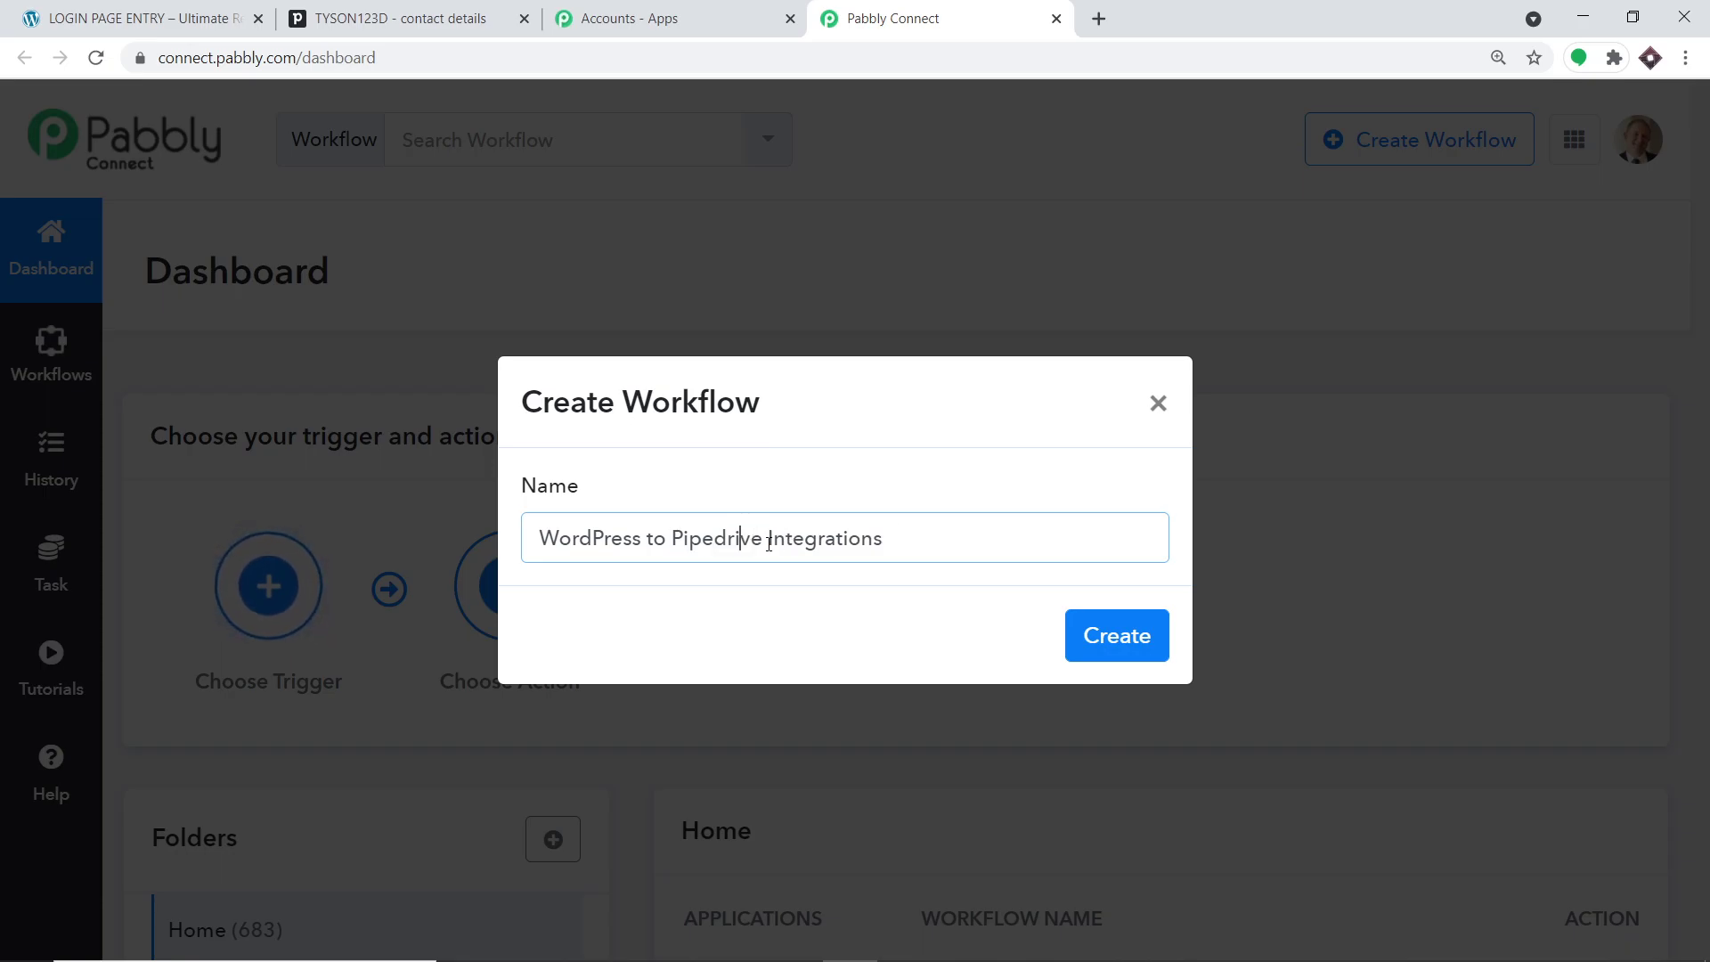
Create the workflow and choose WordPress as its trigger app
click(1129, 640)
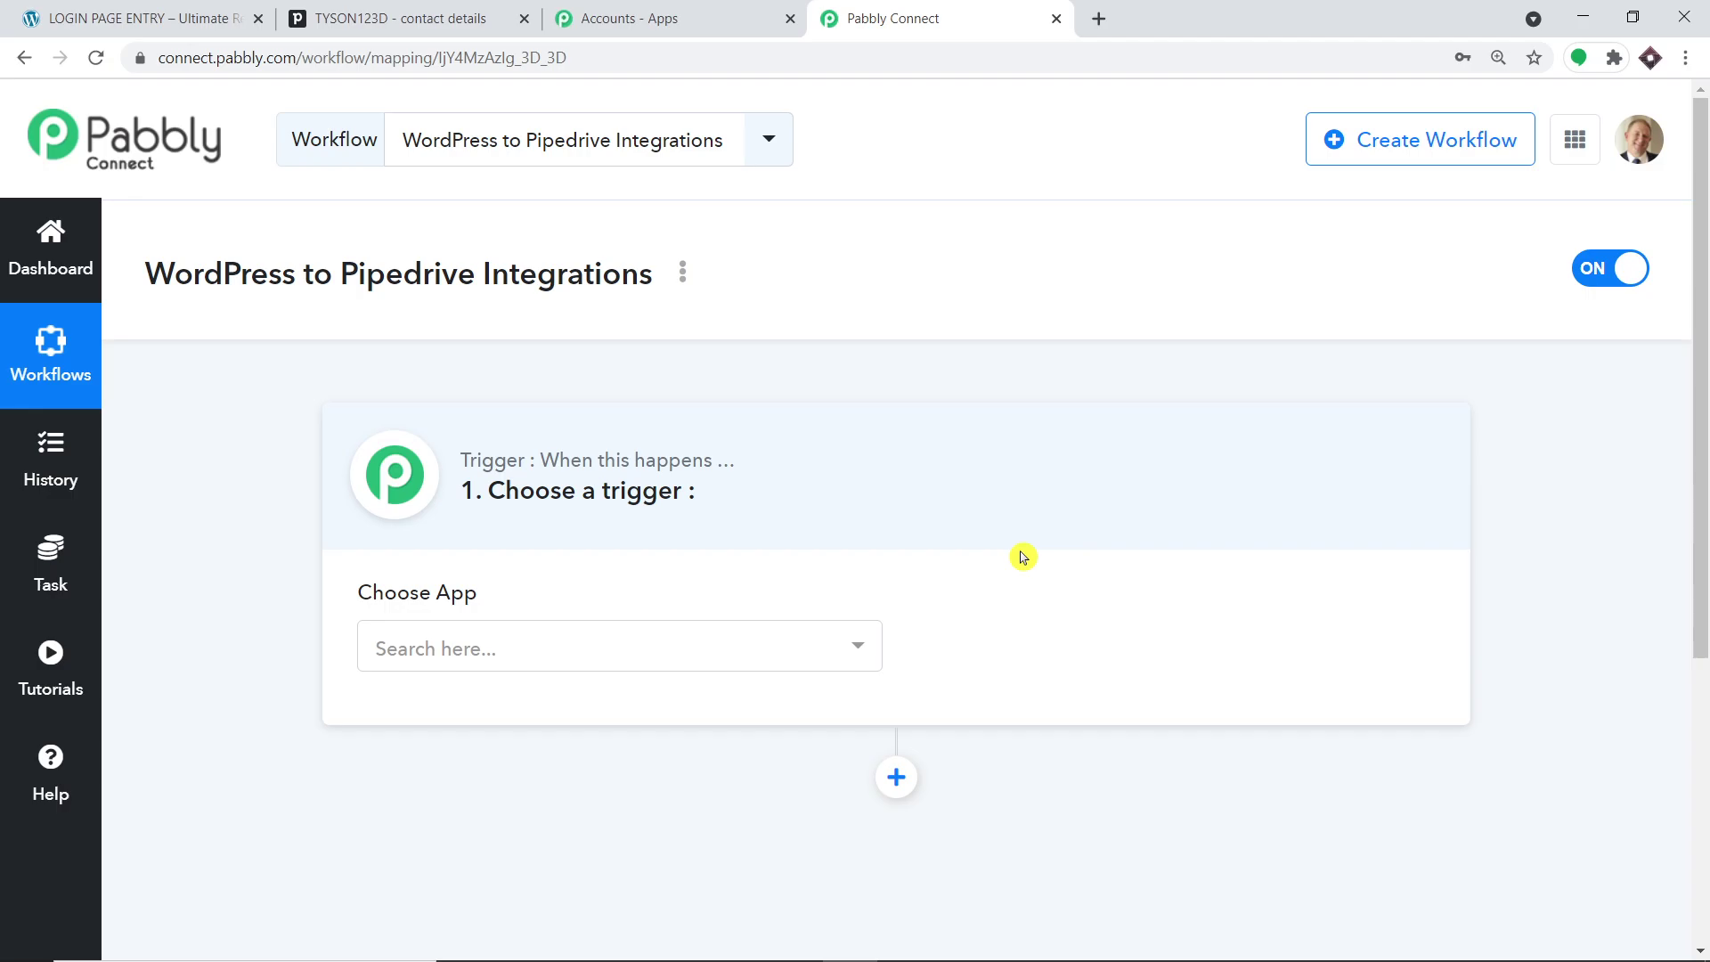
click(781, 647)
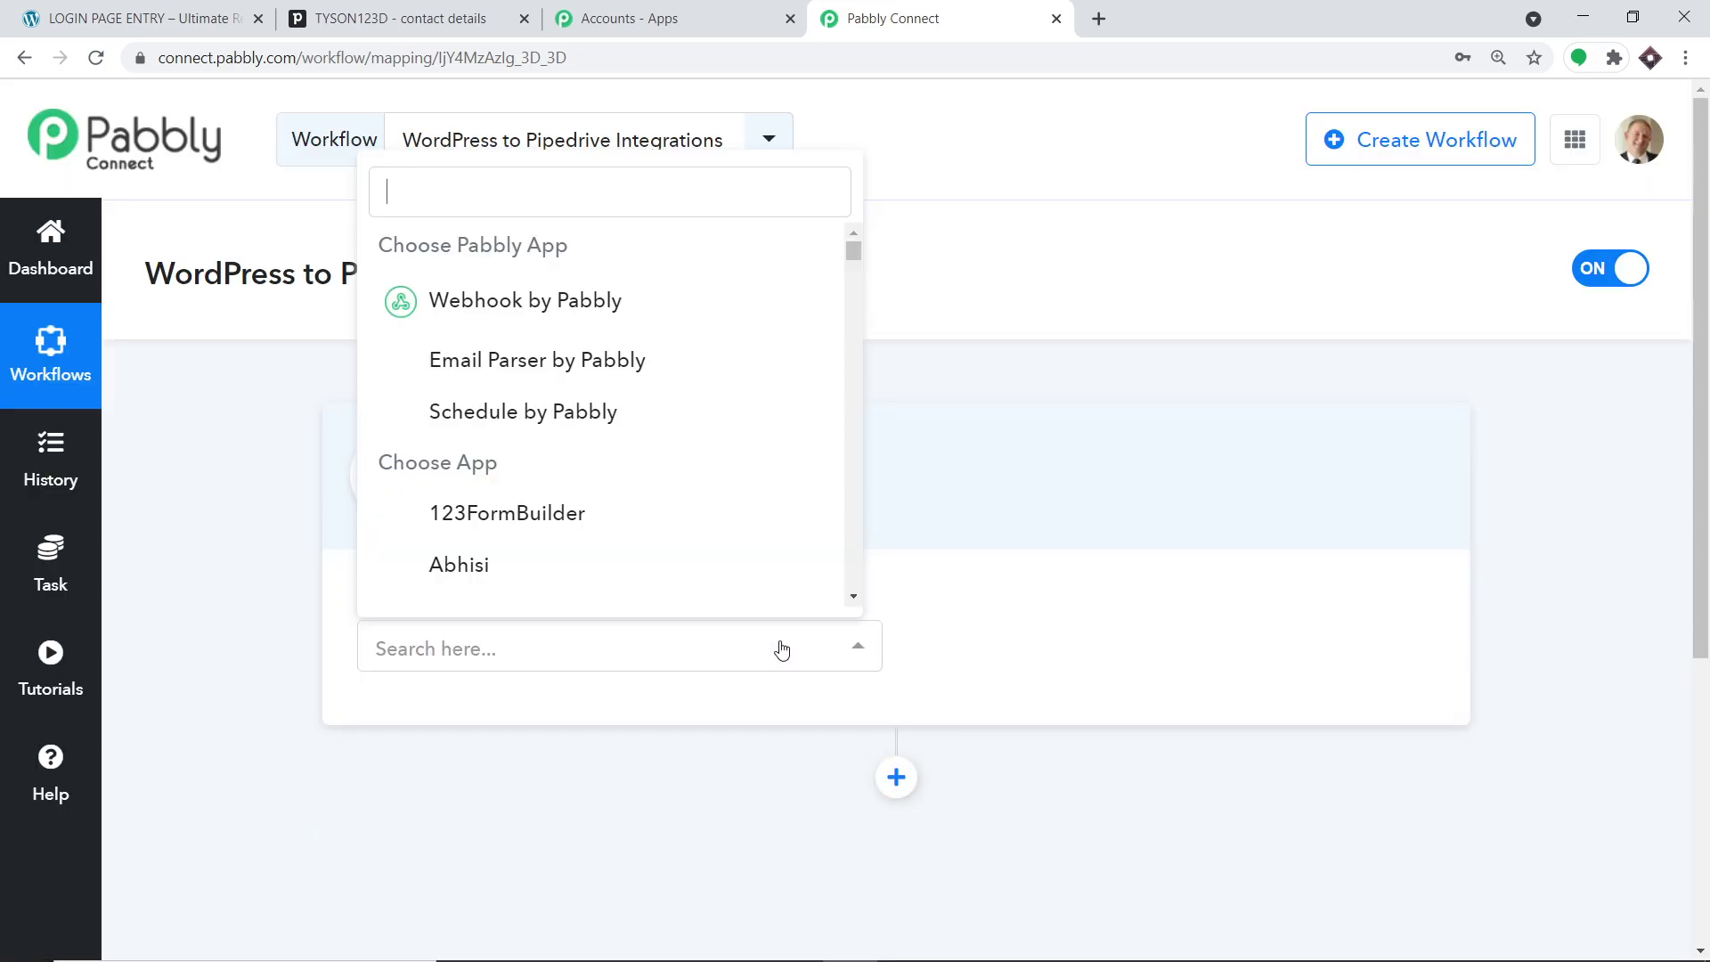
text(wordp)
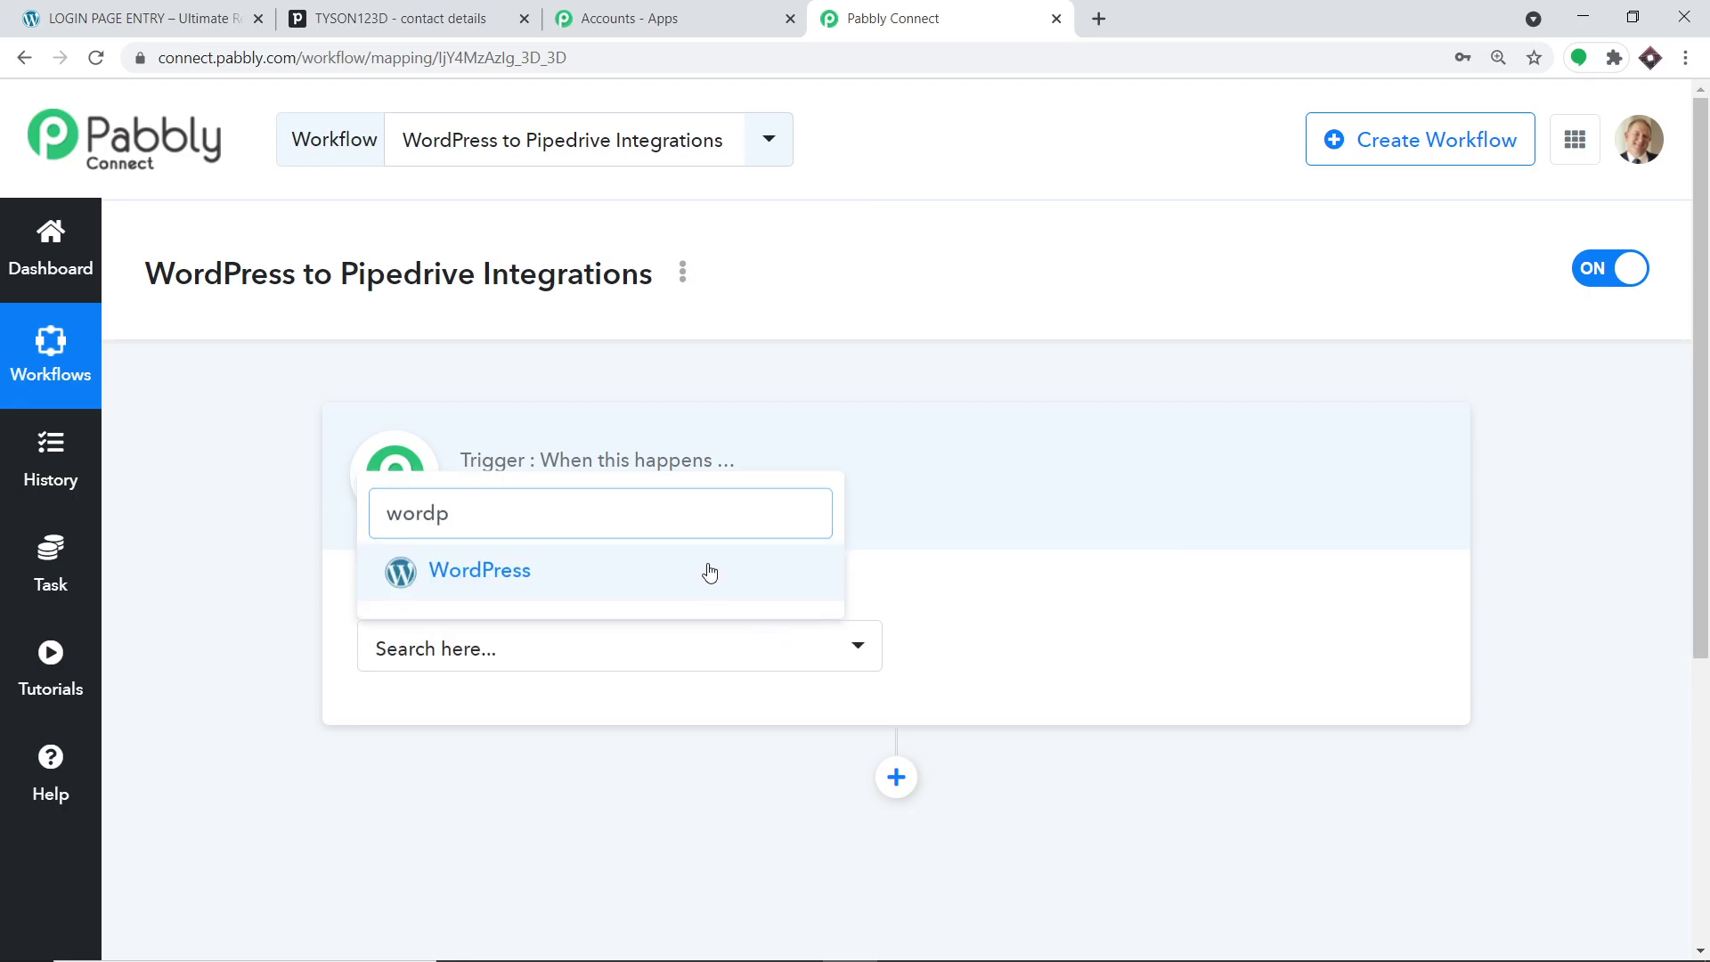
click(707, 571)
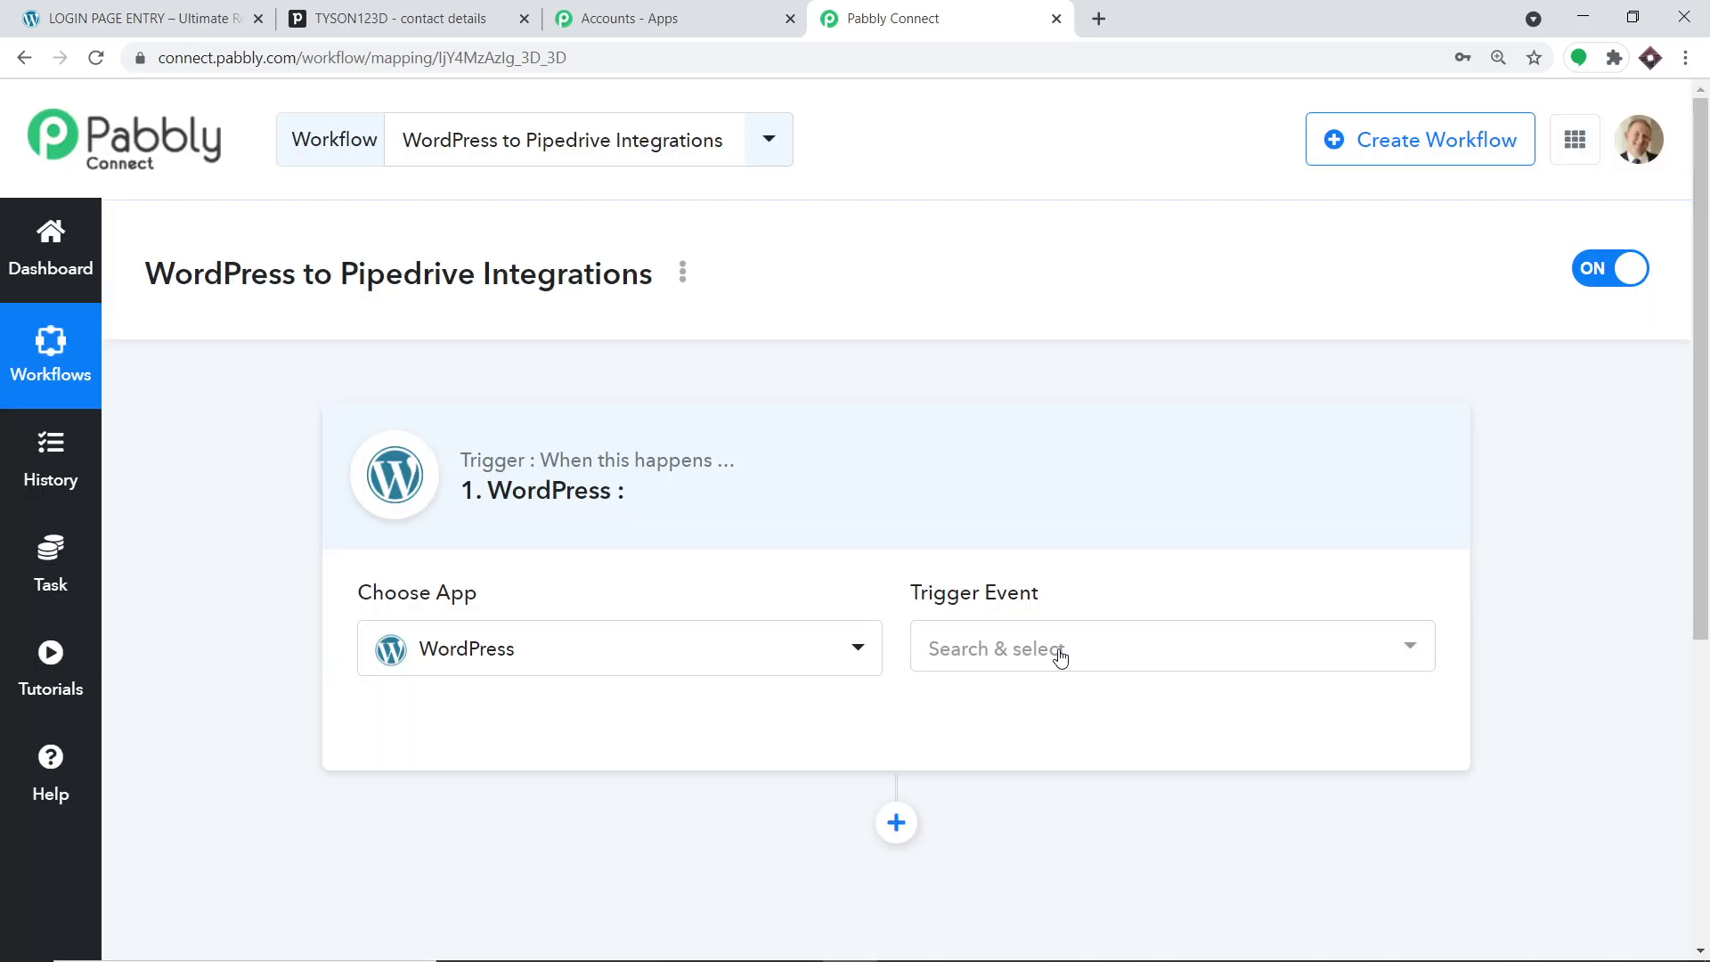
Set the WordPress trigger event to User Registers and browse the other user-related events
click(1059, 656)
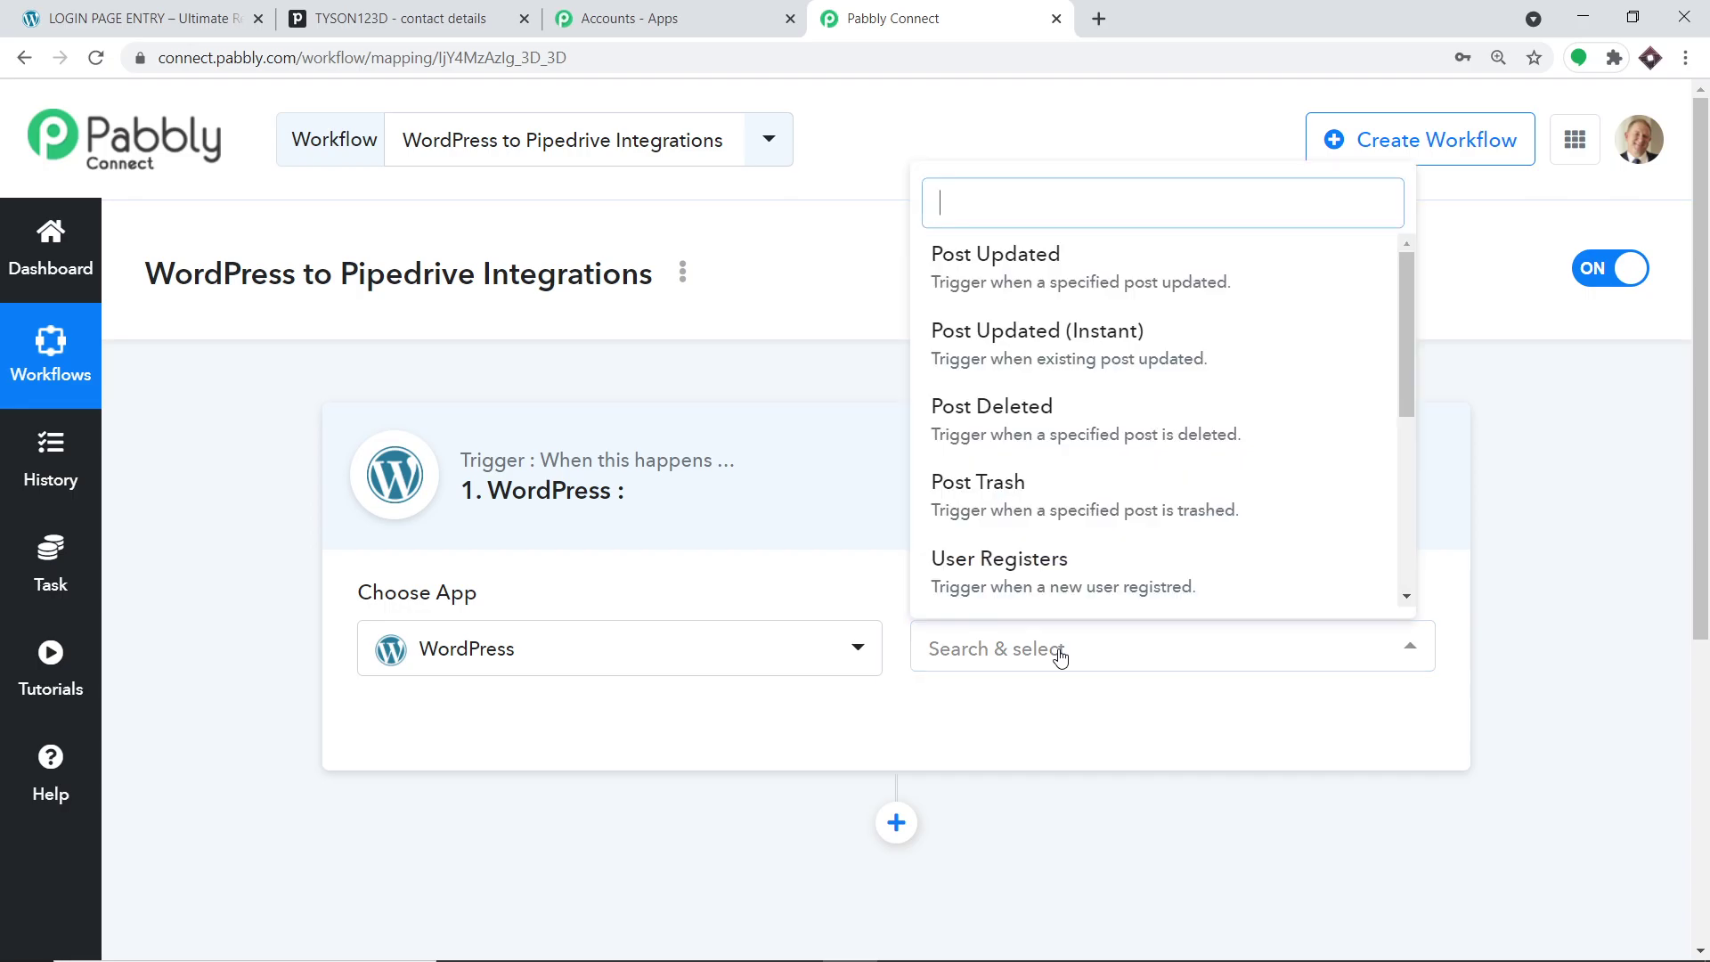
scroll(1088, 547, down, 1)
scroll(1089, 547, down, 1)
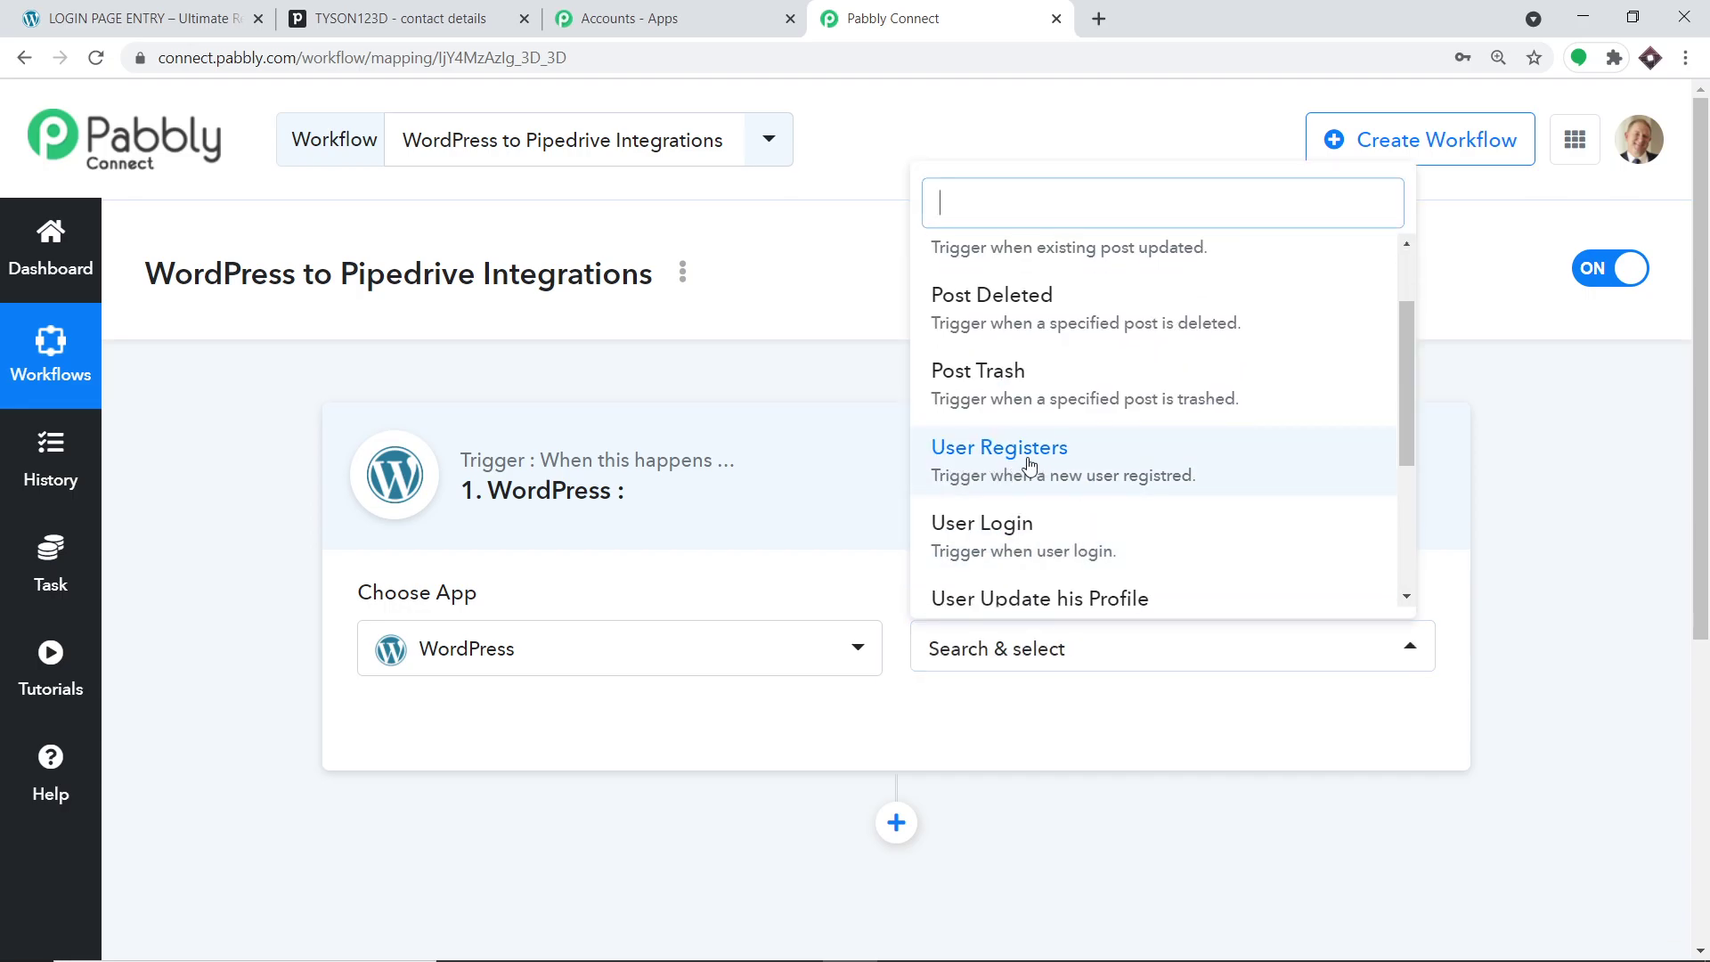
click(1030, 463)
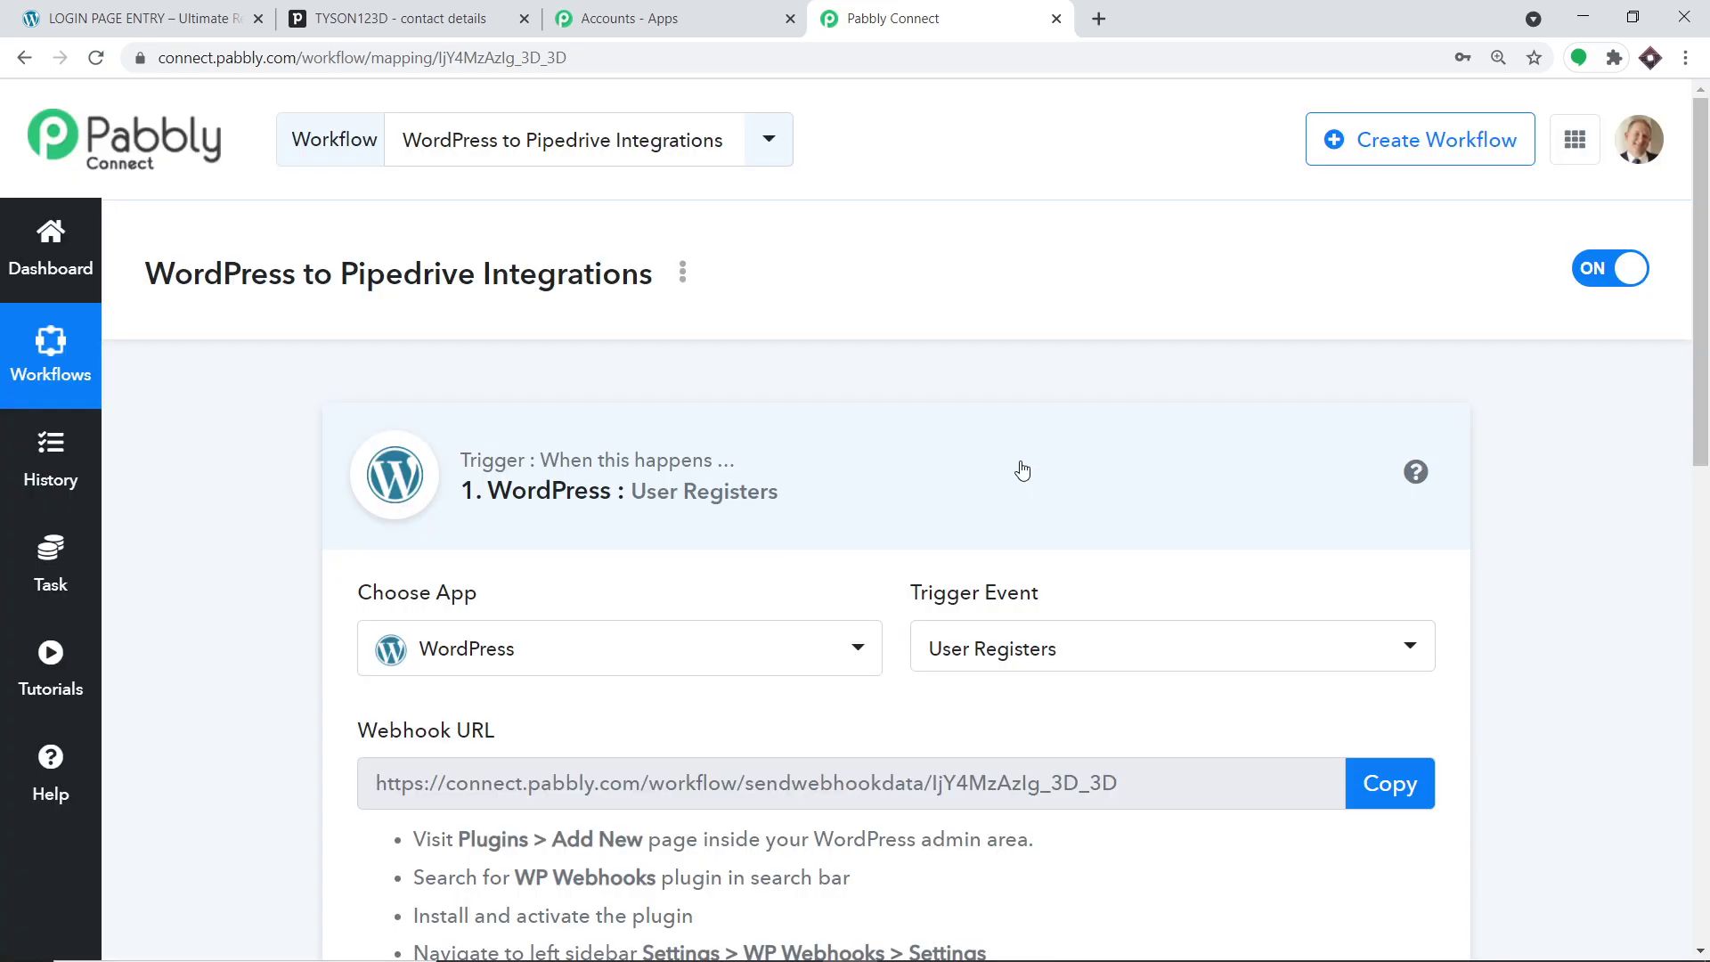
scroll(1013, 481, down, 1)
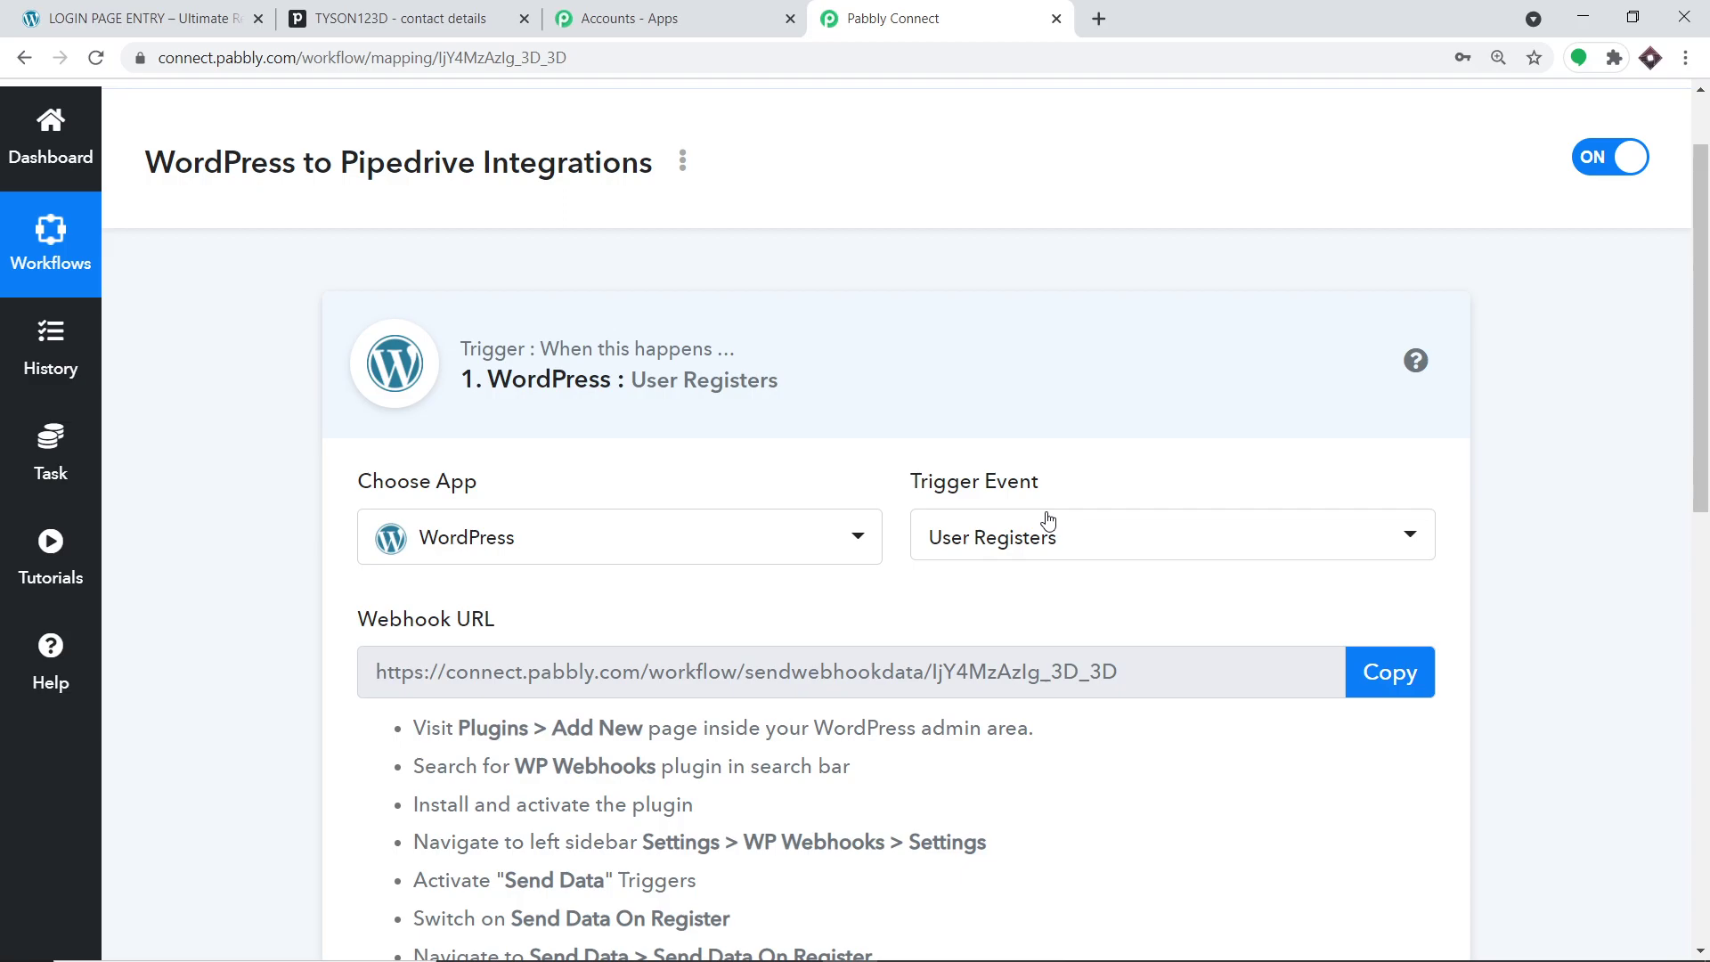
click(1048, 521)
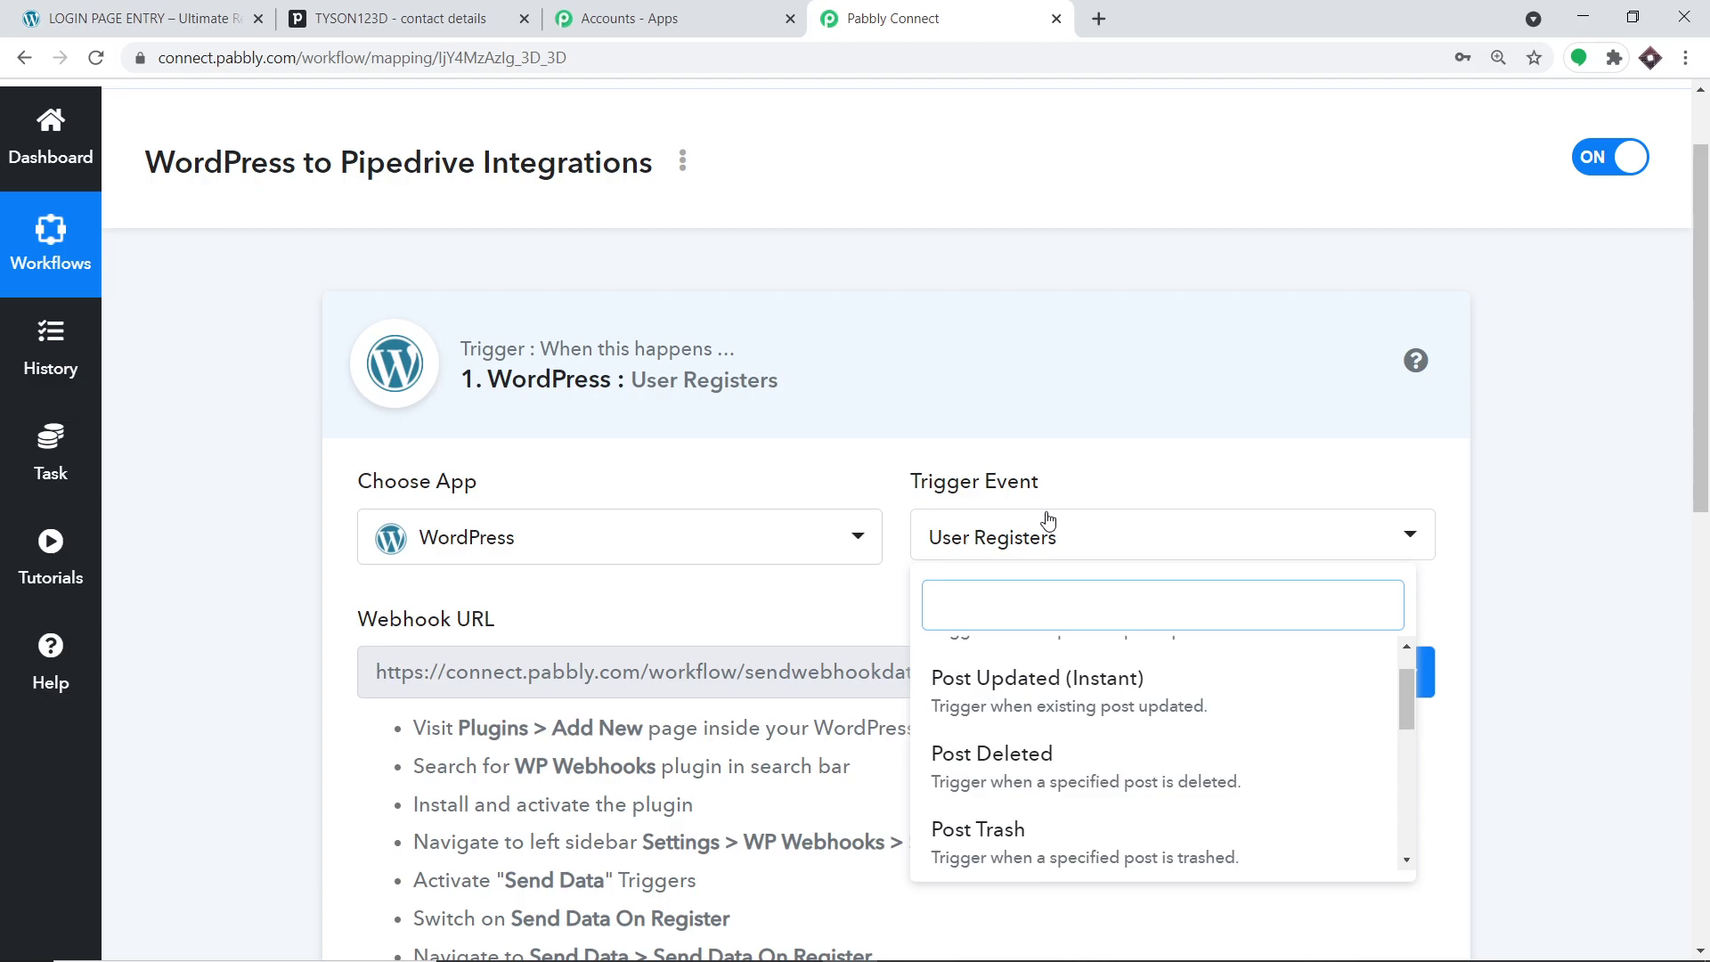
scroll(1088, 748, down, 6)
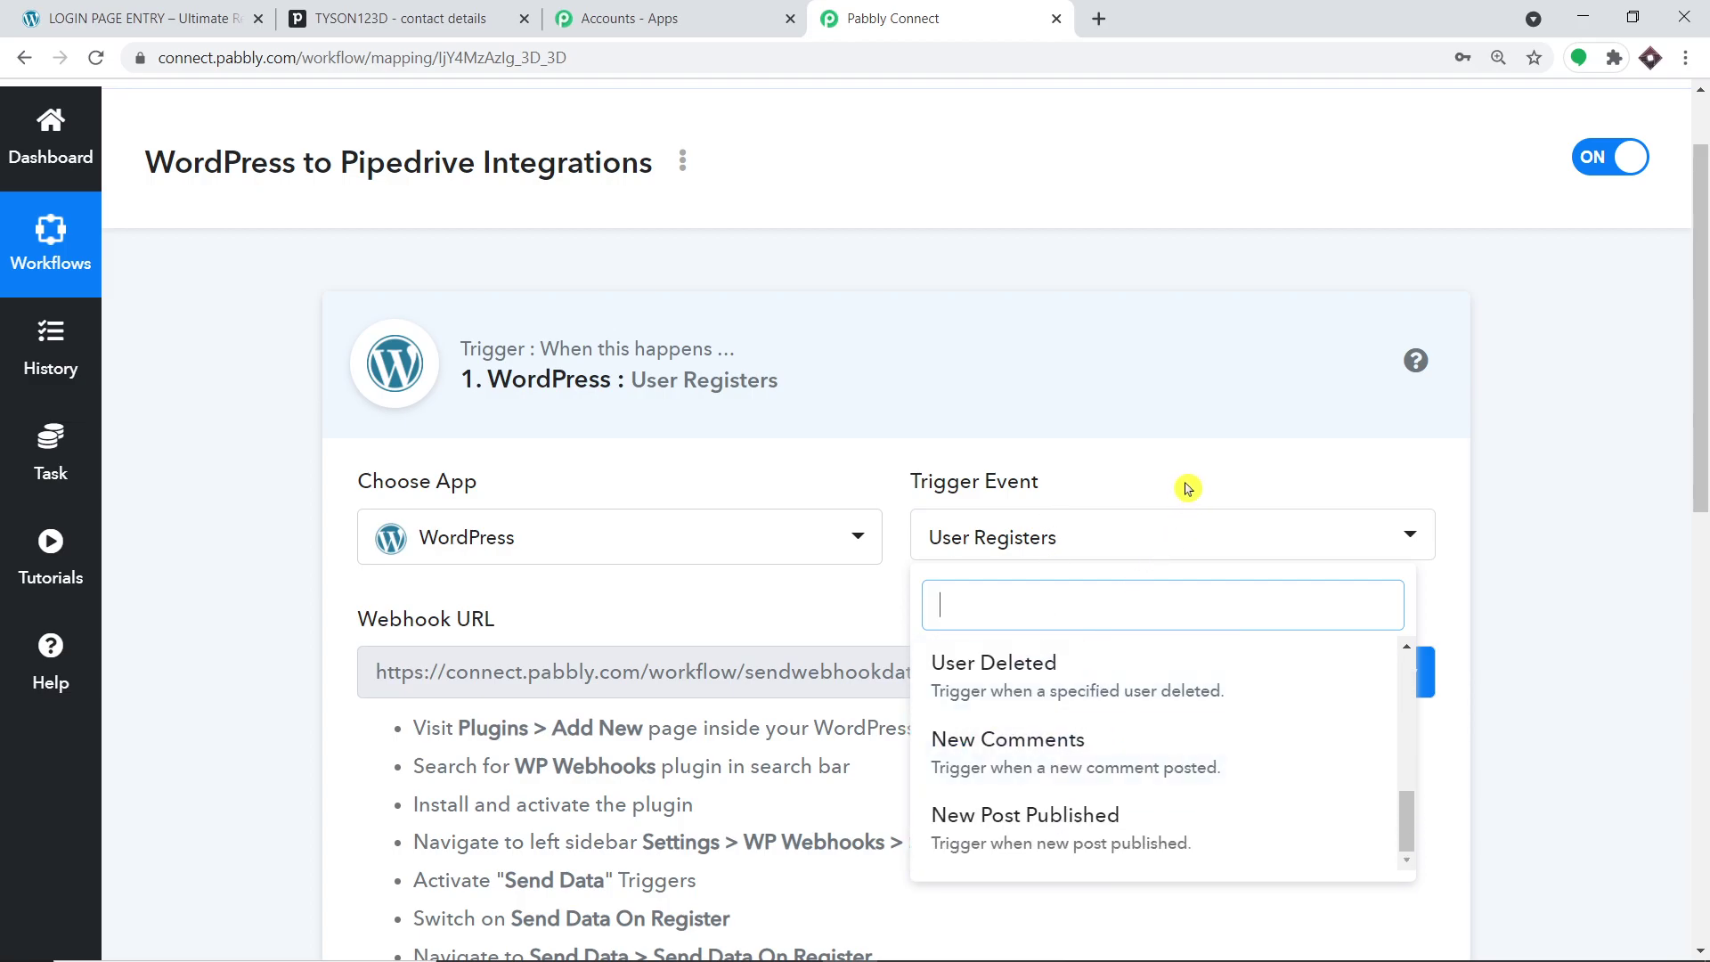
Open Pabbly Forum from Help in a new tab, then return to the workflow
click(49, 685)
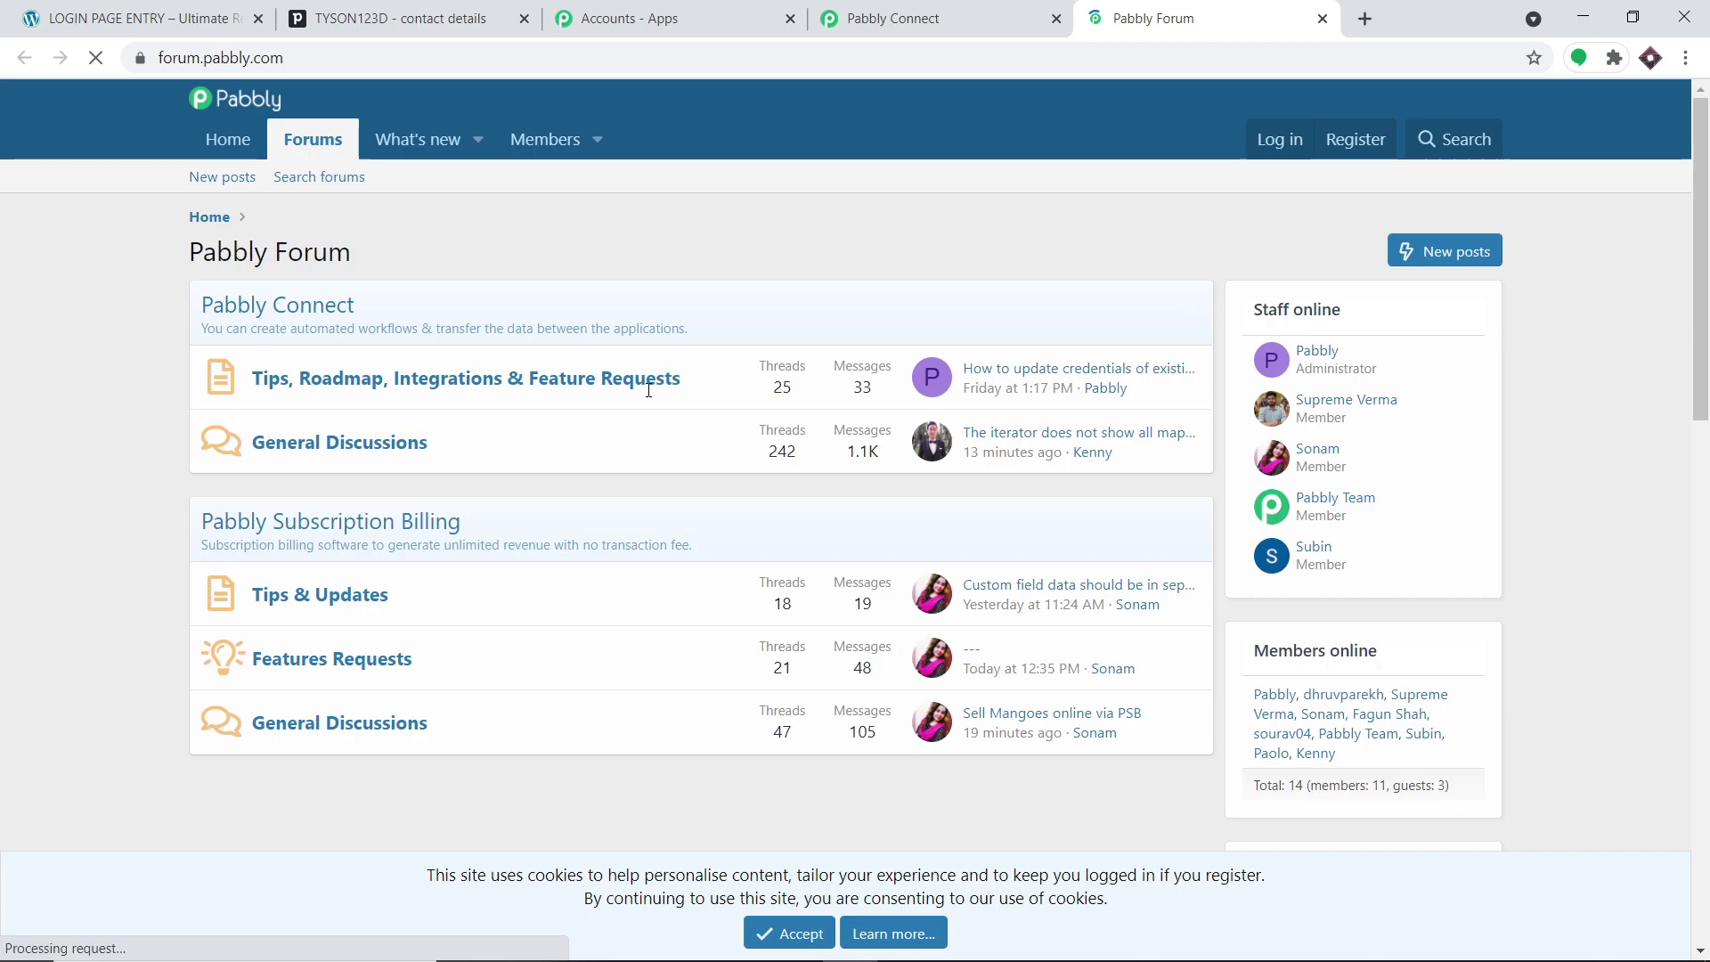
click(961, 7)
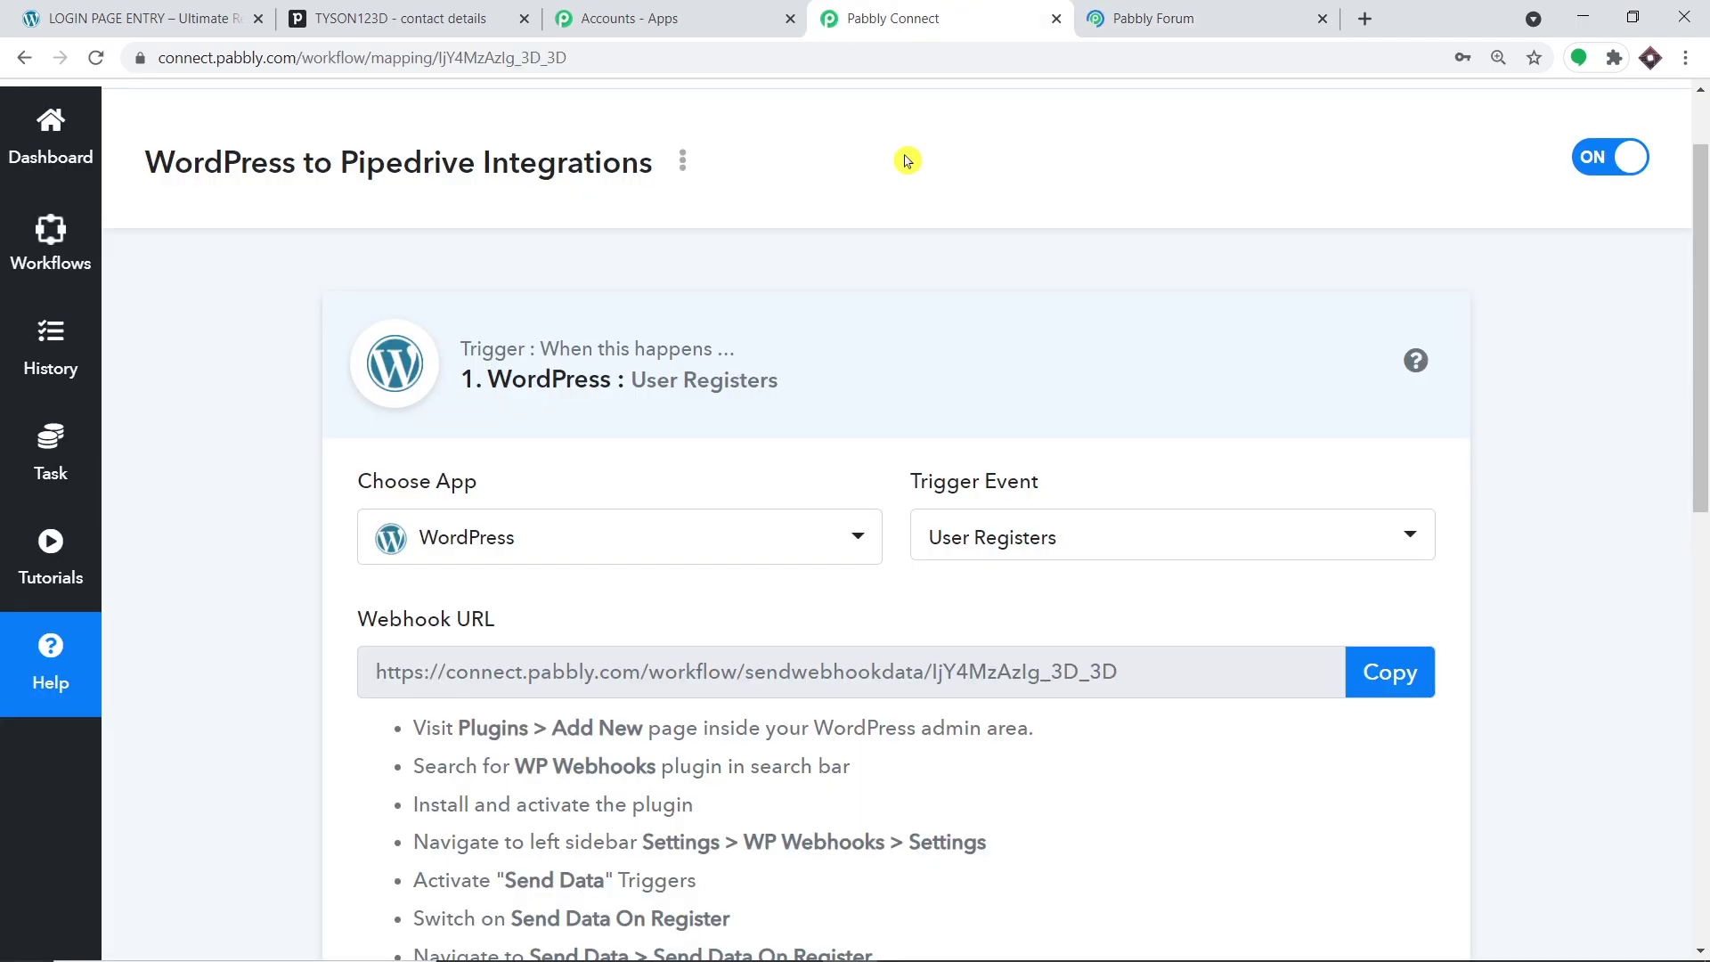
Copy the plugin name 'WP Webhooks' from the webhook setup instructions
scroll(926, 223, down, 2)
scroll(938, 258, down, 2)
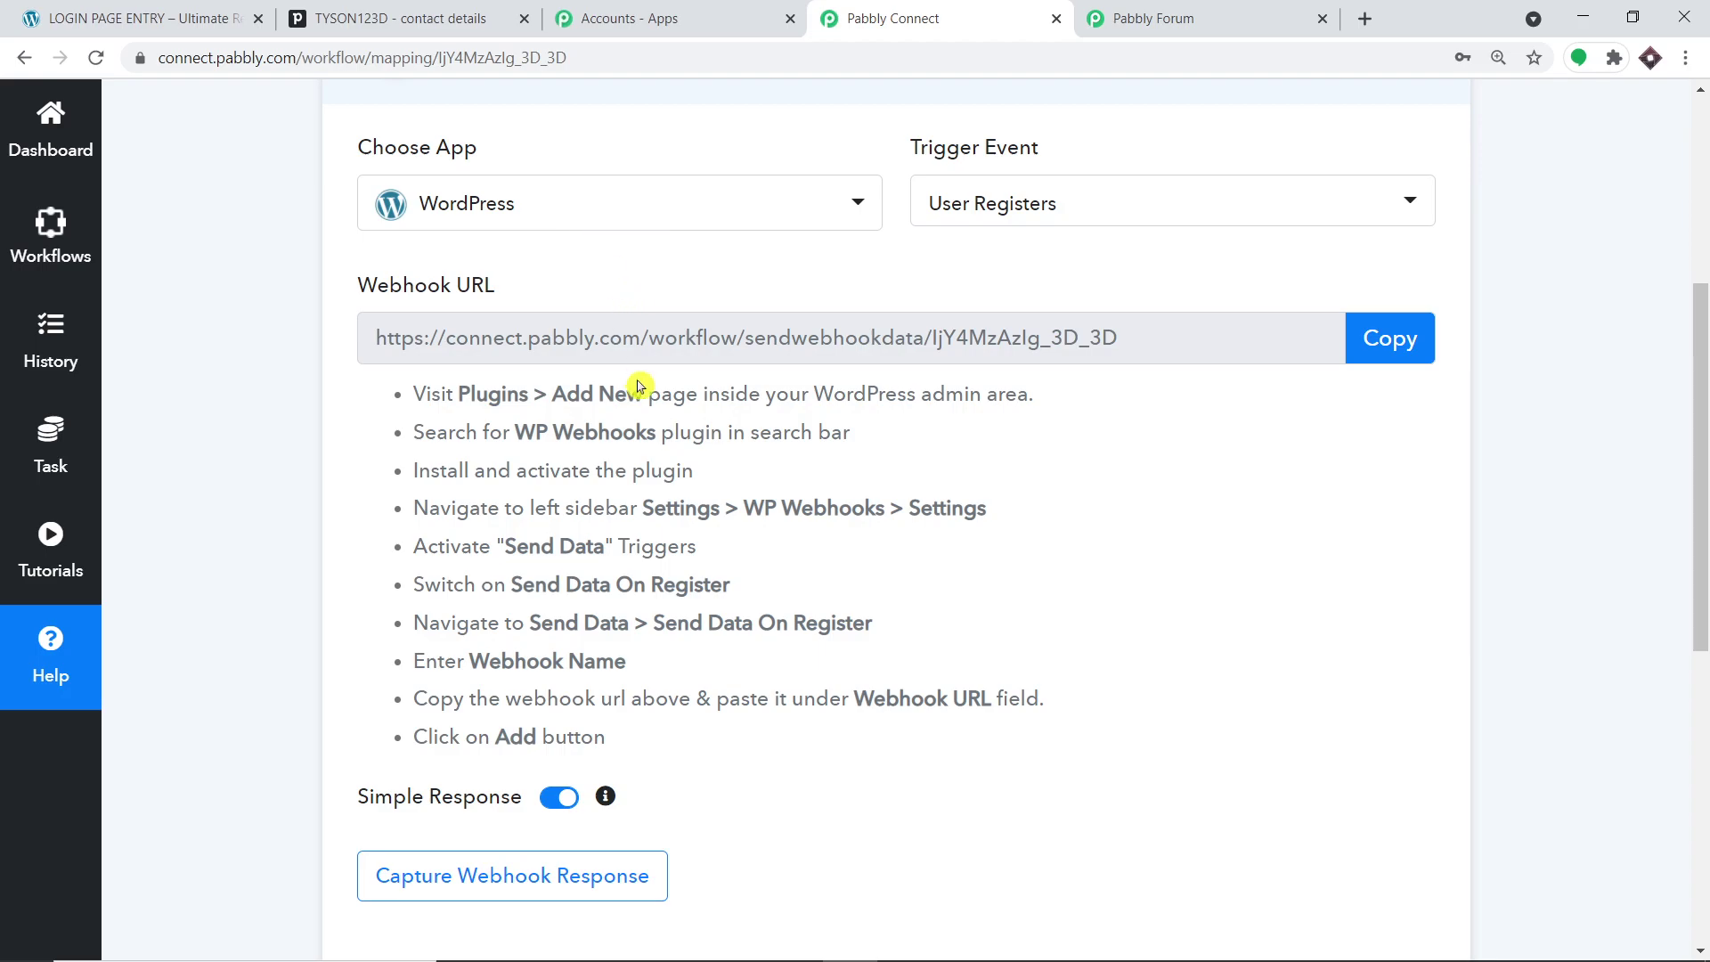
drag(656, 429, 517, 427)
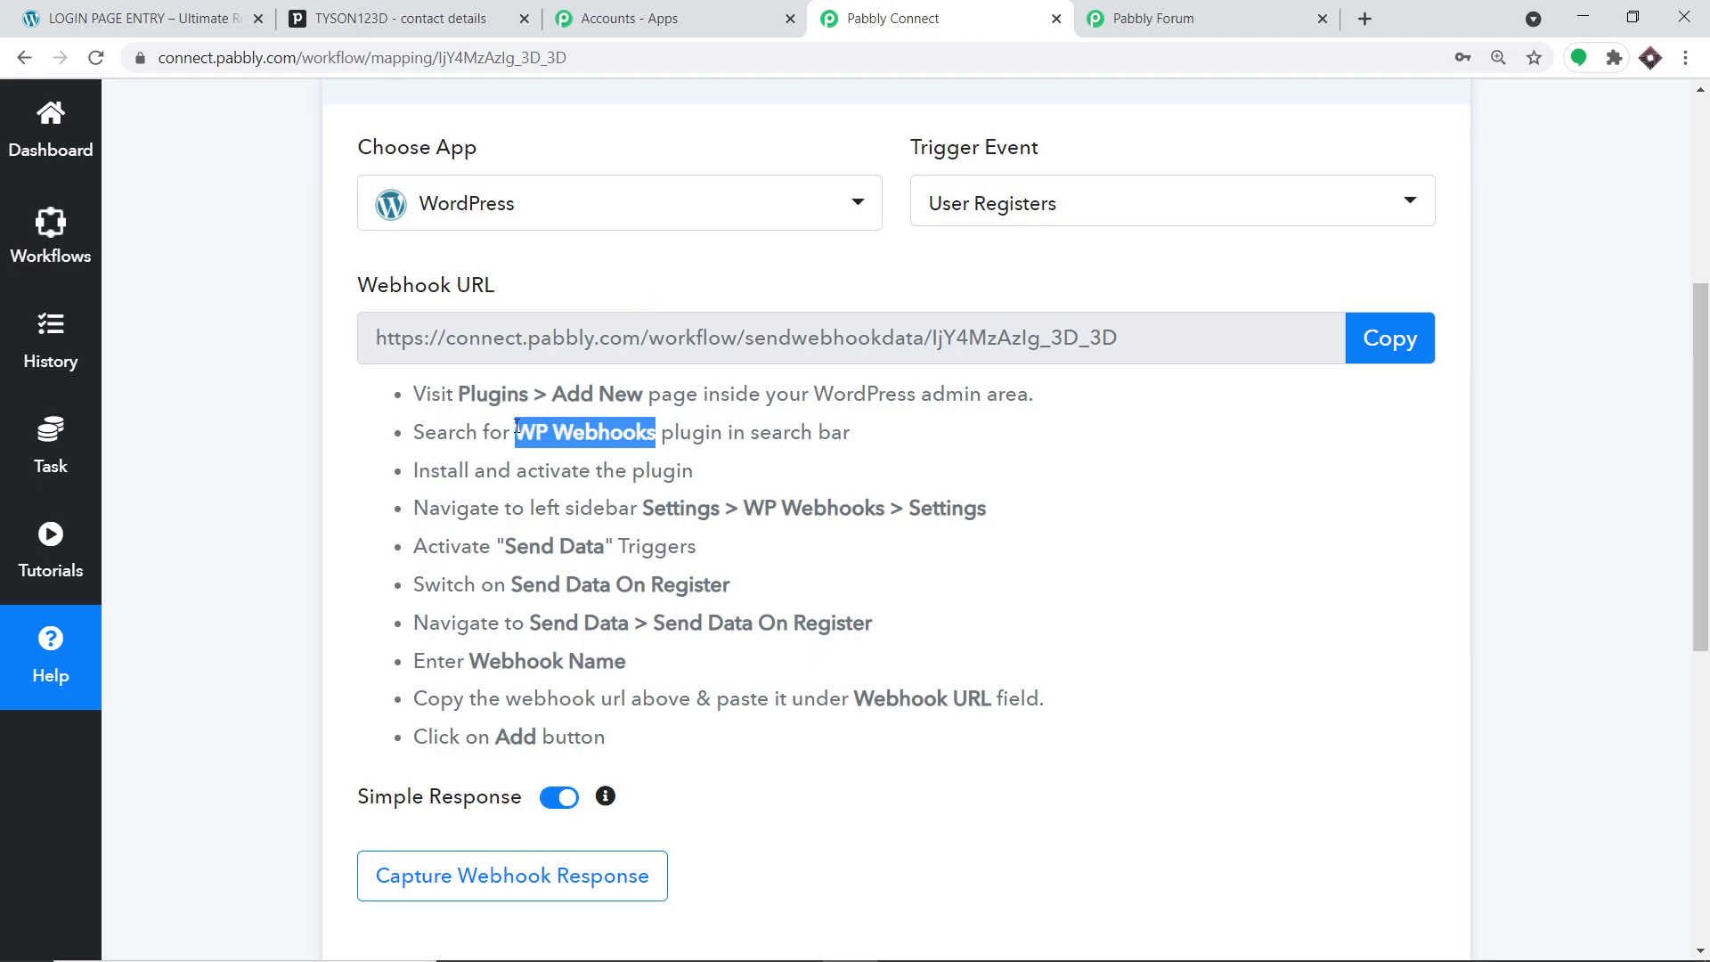
right_click(569, 429)
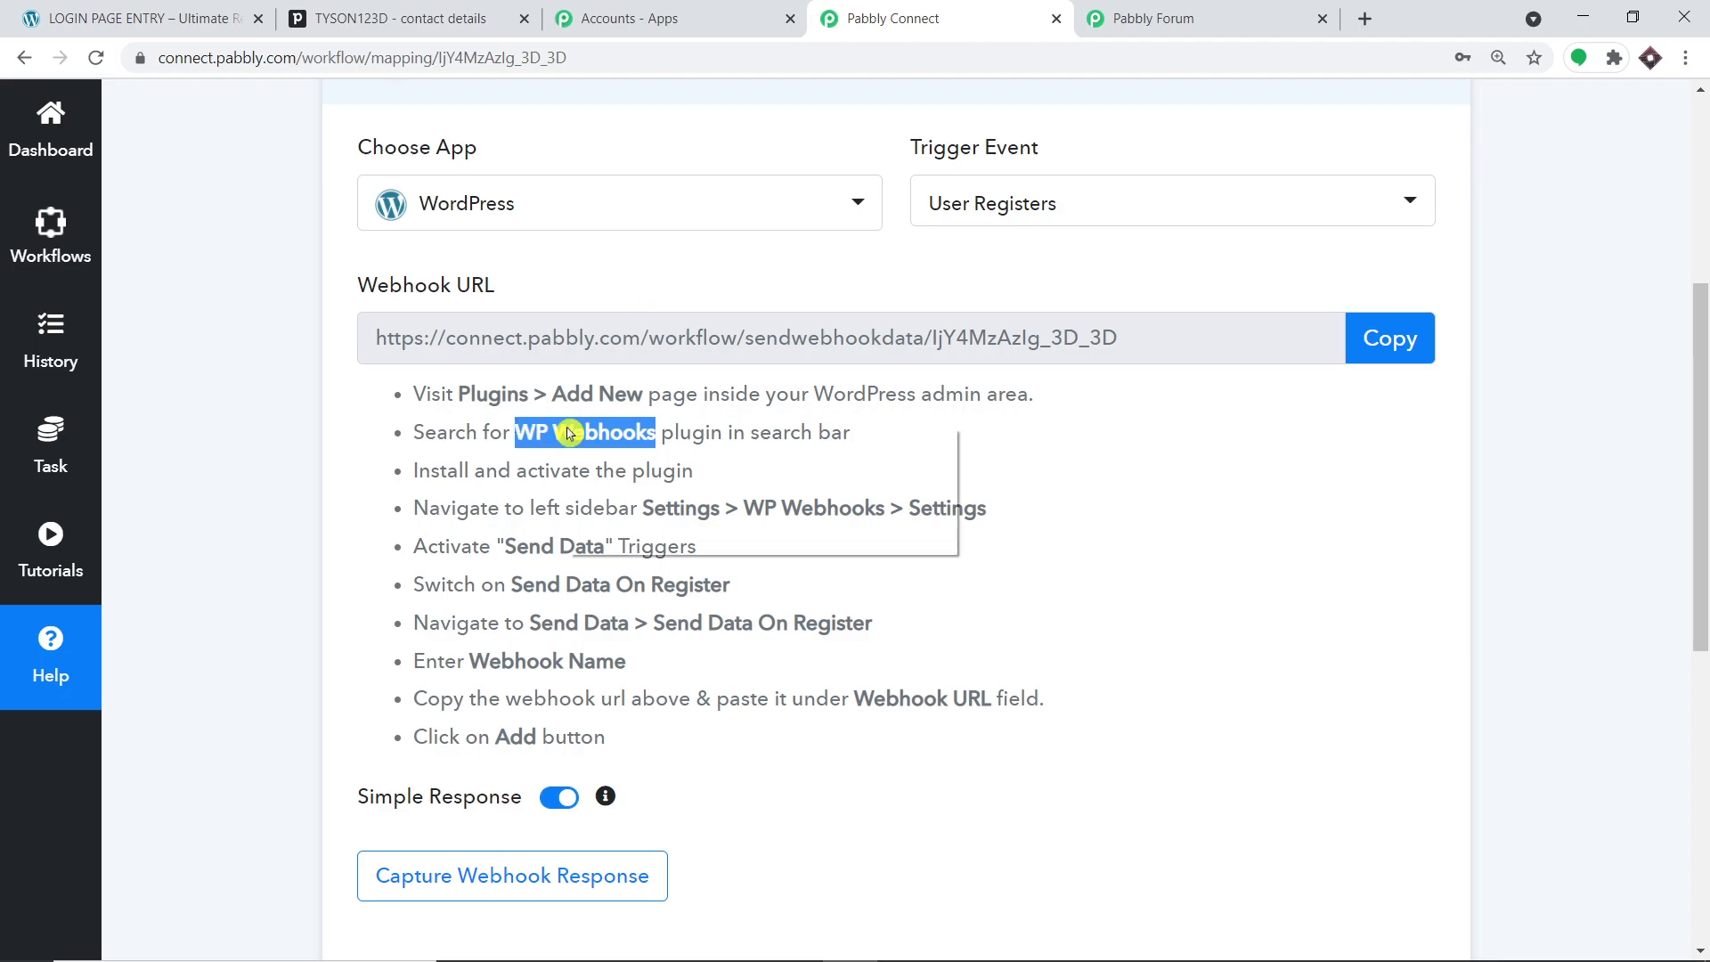
click(592, 445)
Go from the WordPress site tab to the admin Dashboard
click(143, 18)
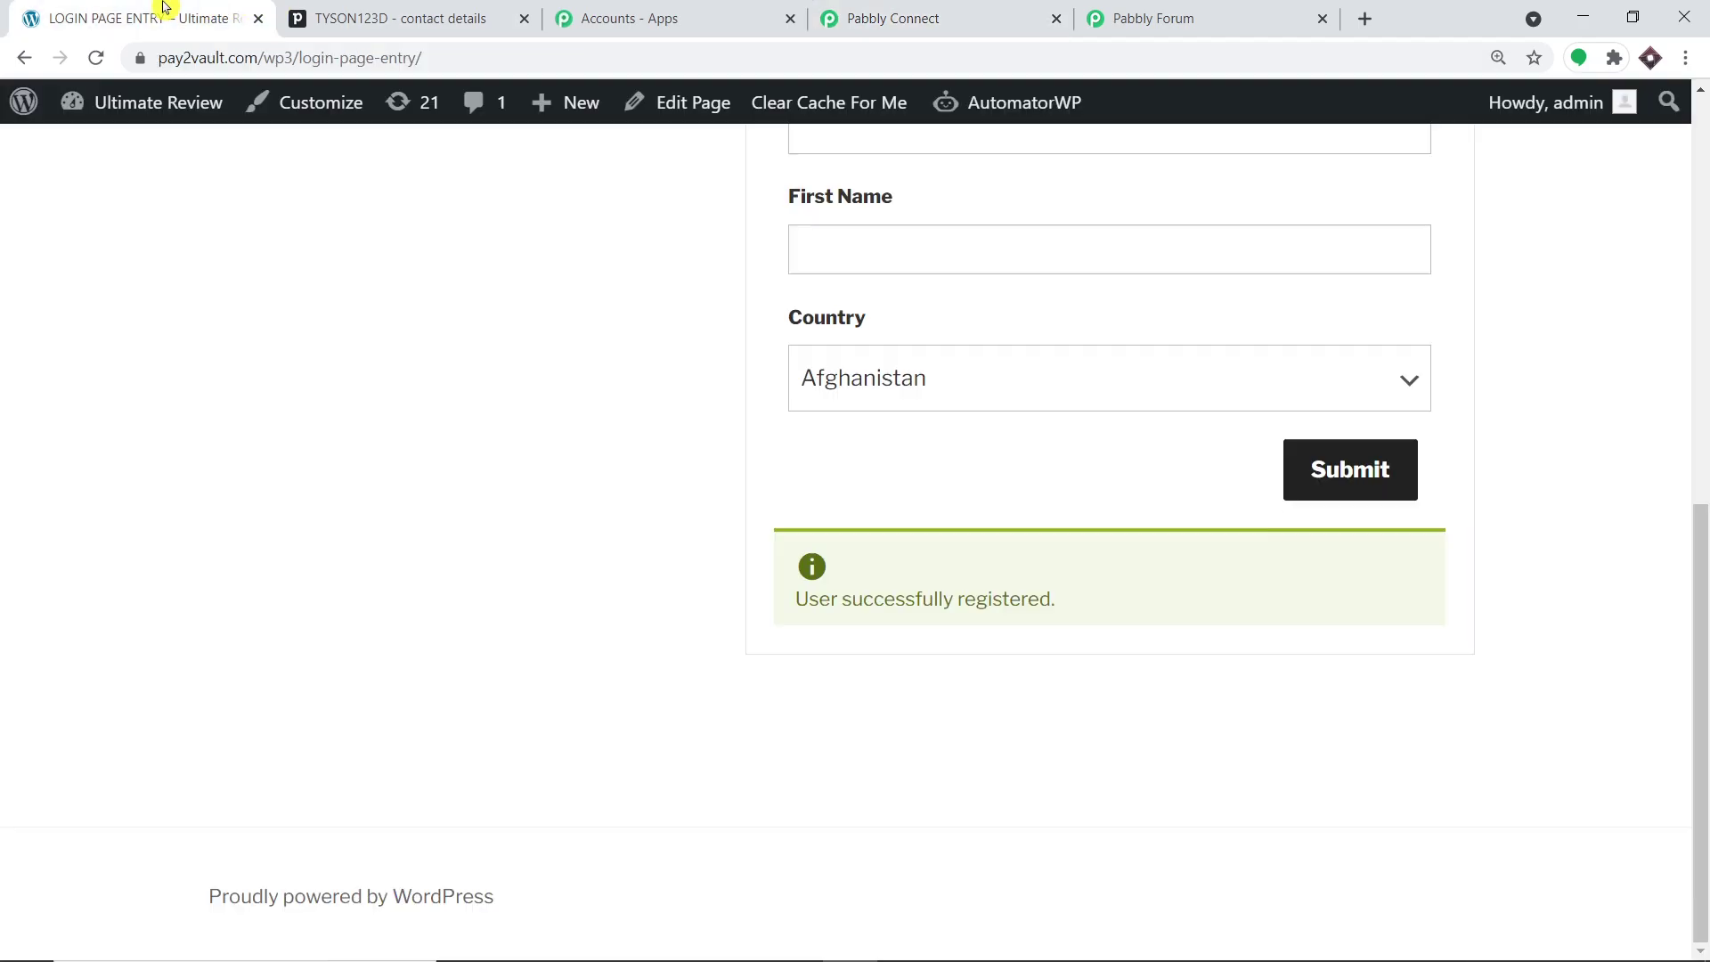
scroll(182, 164, up, 5)
scroll(182, 164, up, 5)
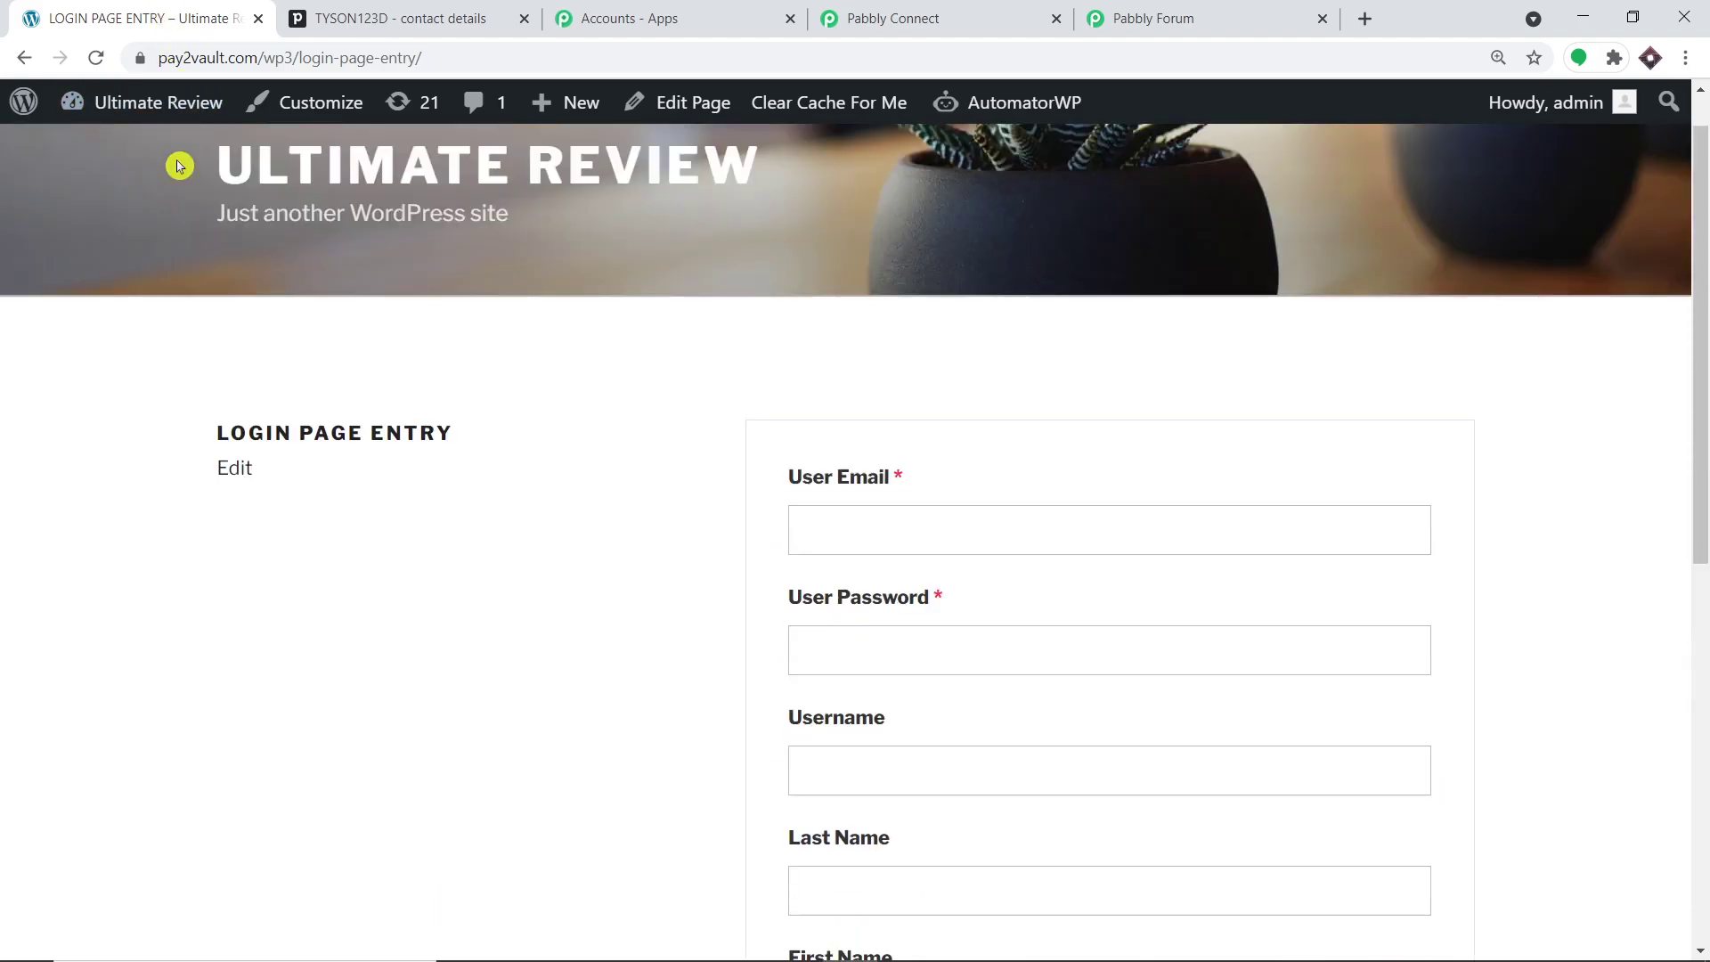
mouse_move(142, 103)
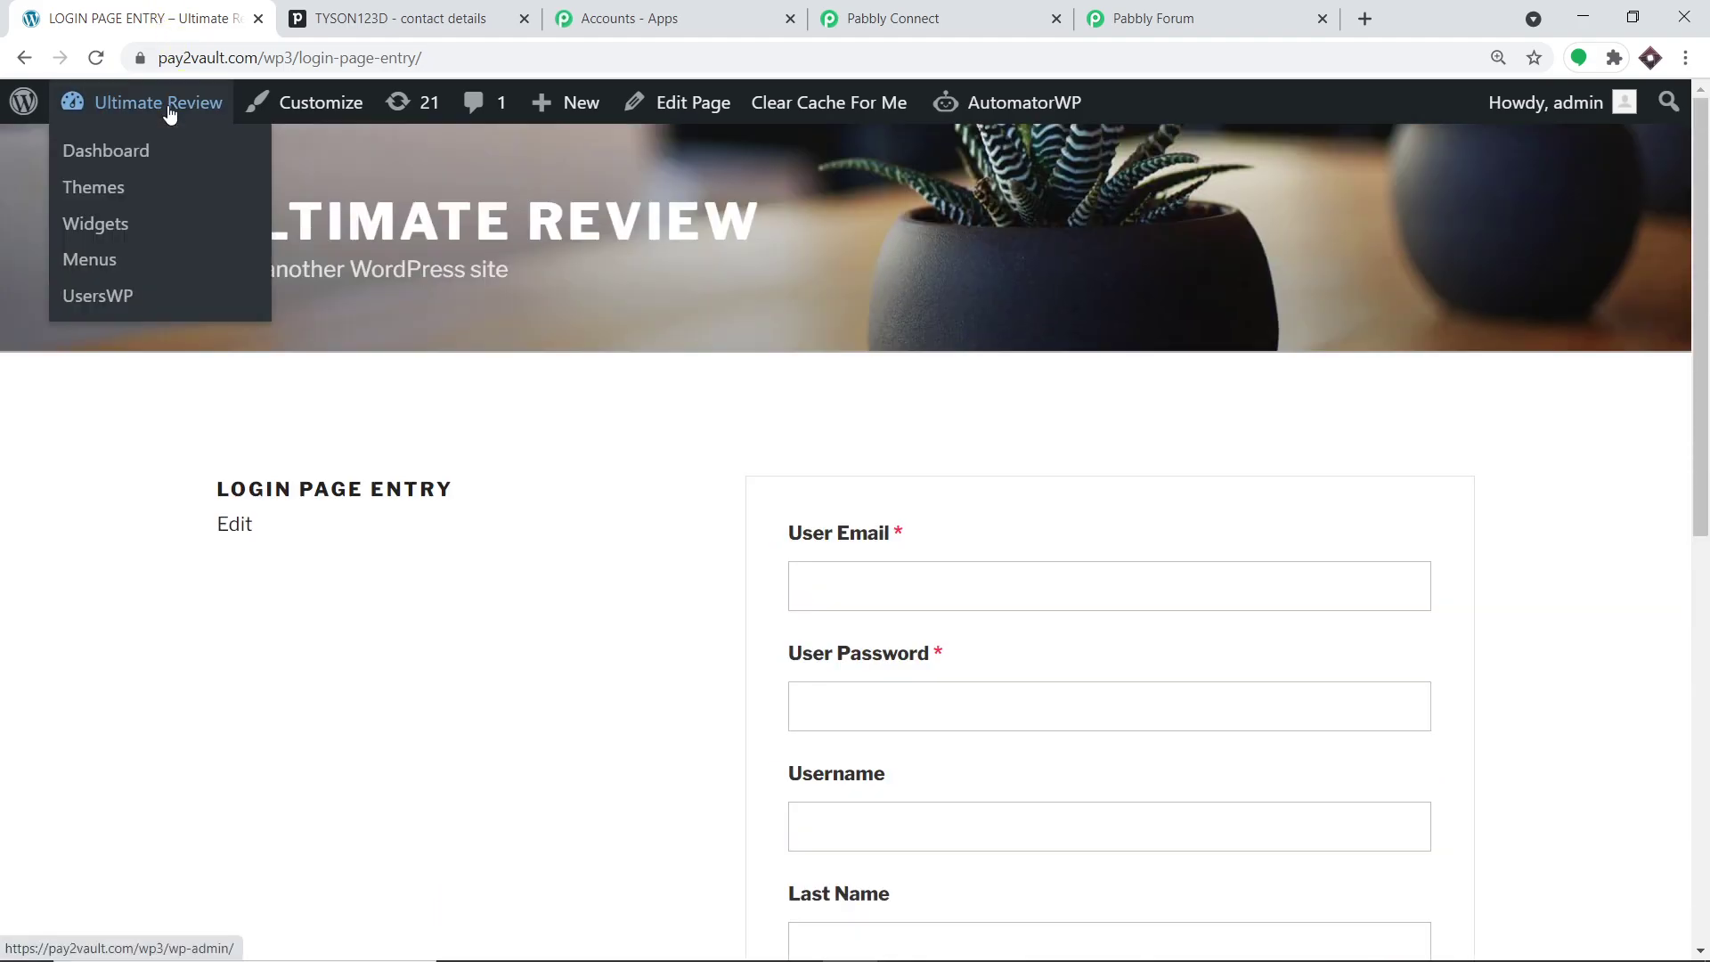
click(116, 150)
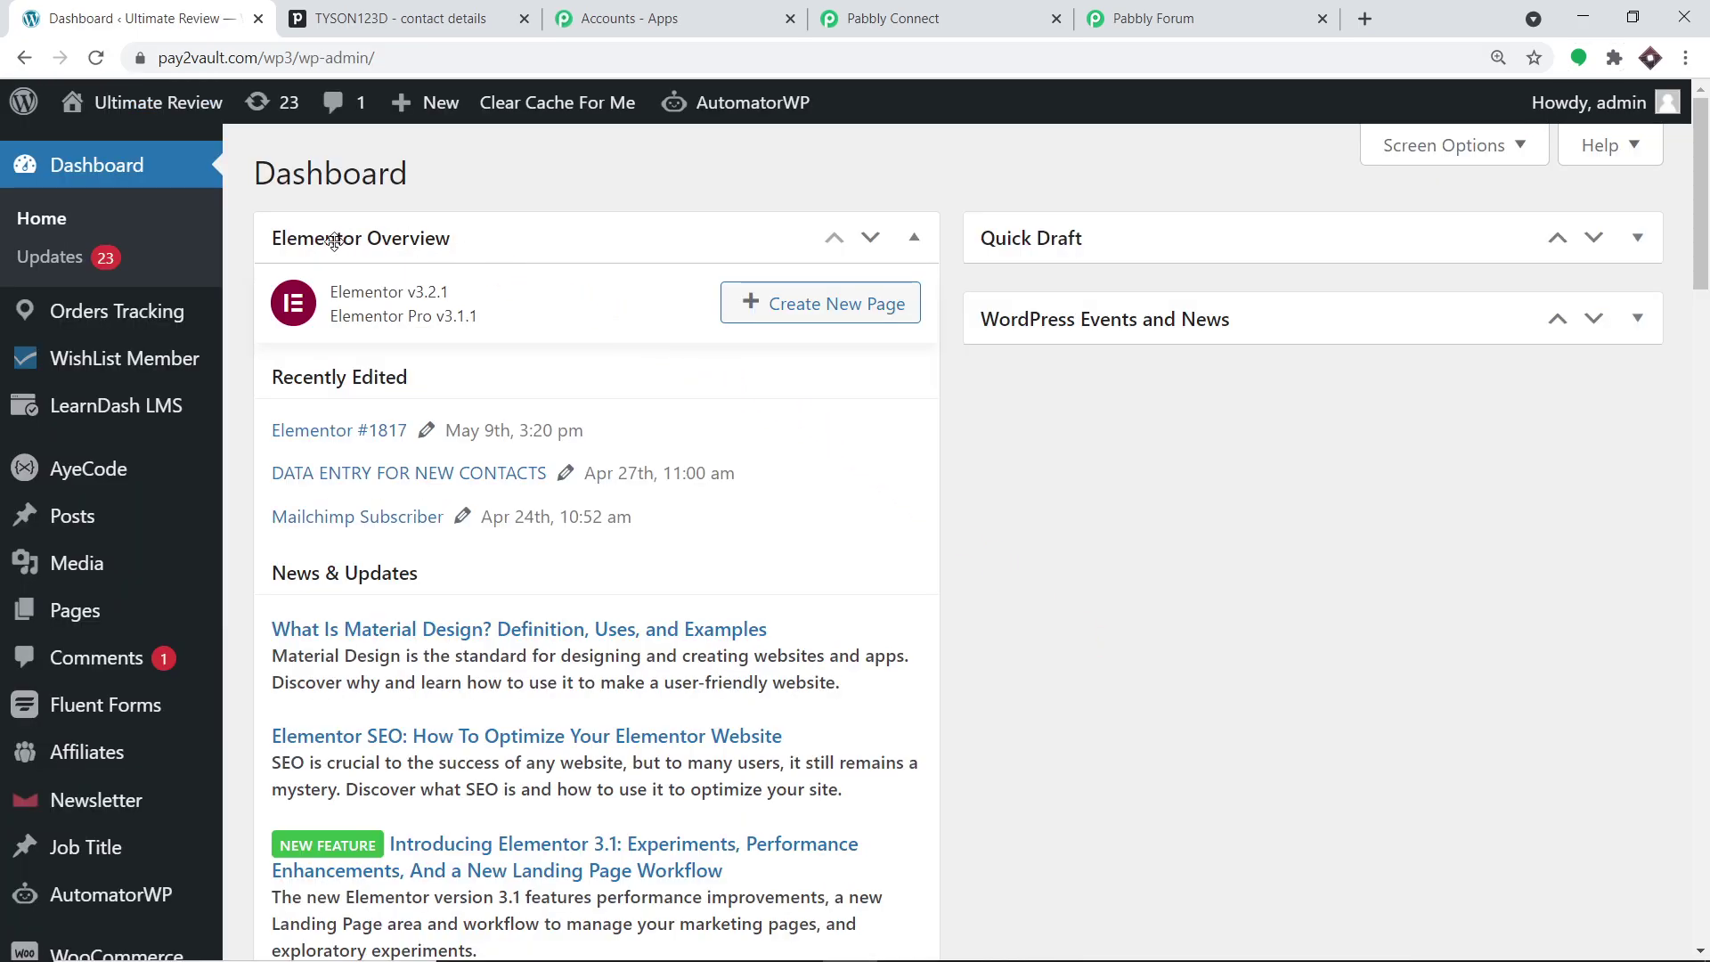
Open Plugins > Installed Plugins in a new tab and switch to it
scroll(78, 623, down, 2)
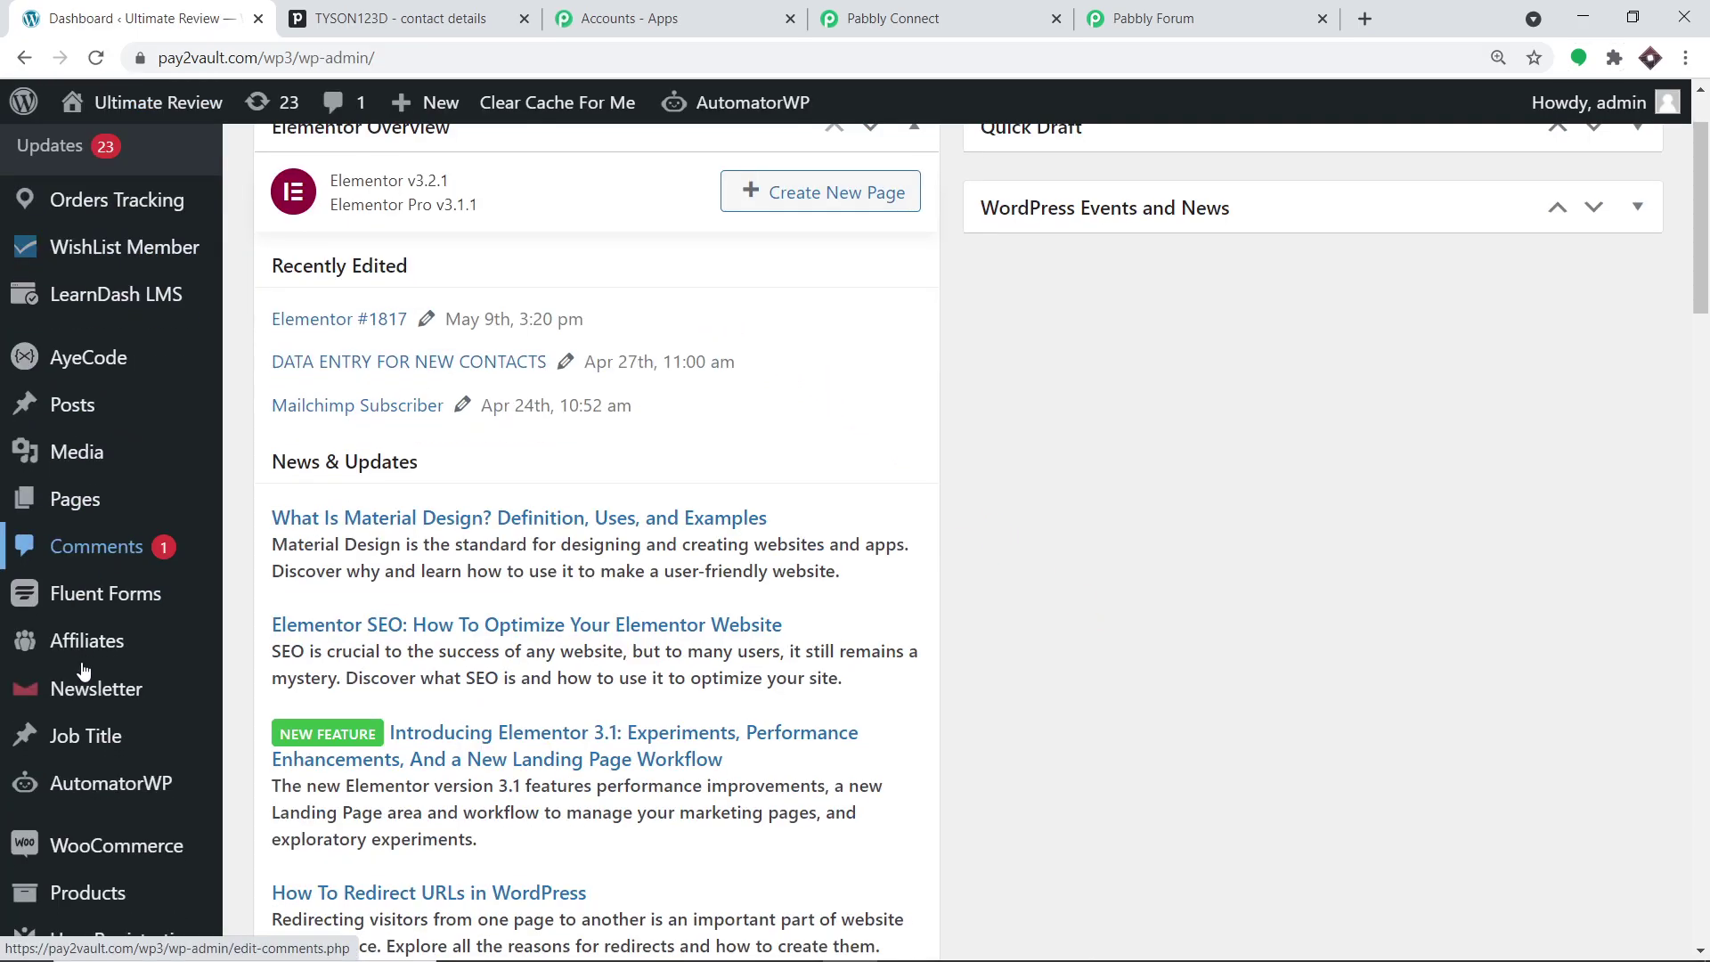
scroll(89, 730, down, 3)
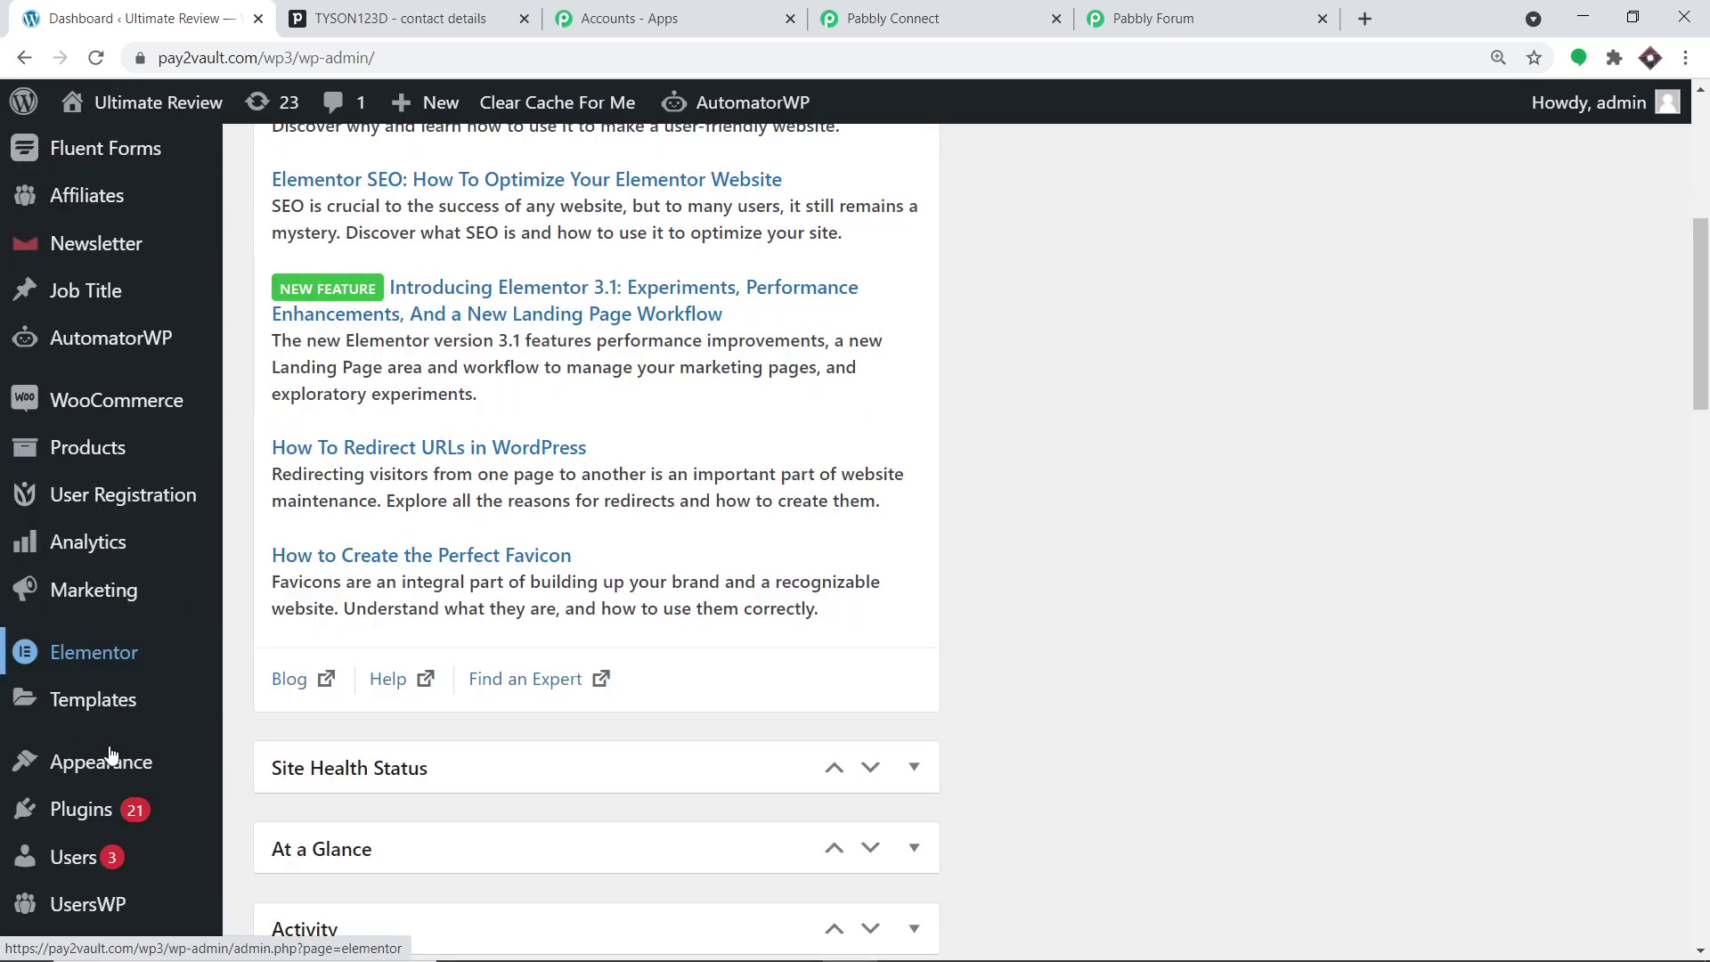
mouse_move(106, 830)
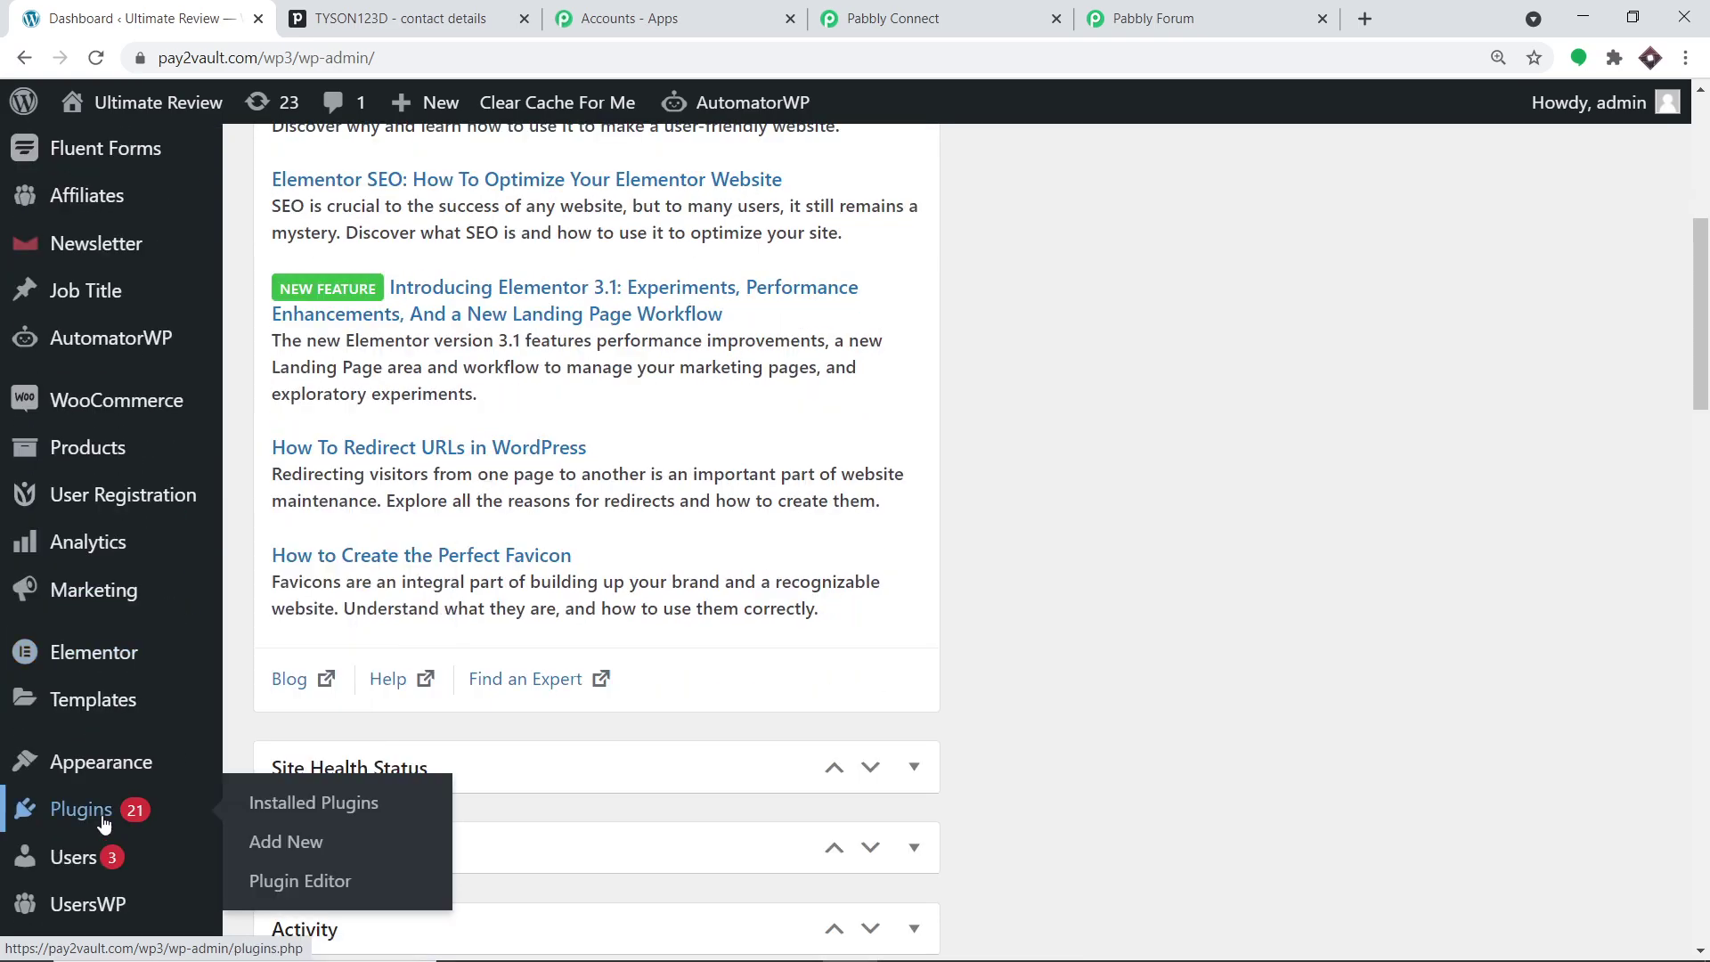
right_click(307, 812)
click(400, 599)
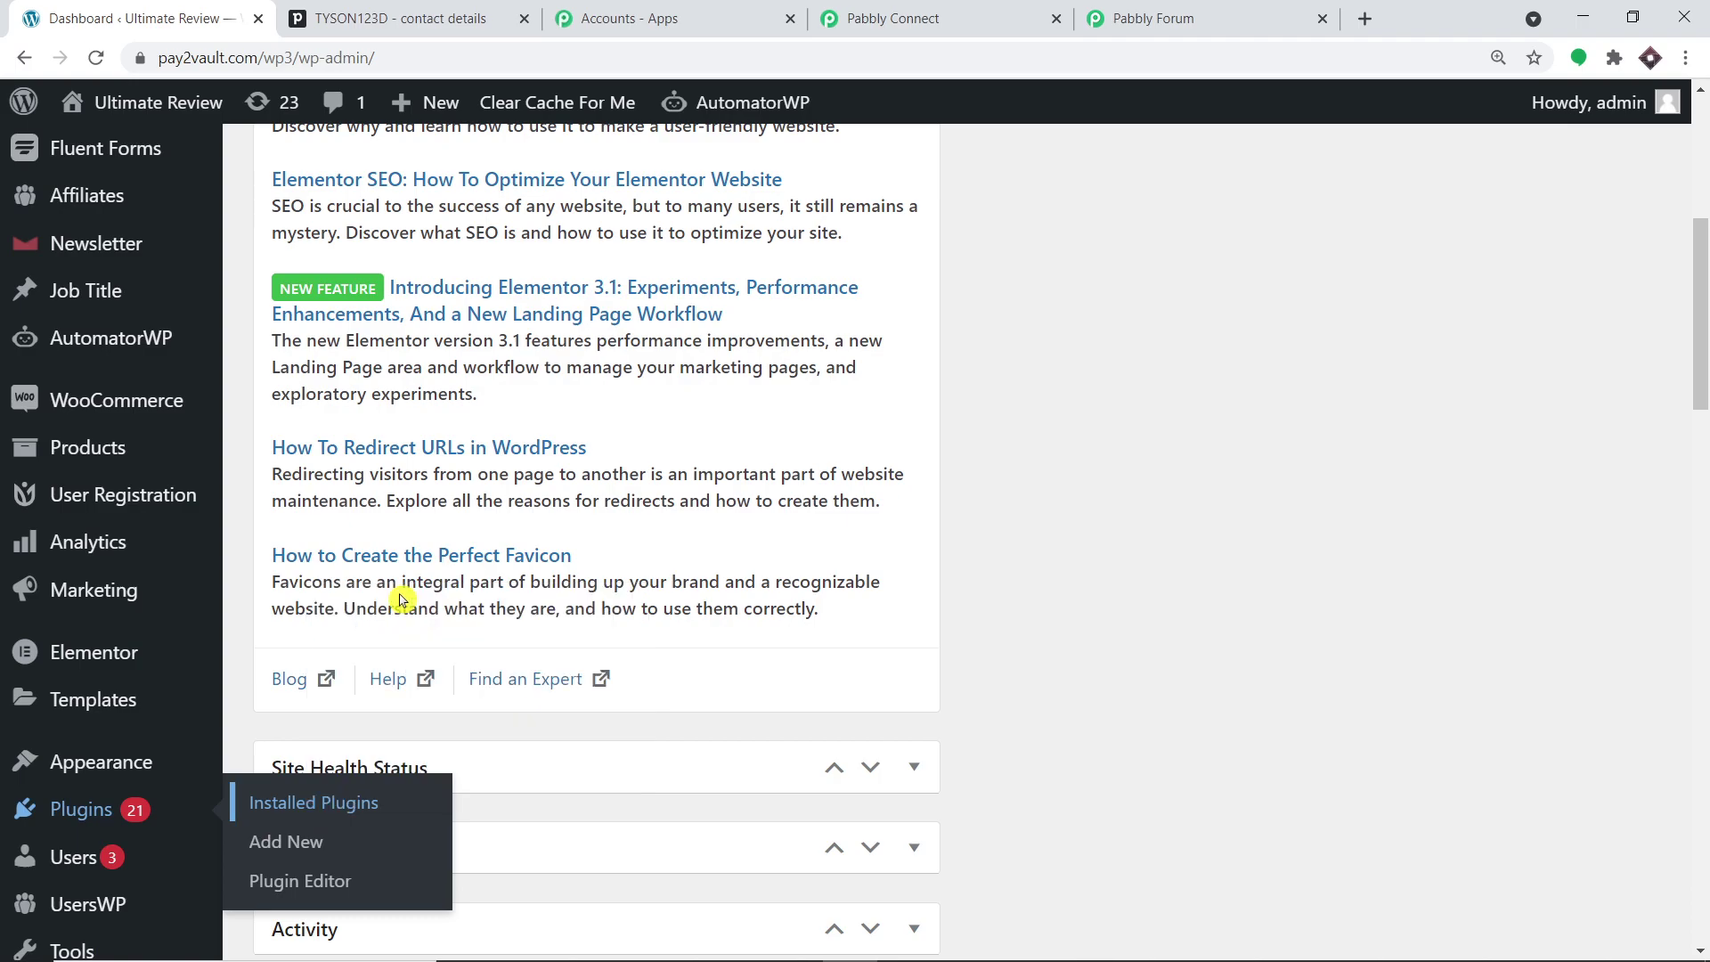
key(ctrl+Tab)
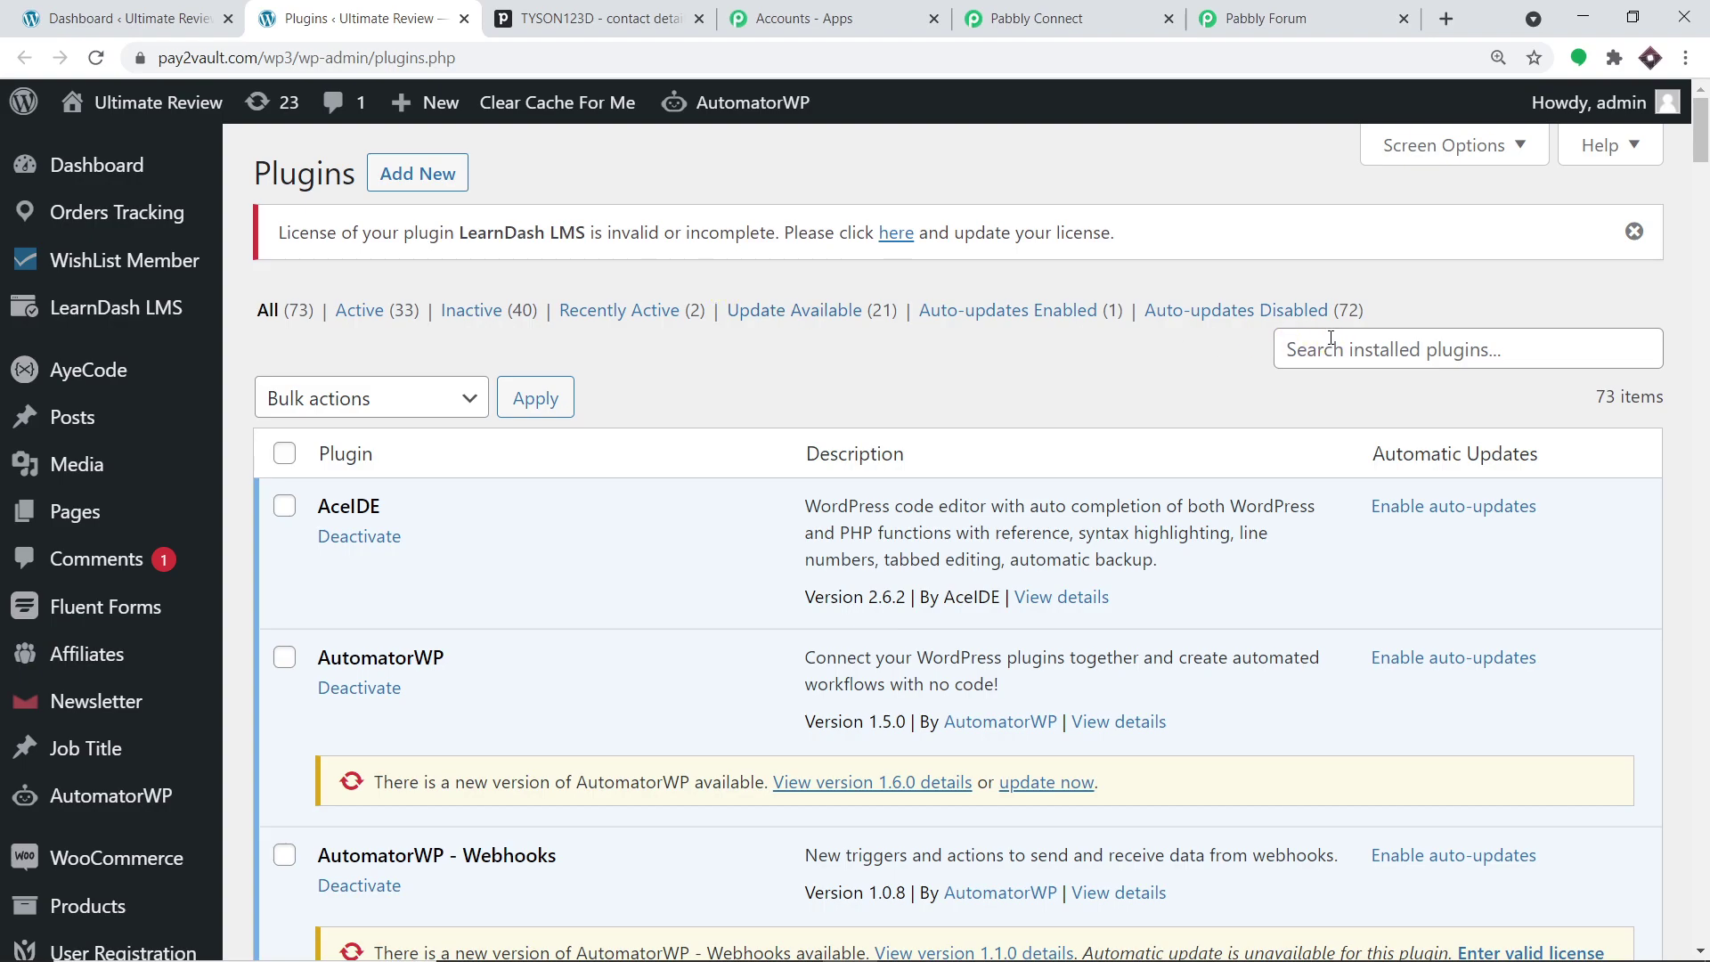
Filter installed plugins to 'WP Webhooks' and open its Settings page in a new tab
click(1300, 348)
click(1348, 412)
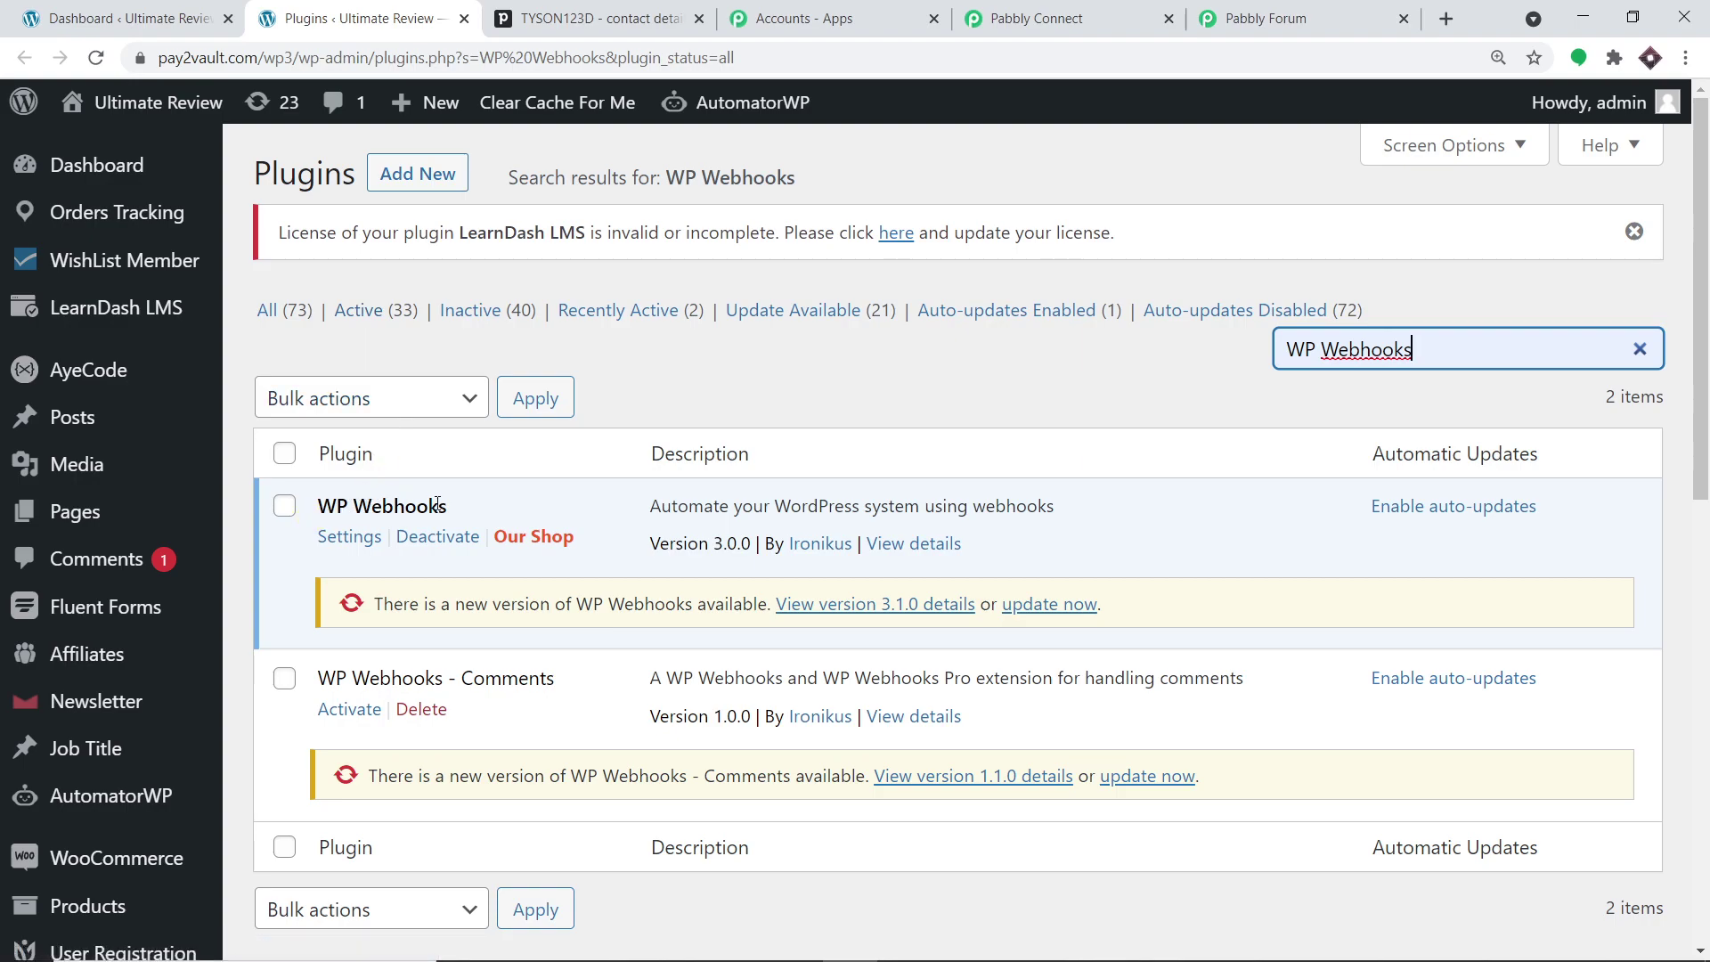
click(347, 540)
click(378, 551)
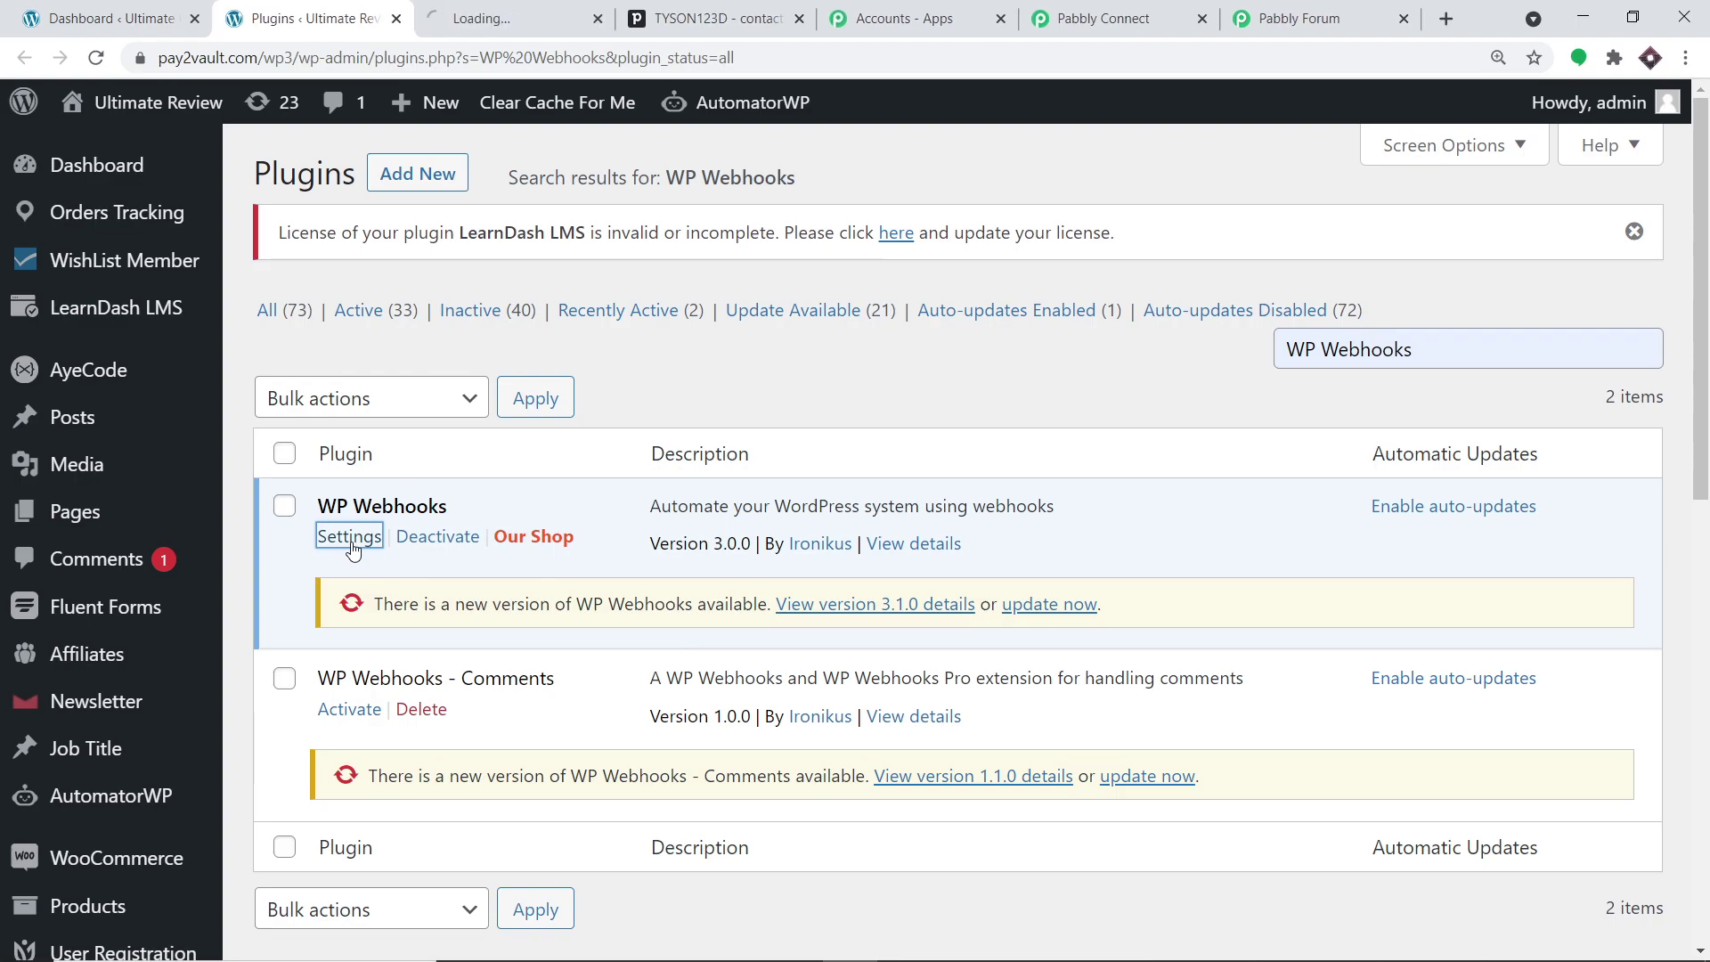
click(538, 7)
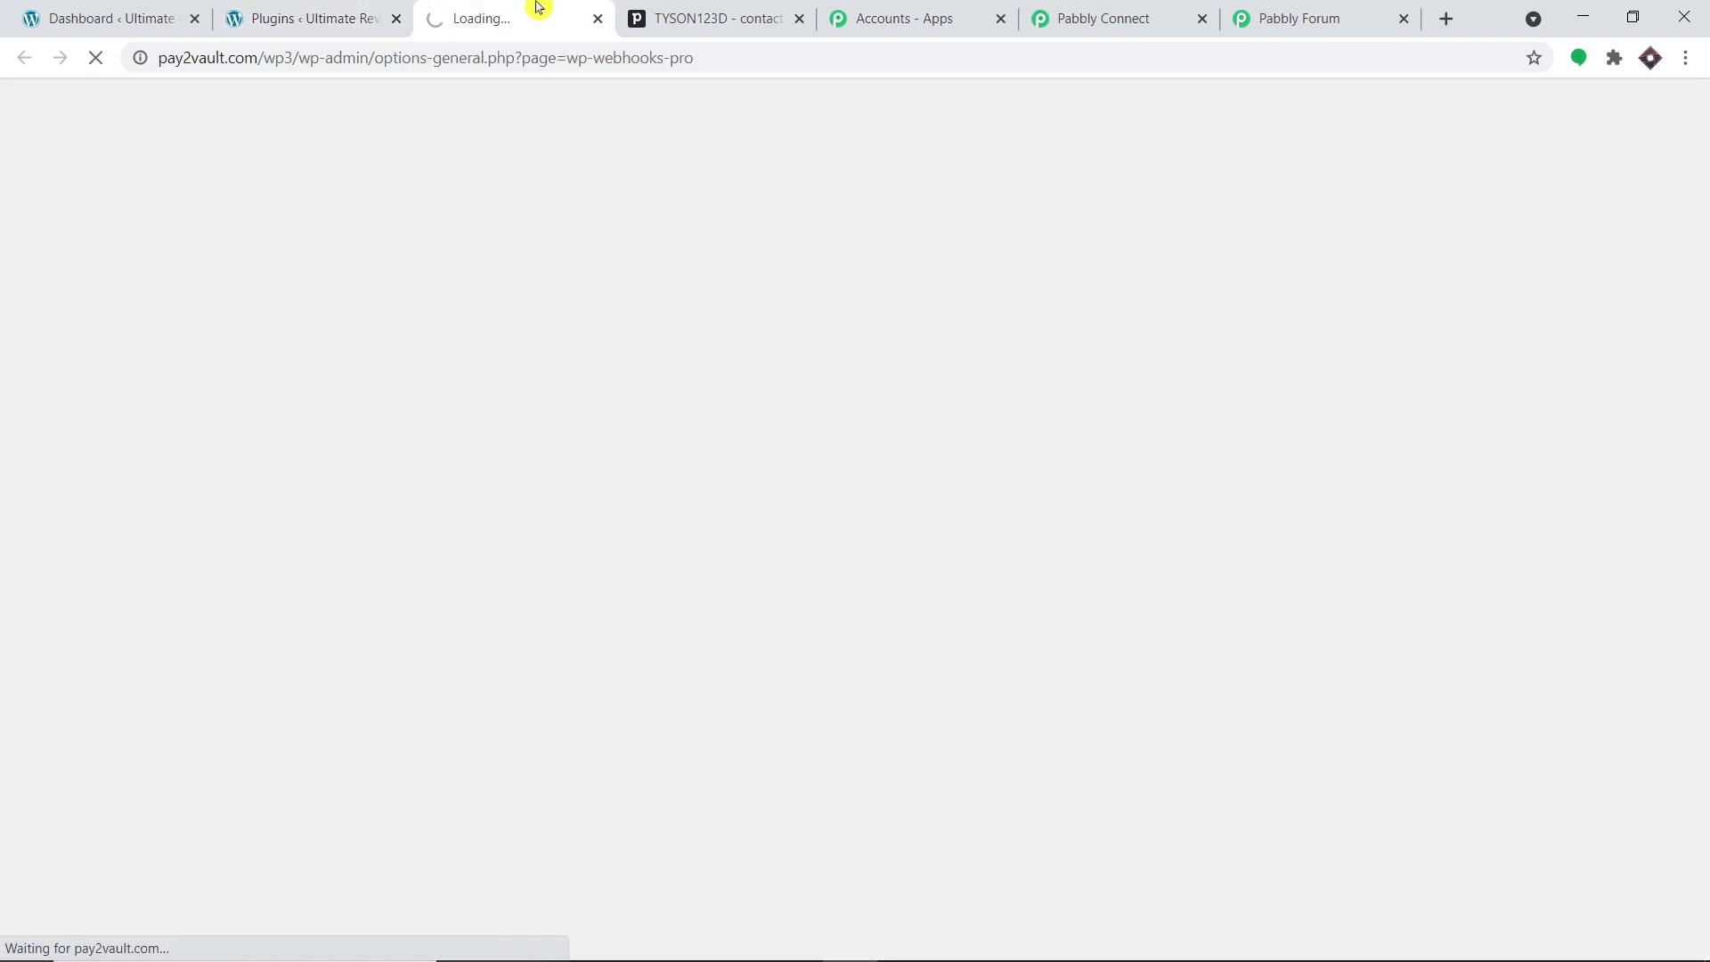
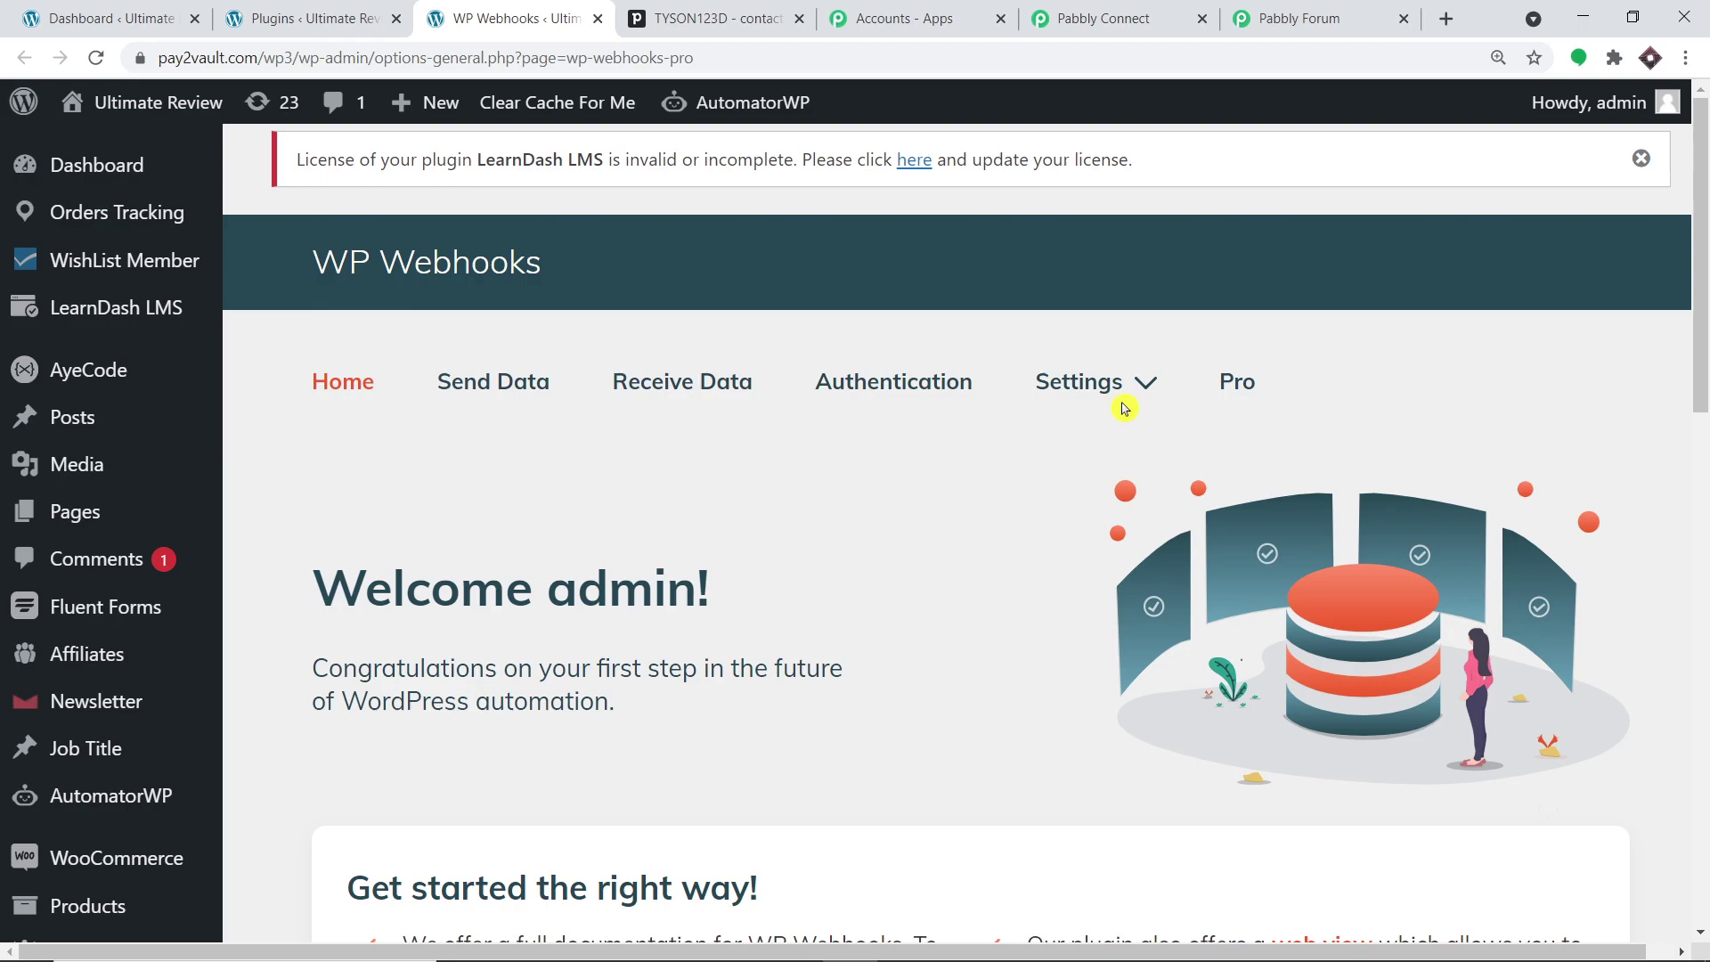
Open Send Data, look over the Send Data On Register webhooks, and start adding a webhook URL
click(487, 388)
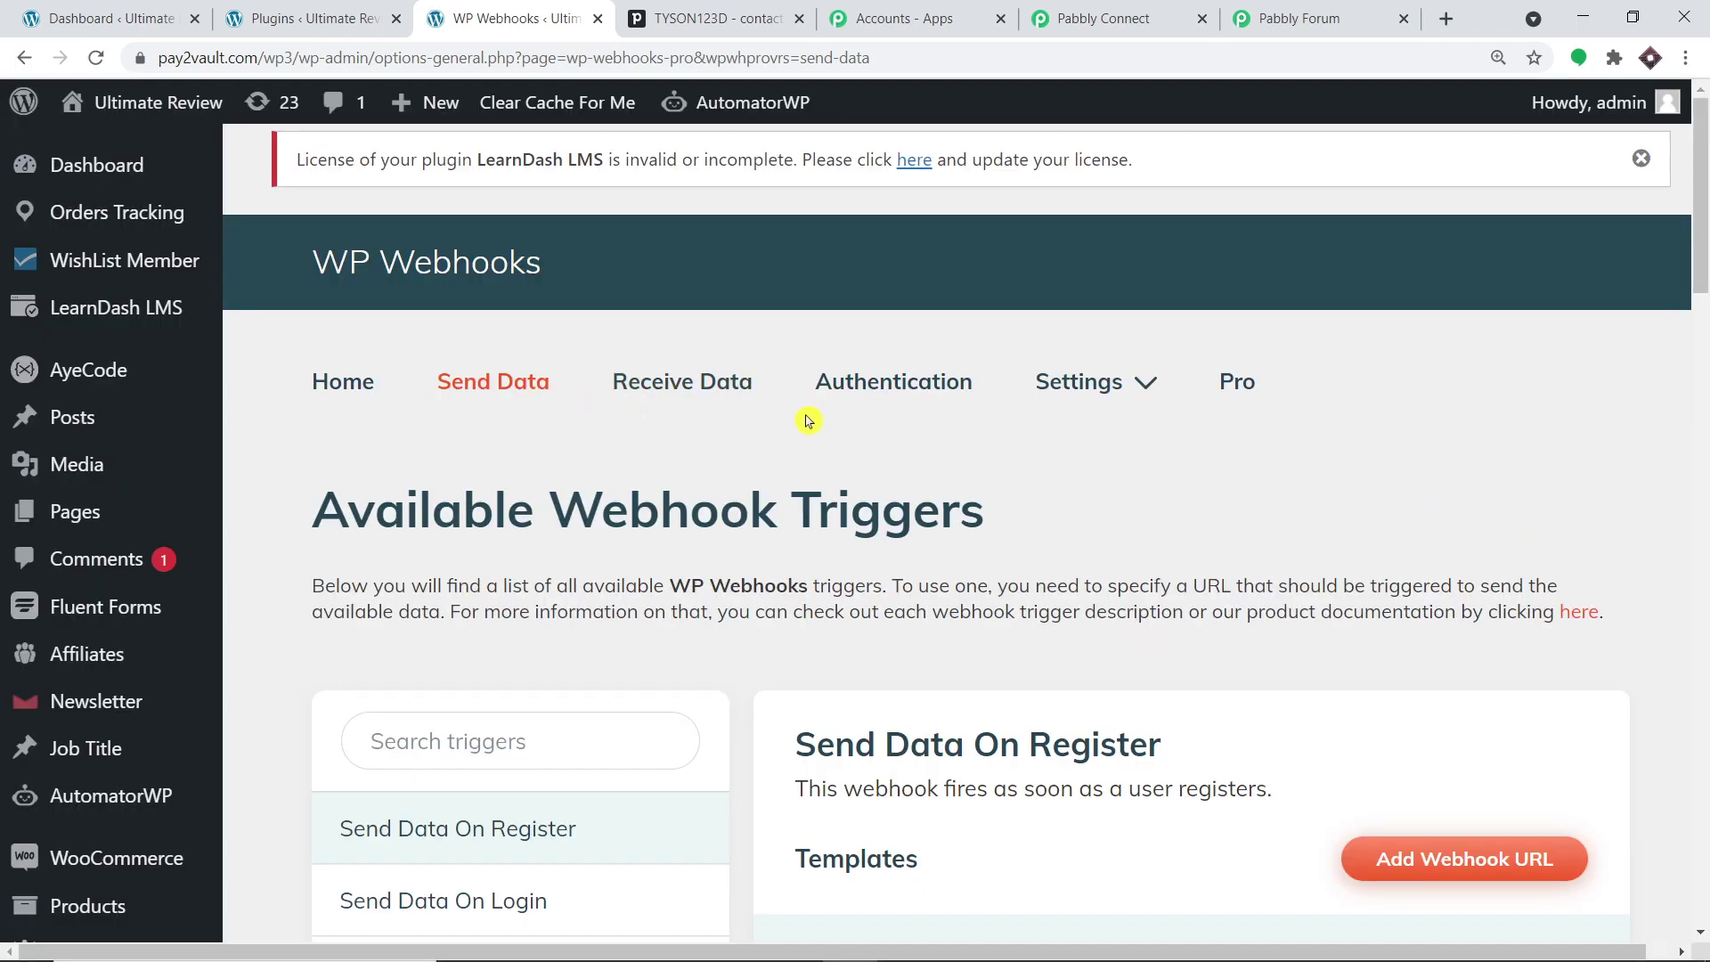
scroll(855, 445, down, 1)
scroll(861, 453, down, 6)
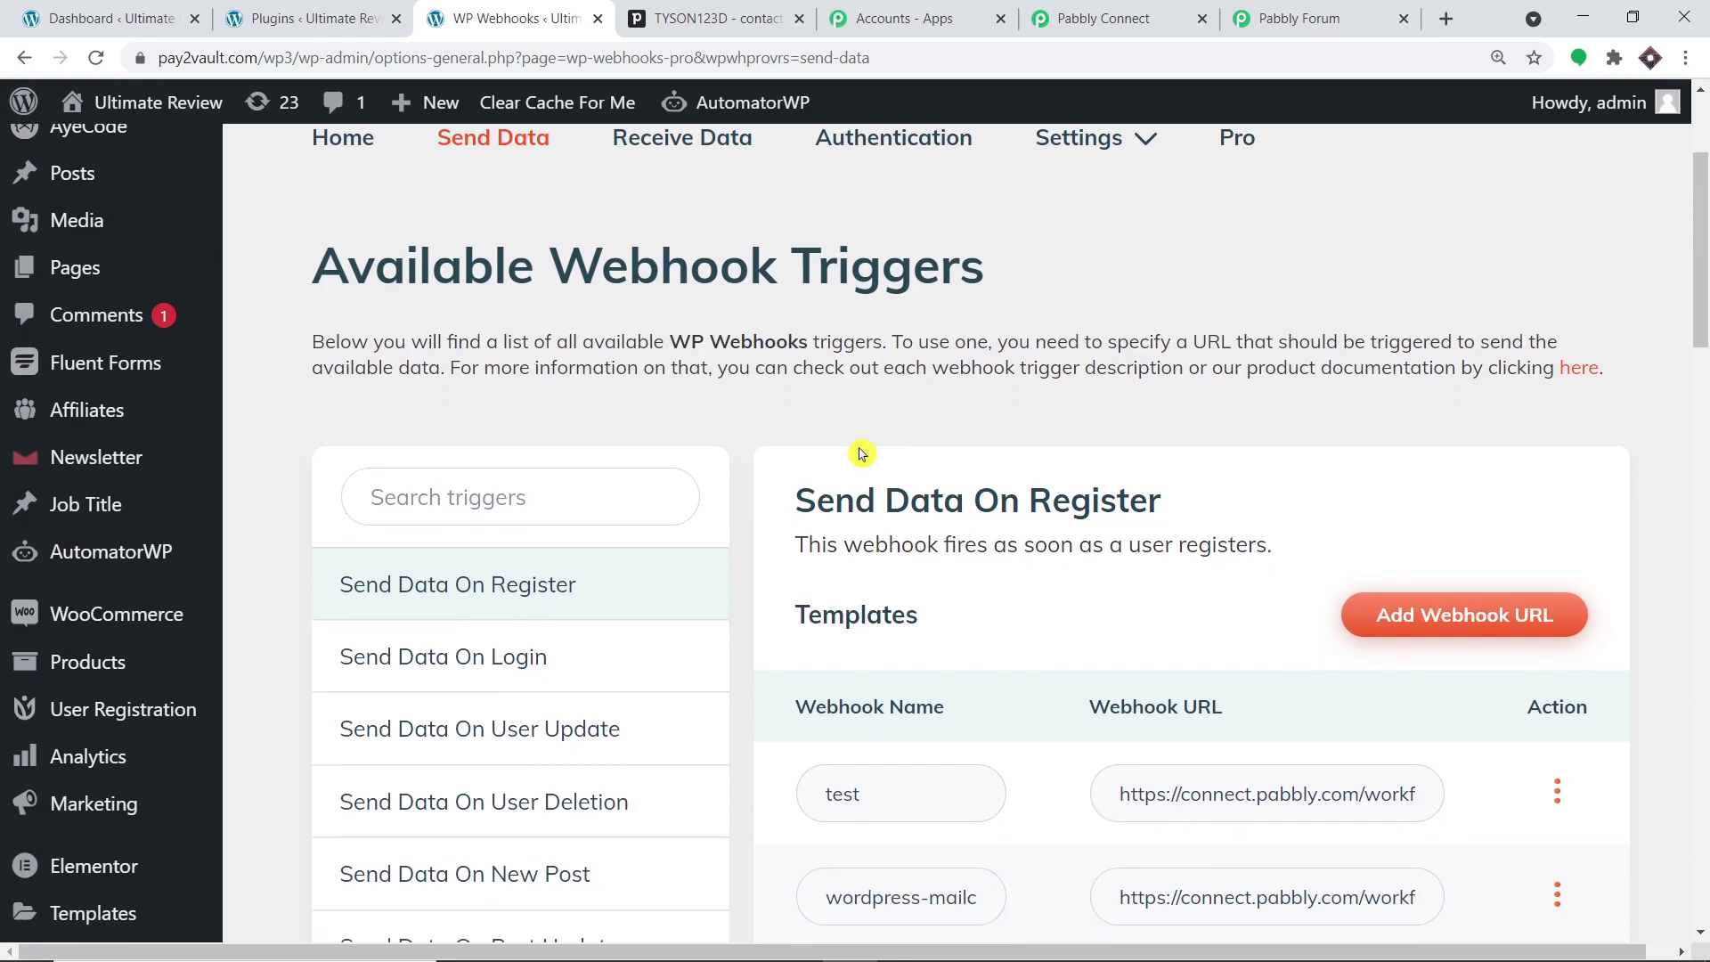
scroll(1024, 474, down, 9)
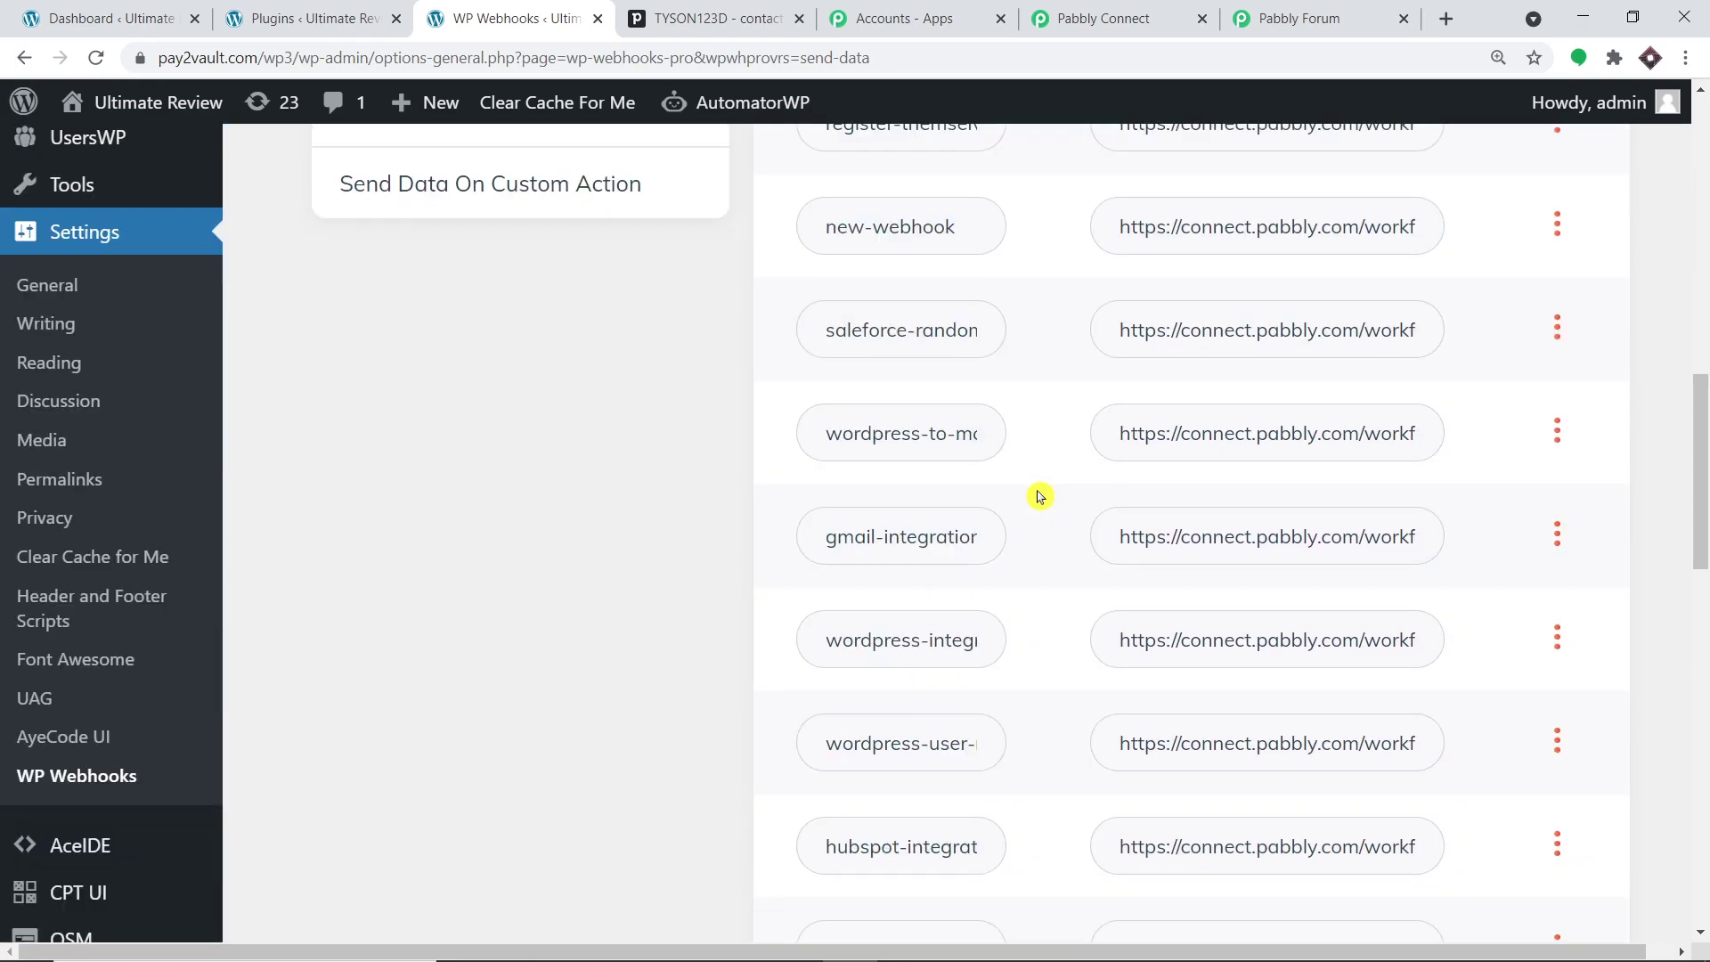
scroll(1054, 523, down, 2)
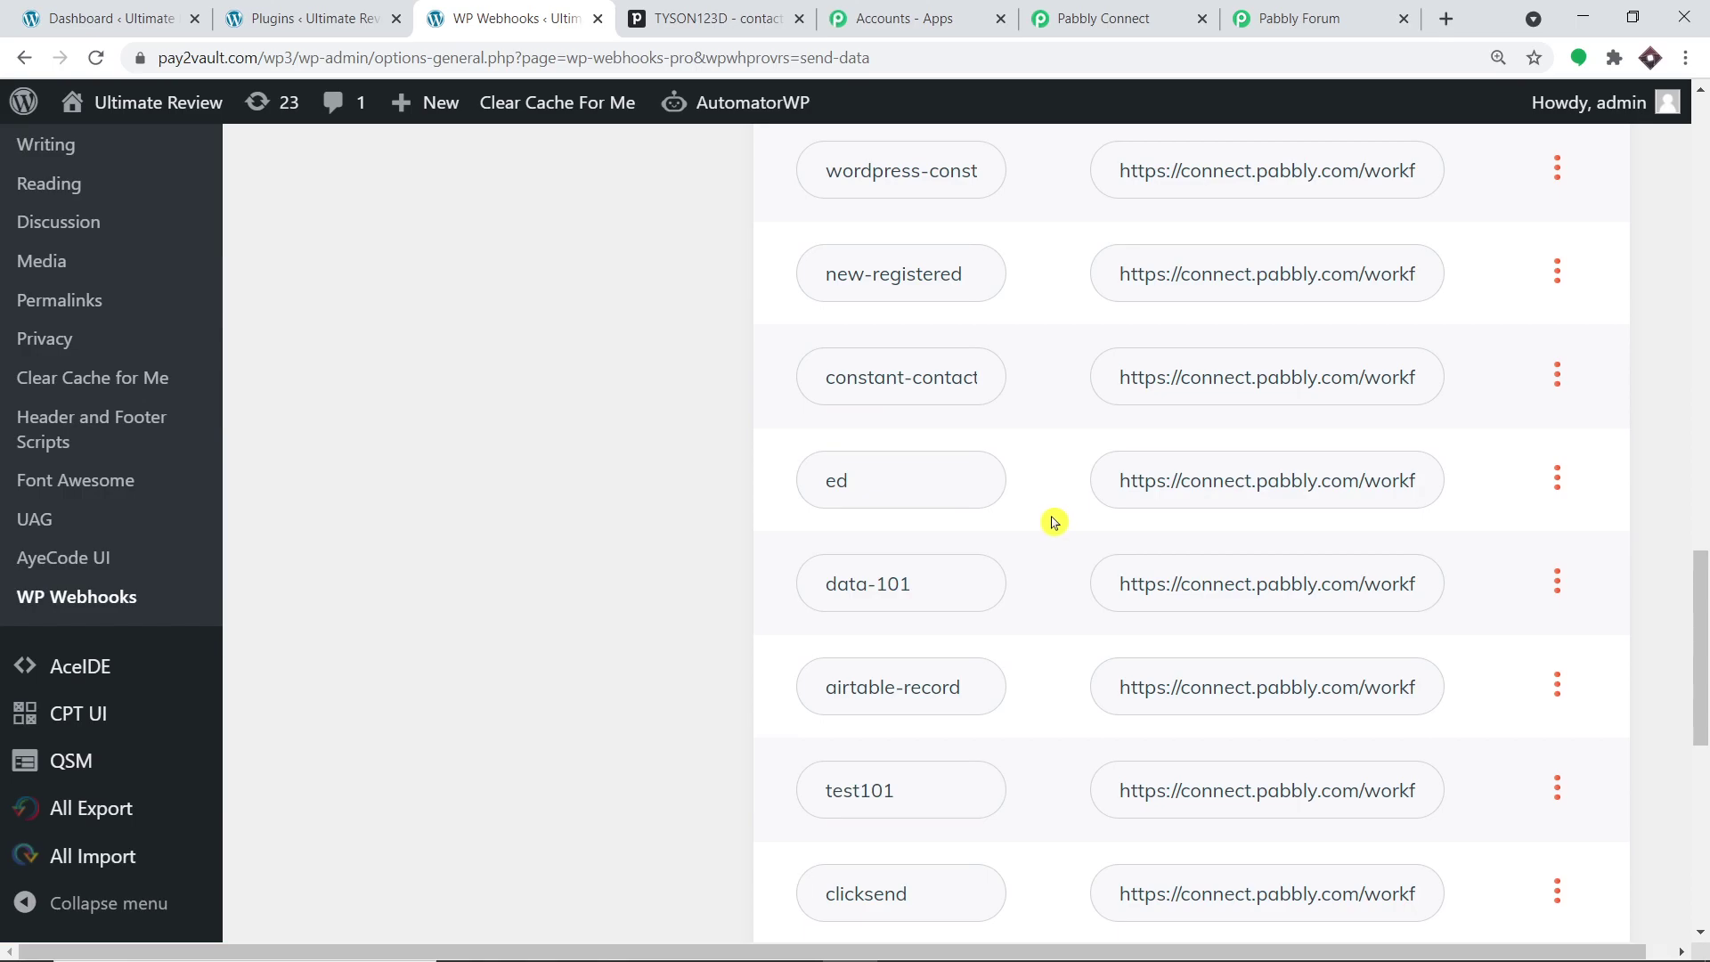
scroll(1054, 523, up, 12)
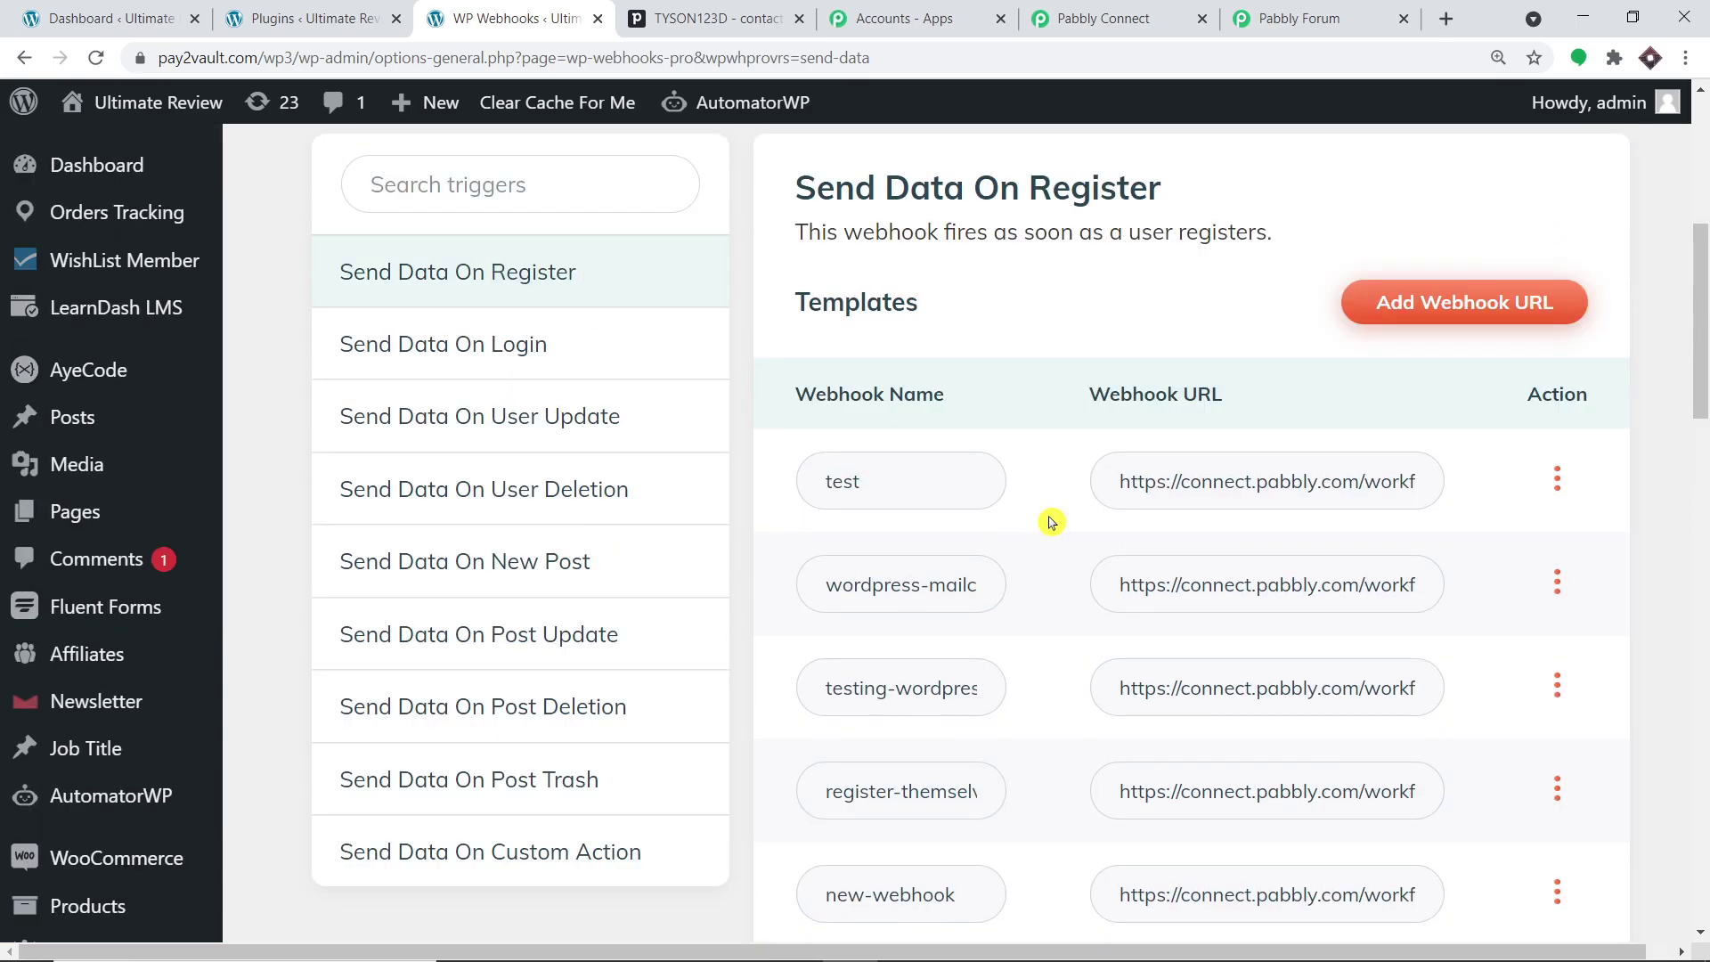
scroll(1051, 522, up, 2)
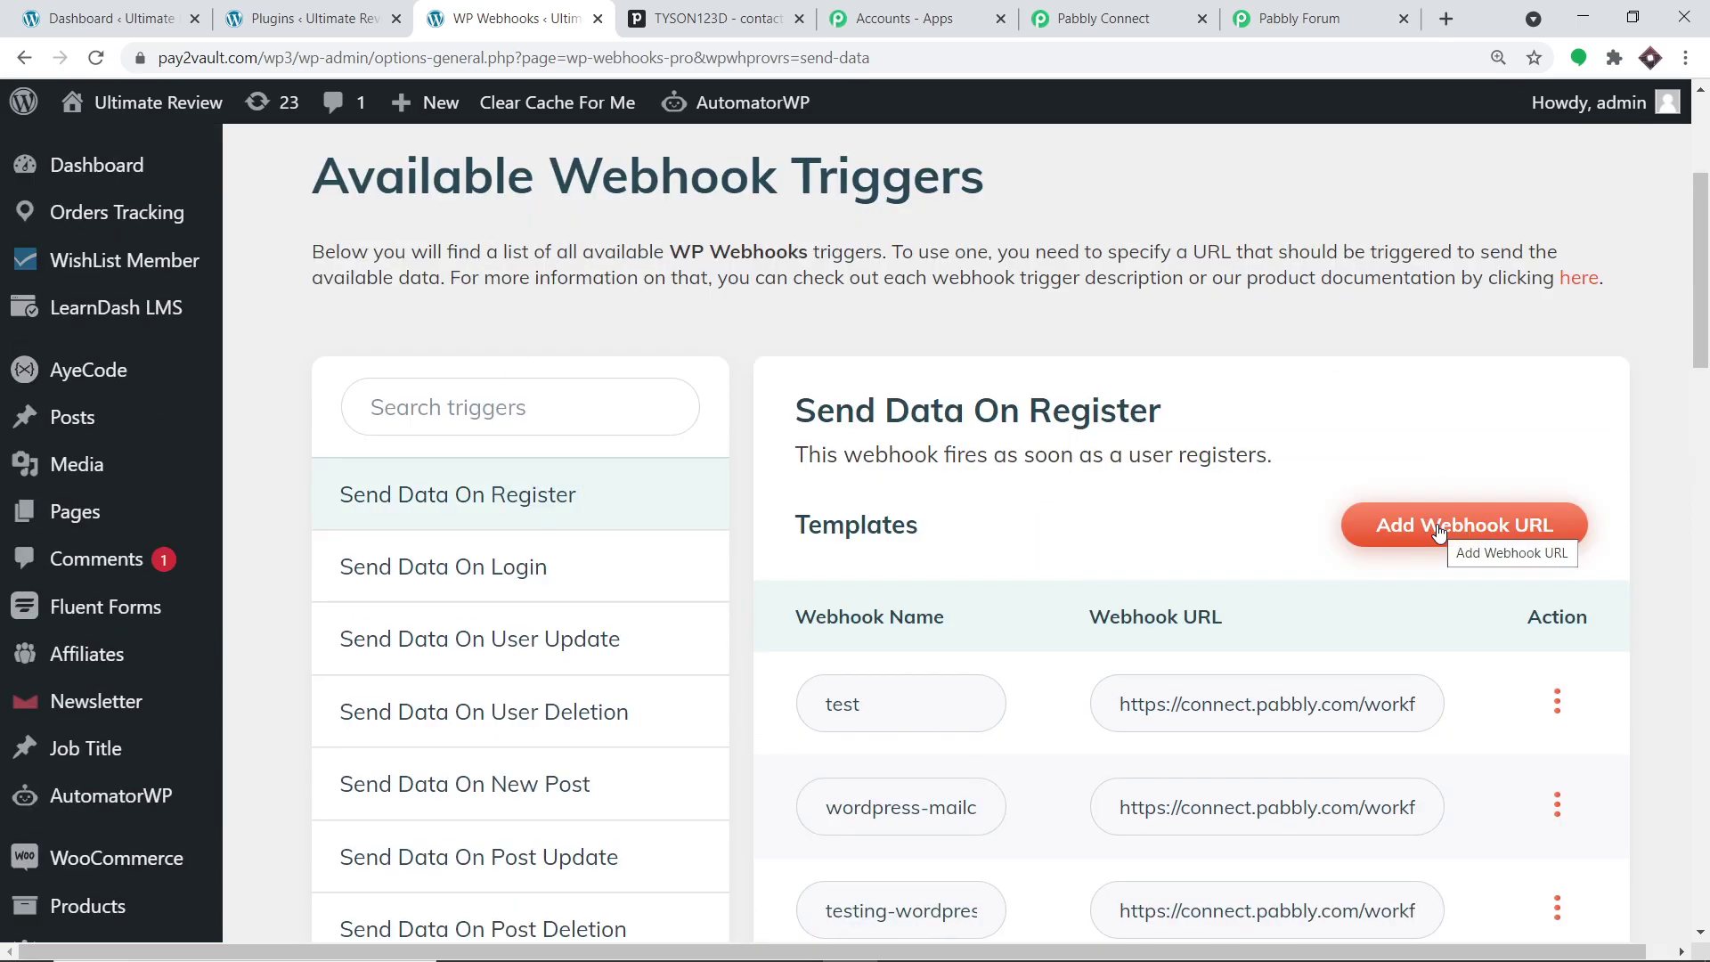
click(1437, 529)
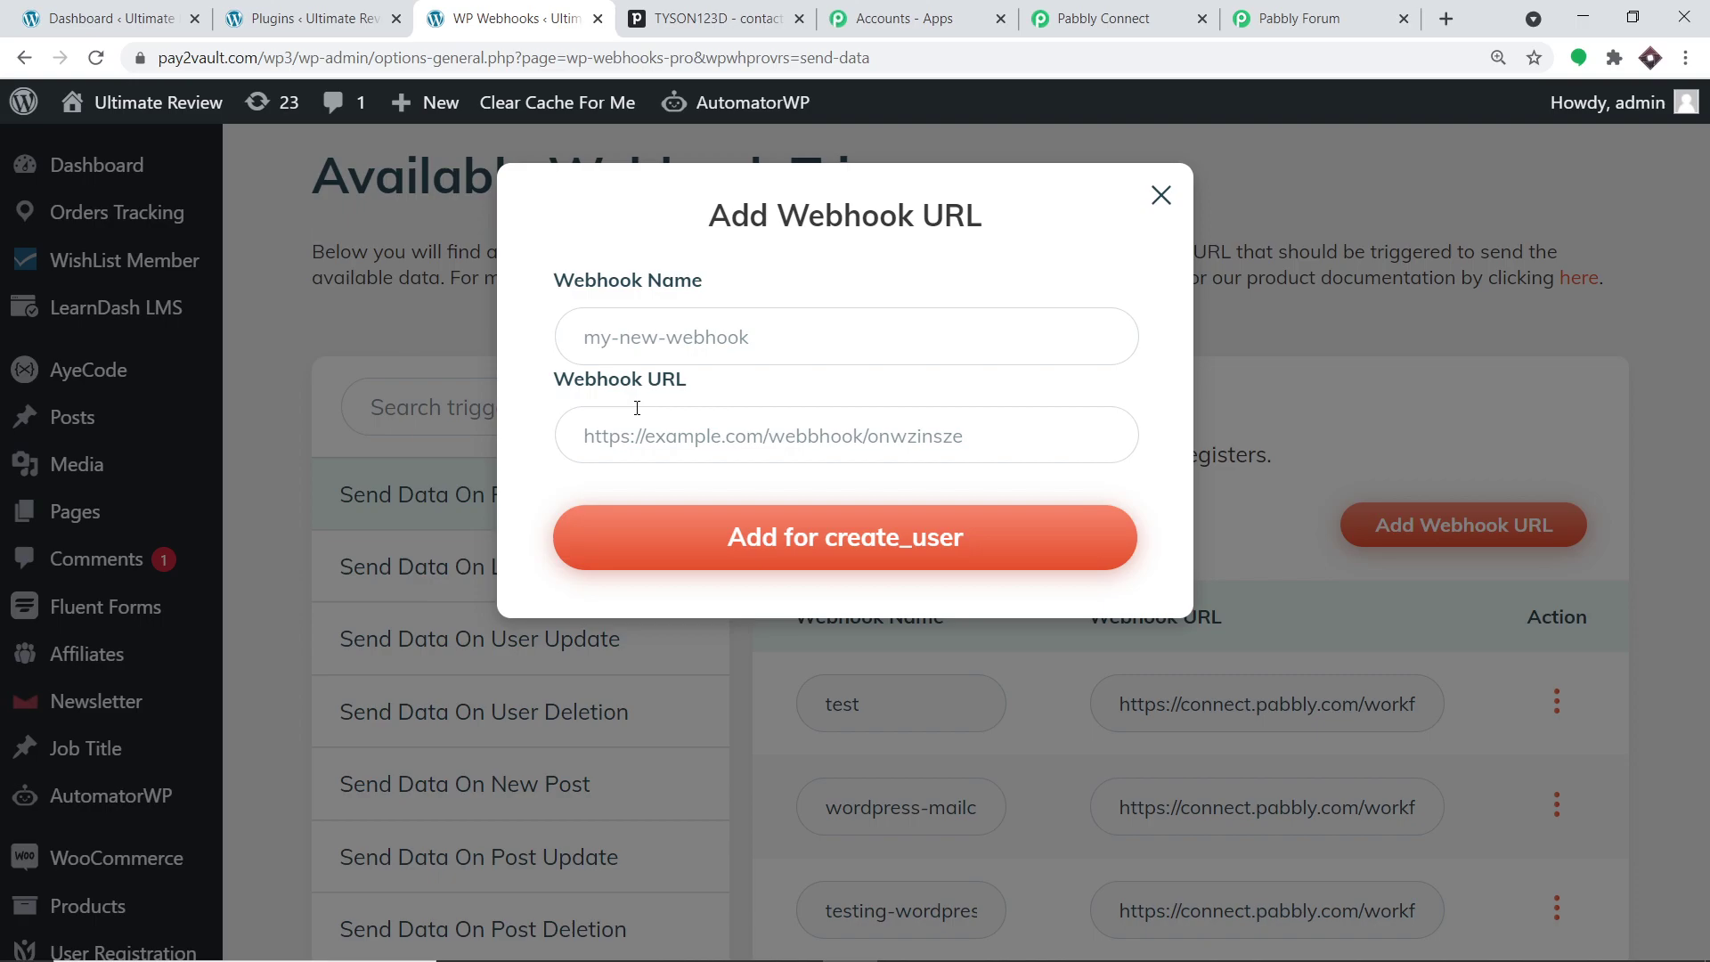
Enter 'PIPEDRIVE DATA DEAL' as the webhook name and move to the empty Webhook URL field
click(629, 325)
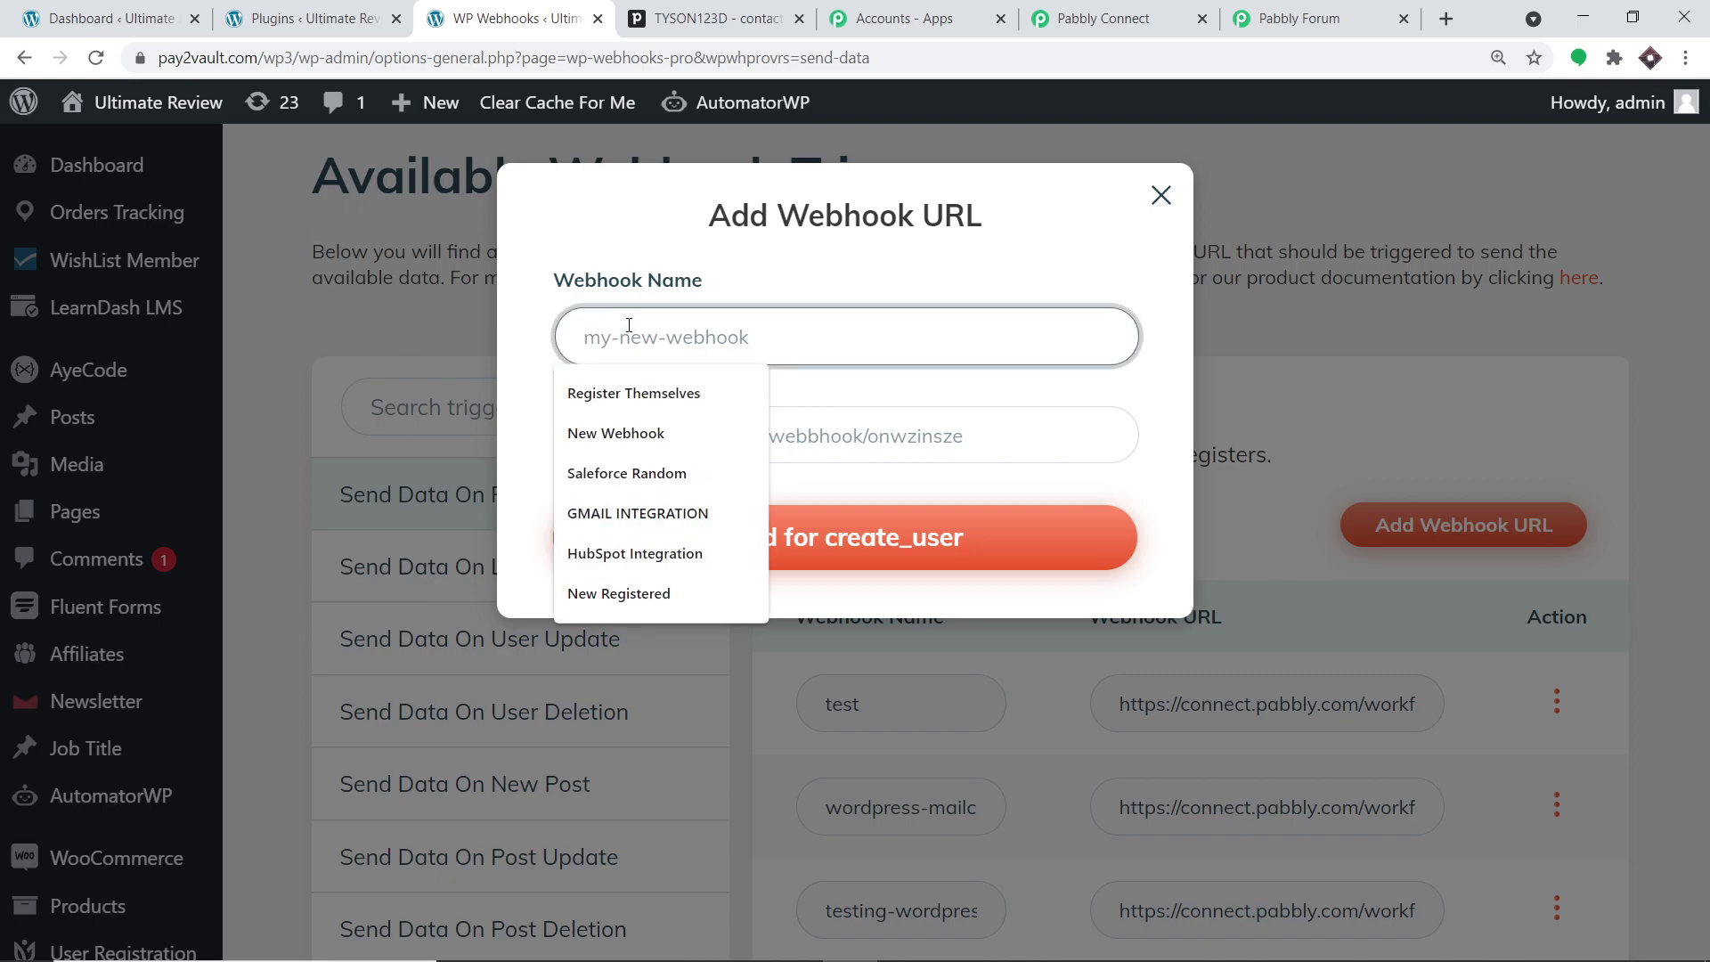
text(Re)
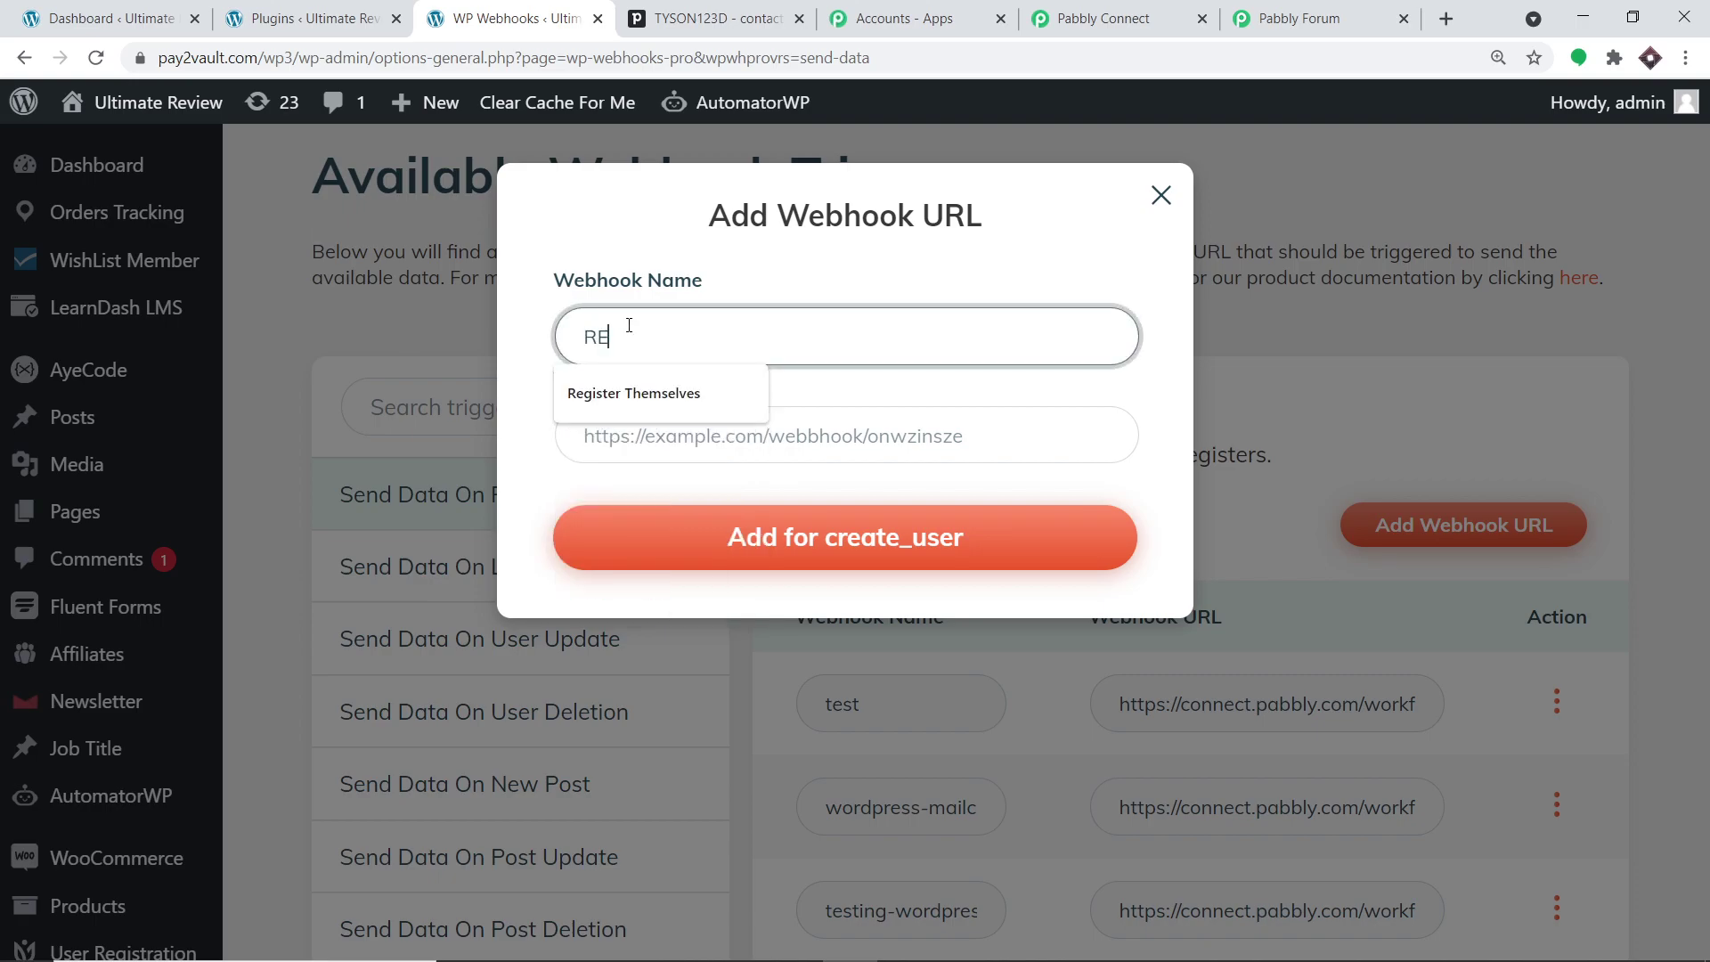
key(BackSpace)
key(BackSpace)
text(PIPE)
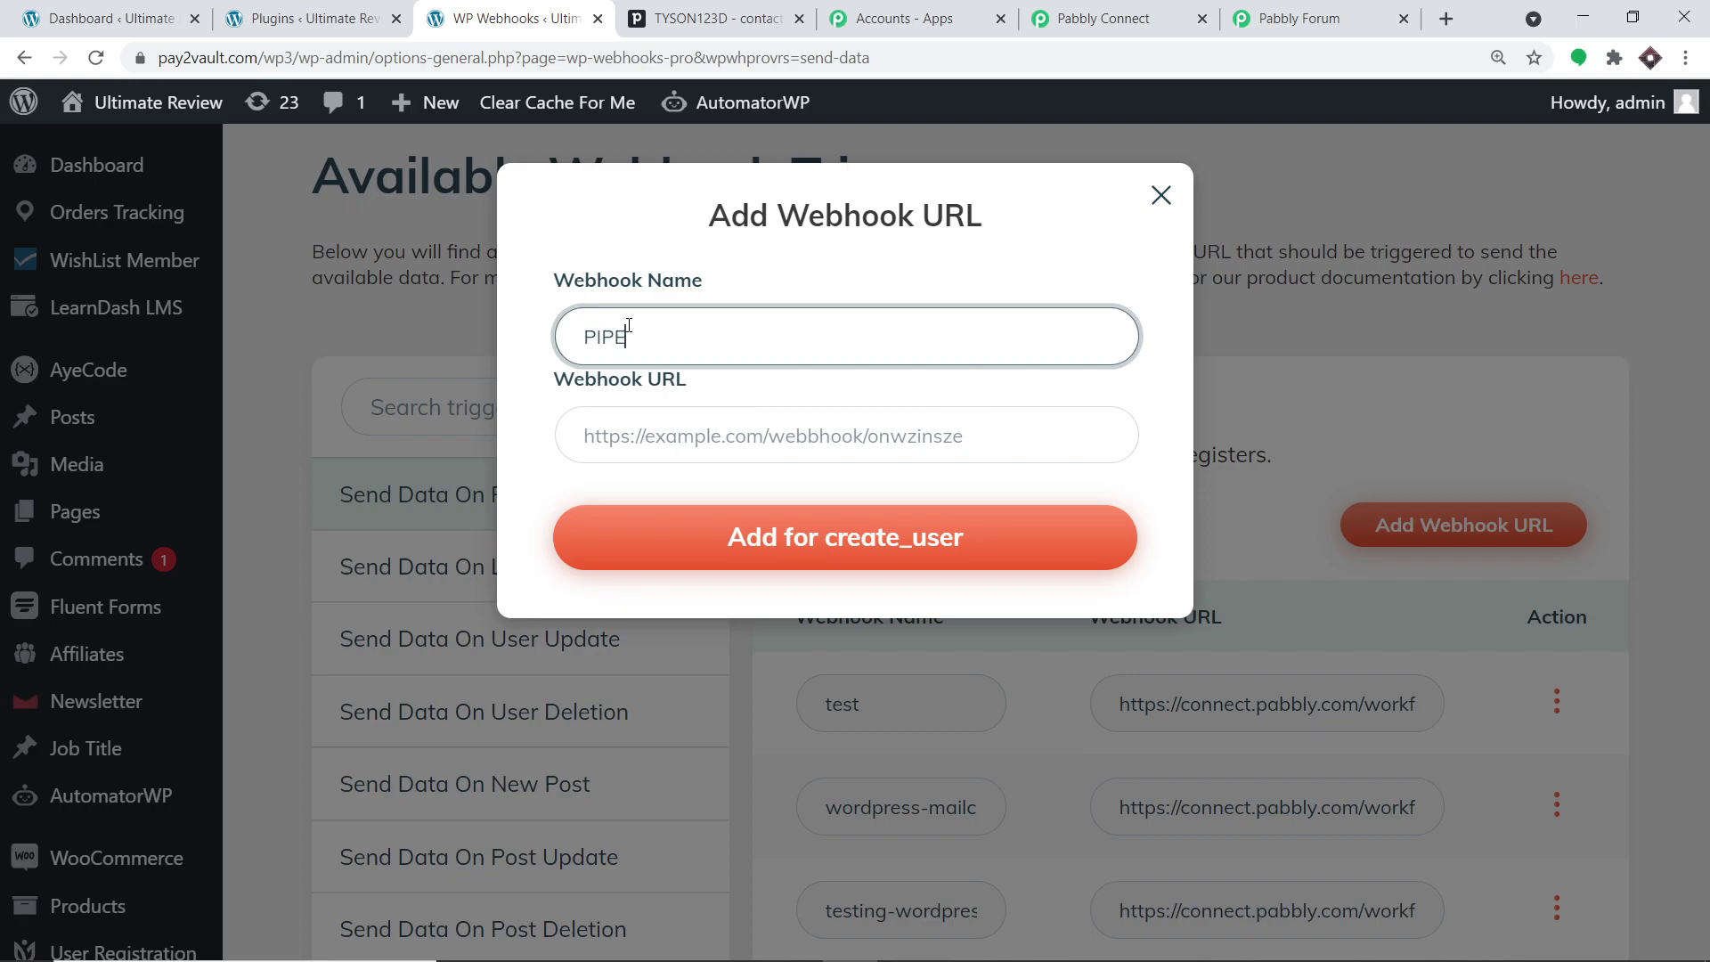
text(DRIVE DATA DEAL)
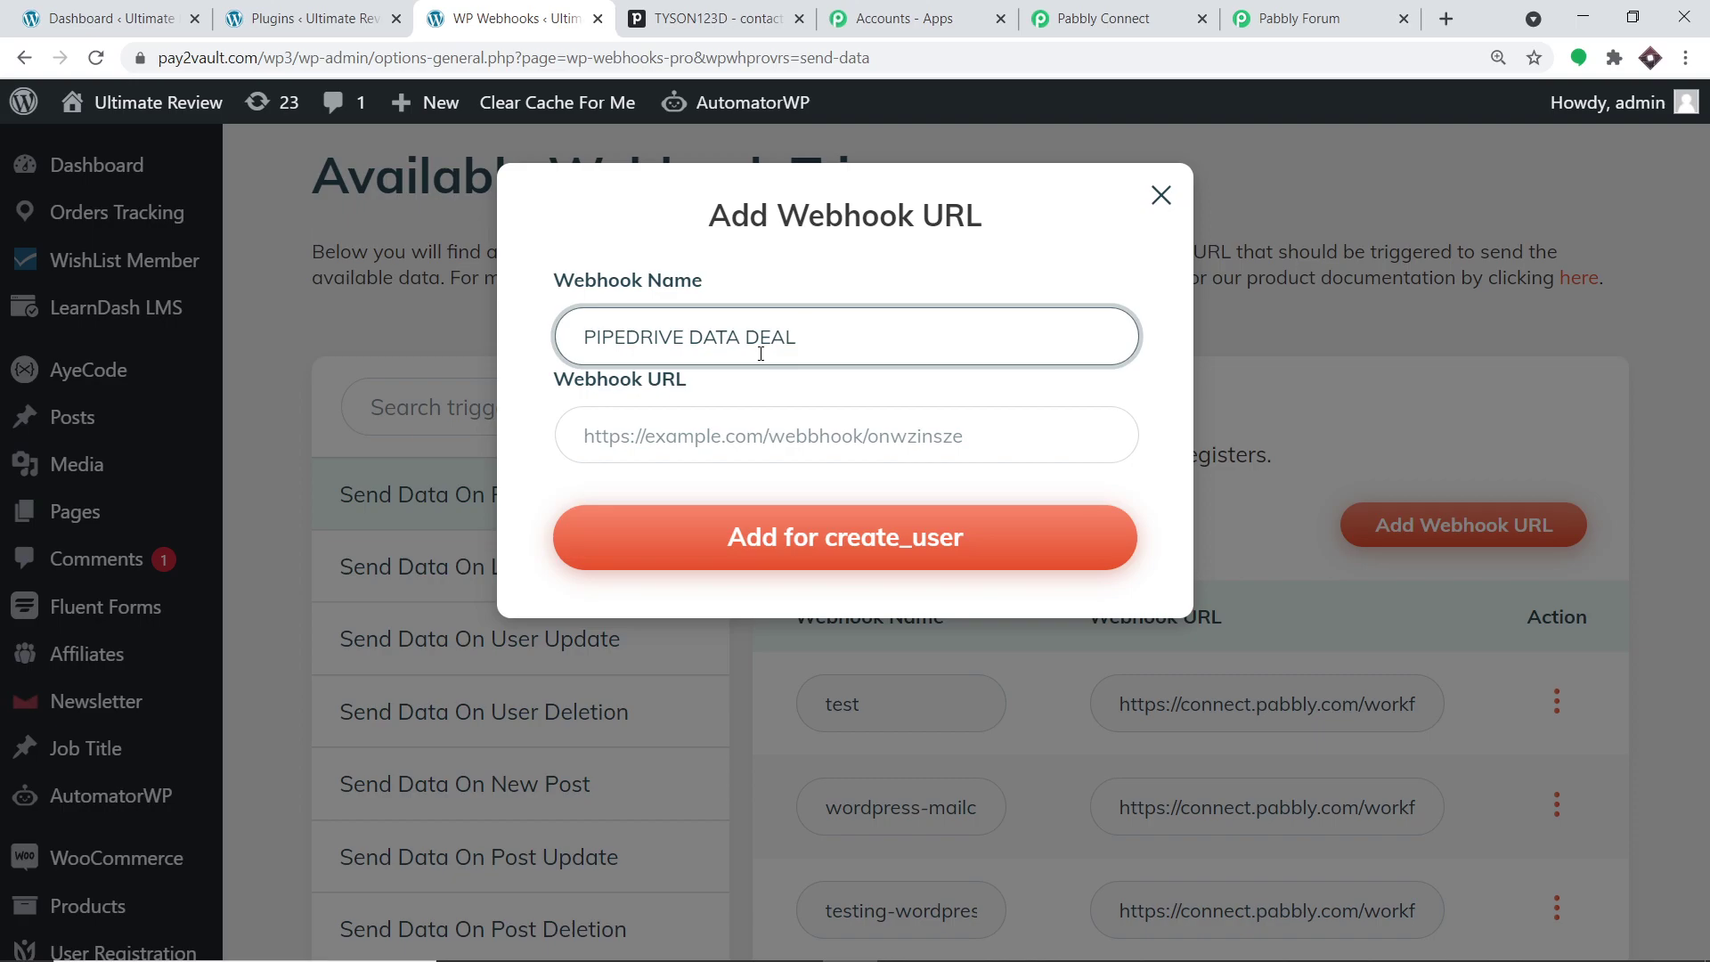
click(644, 425)
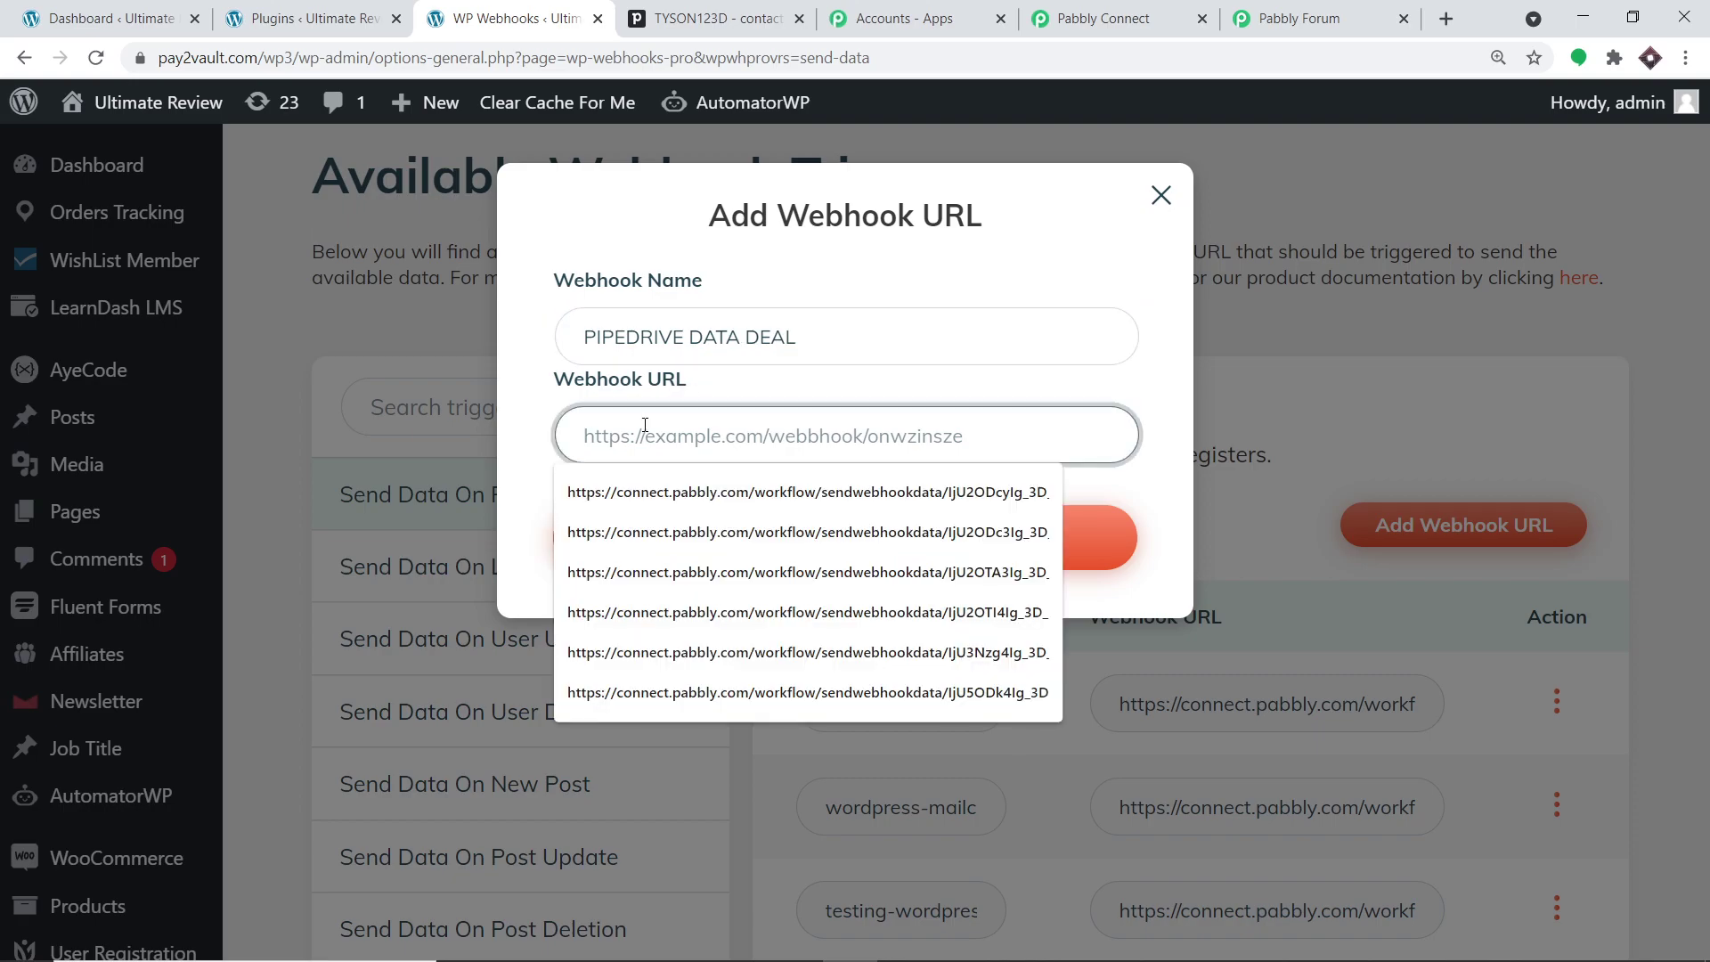
Copy the Pabbly Connect webhook URL, paste it into the WordPress webhook URL field, and add it
click(1104, 19)
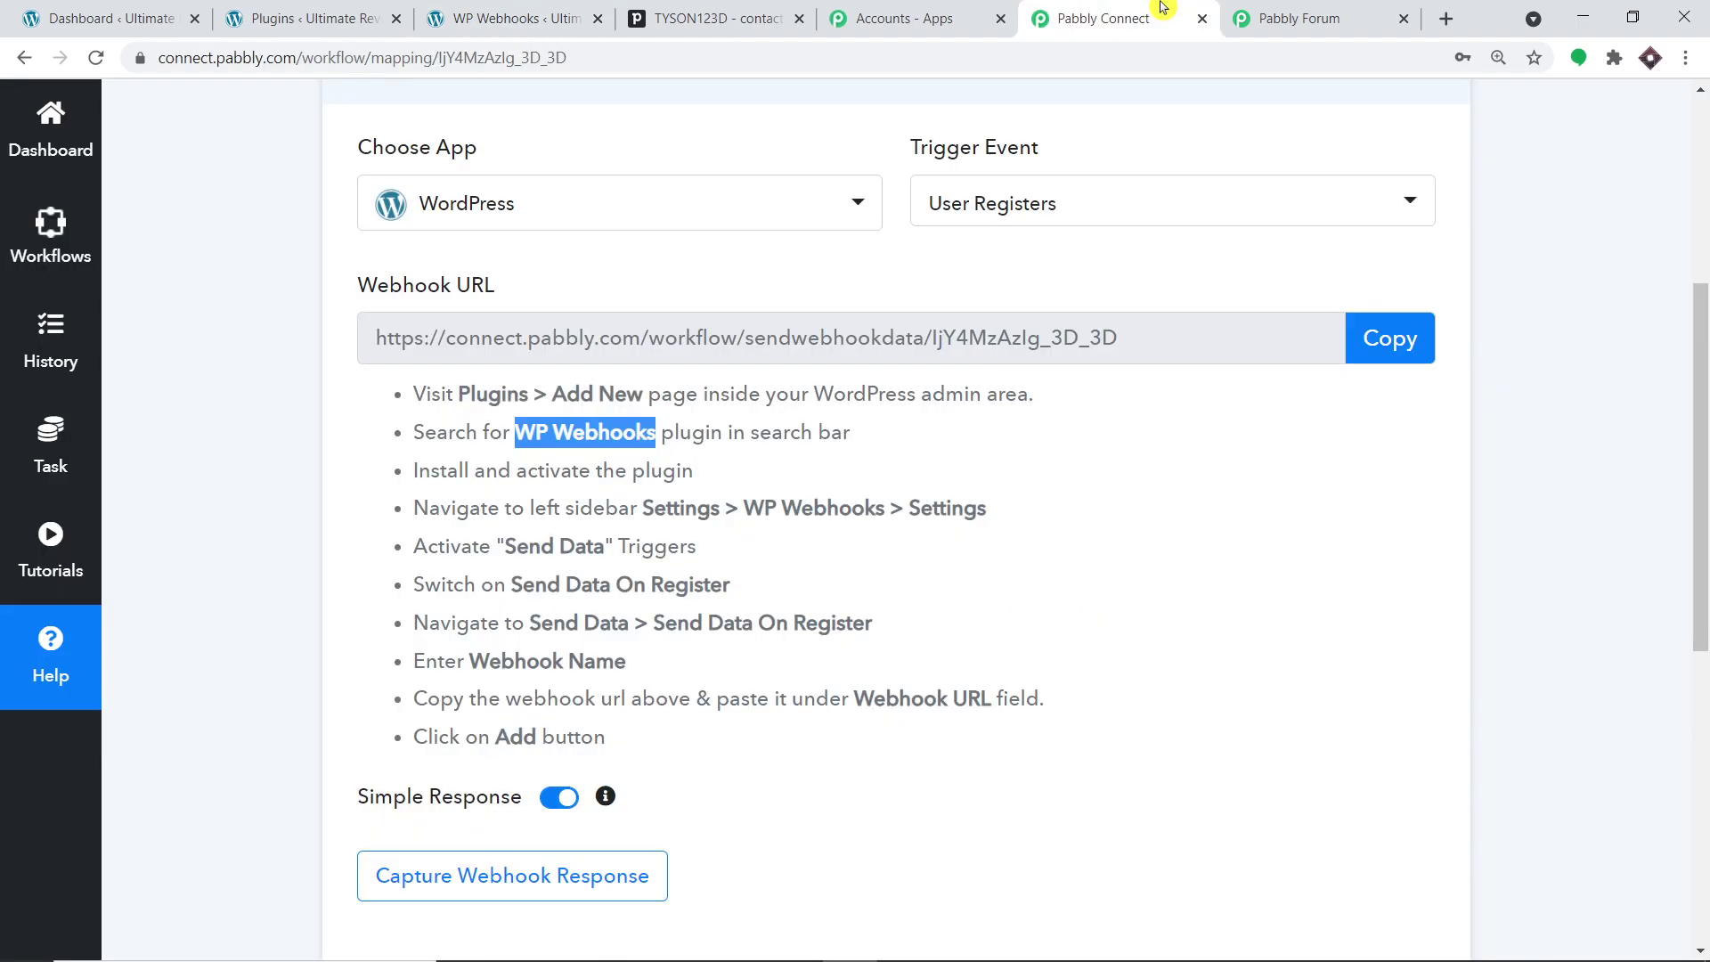
click(1397, 340)
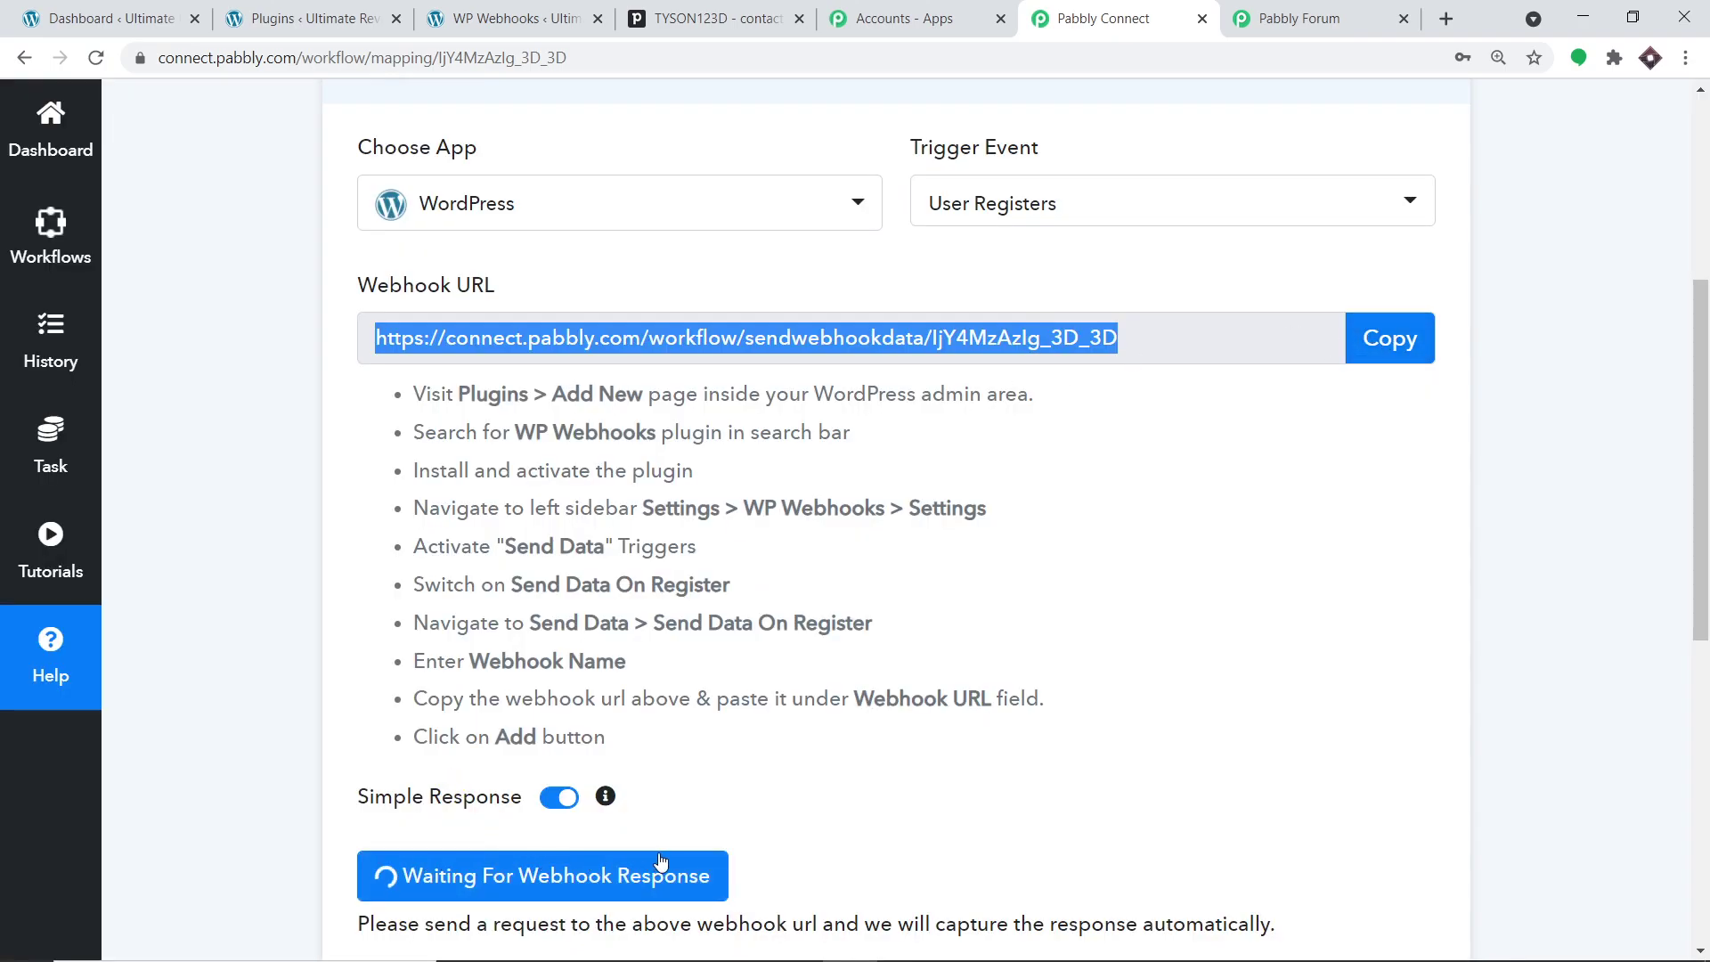
click(505, 11)
right_click(650, 436)
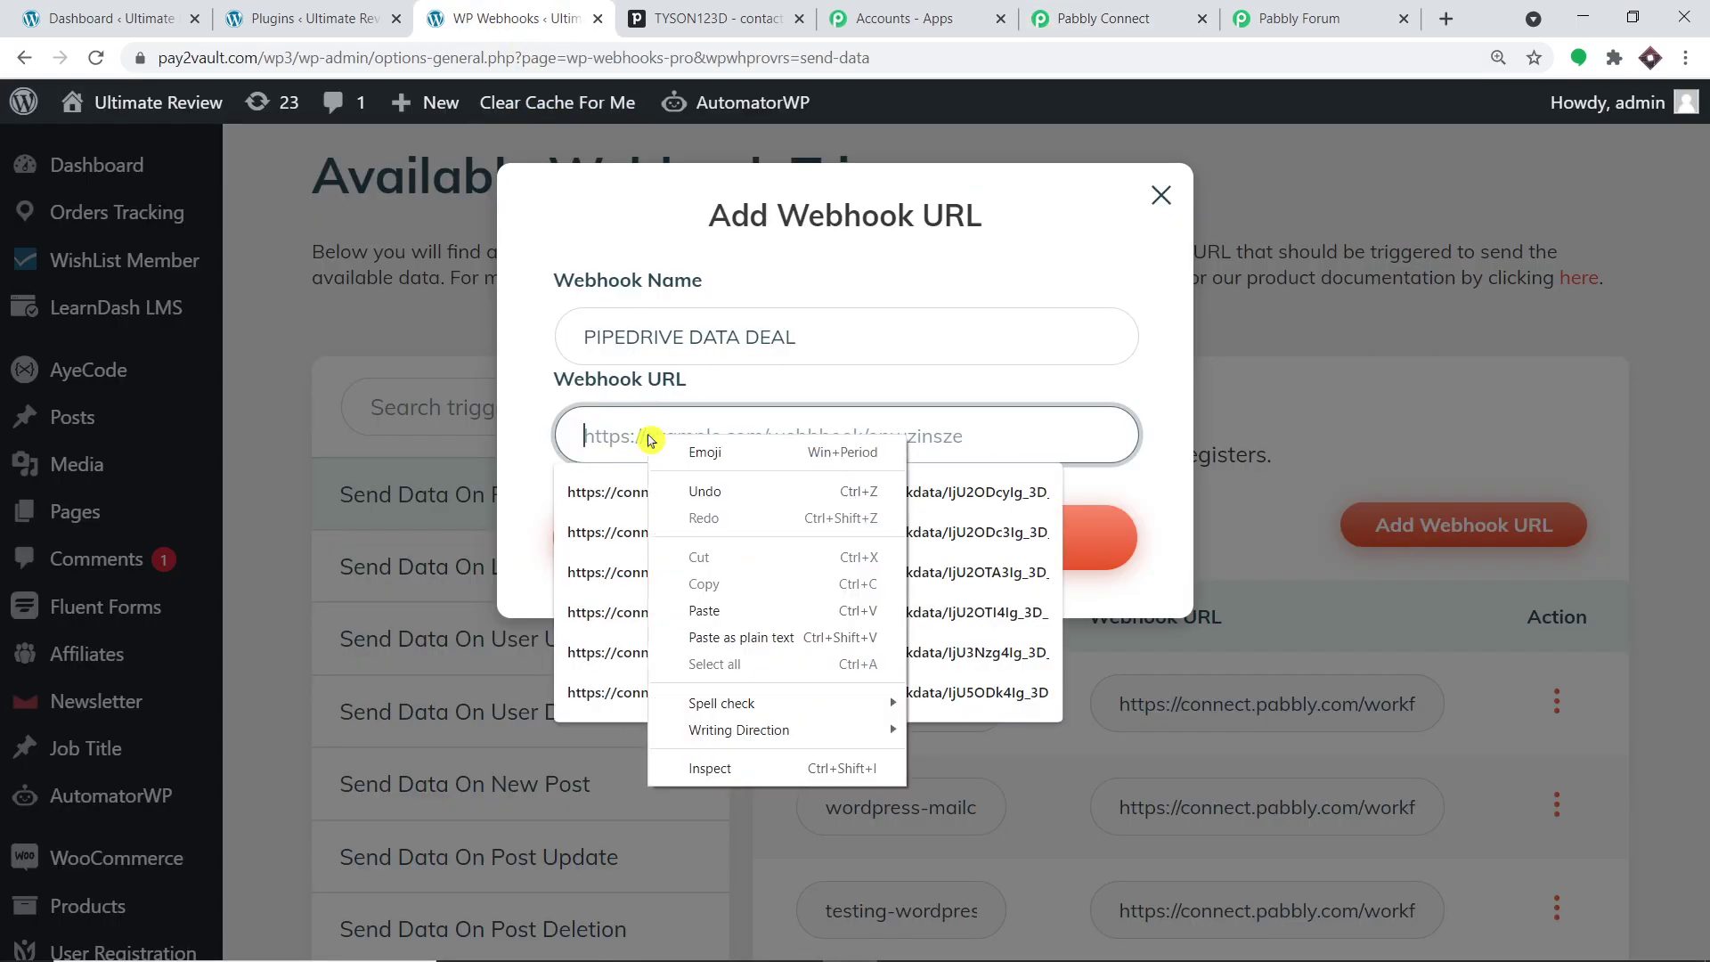
click(717, 603)
key(Escape)
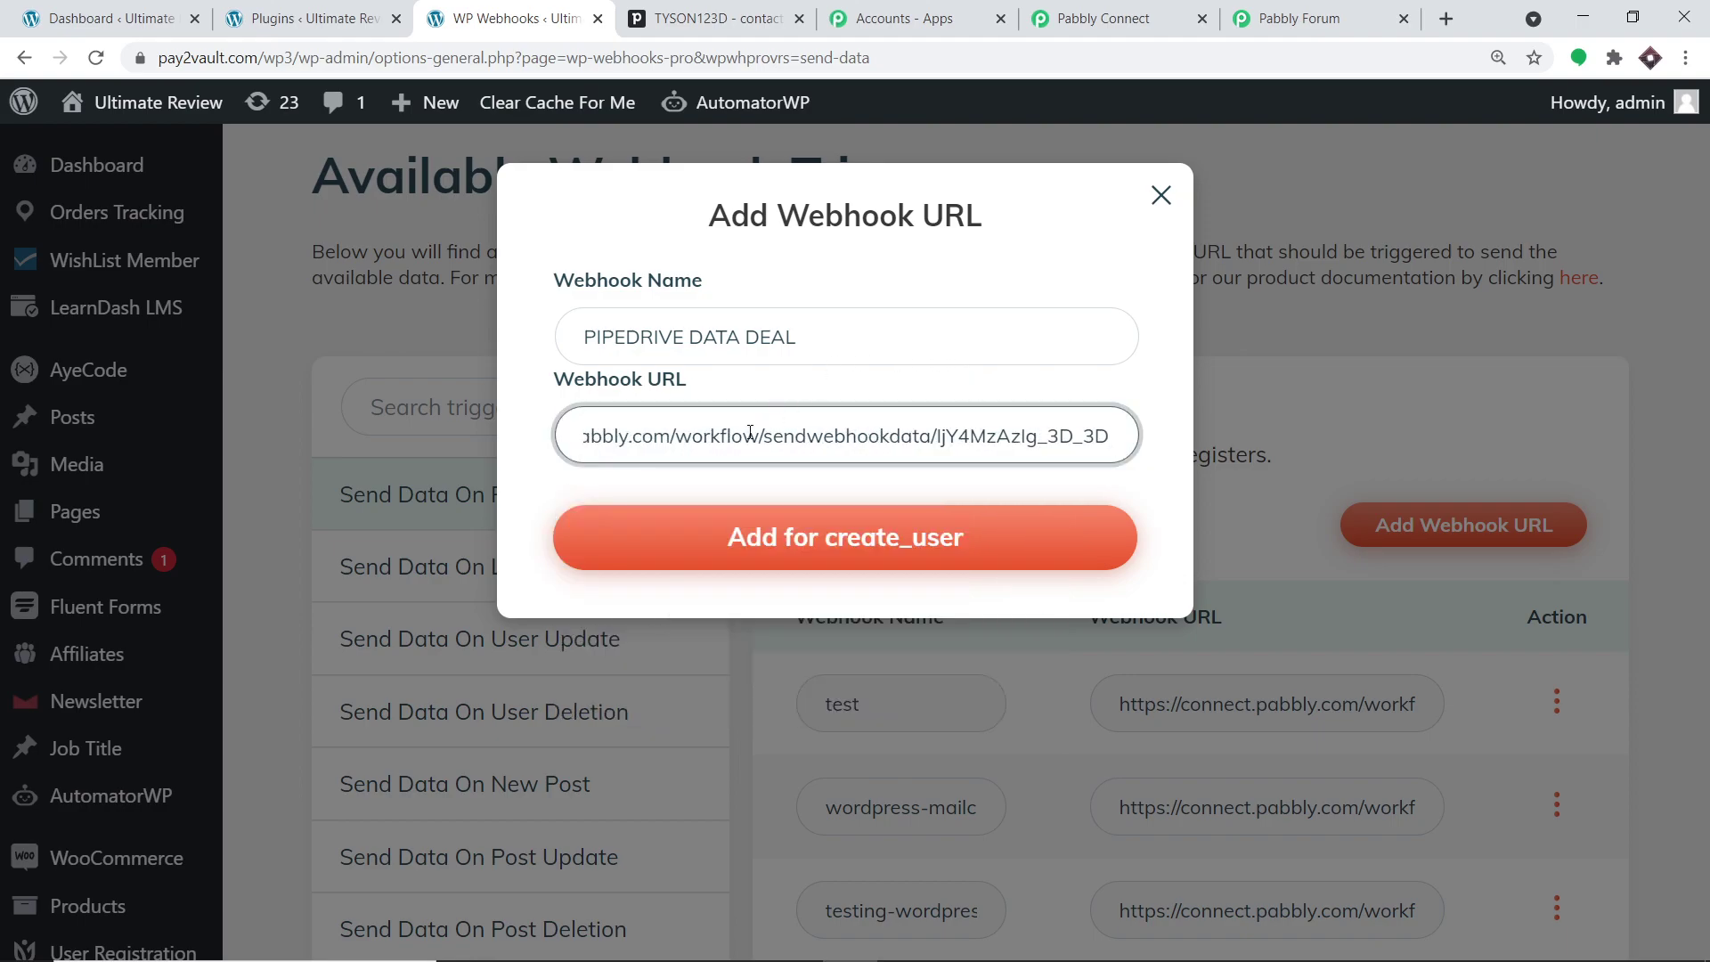
click(773, 539)
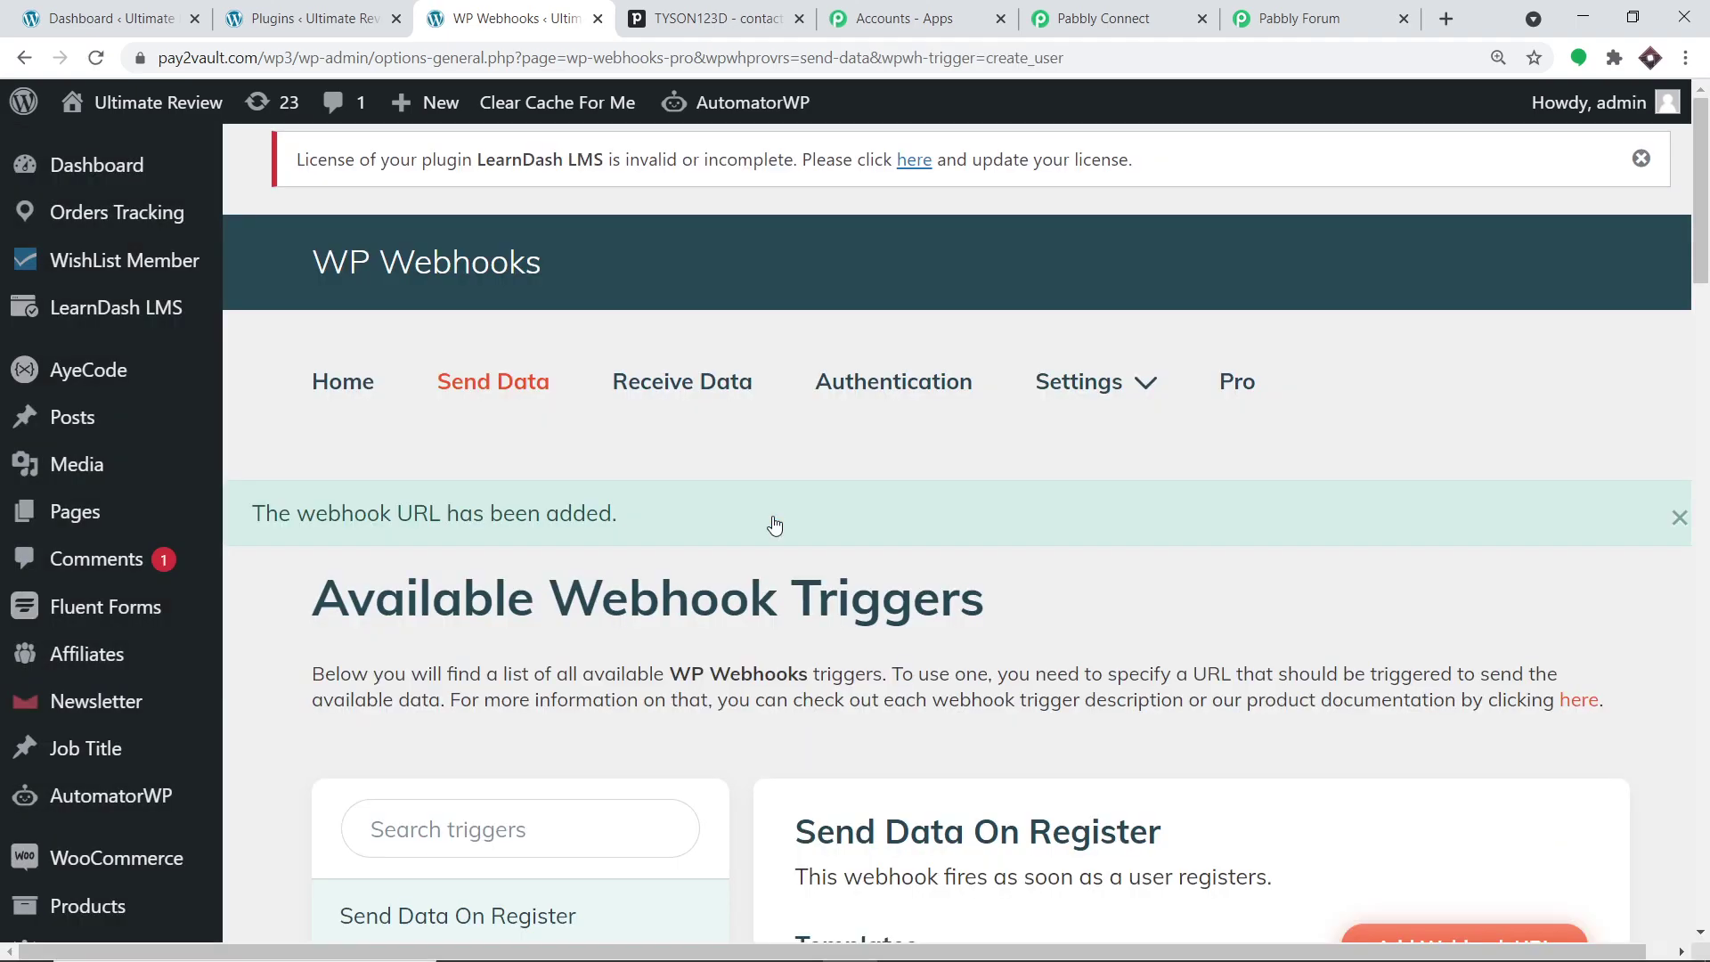
Set Pabbly Connect to wait for a webhook response, then return to the WordPress dashboard
scroll(784, 517, down, 3)
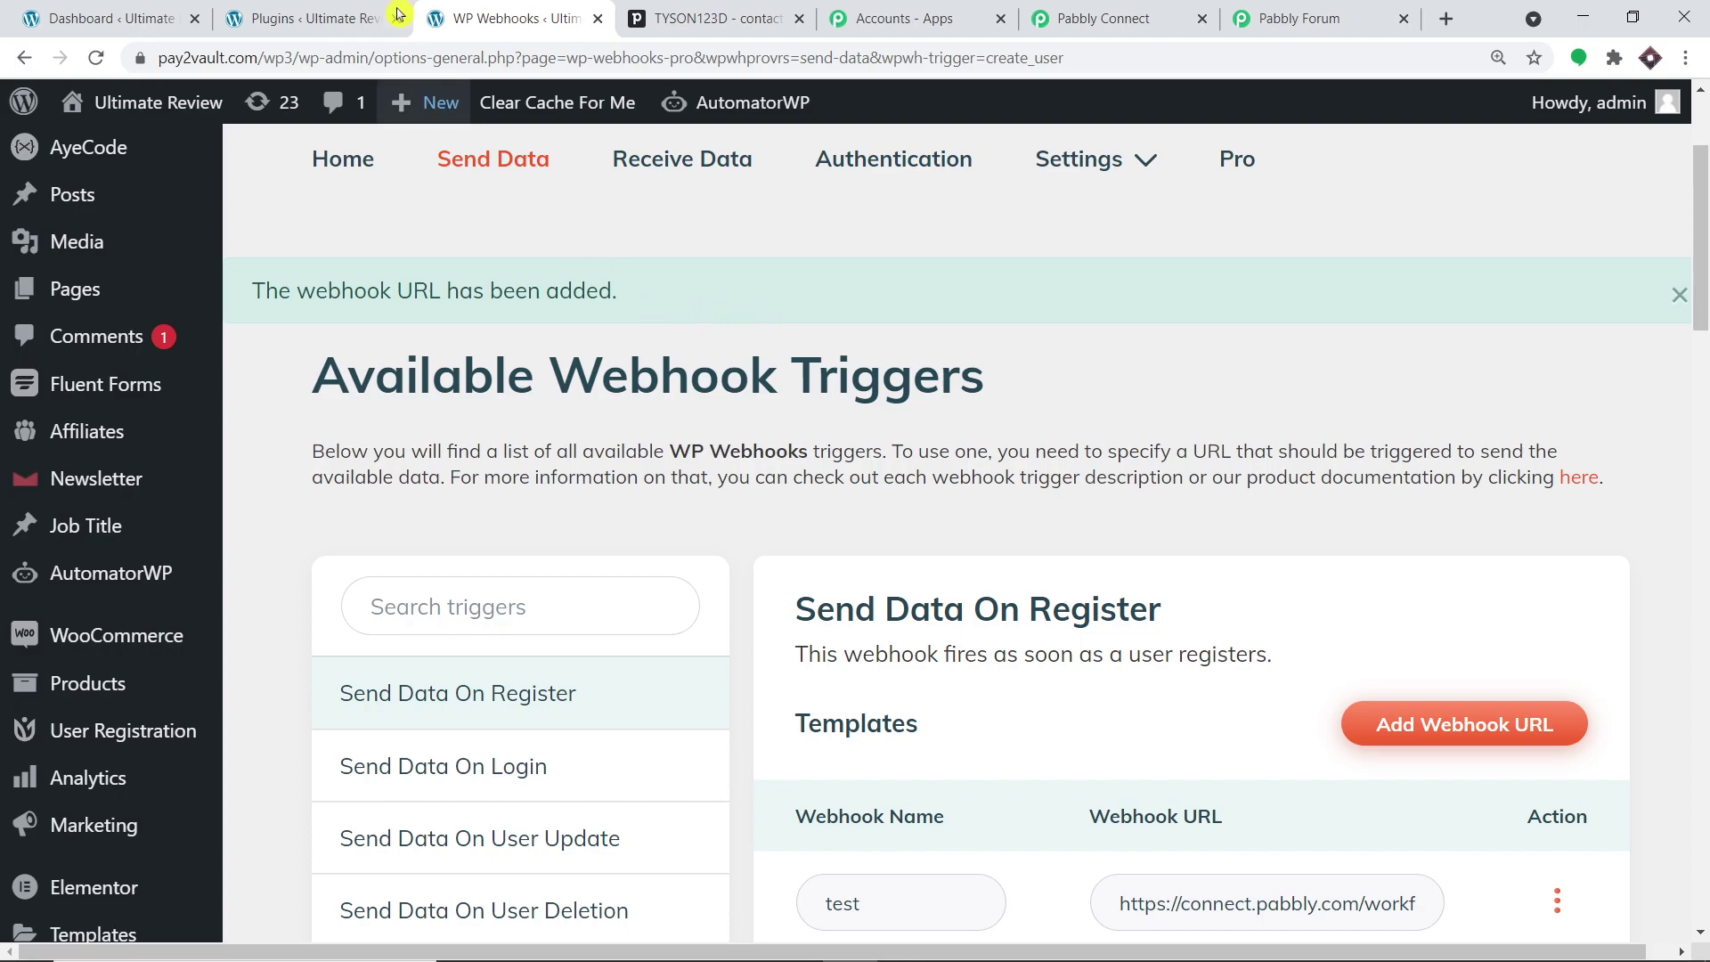
click(1069, 7)
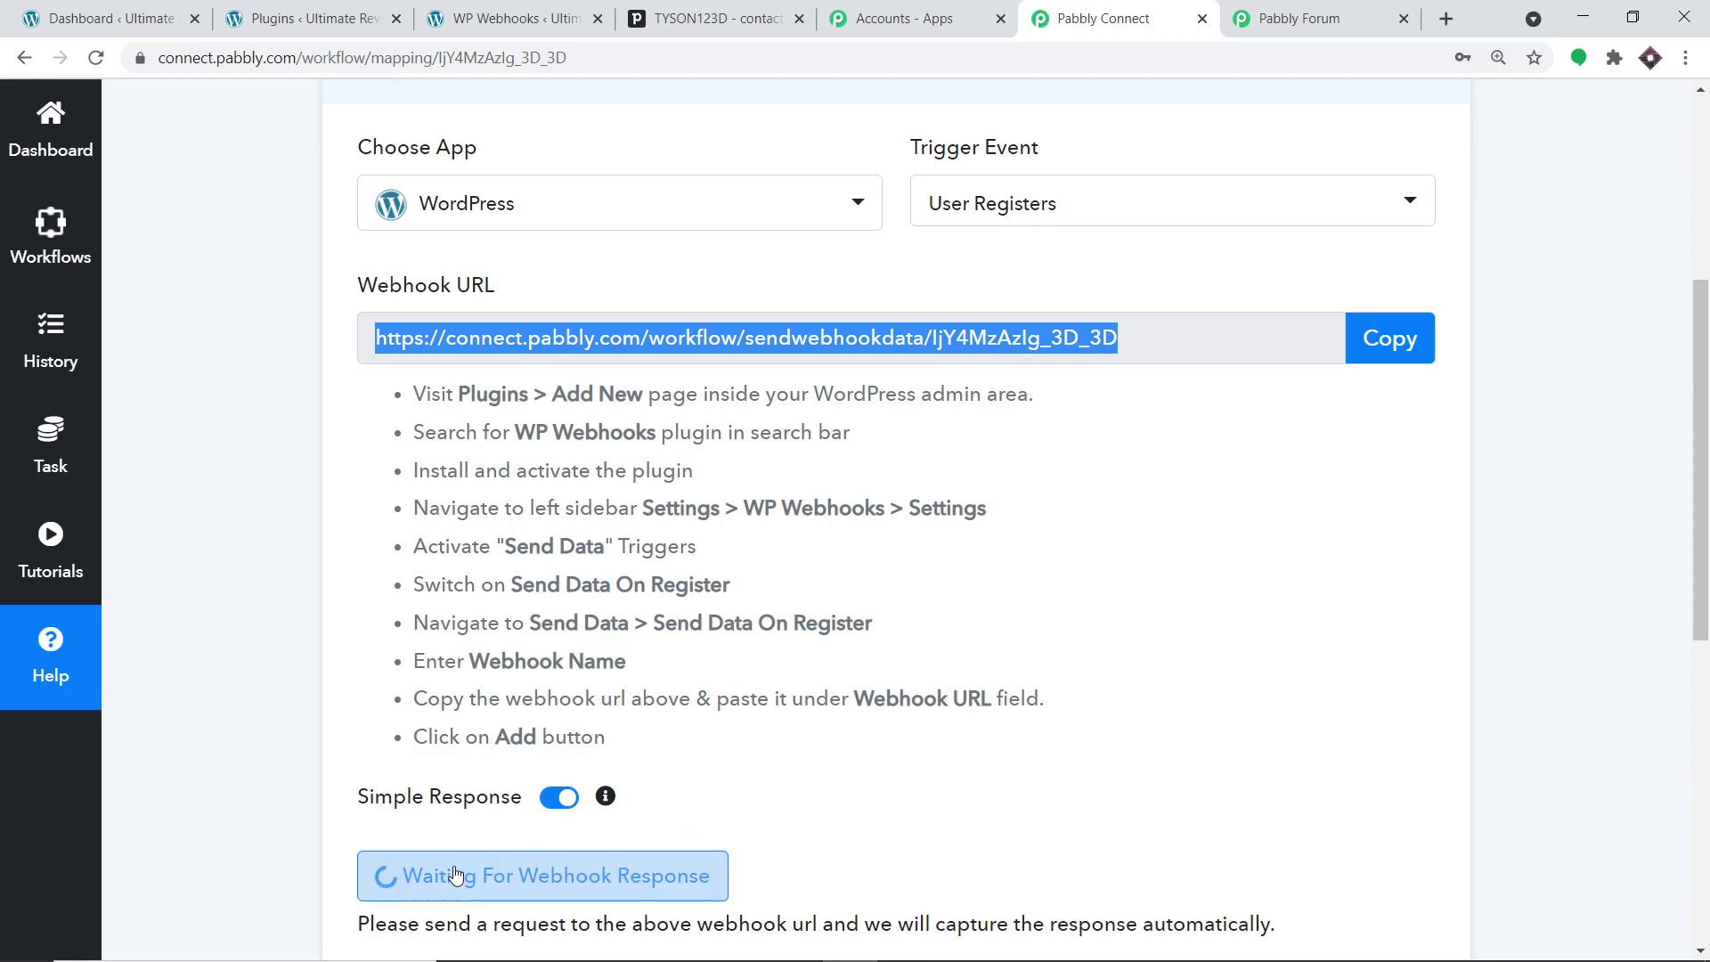
click(798, 859)
scroll(801, 858, down, 1)
click(458, 756)
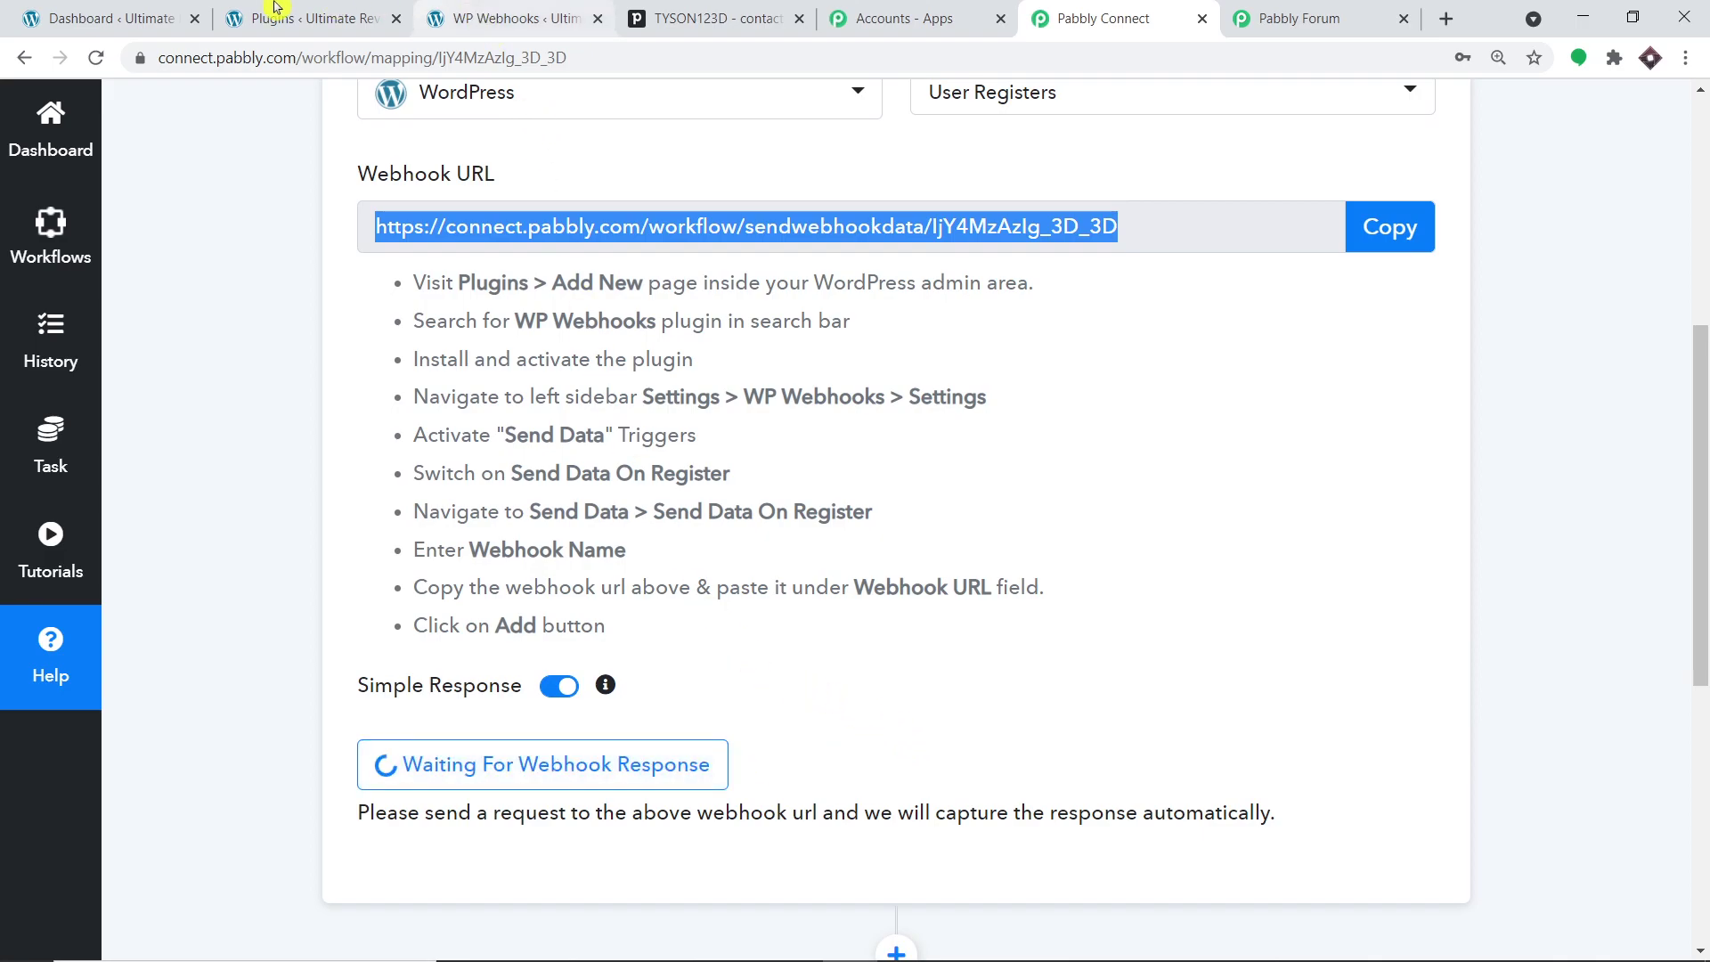
click(165, 7)
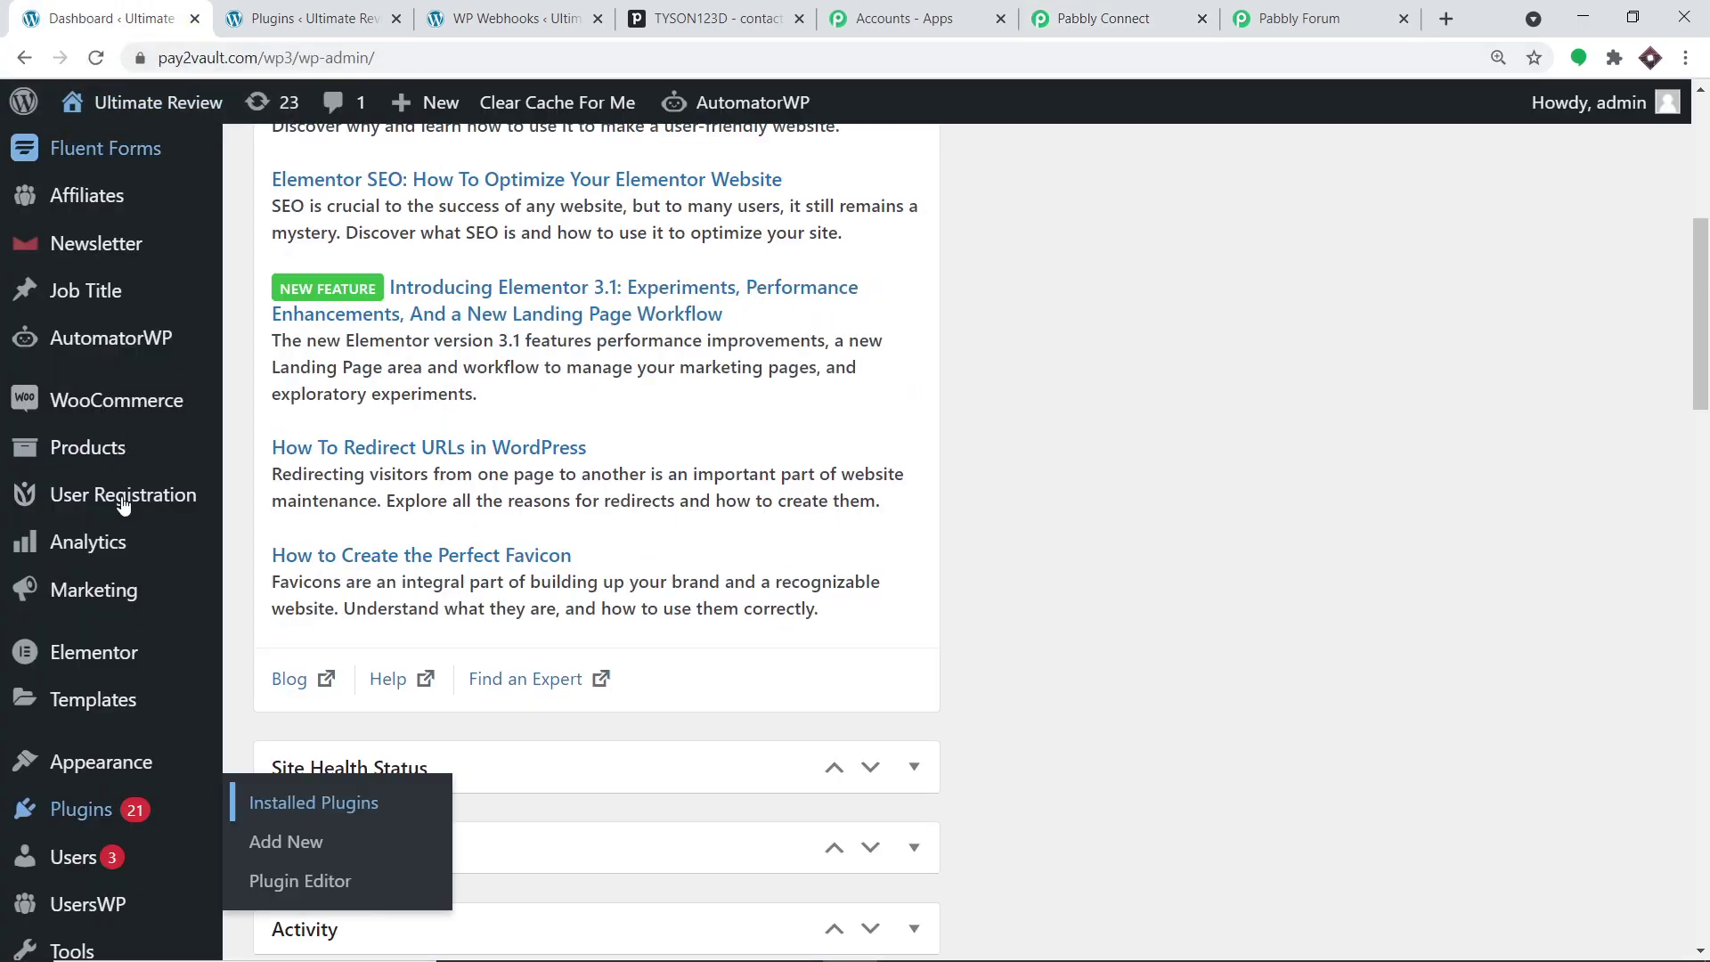
Open the WordPress All Posts list in a new browser tab
mouse_move(124, 507)
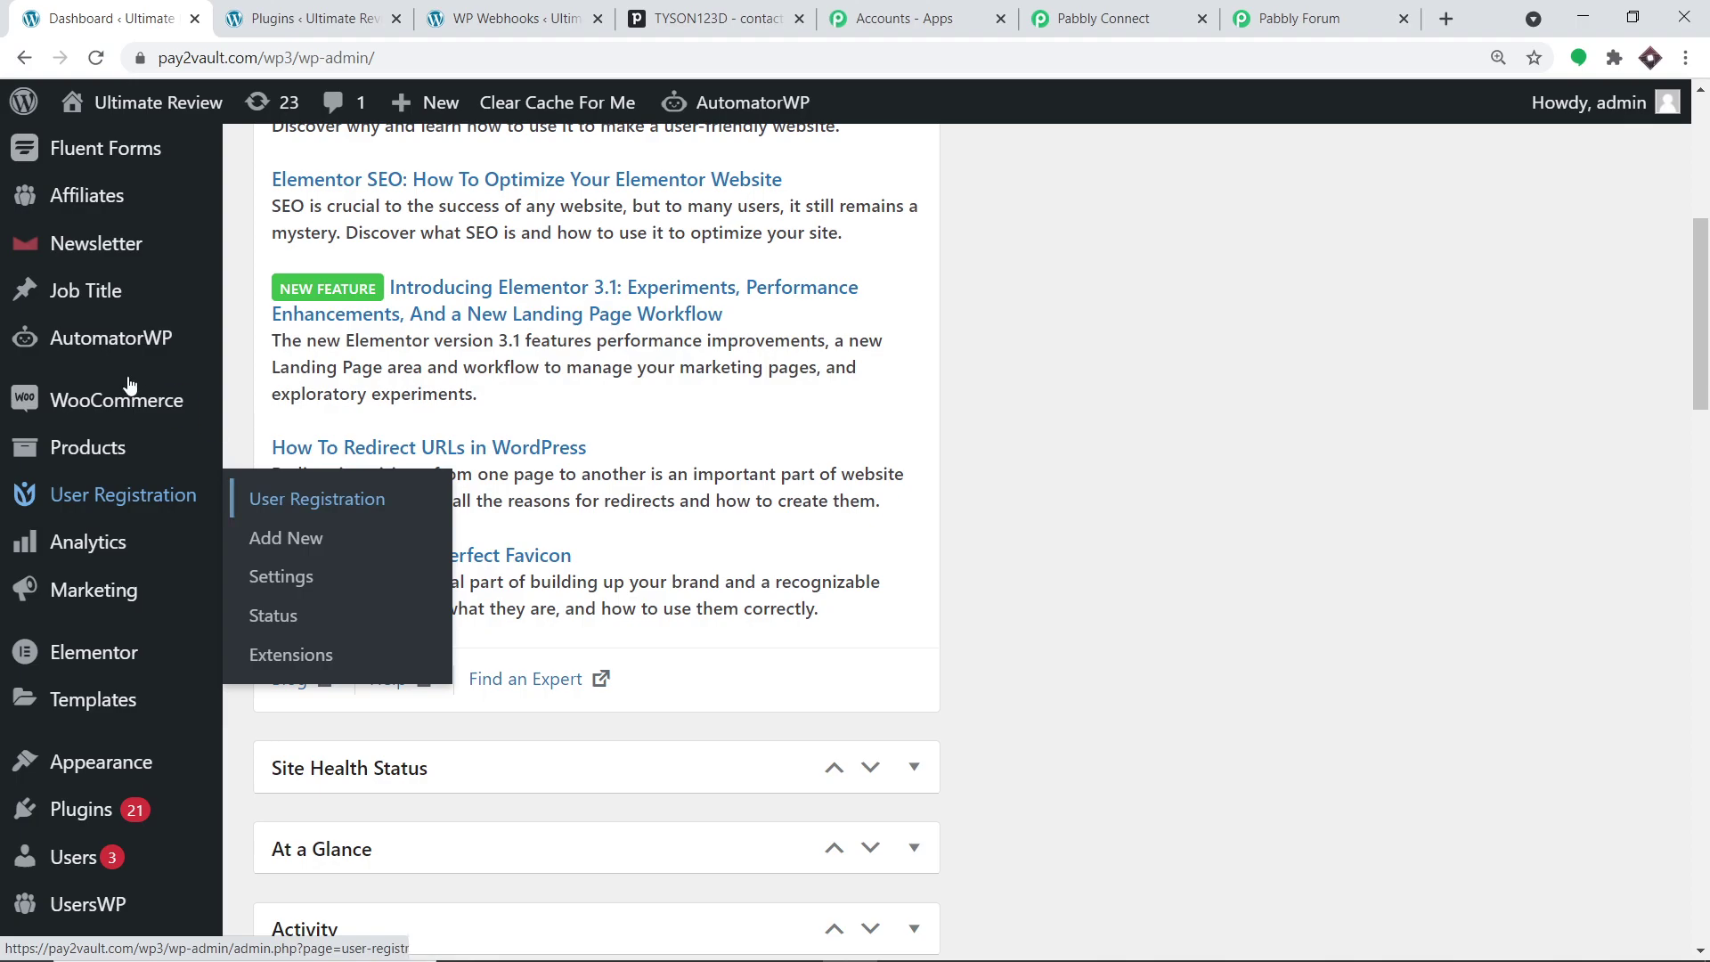
scroll(107, 401, up, 5)
mouse_move(31, 521)
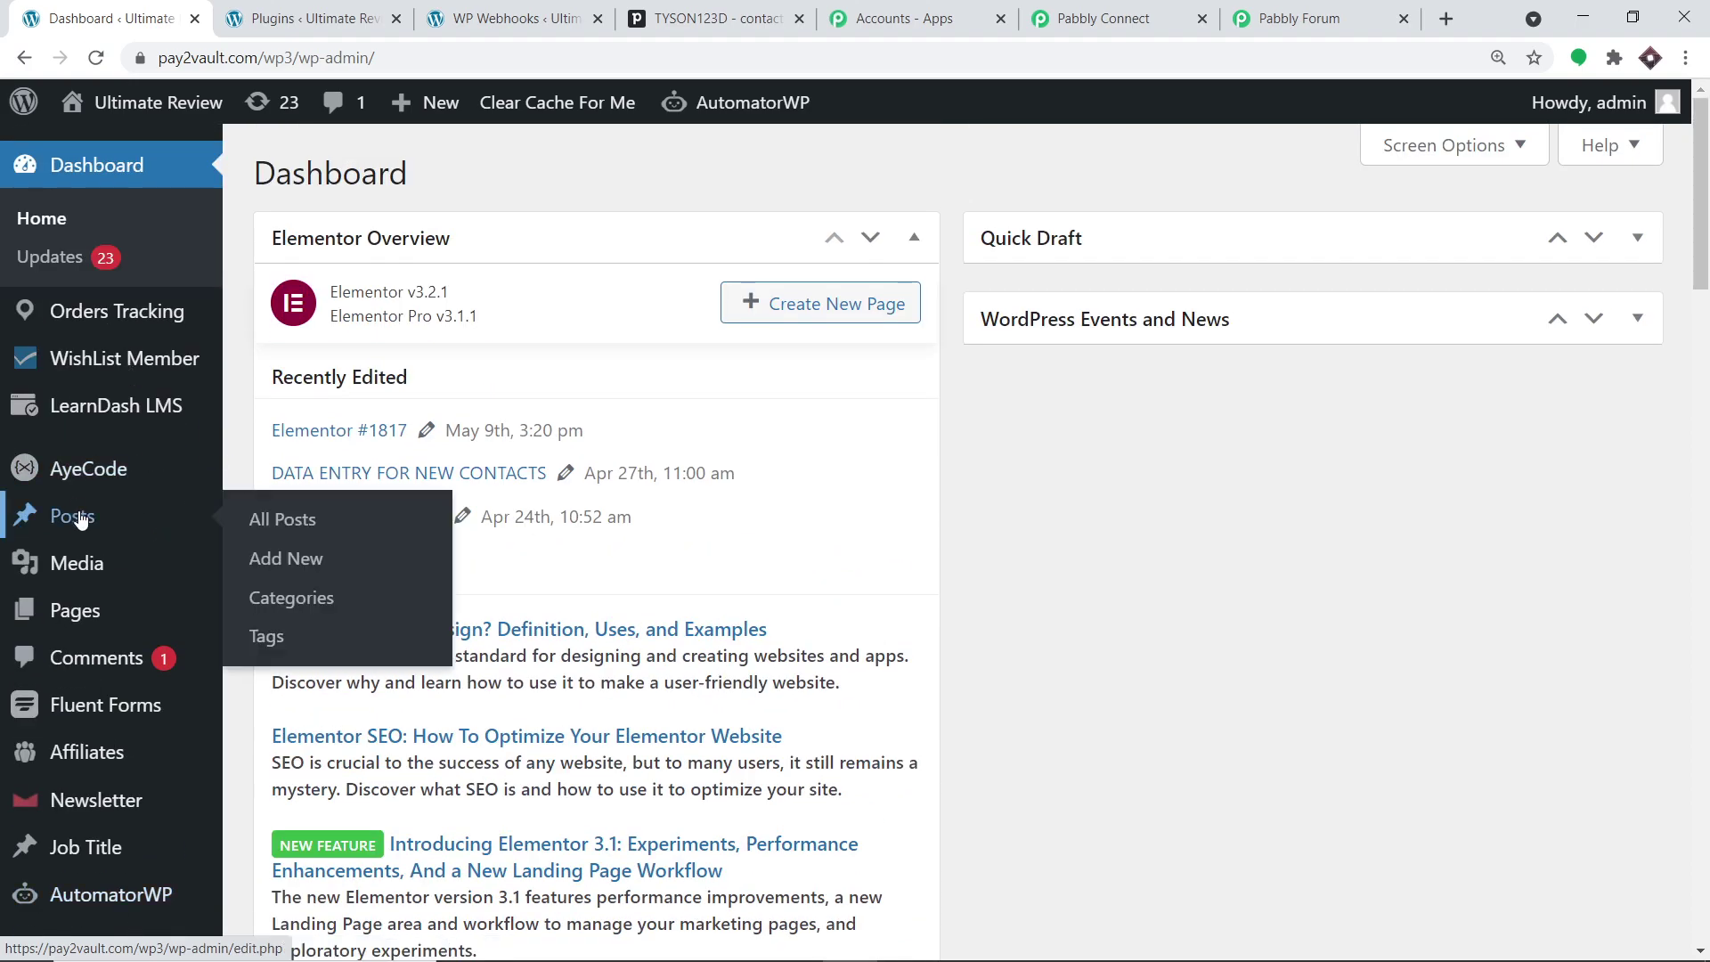
right_click(254, 521)
click(277, 535)
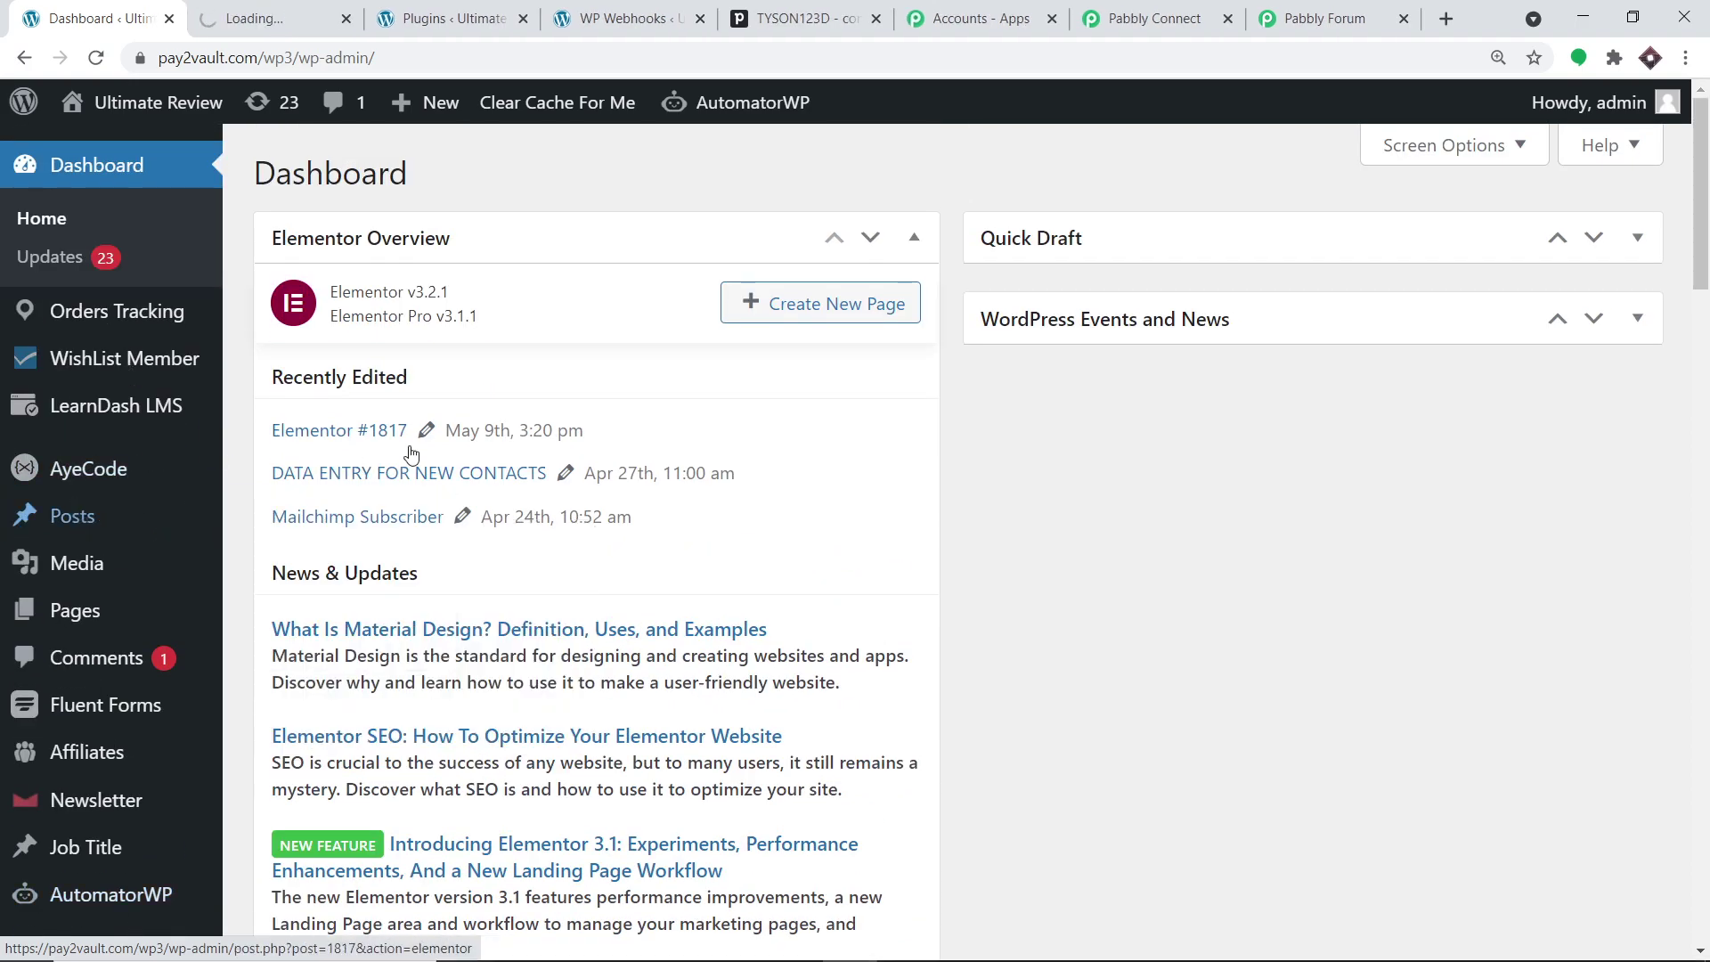
click(265, 9)
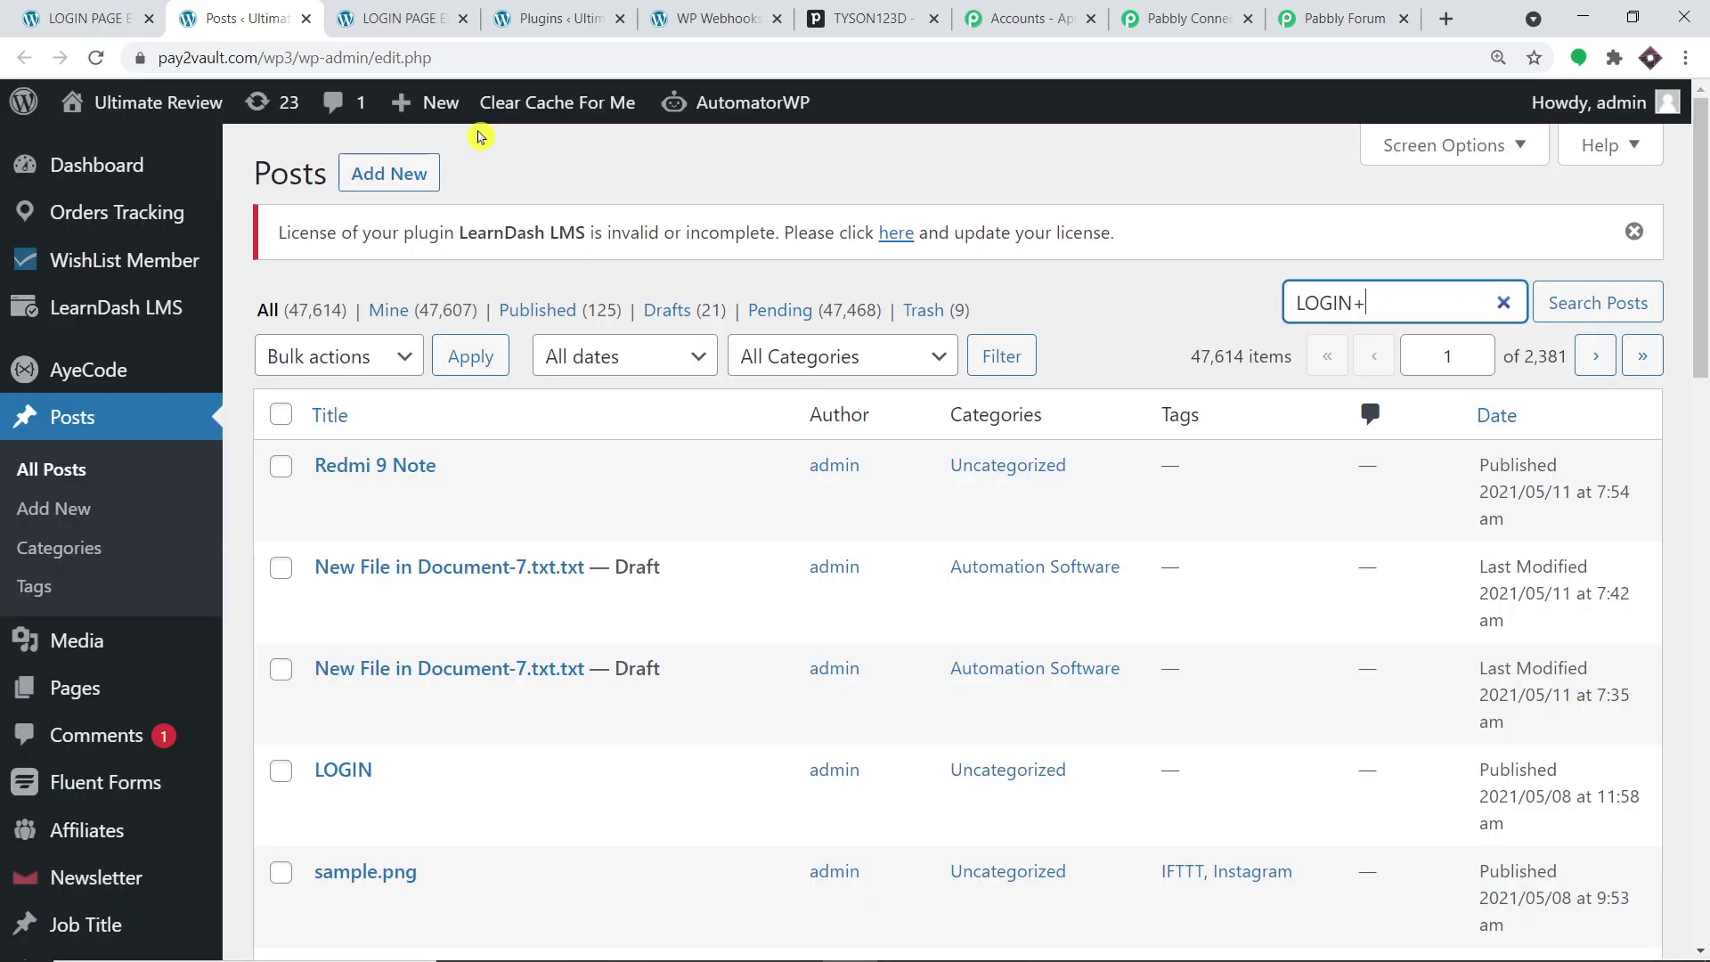
Close the Settings flyout on the posts list and bring up the Login Page Entry form
click(381, 25)
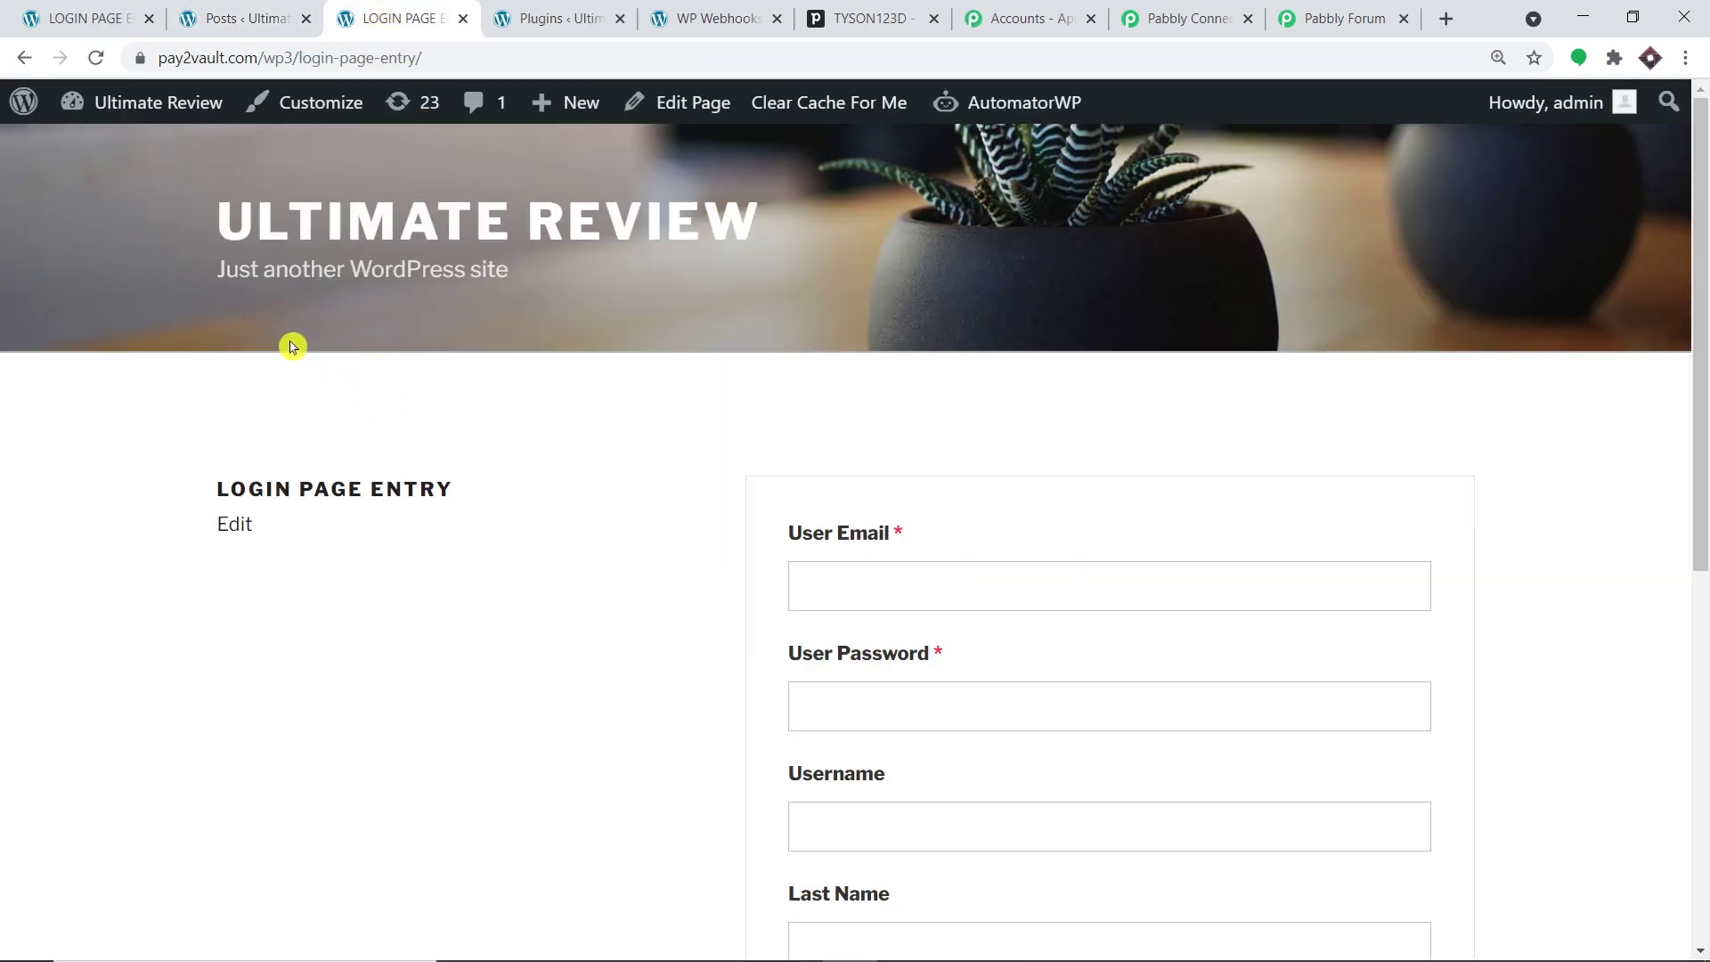
scroll(782, 524, down, 4)
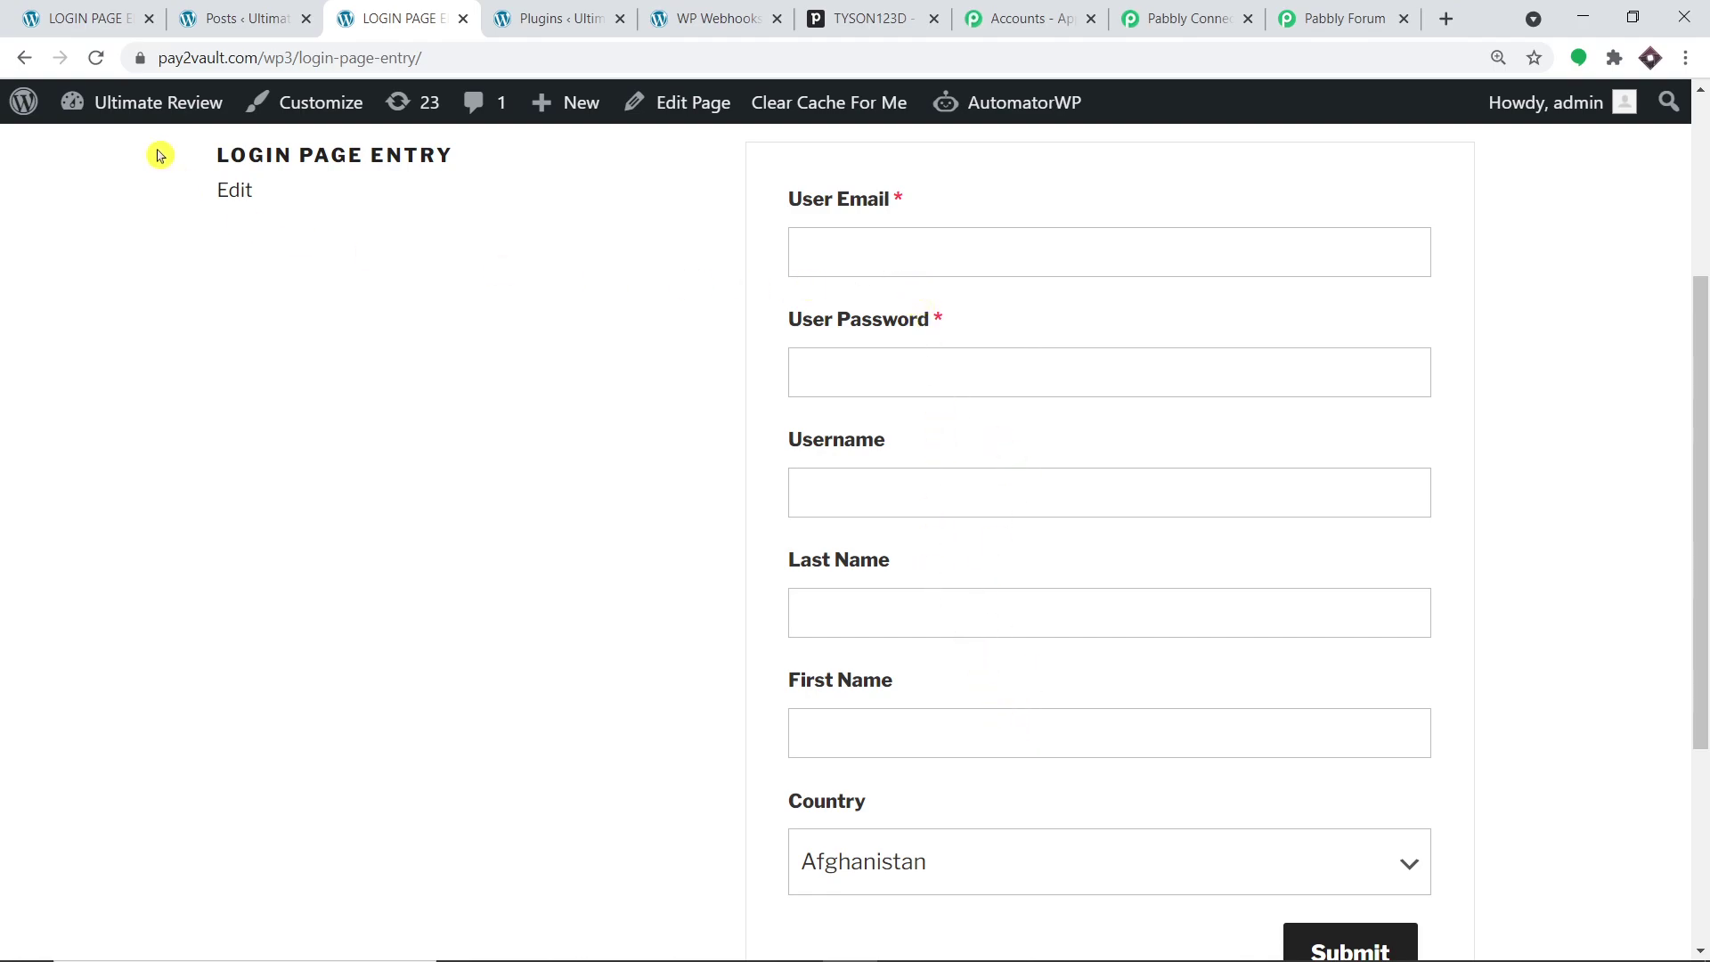
click(276, 16)
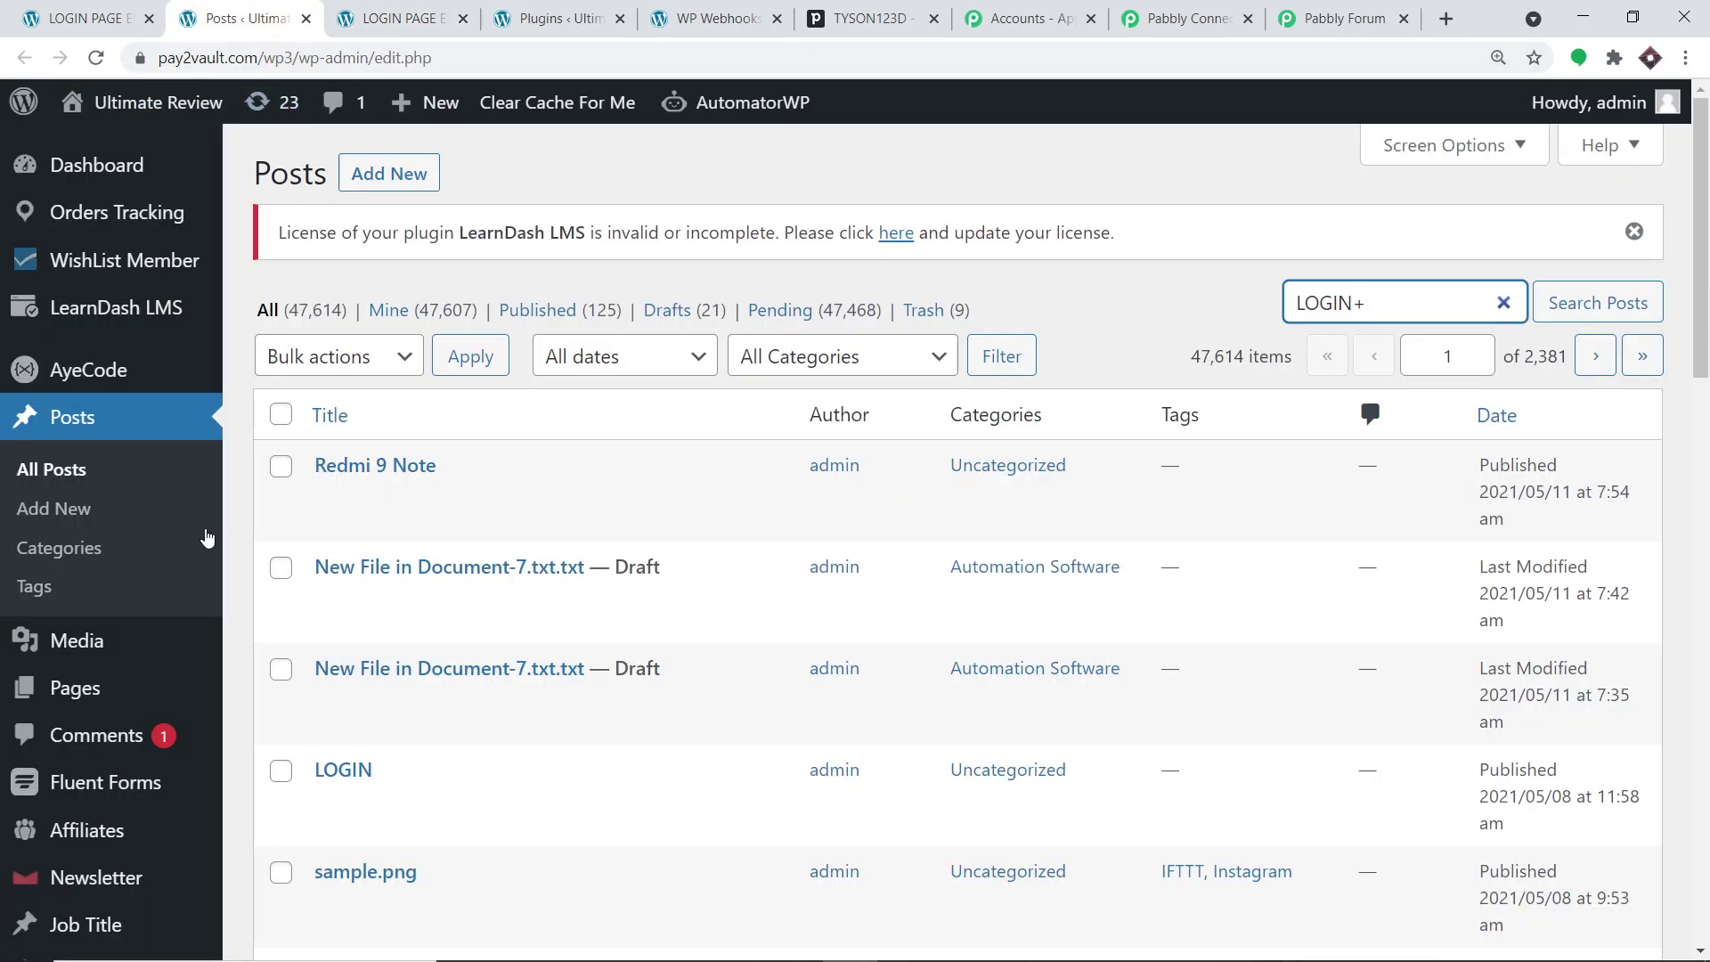
scroll(152, 703, down, 1)
scroll(151, 703, down, 8)
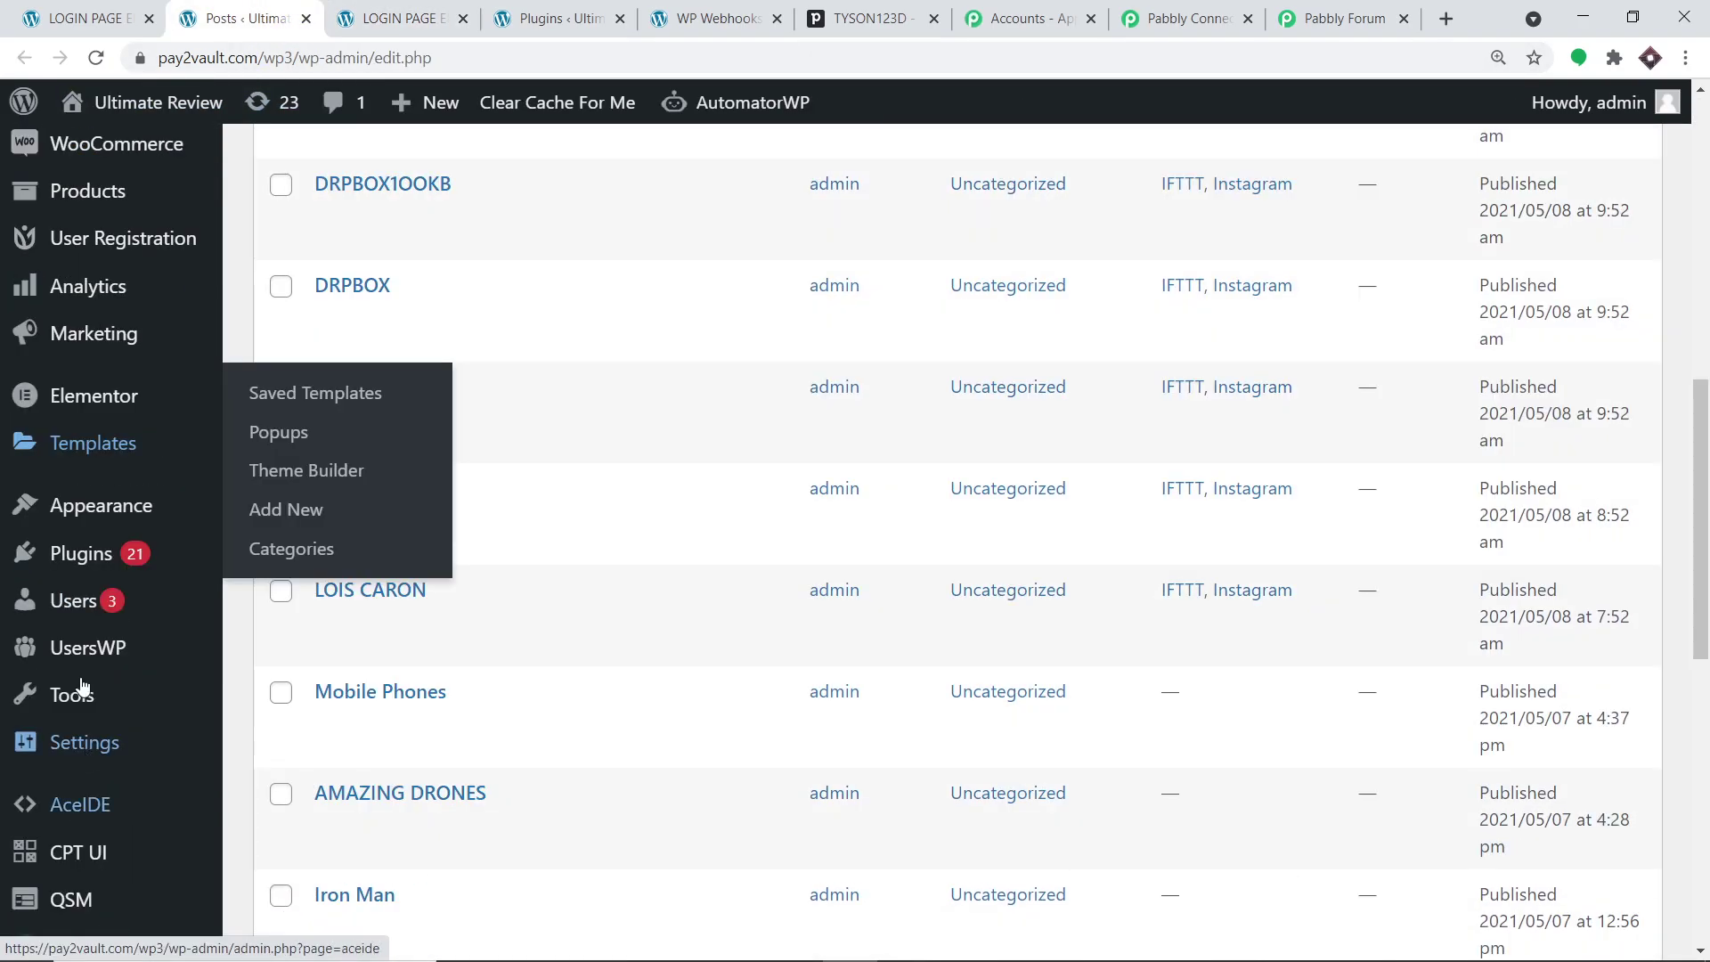
mouse_move(96, 662)
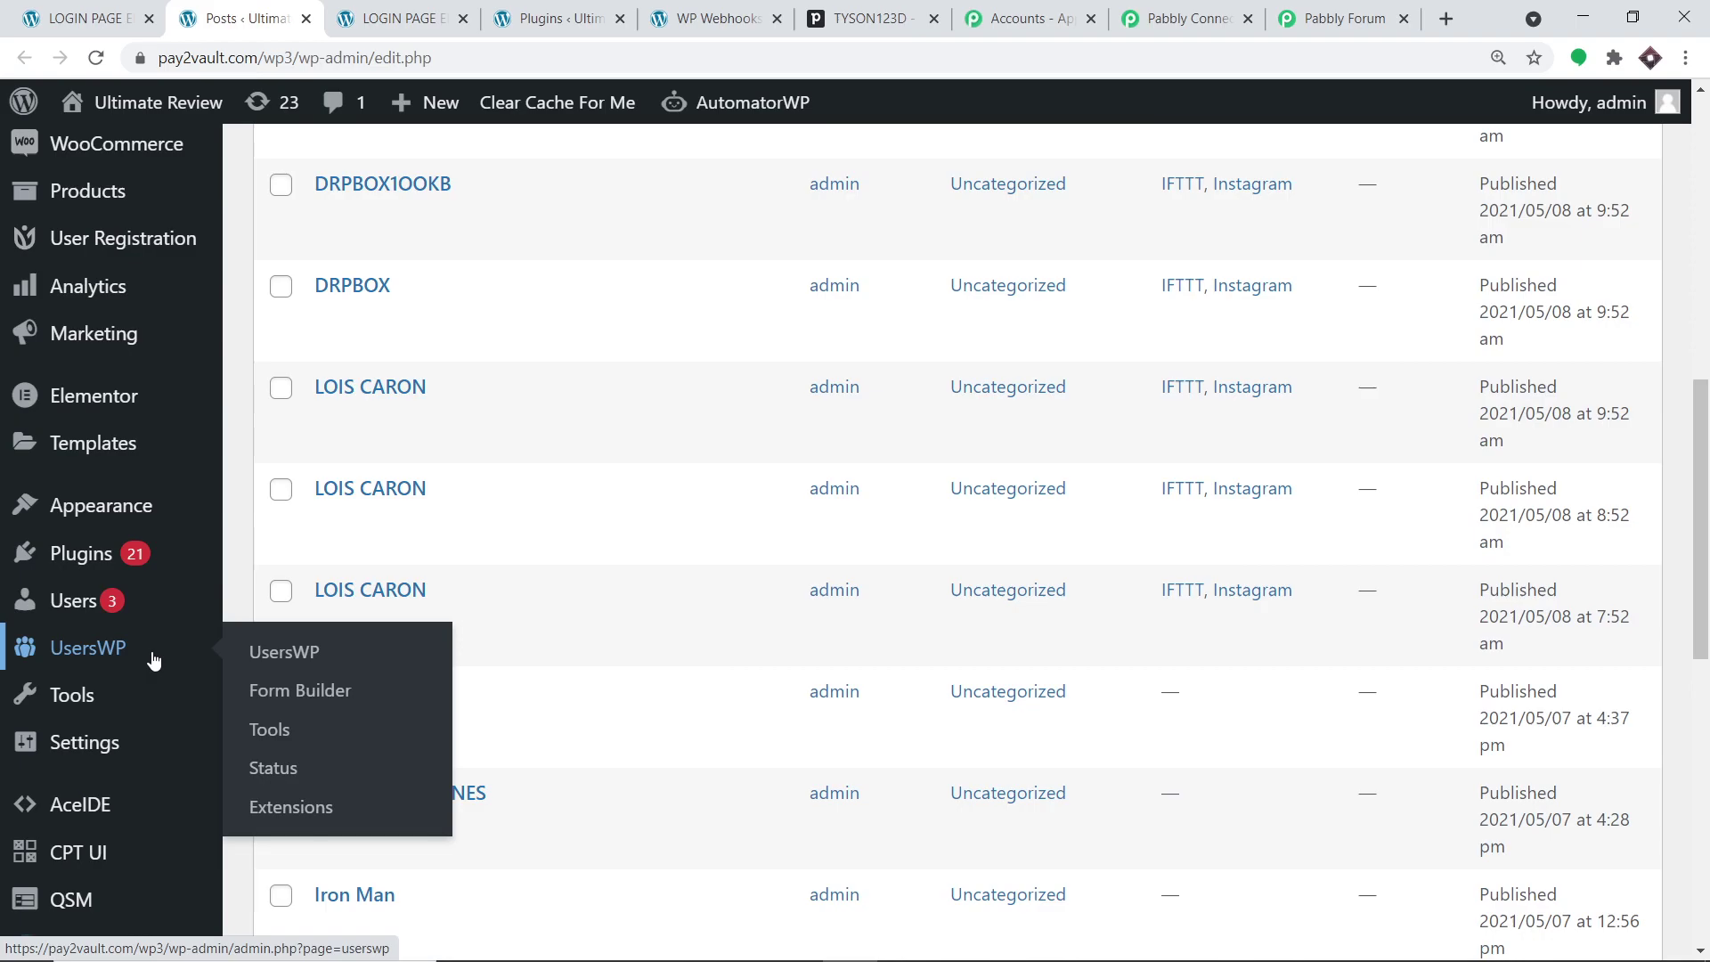
scroll(153, 660, down, 2)
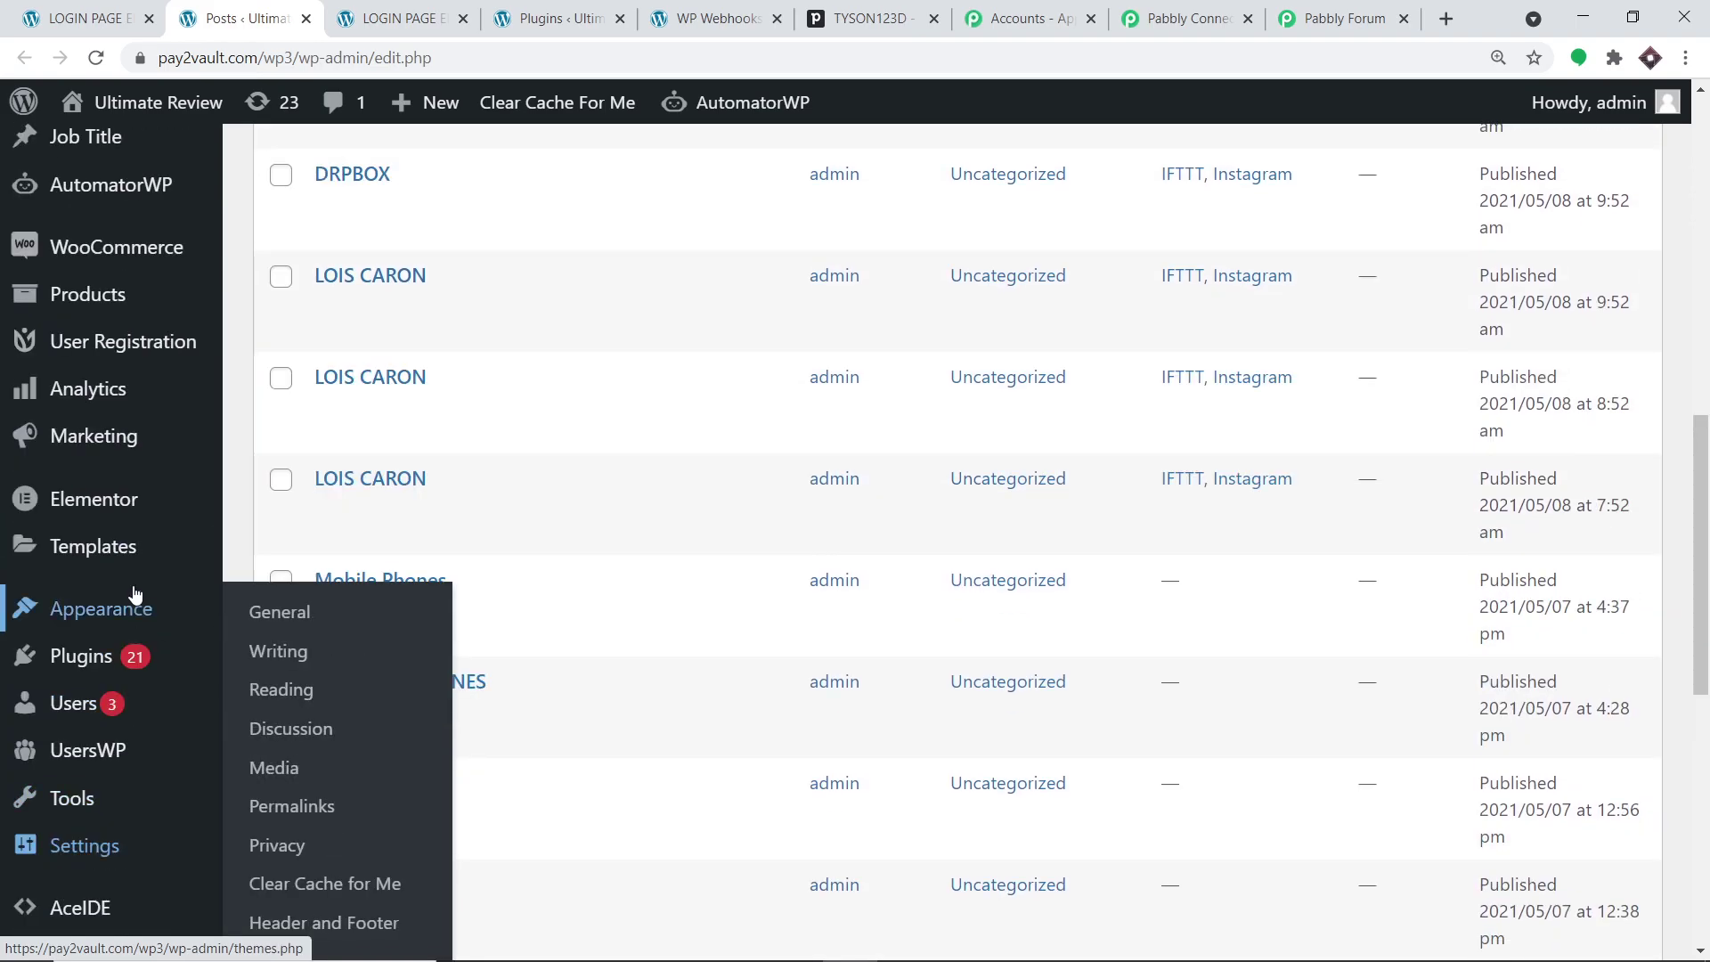
click(131, 586)
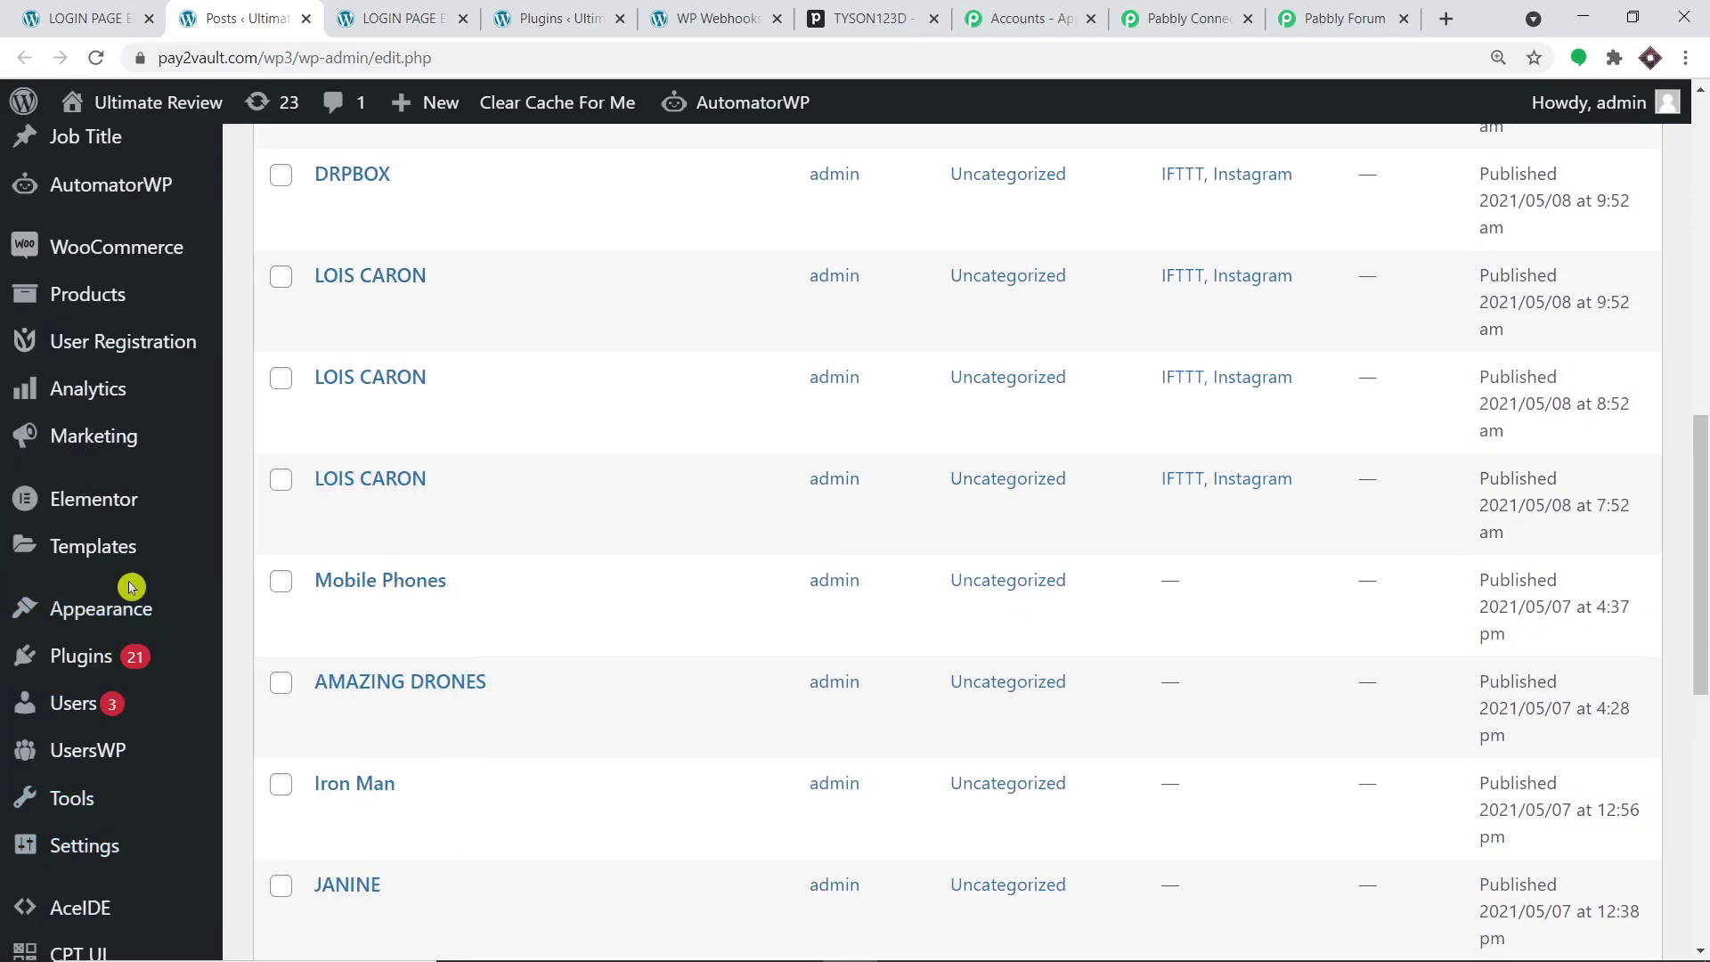
click(442, 7)
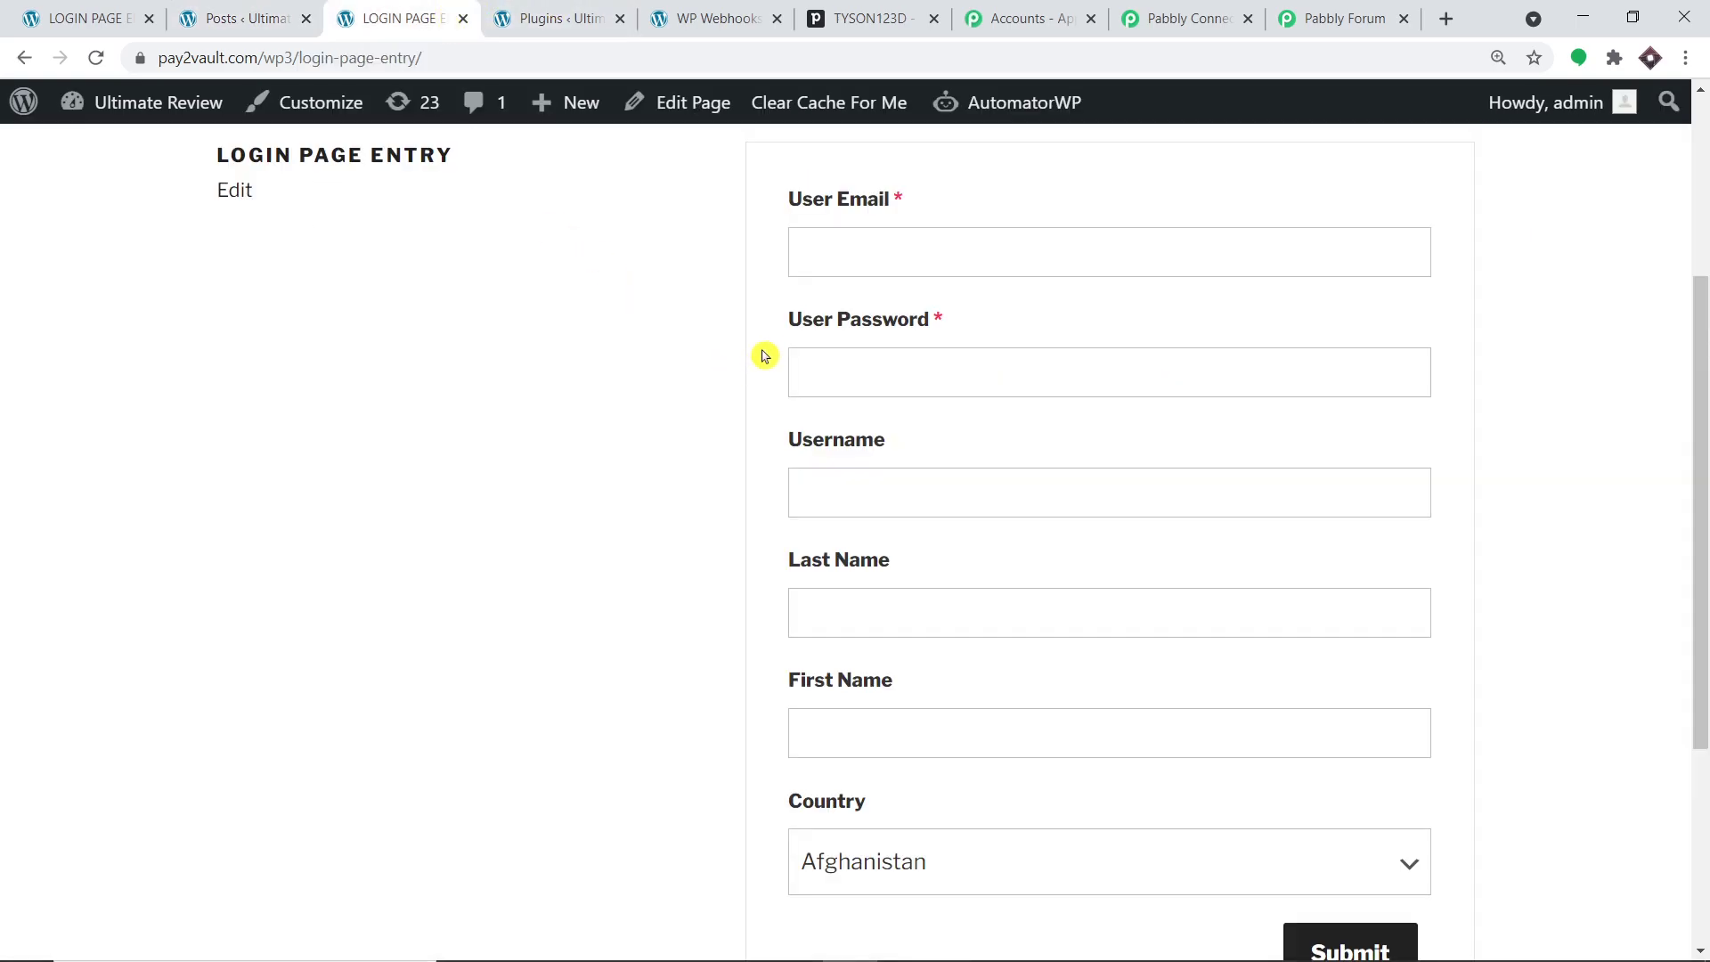
Enter the test user's email, password and username in the registration form
click(876, 249)
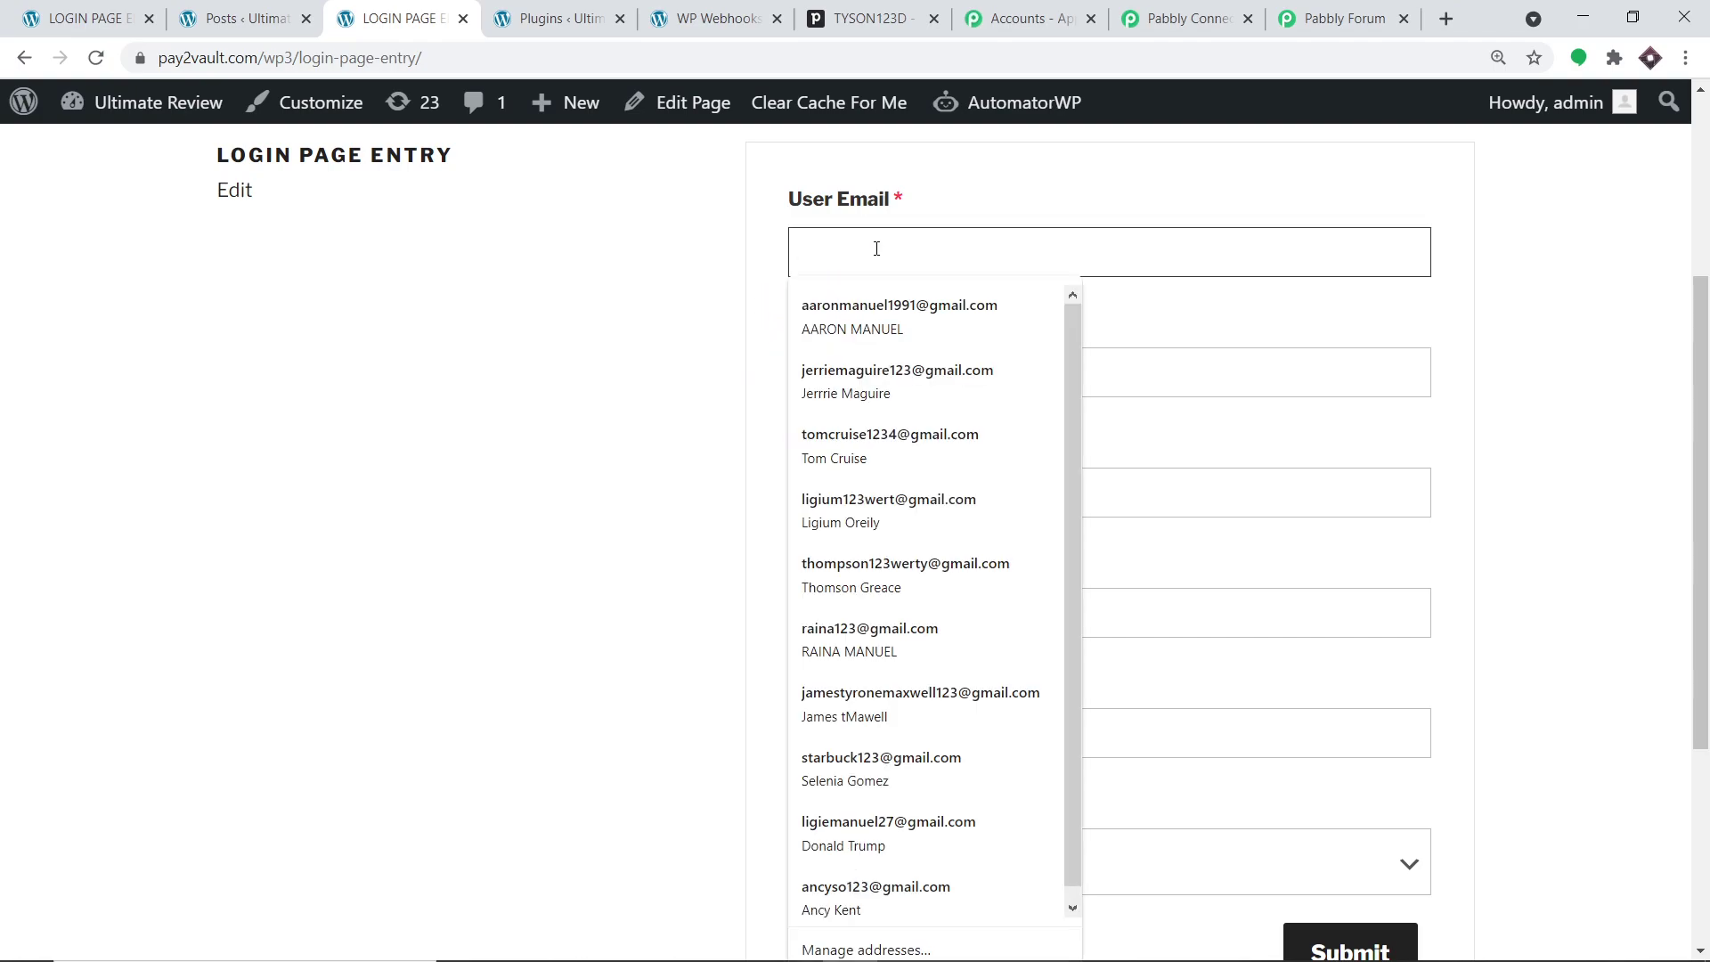
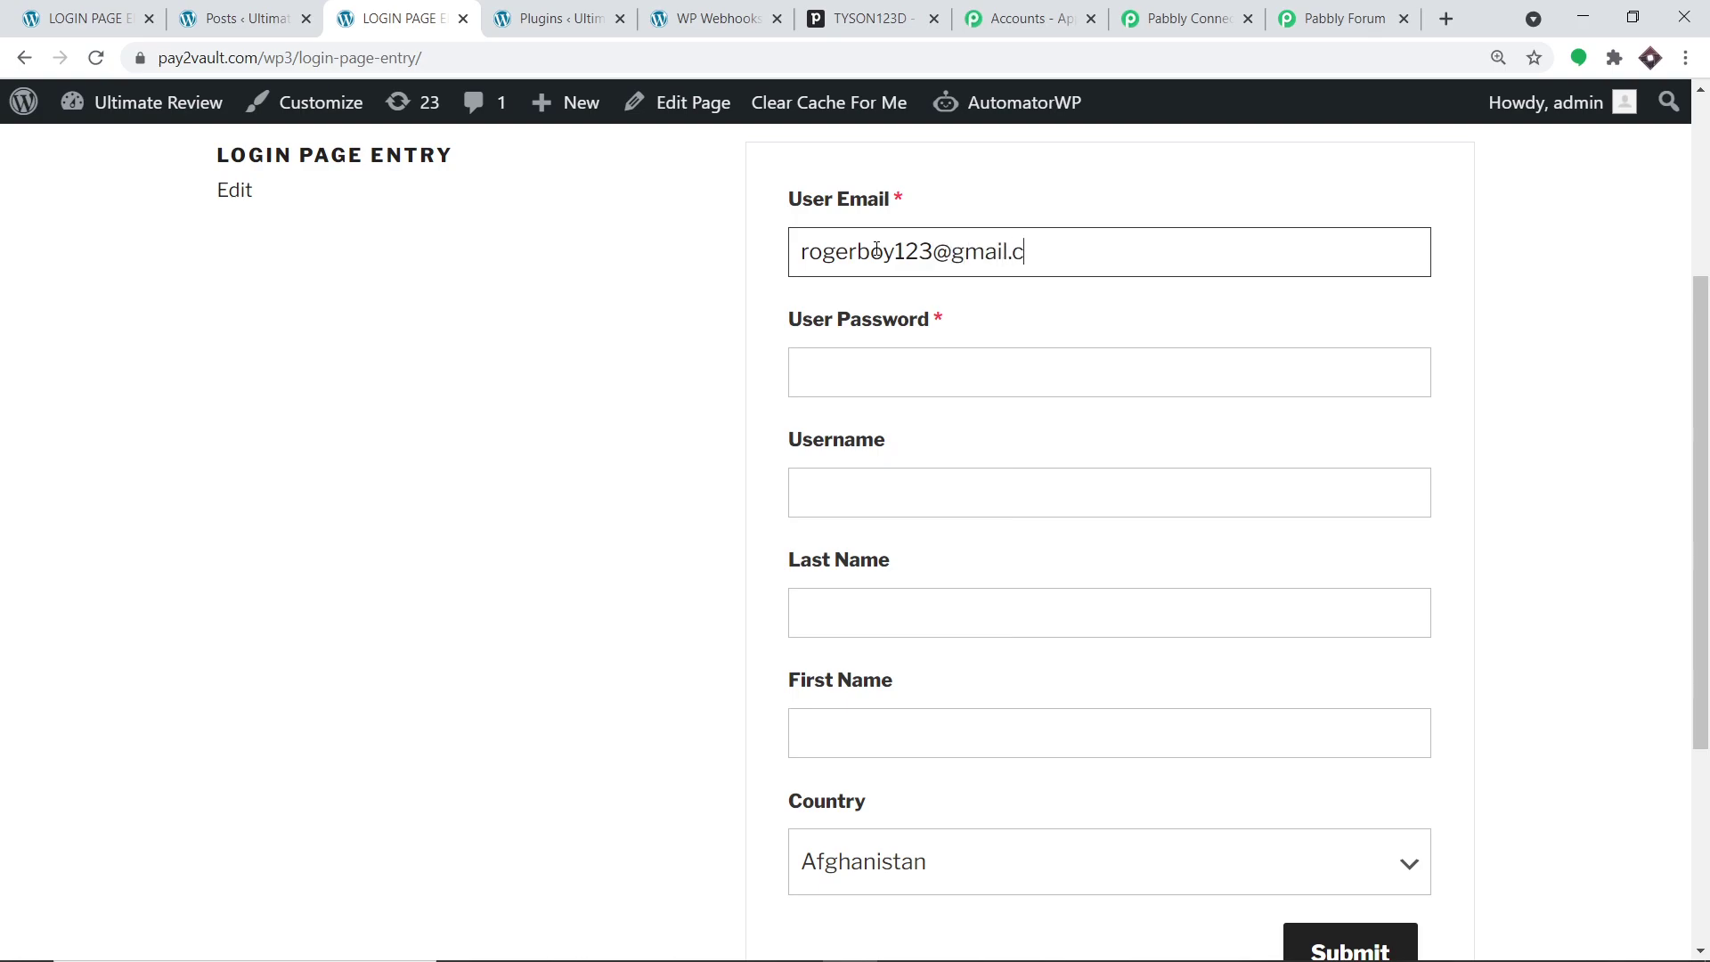
click(863, 371)
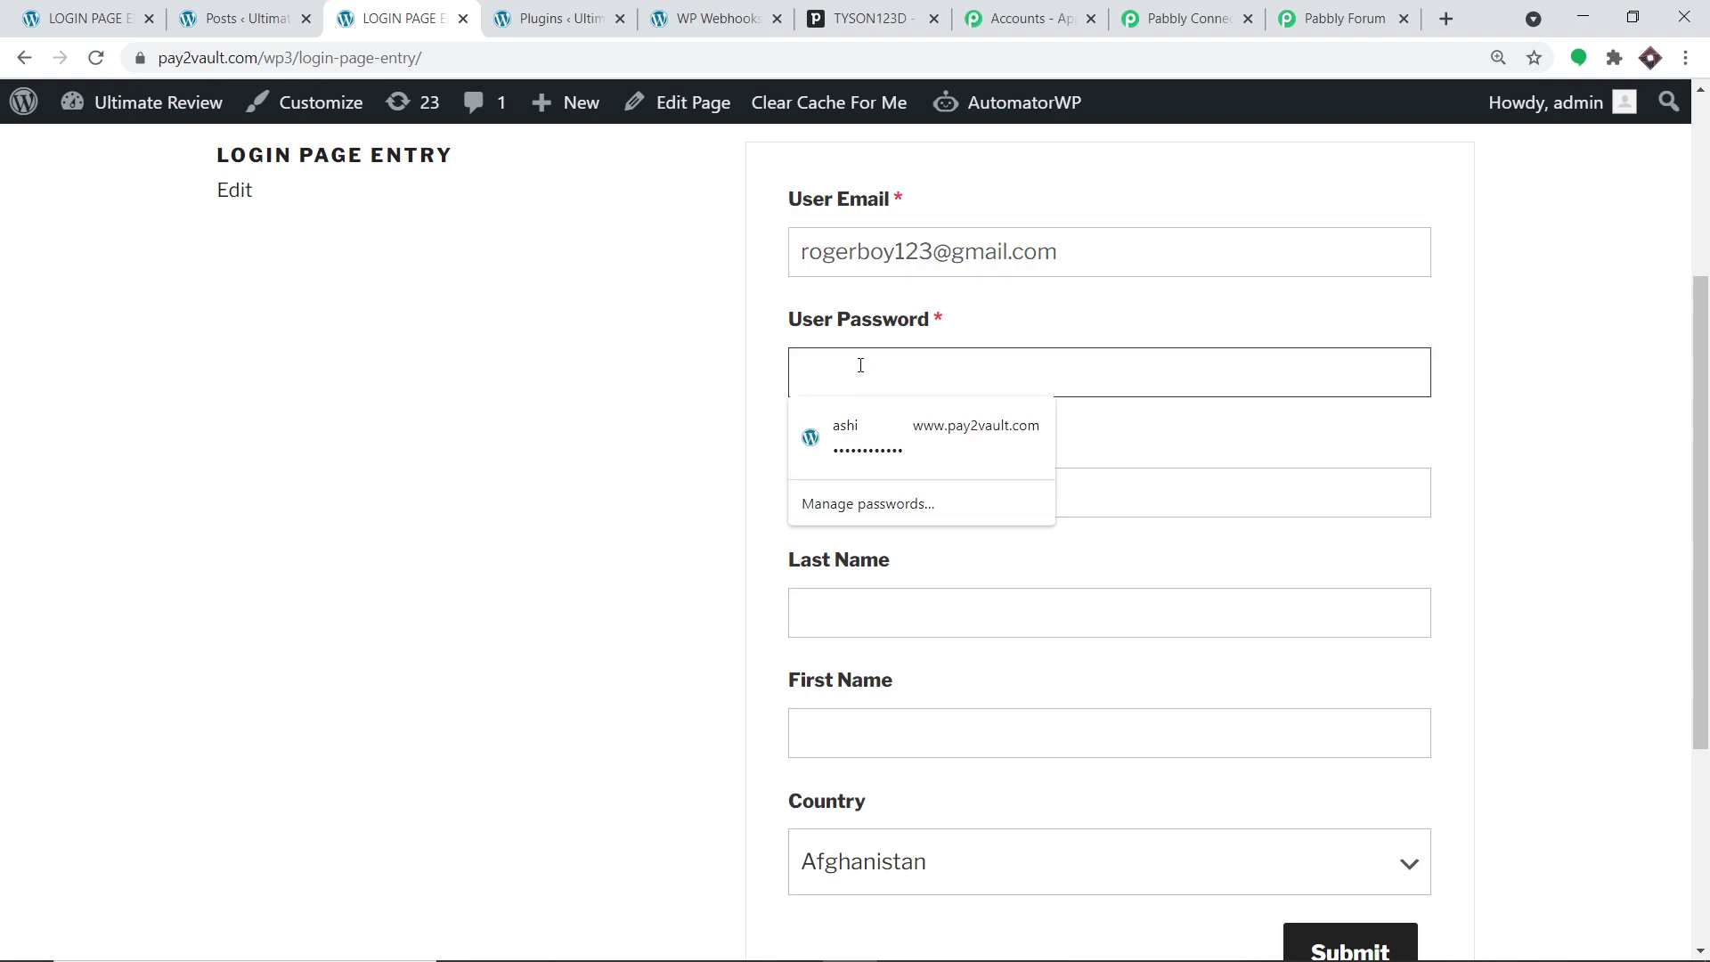
text(password)
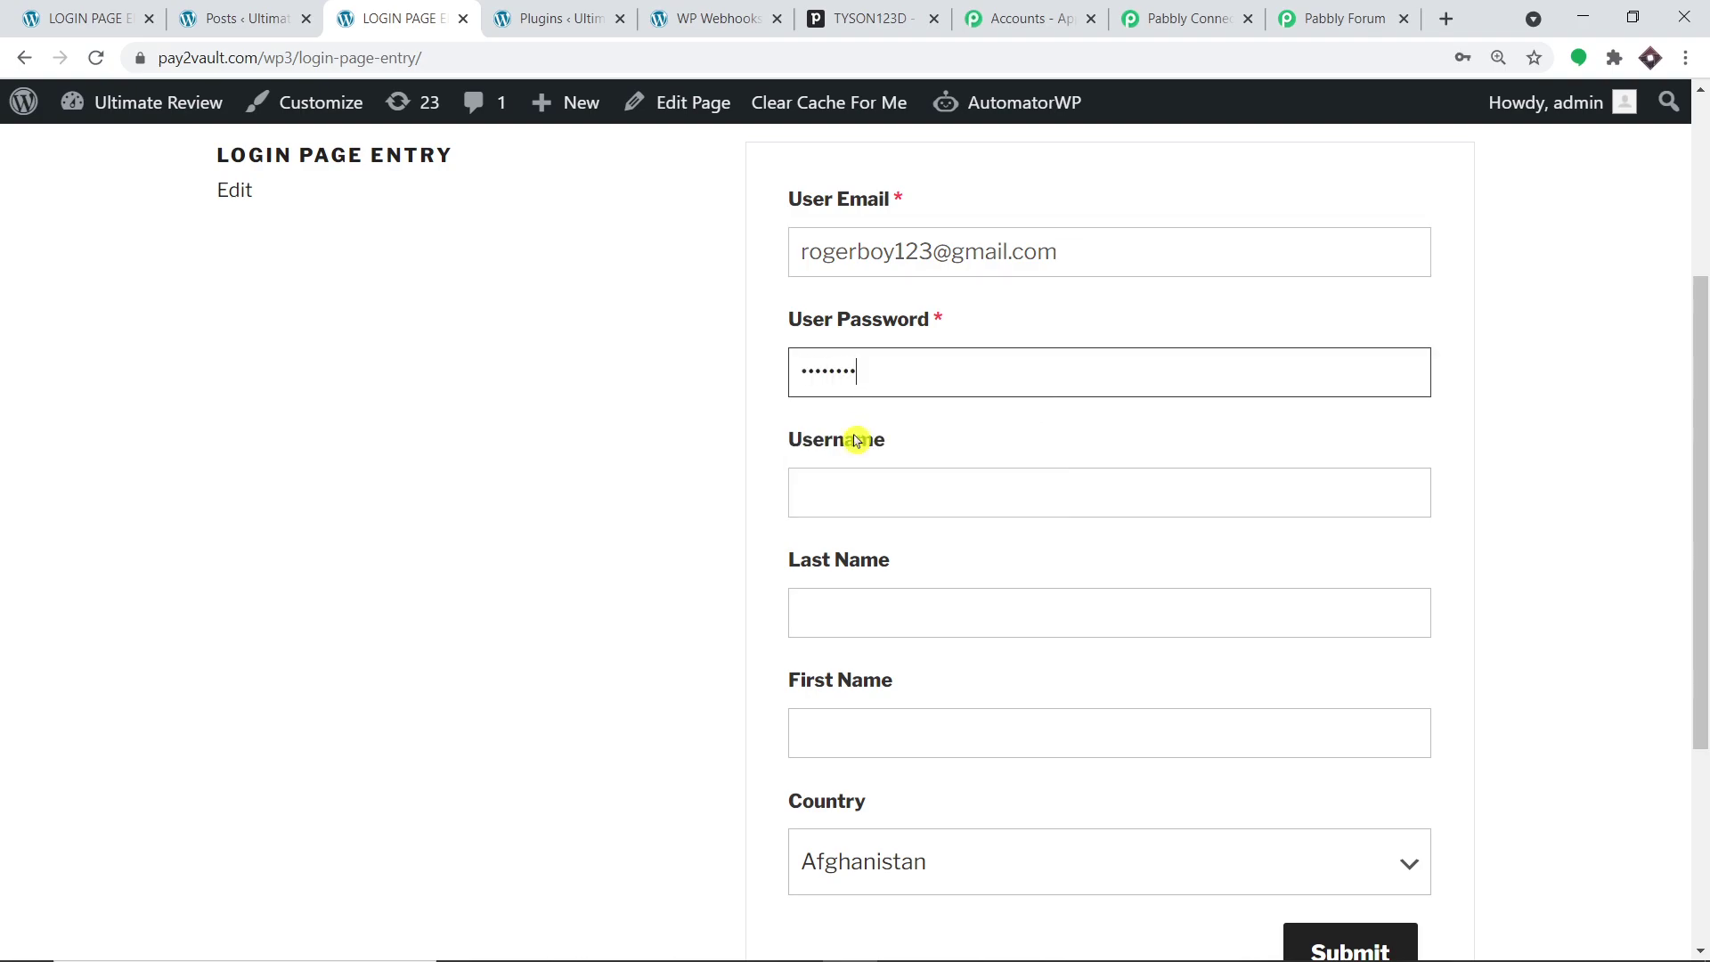
click(851, 500)
text(RO)
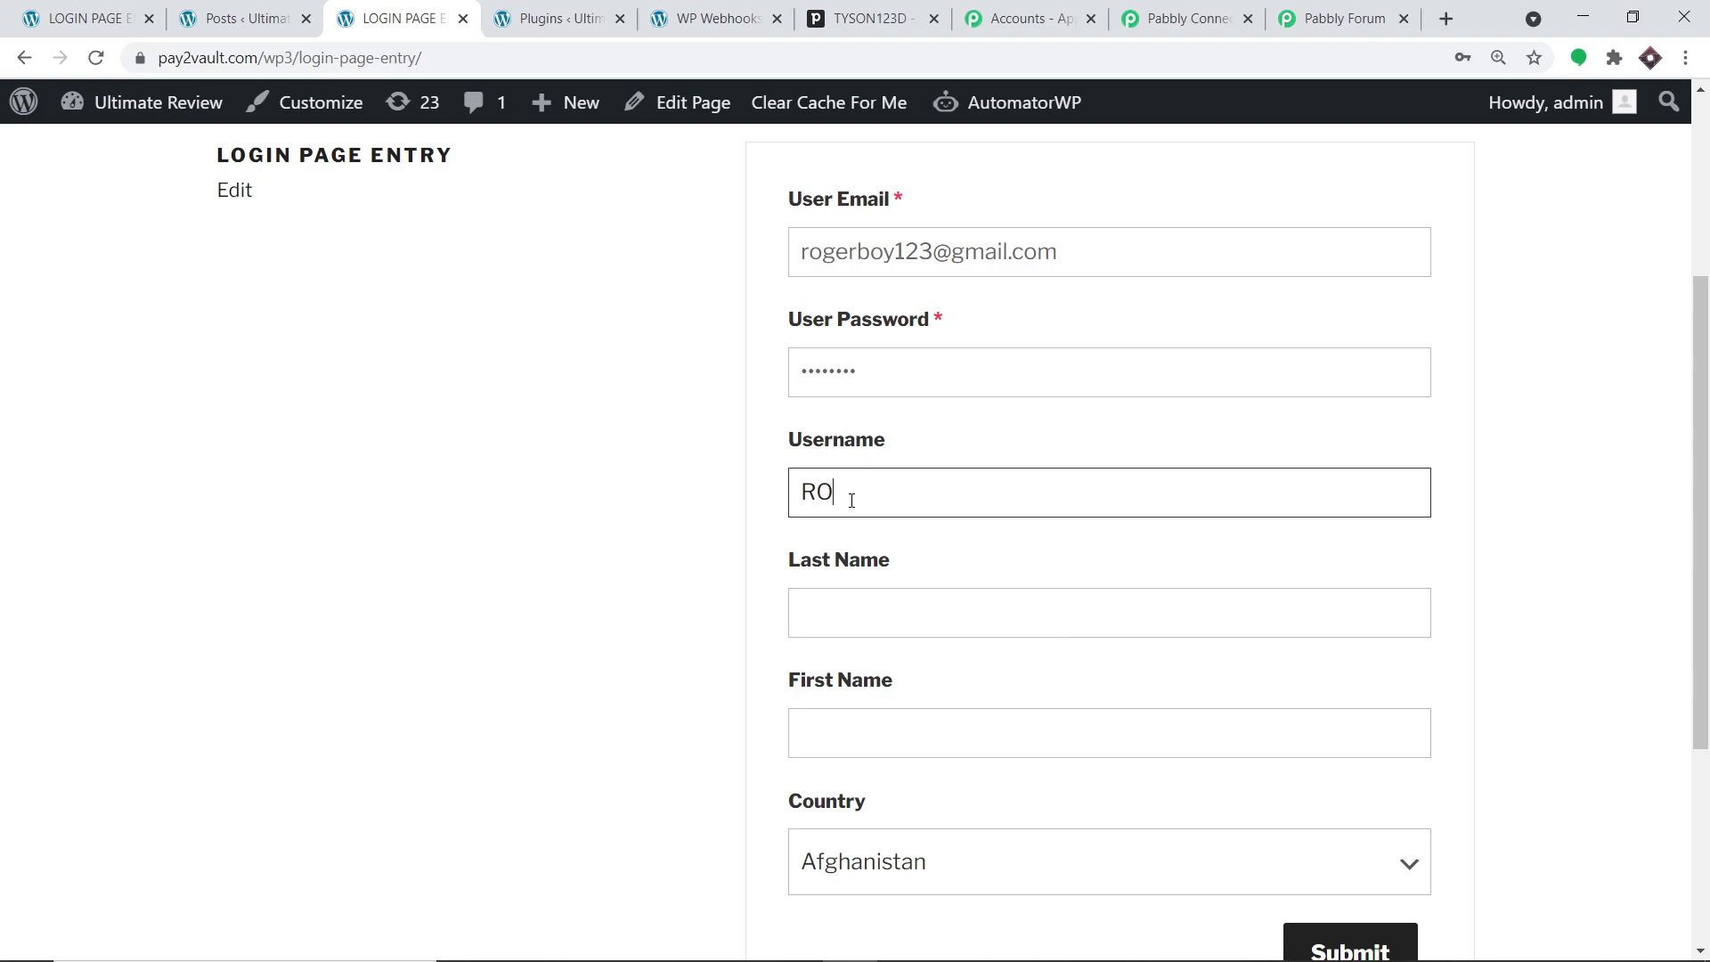
text(GERBOY12)
Fill in the user's last and first names, choose Armenia as country, and submit
click(866, 605)
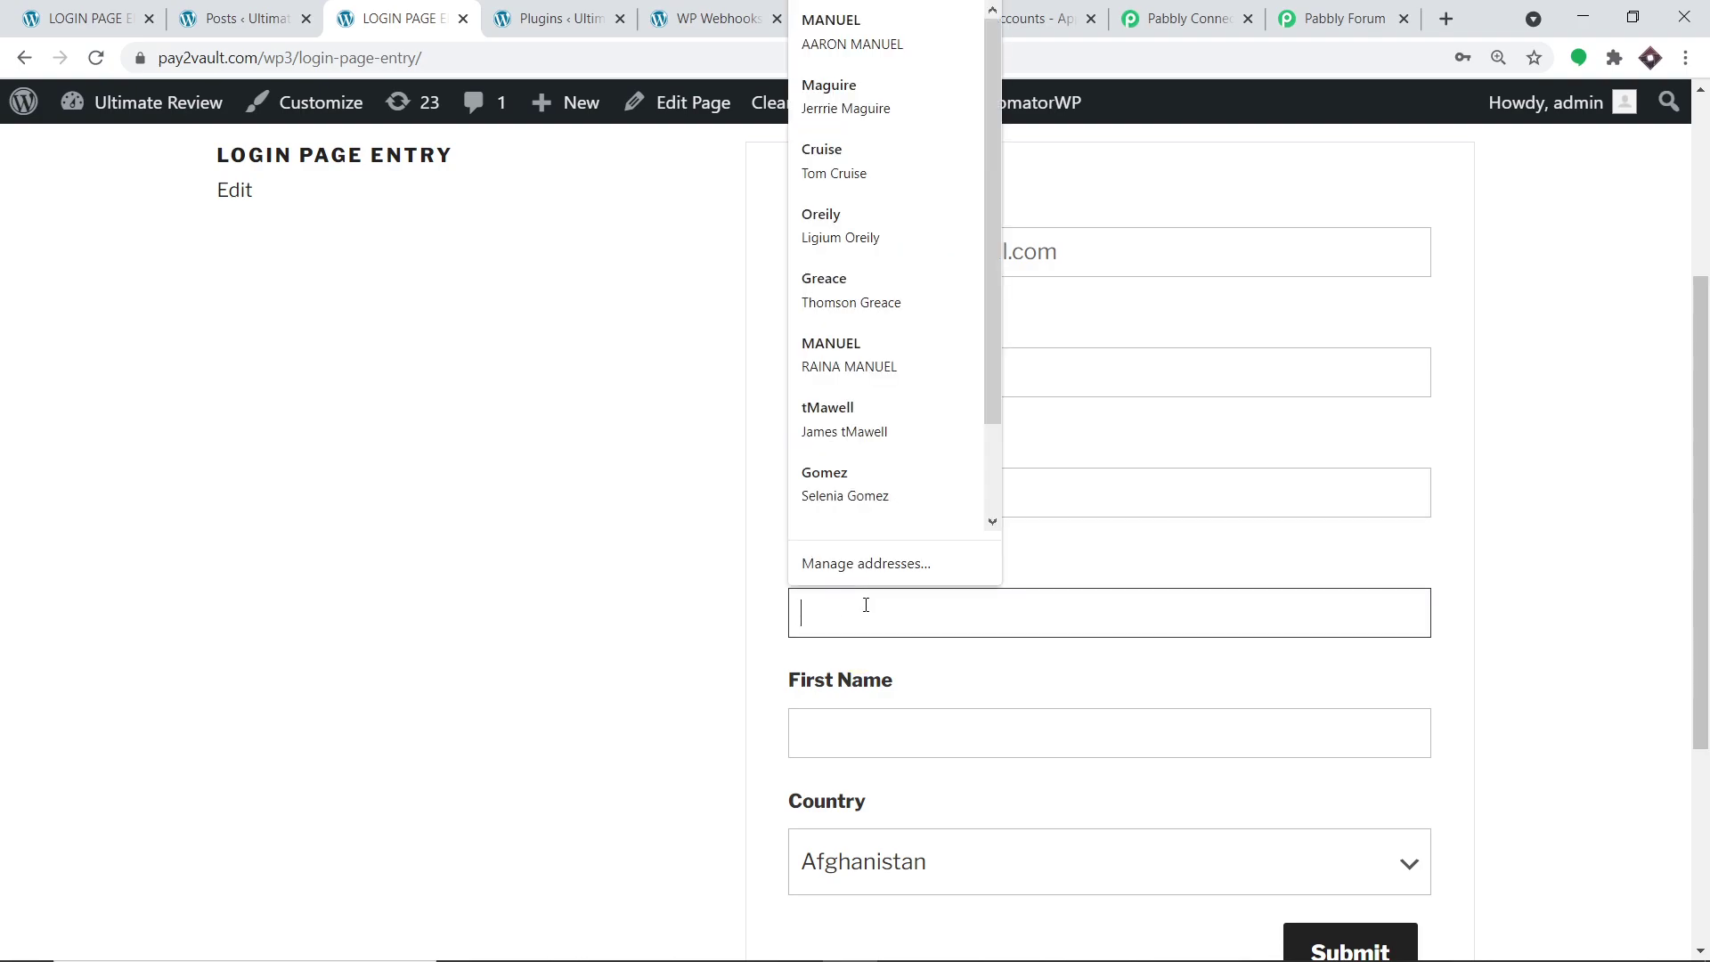
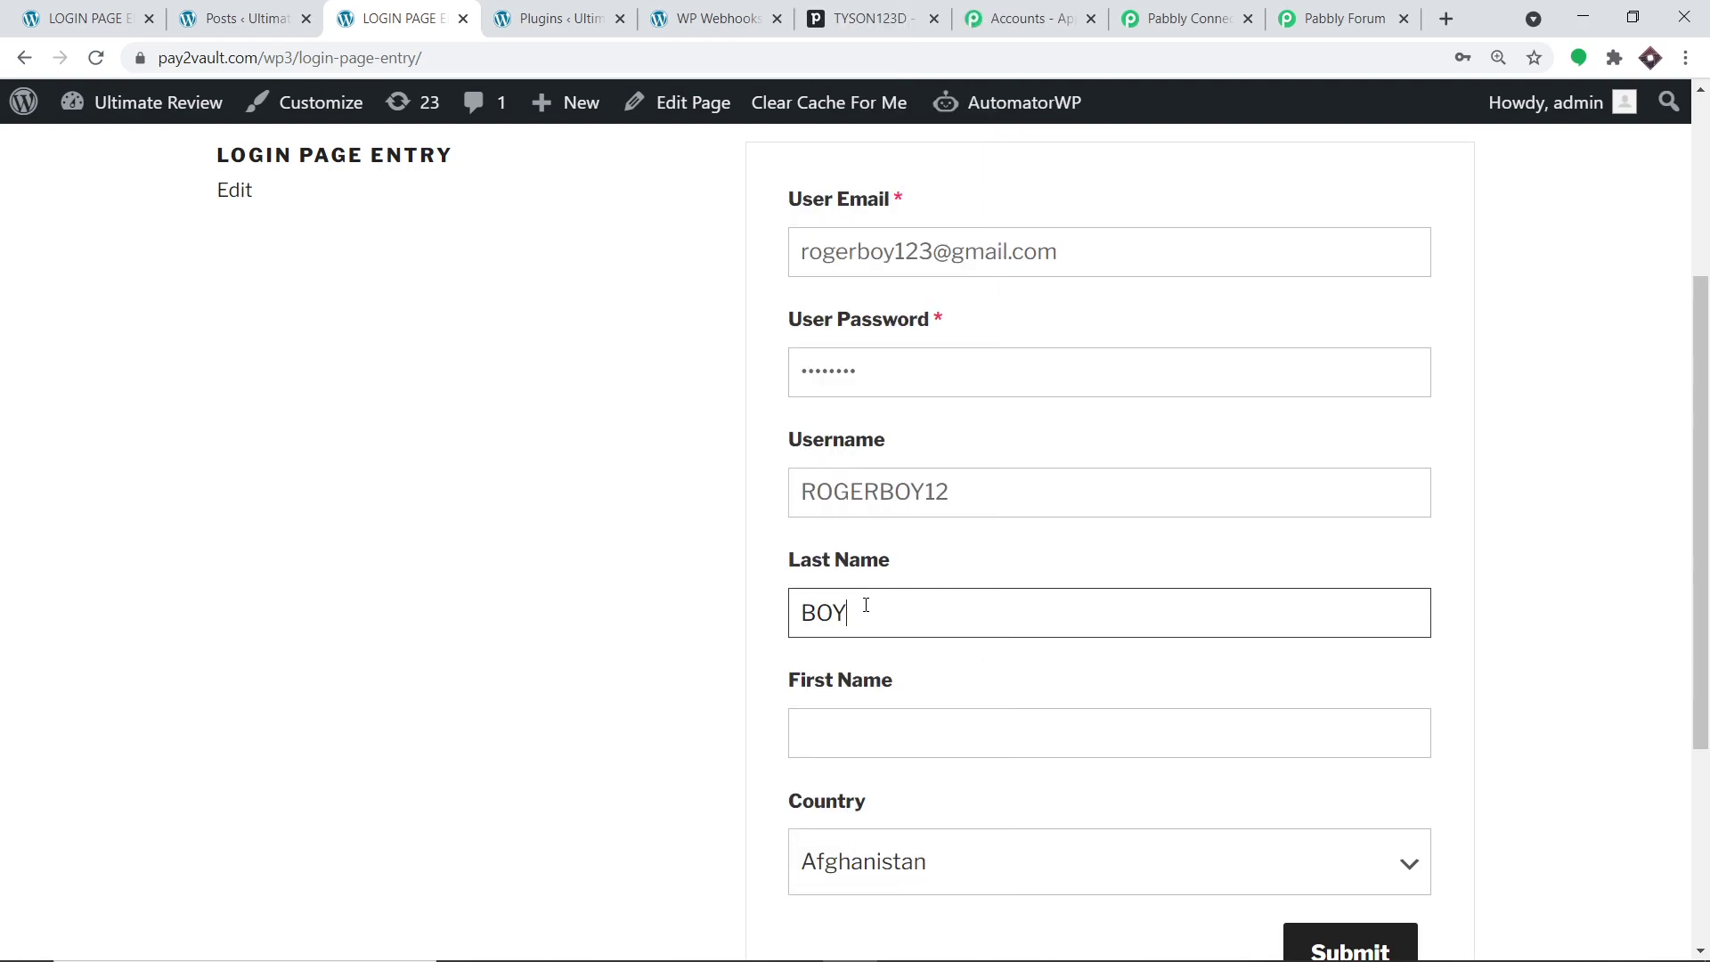
click(854, 718)
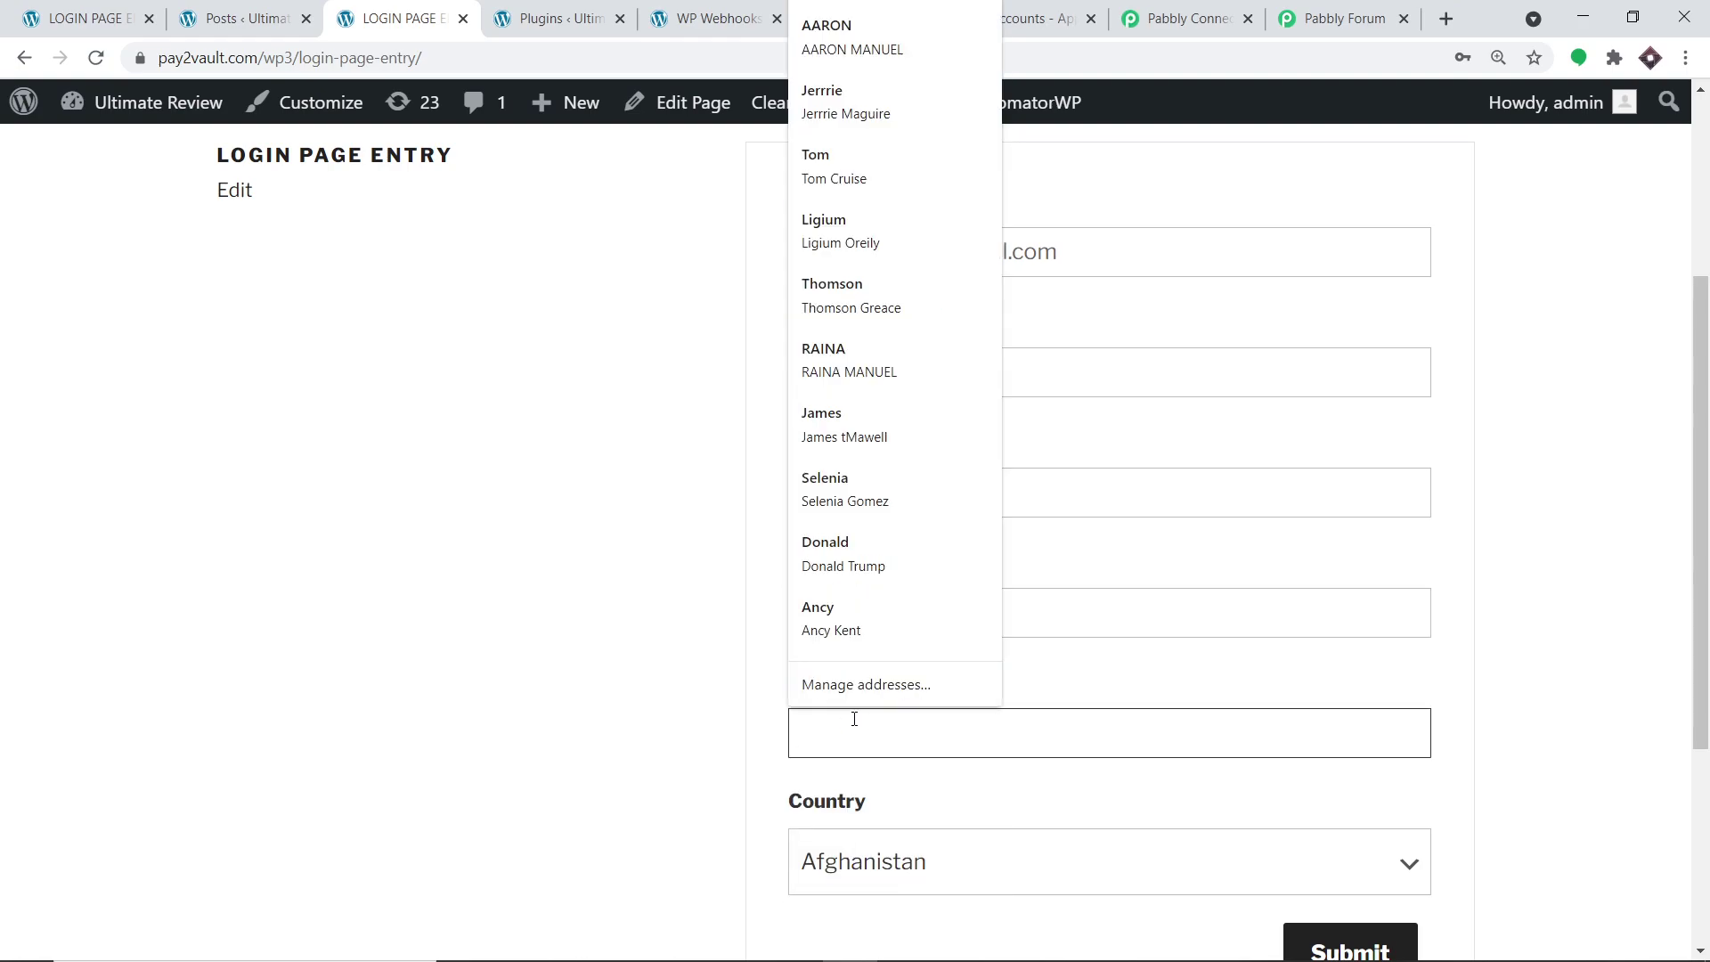
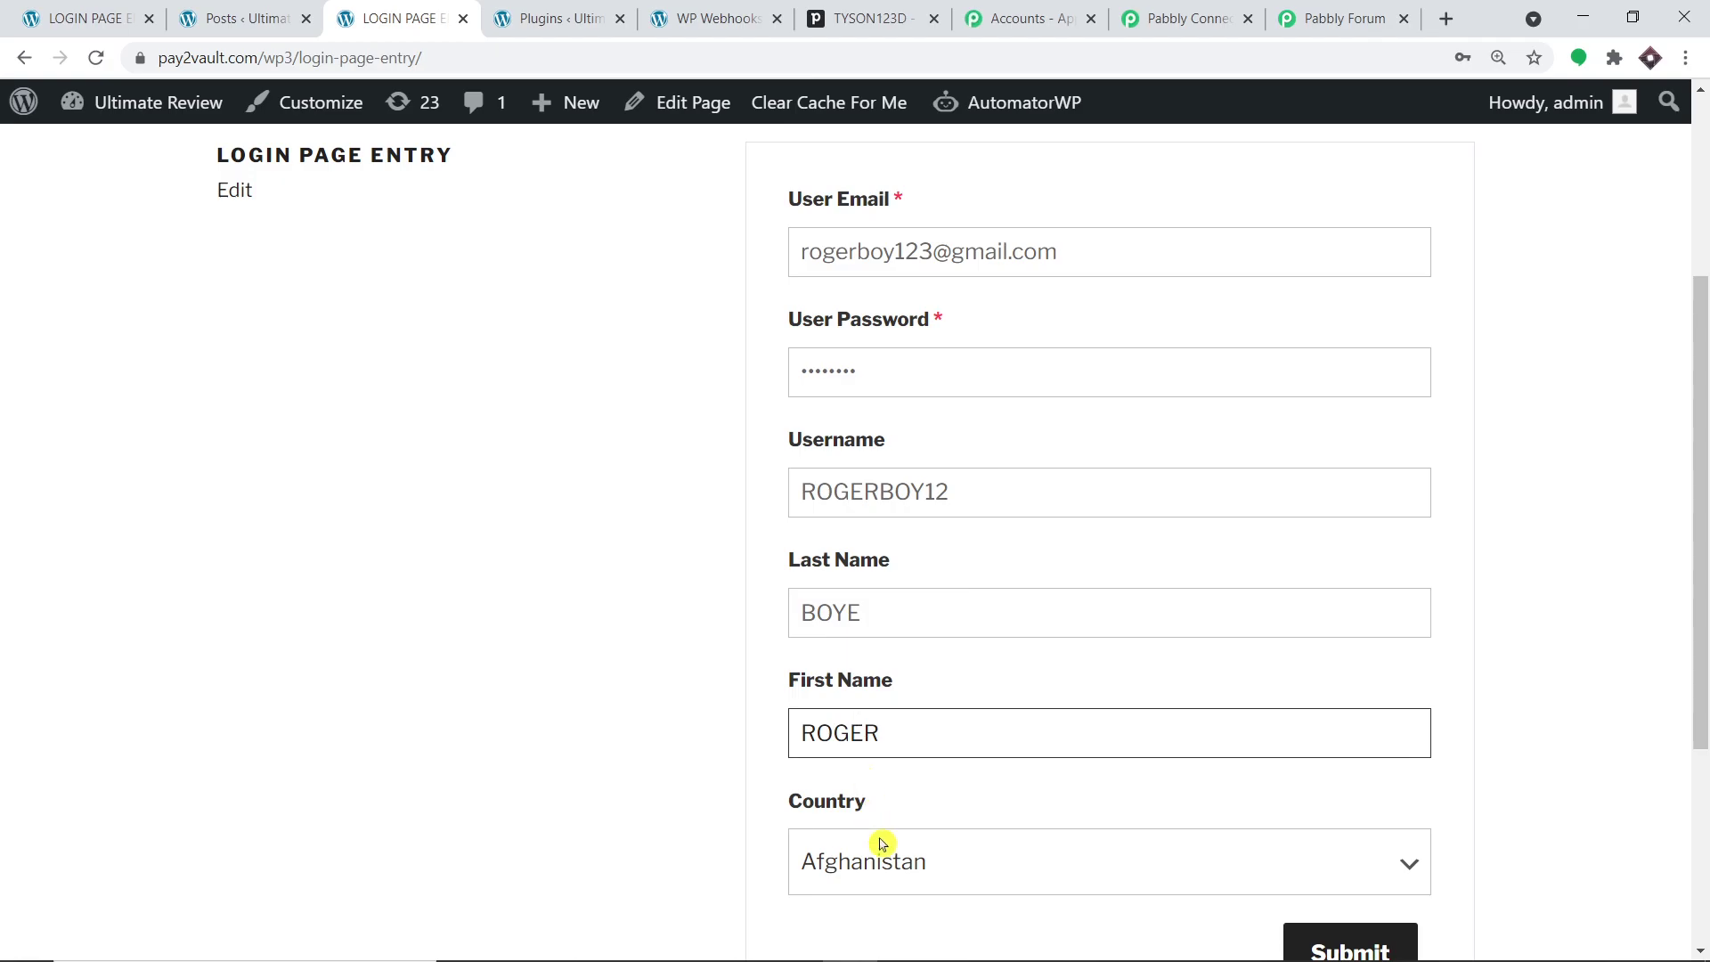
click(882, 843)
click(840, 609)
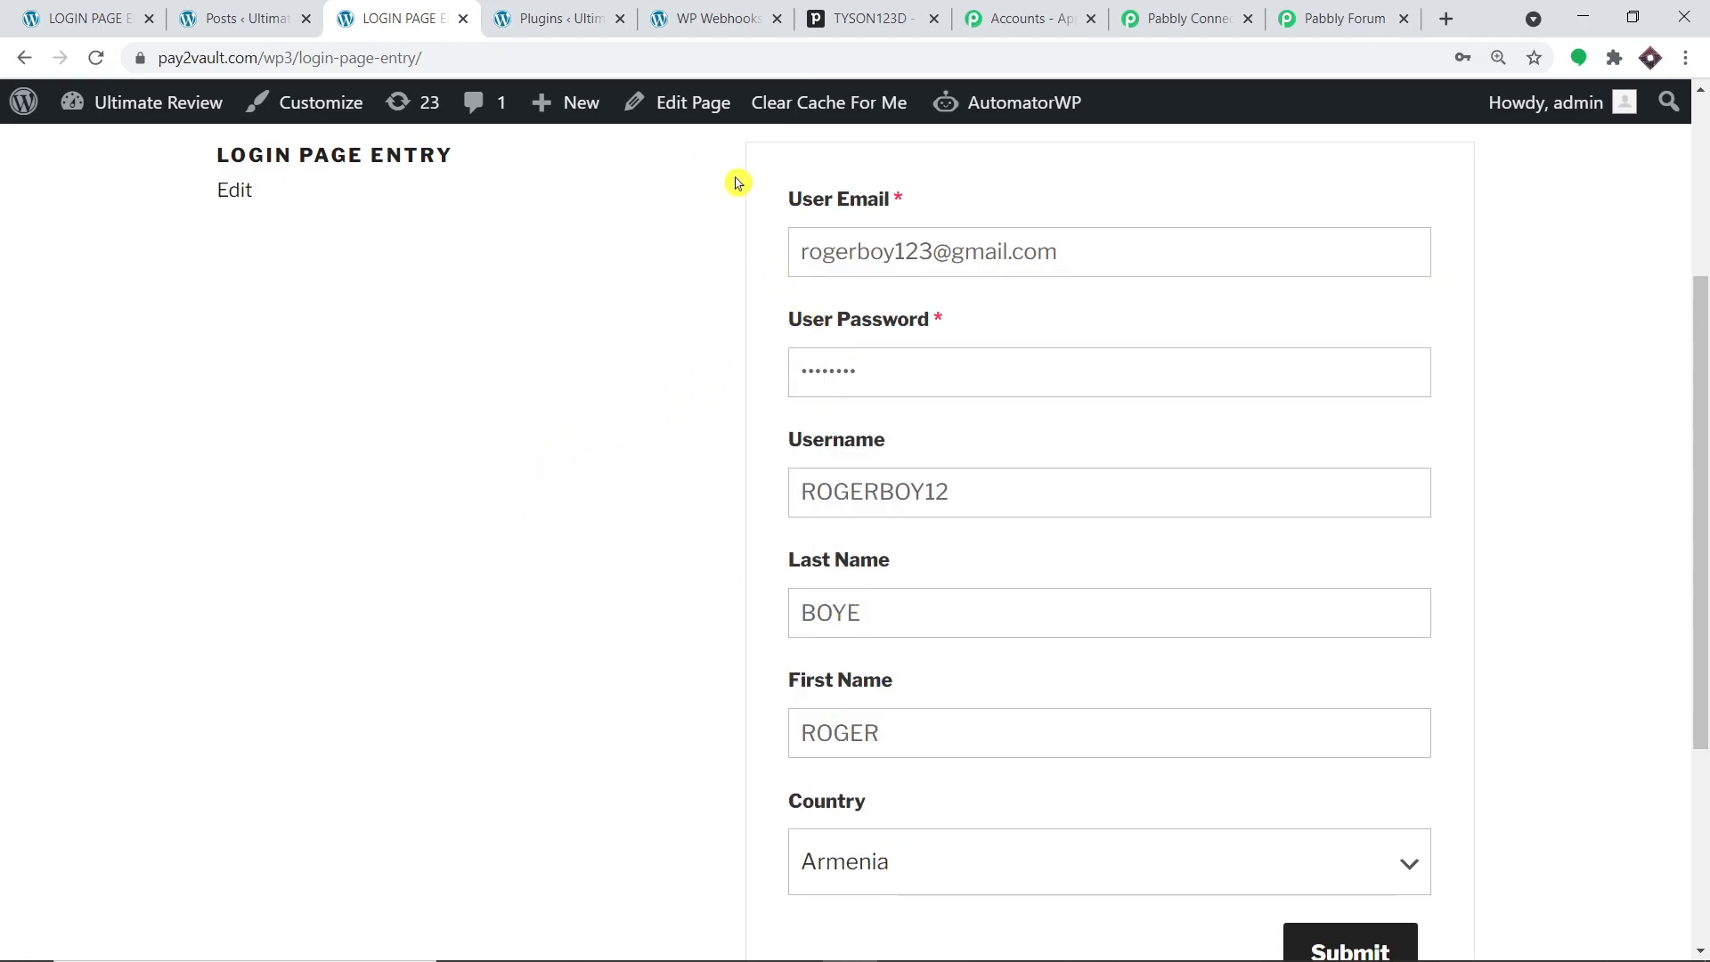
scroll(944, 828, down, 1)
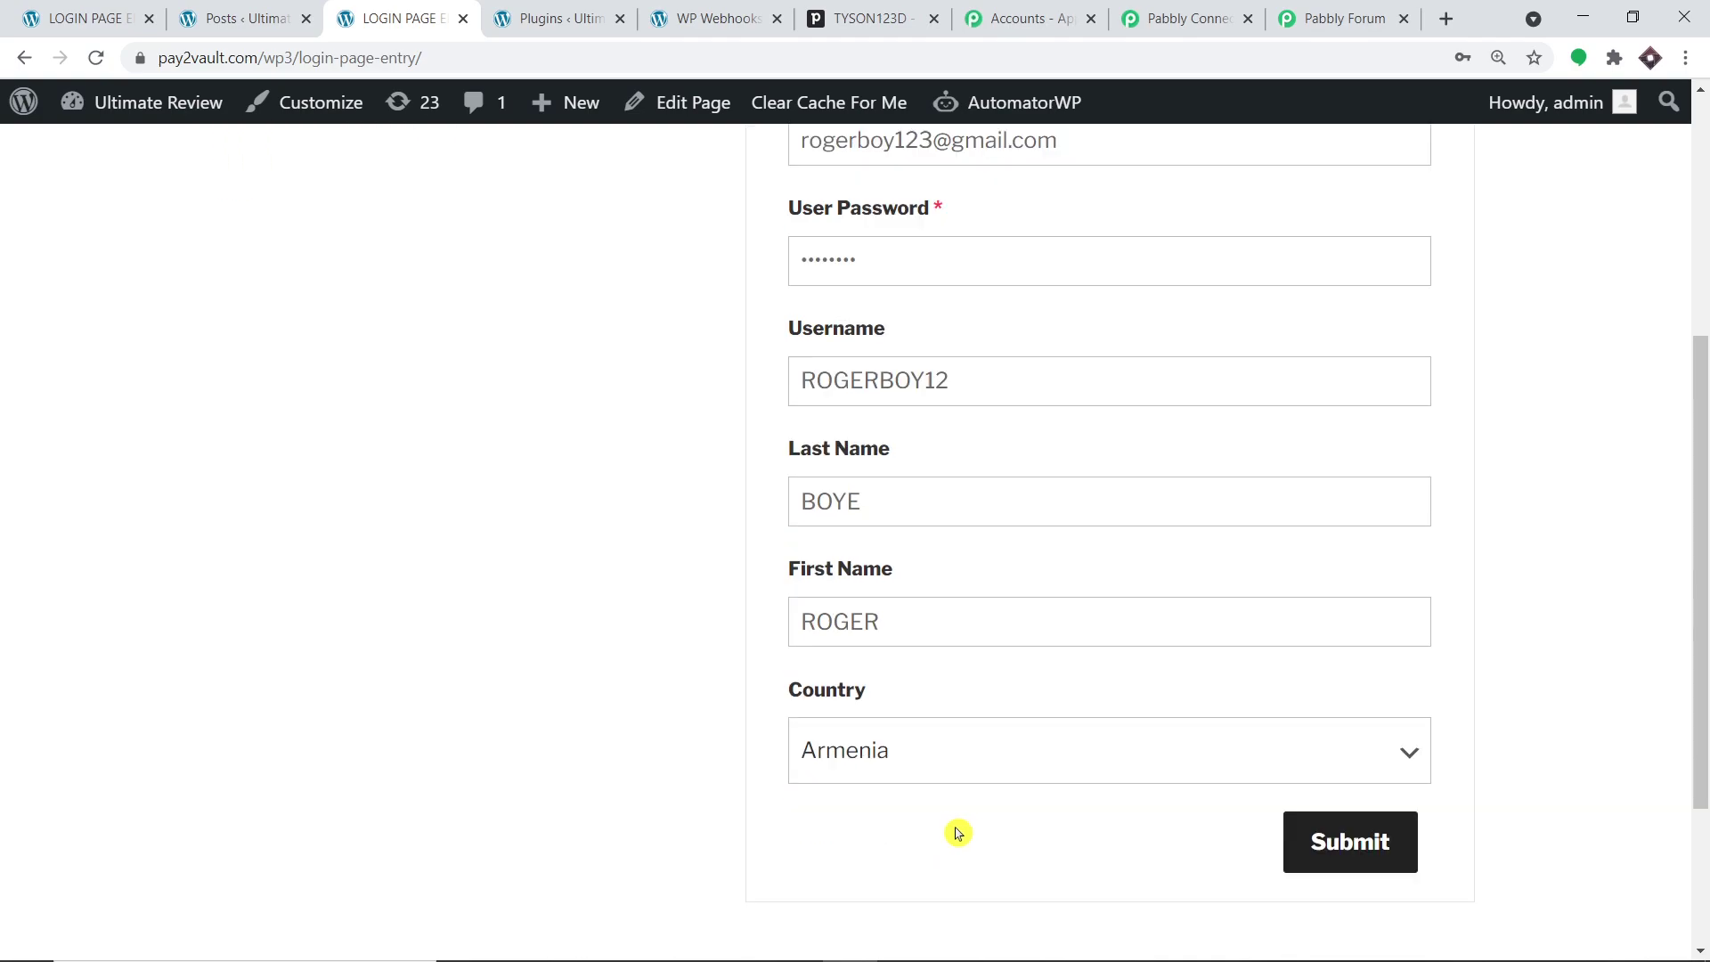
click(1326, 841)
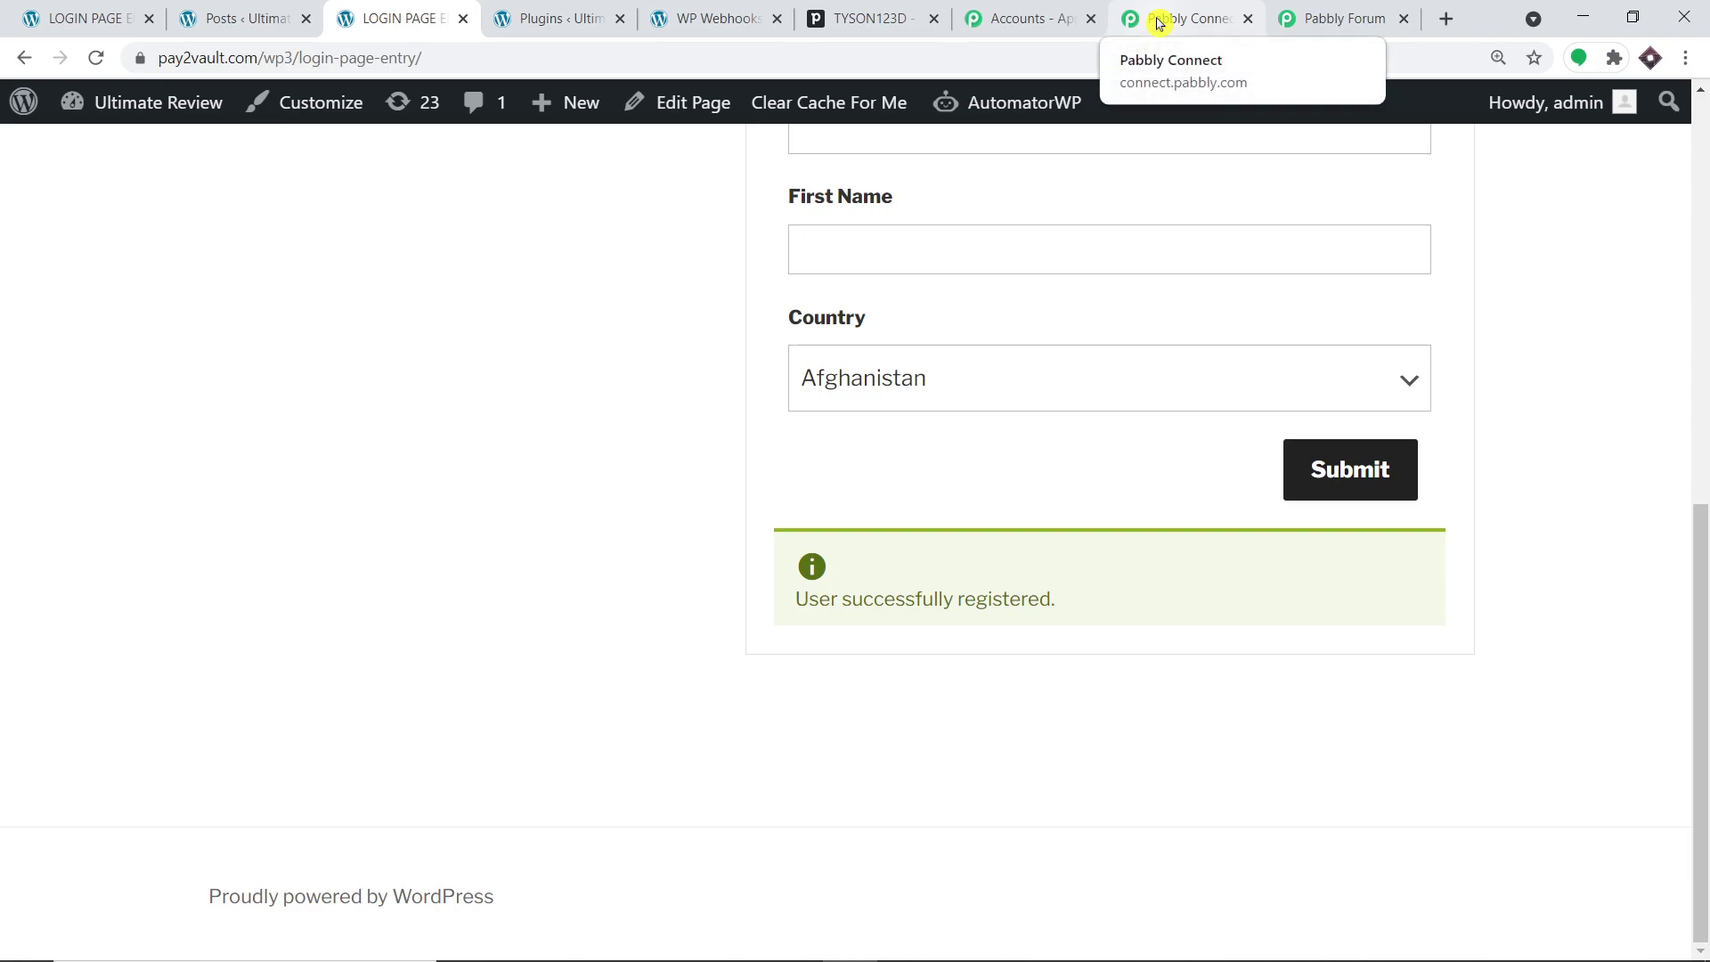
Scroll through the captured webhook response, checking the user's names, form ID 49505 and country AM
click(1158, 22)
drag(1701, 415, 1703, 574)
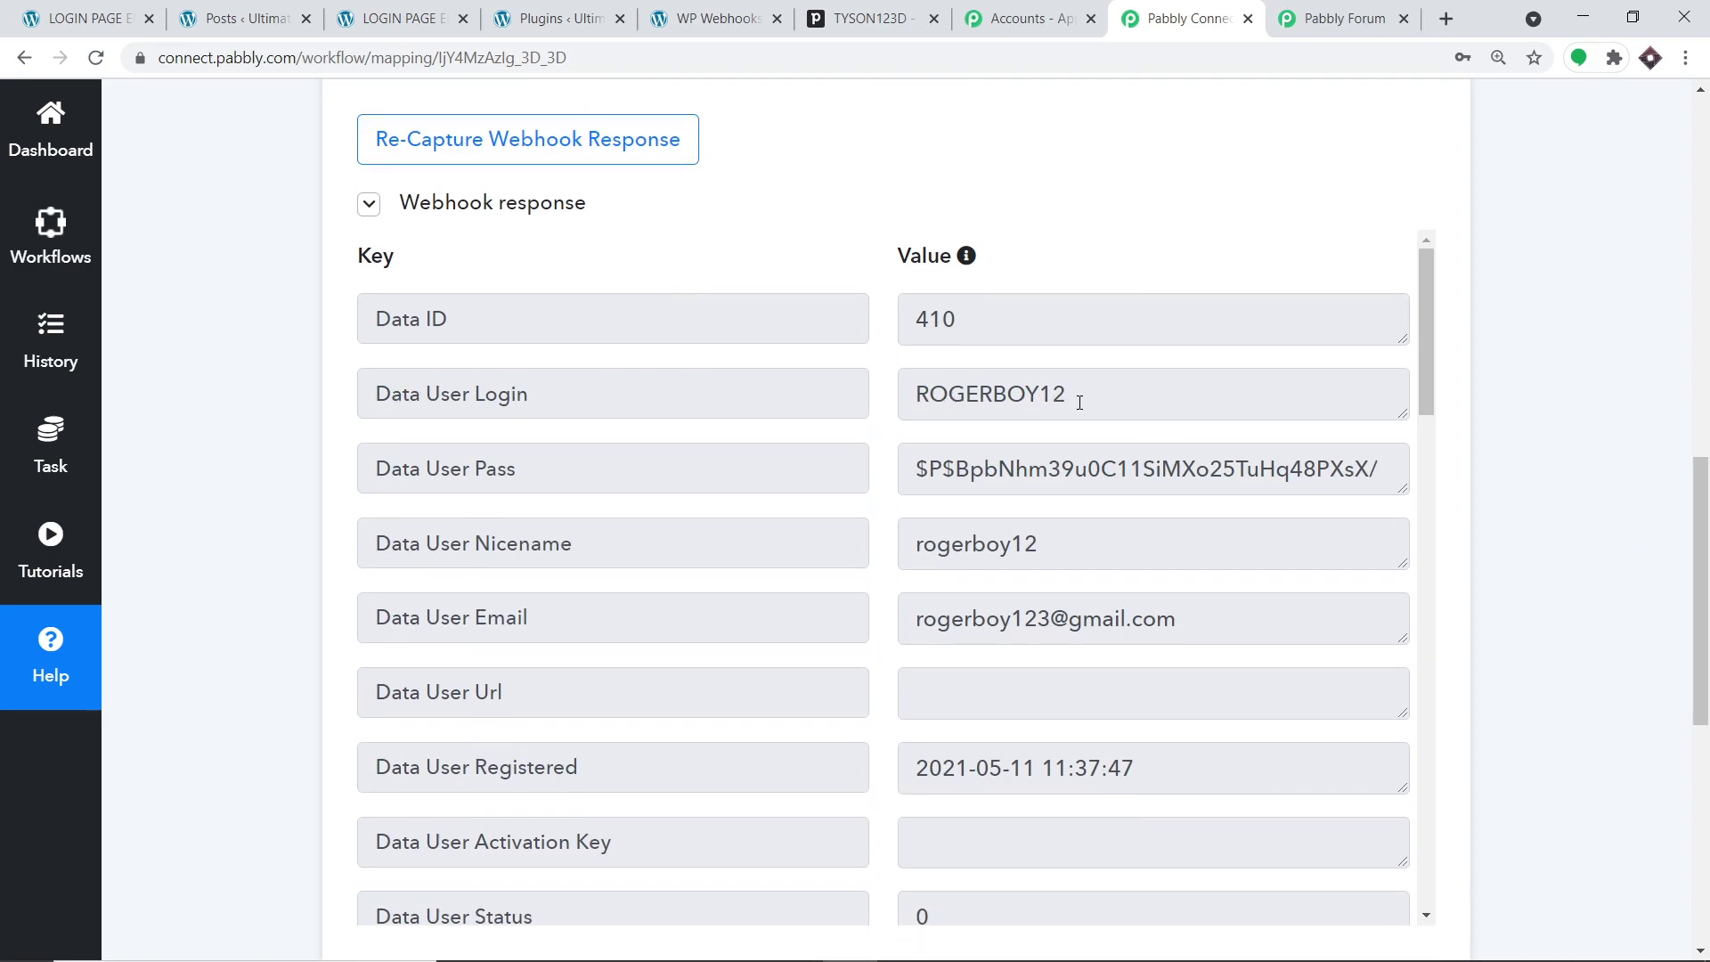
scroll(1028, 421, down, 3)
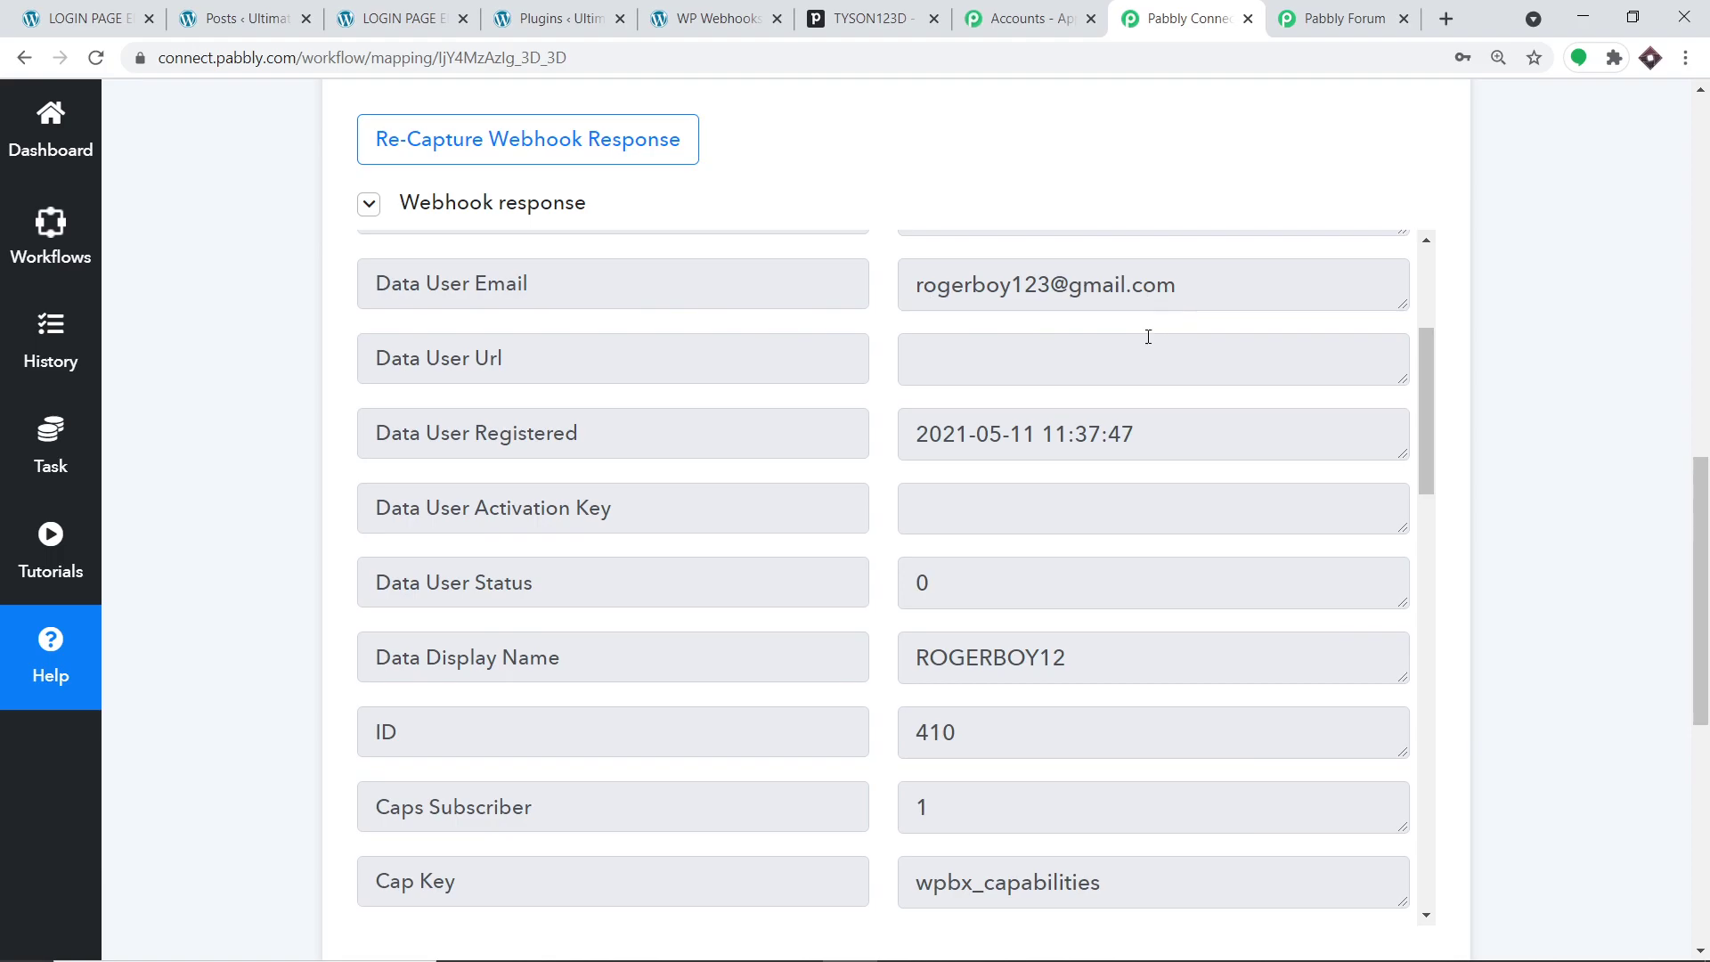
scroll(1060, 432, down, 1)
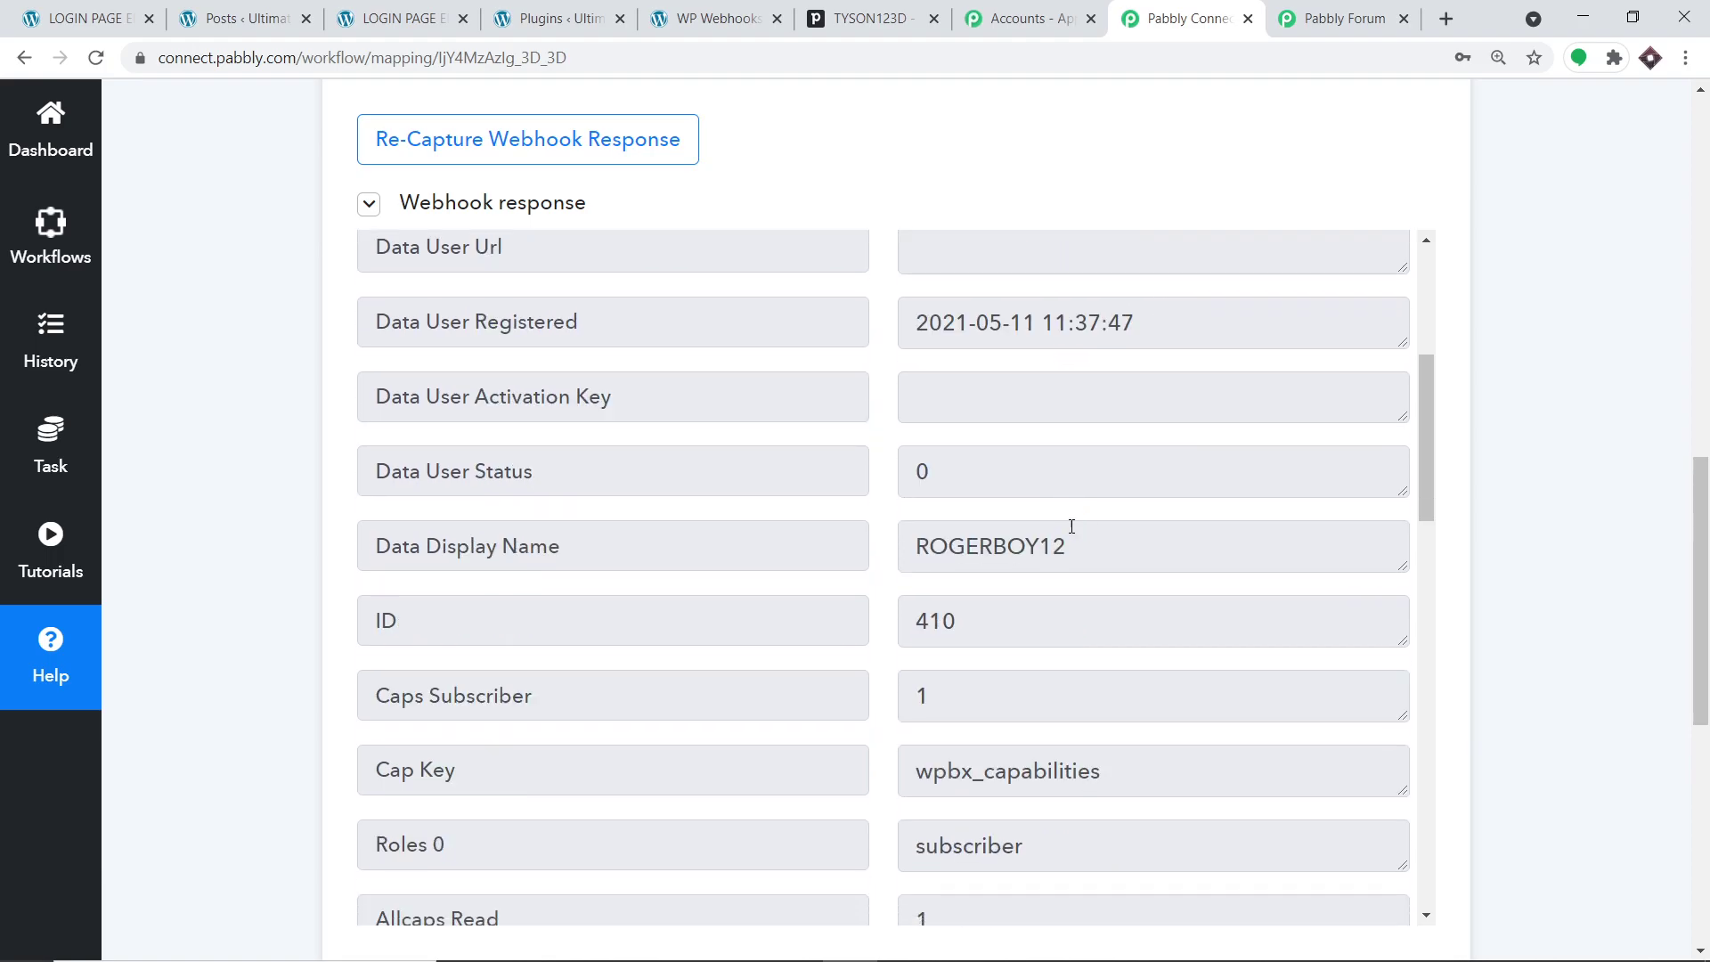
scroll(1073, 546, down, 6)
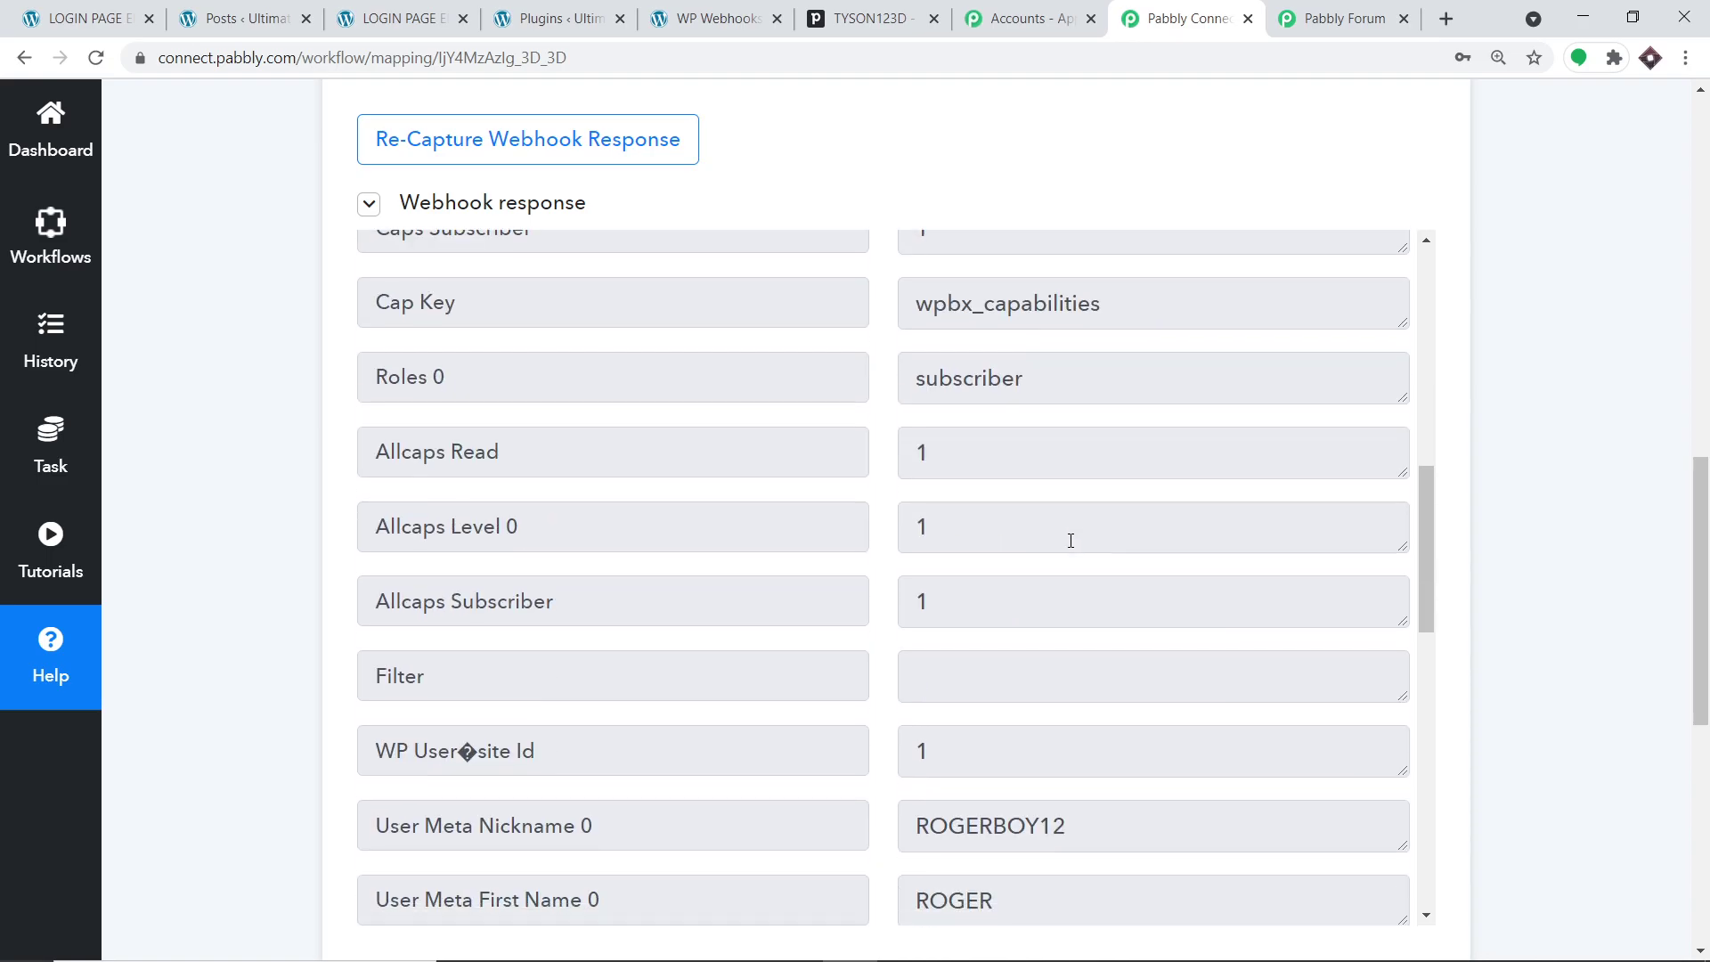
scroll(1069, 535, down, 3)
scroll(820, 374, down, 1)
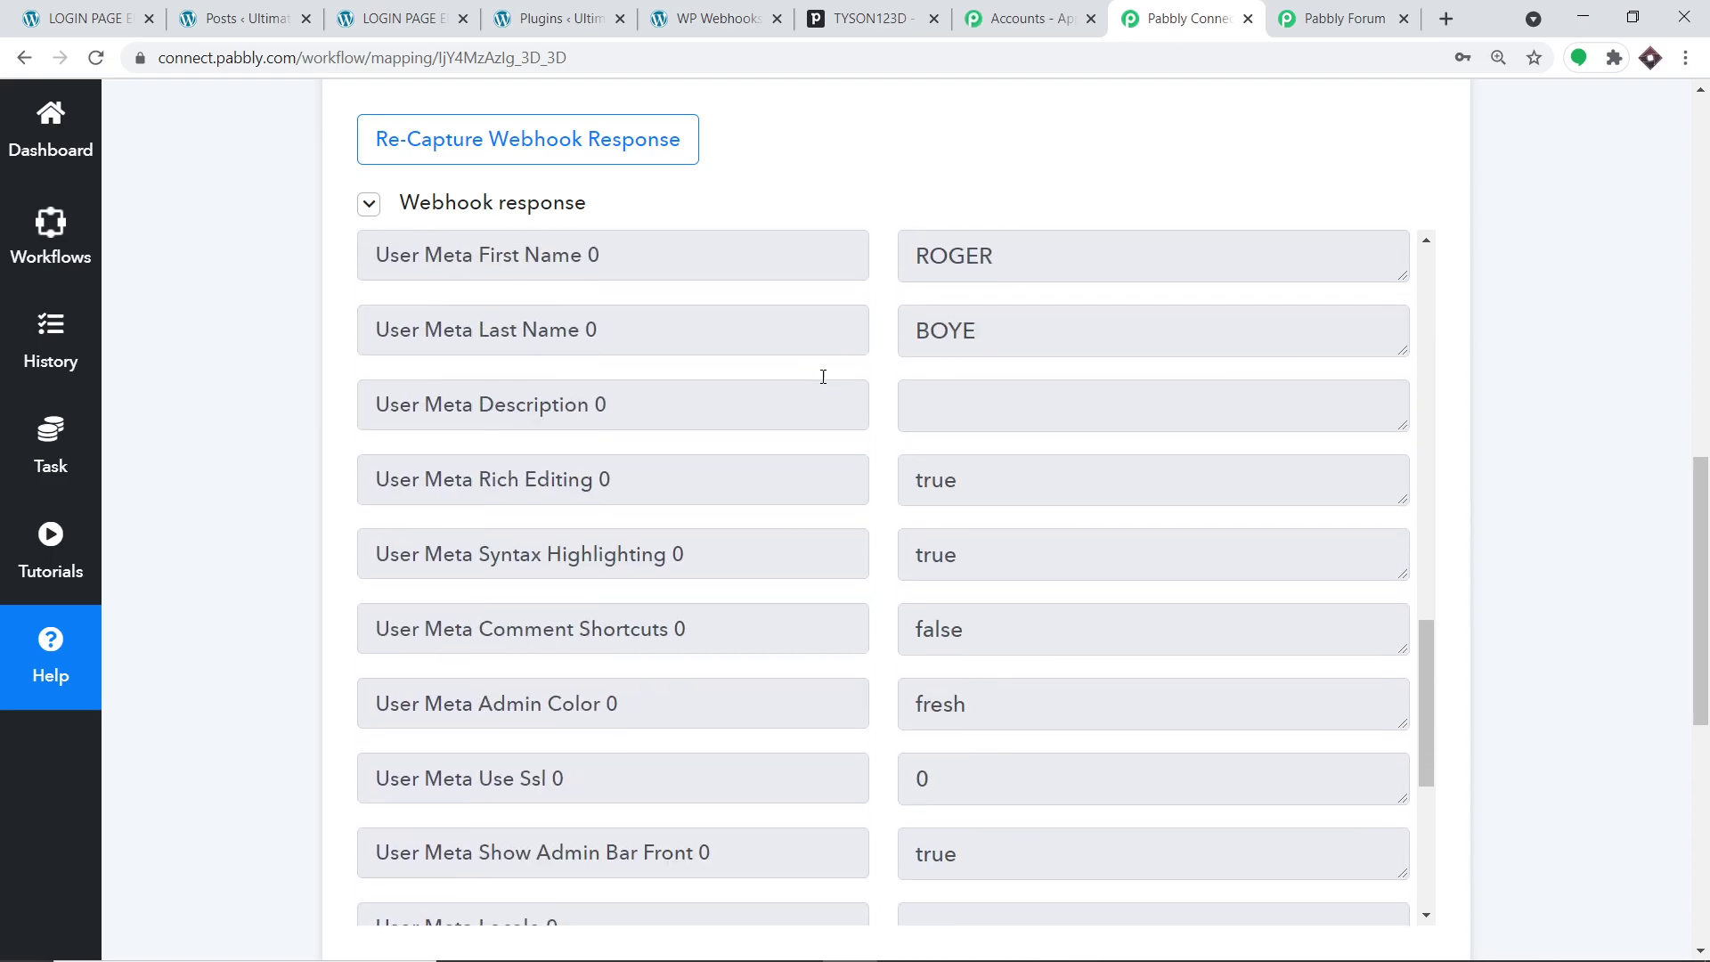
scroll(831, 387, up, 1)
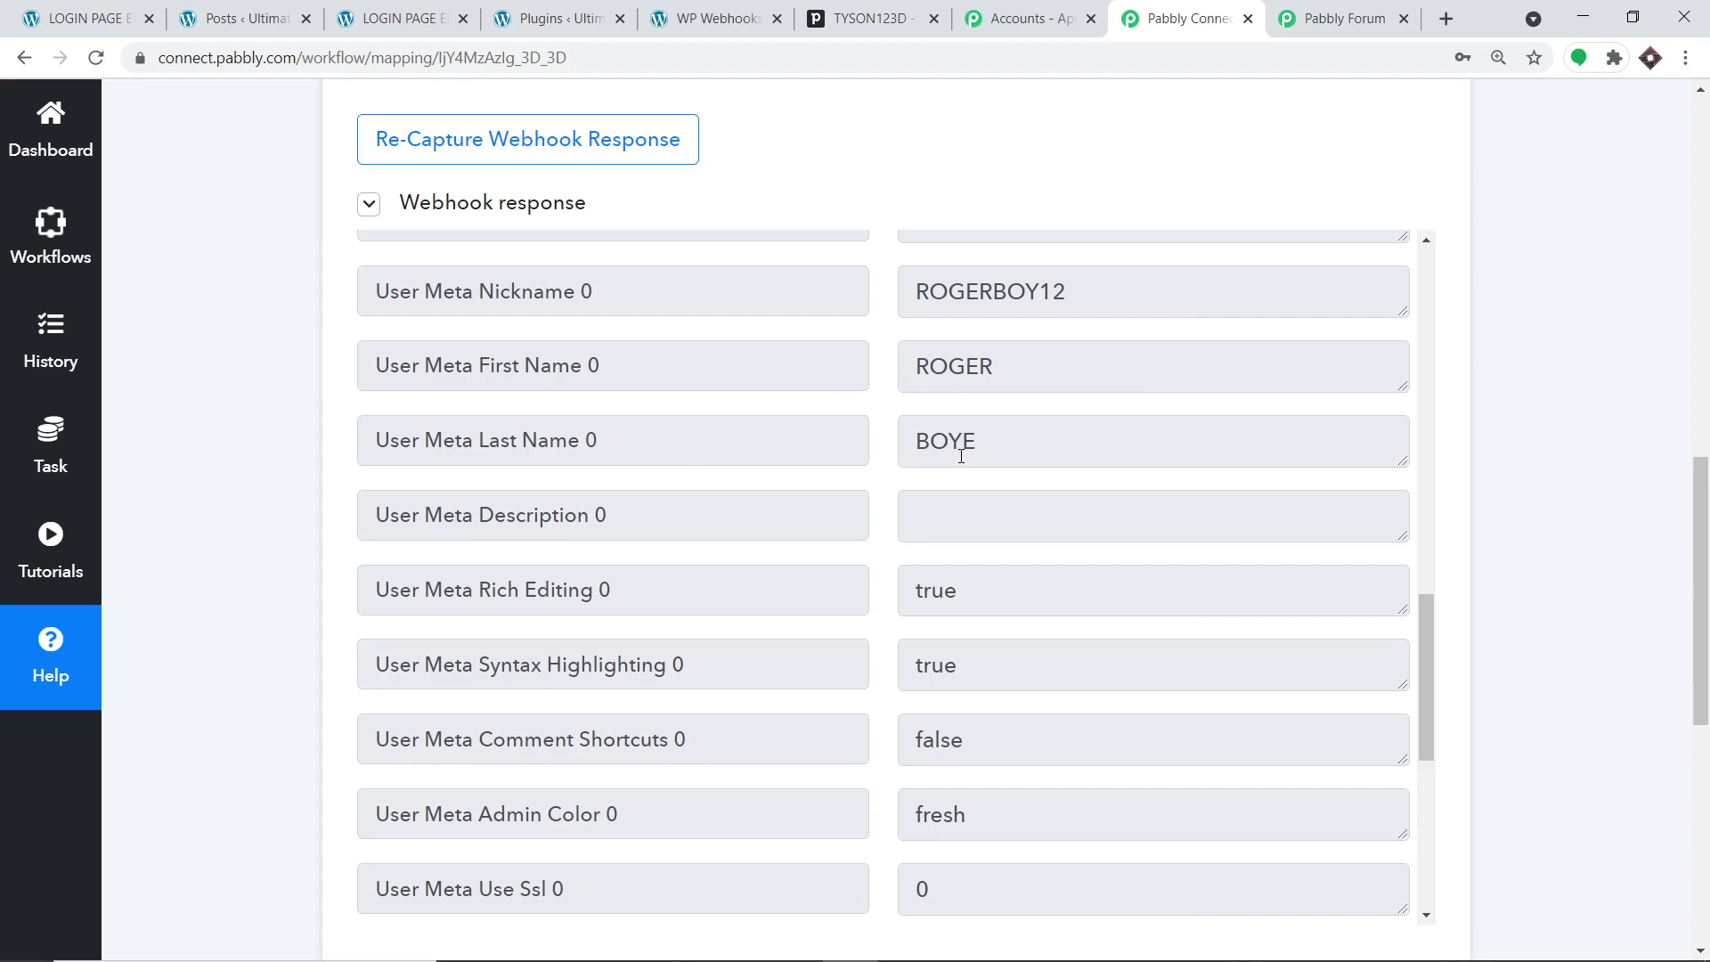
scroll(961, 456, down, 7)
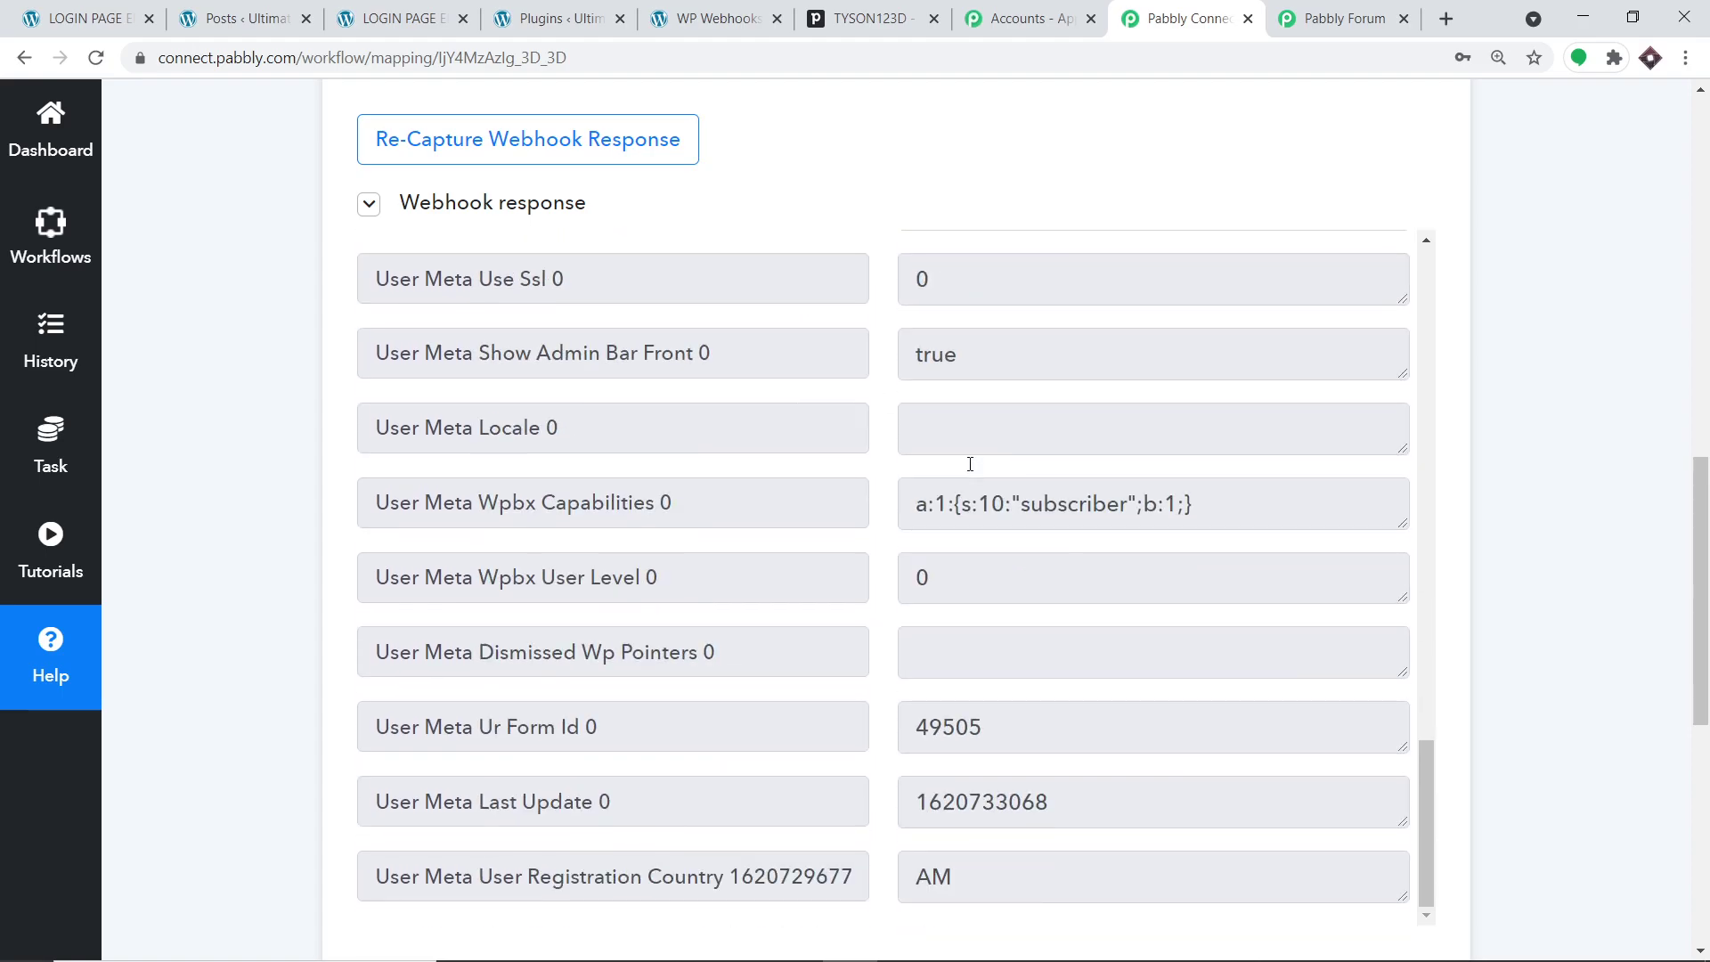
scroll(970, 464, down, 1)
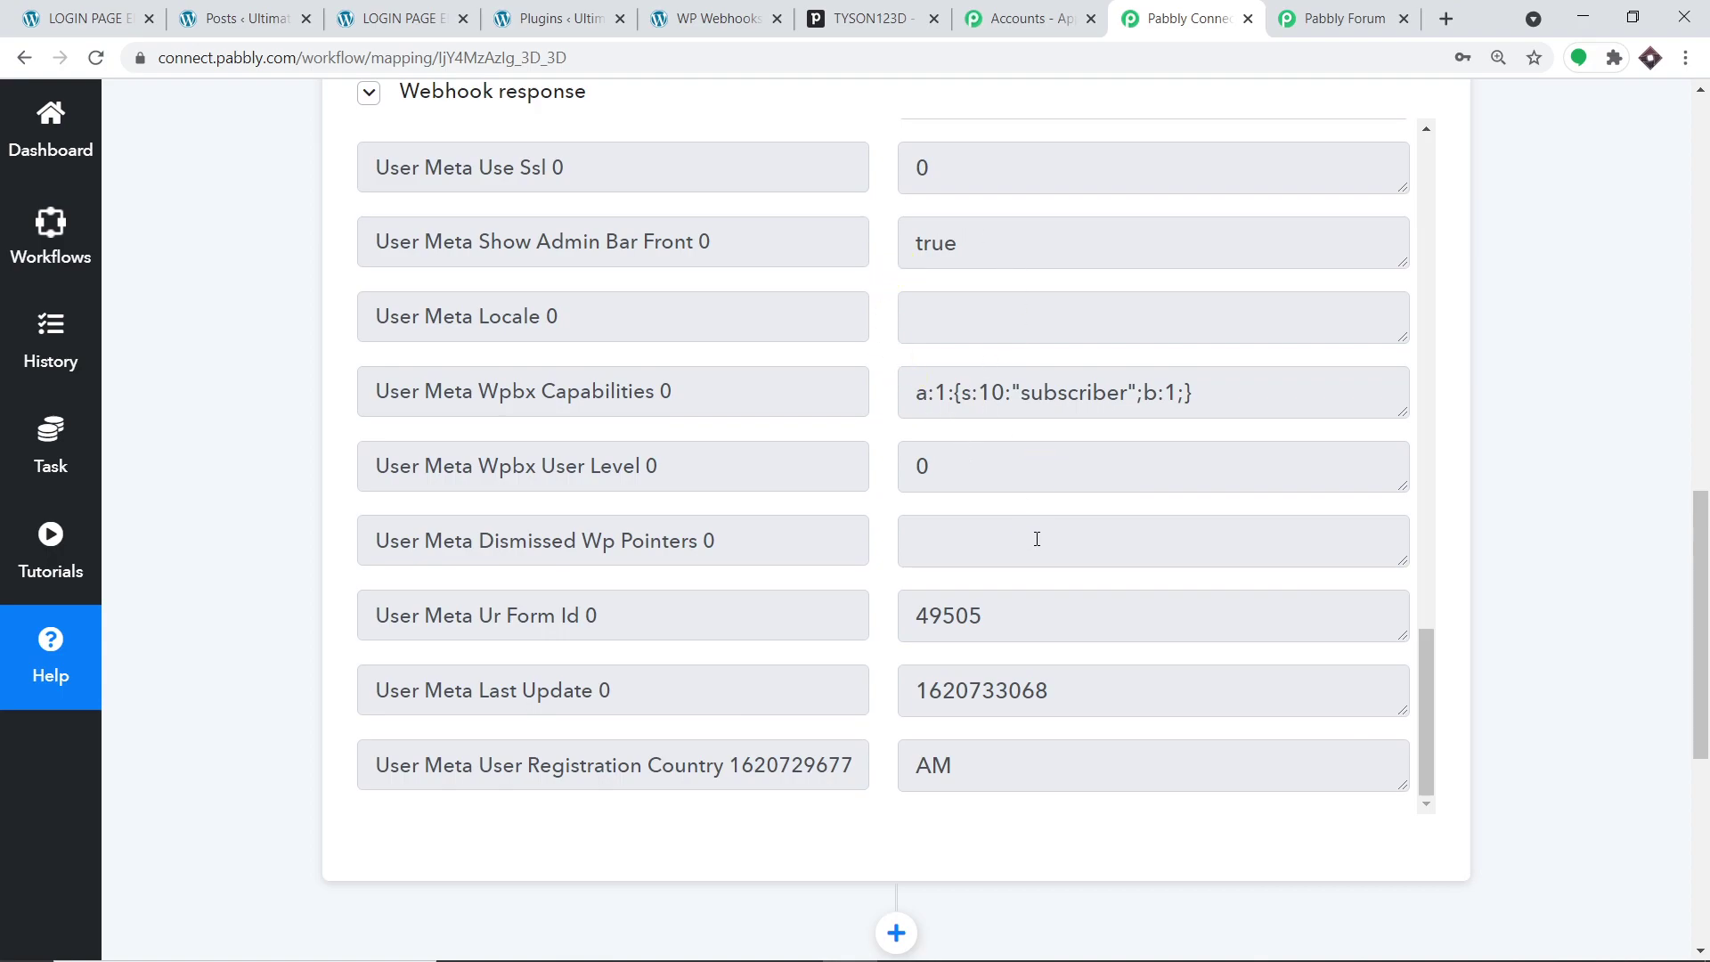
drag(1697, 535, 1682, 693)
scroll(1681, 694, down, 1)
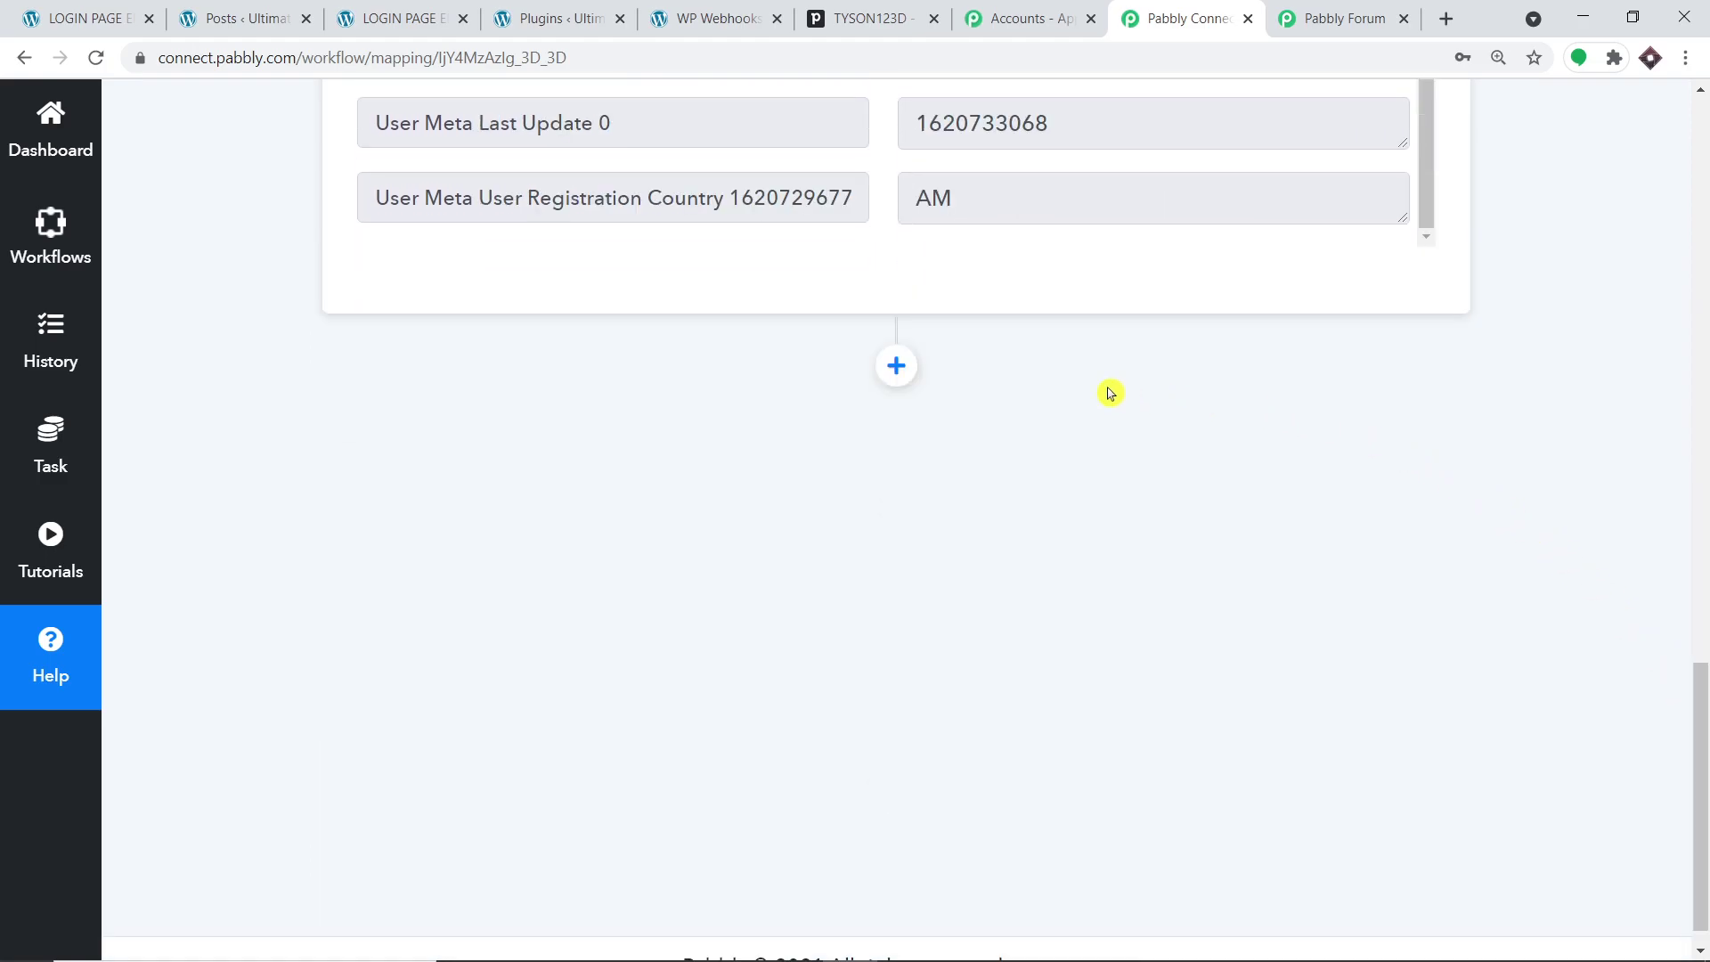
Add an action step after the webhook trigger using the PipeDrive app
click(893, 374)
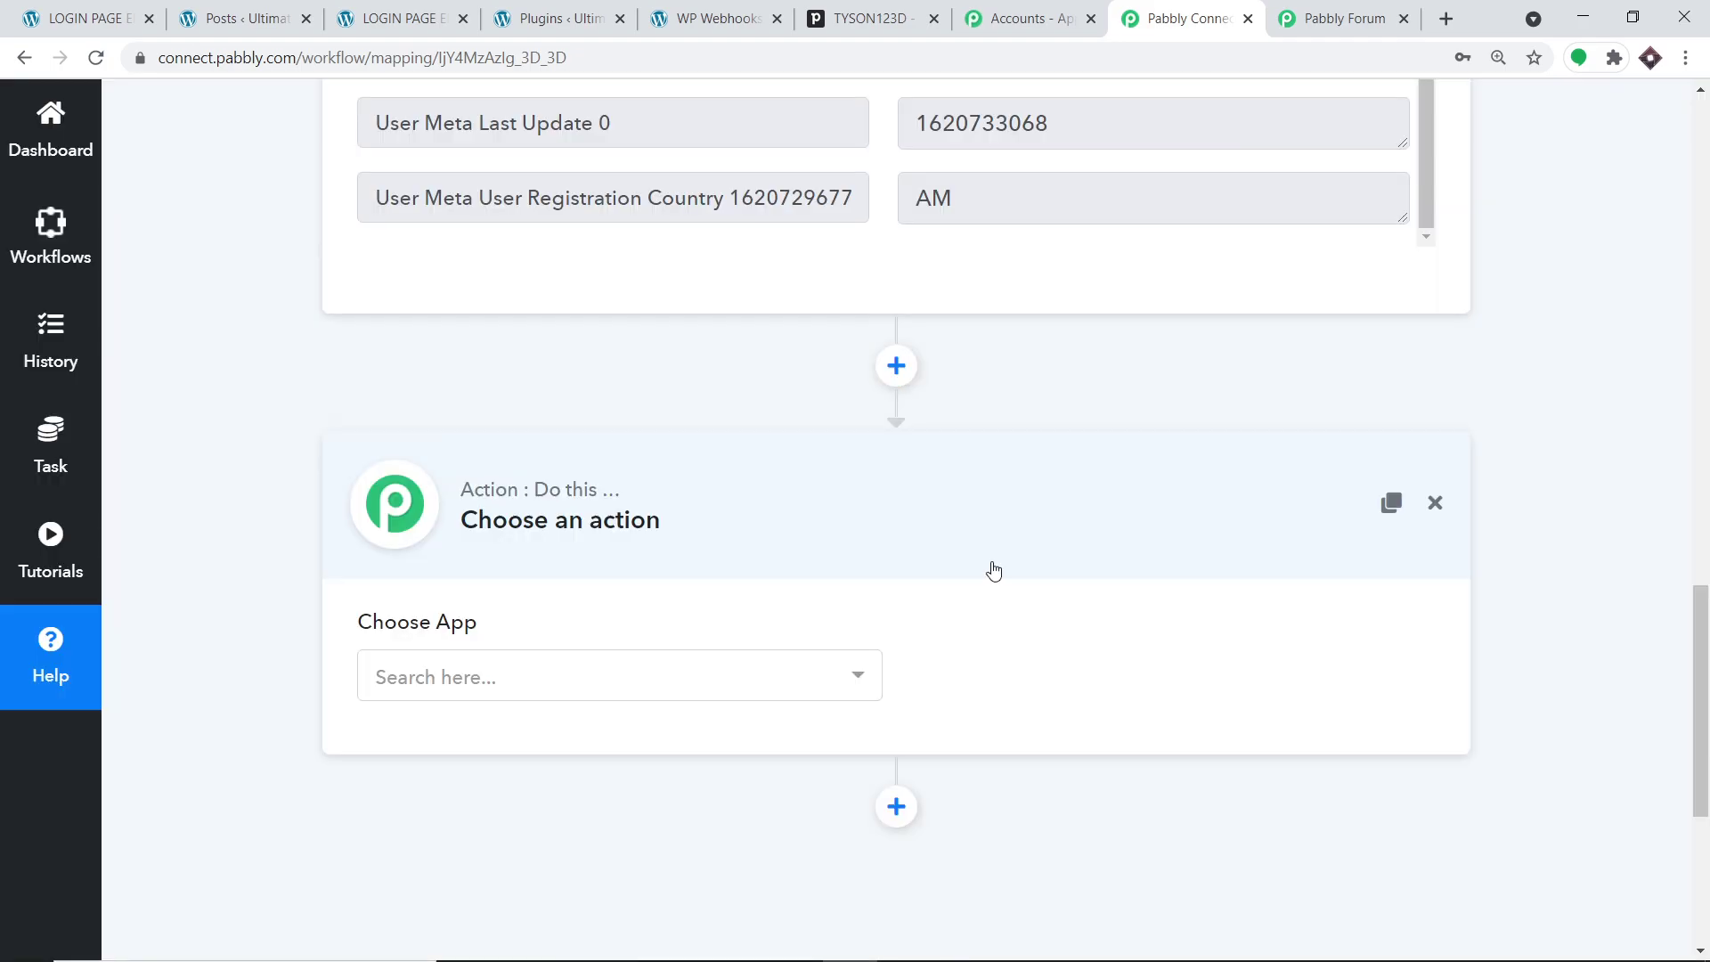
click(689, 668)
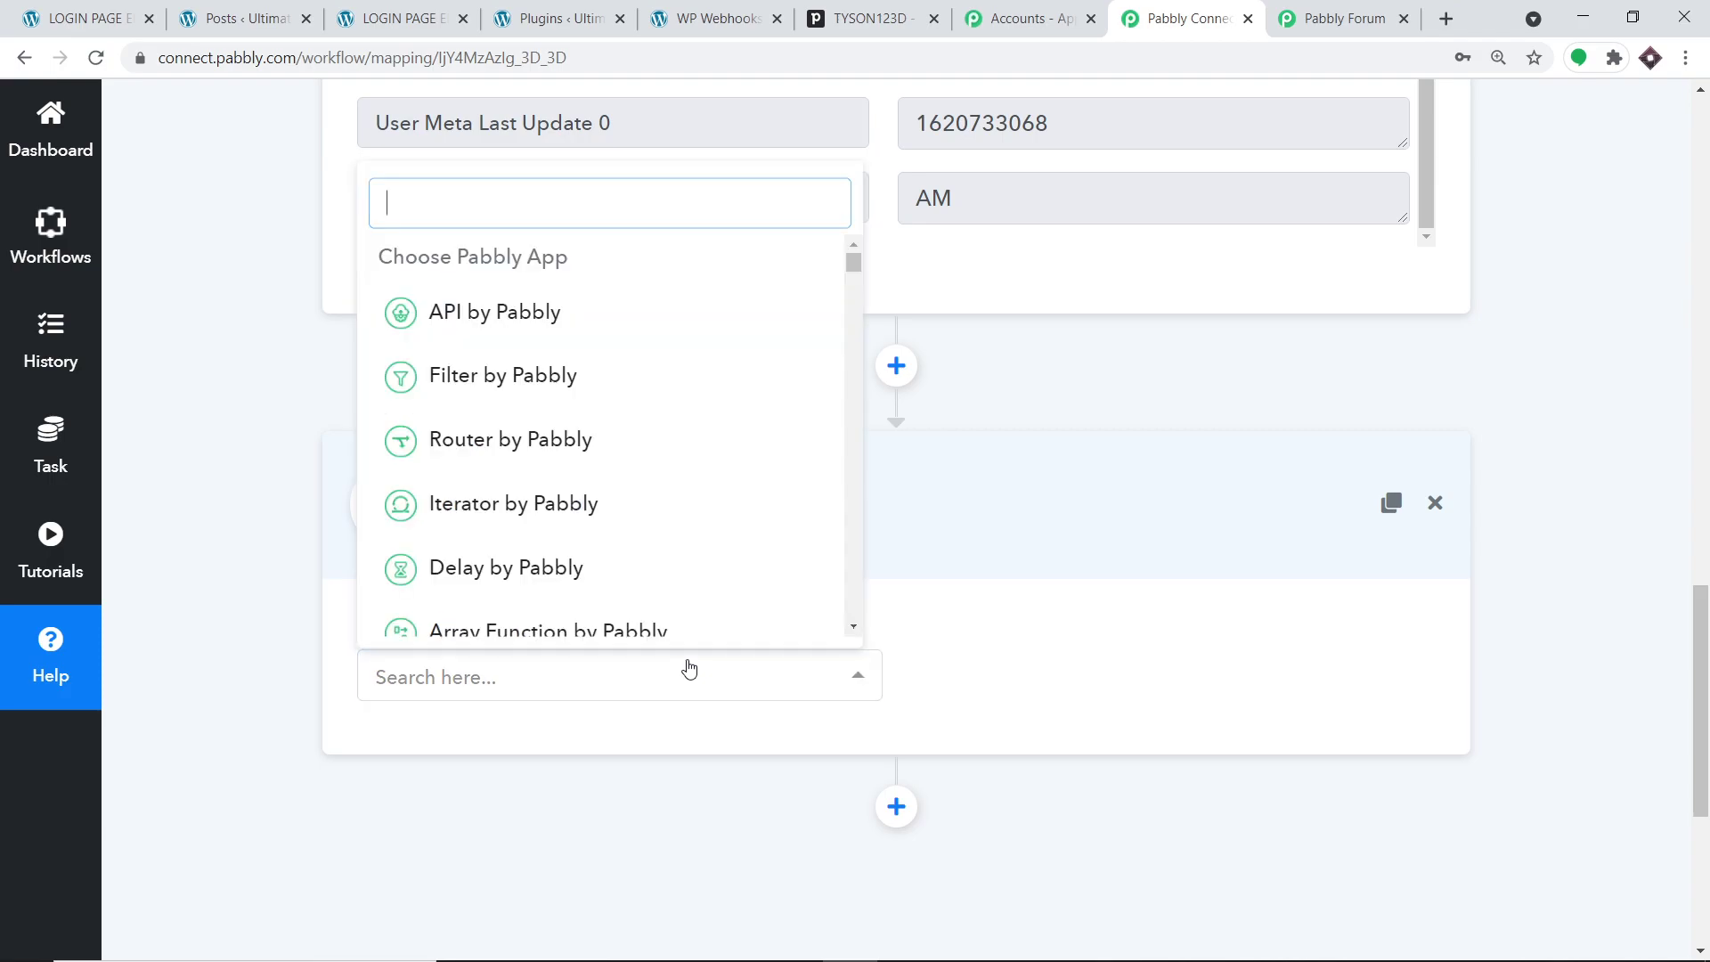
text(pipe)
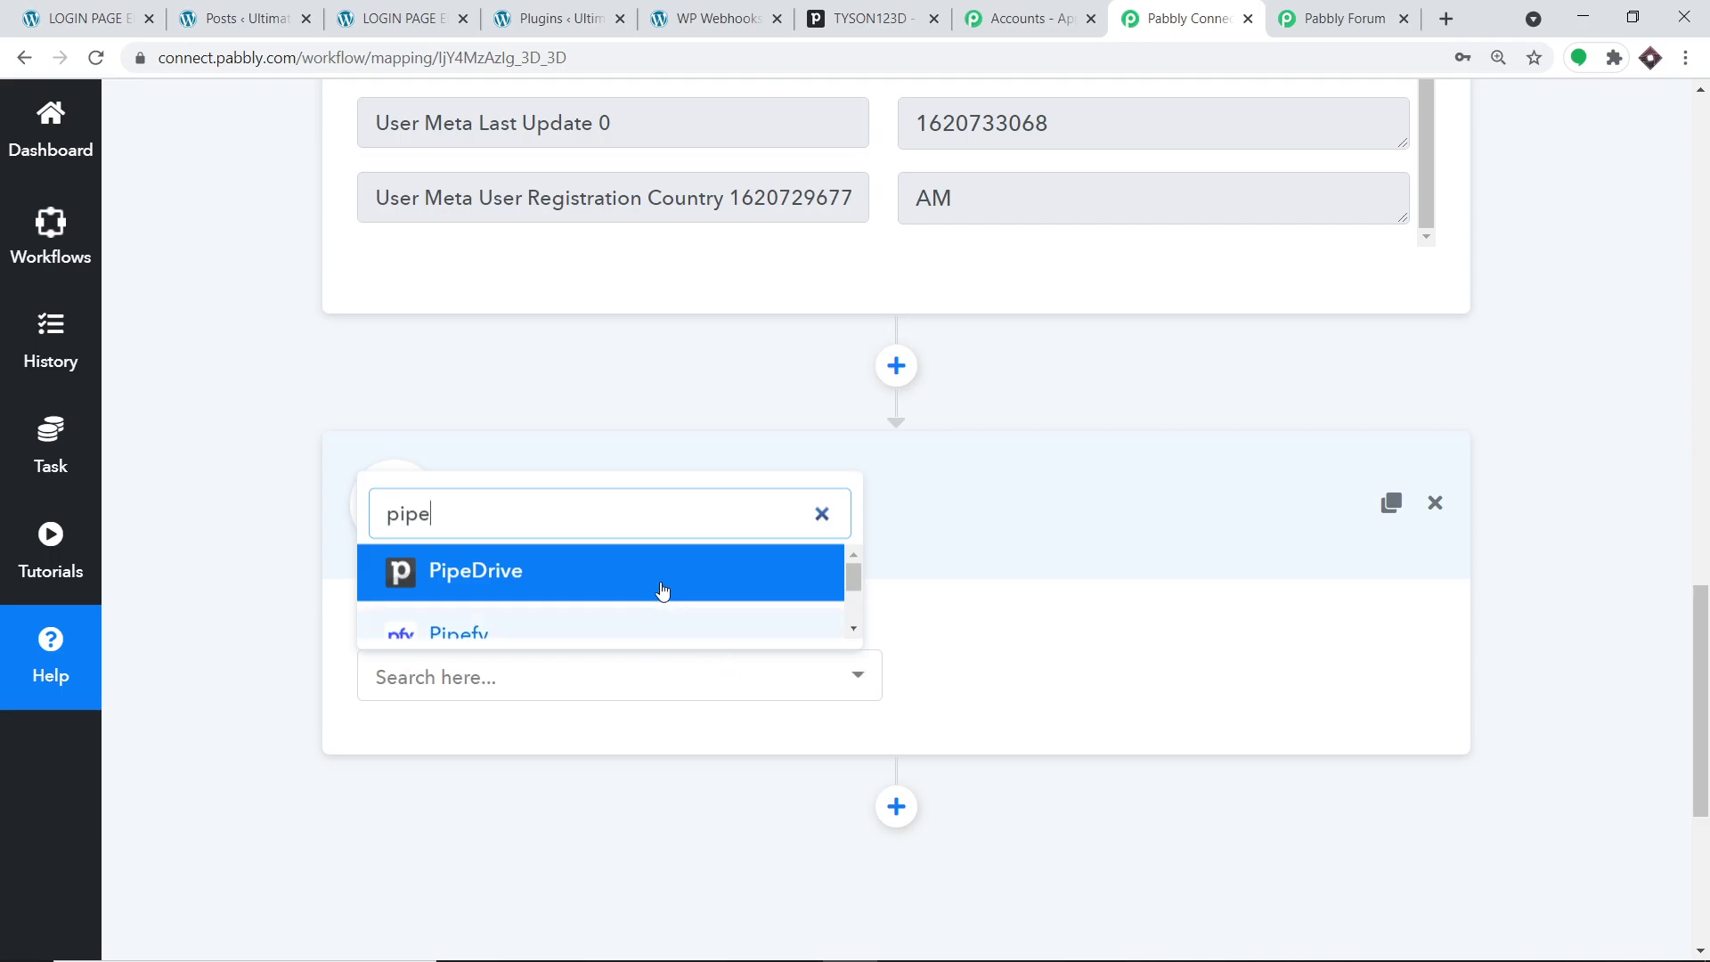
click(659, 586)
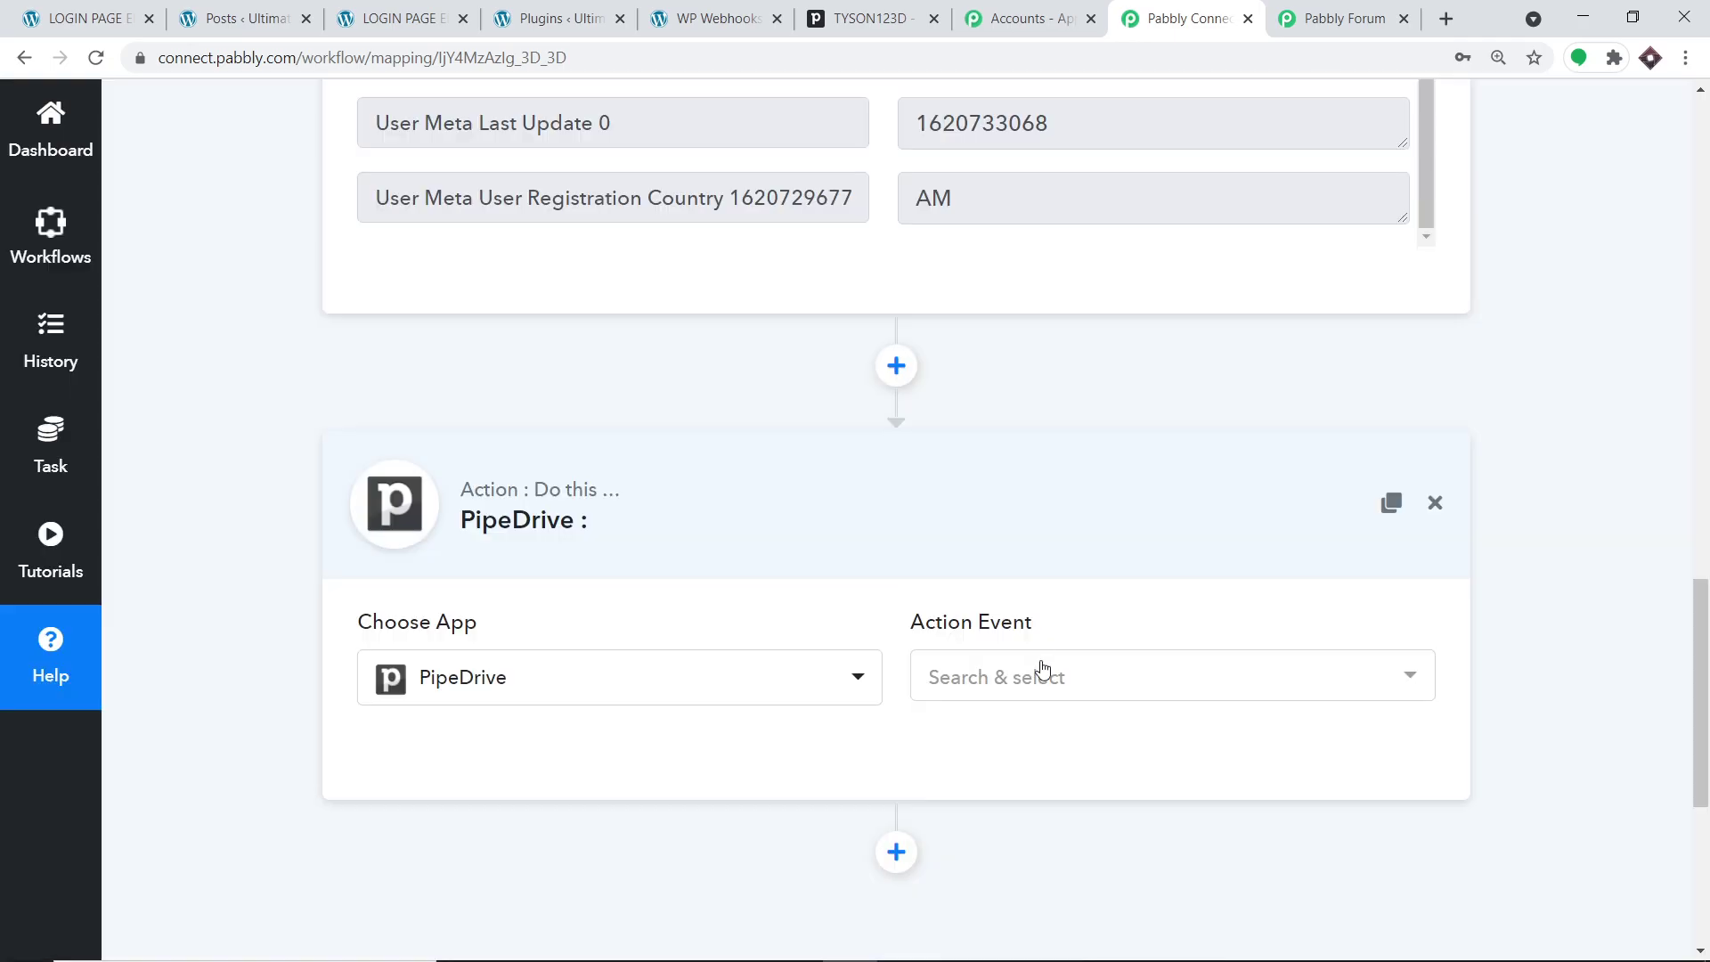
Set the PipeDrive action event to Create Person With Custom Fields
click(1044, 669)
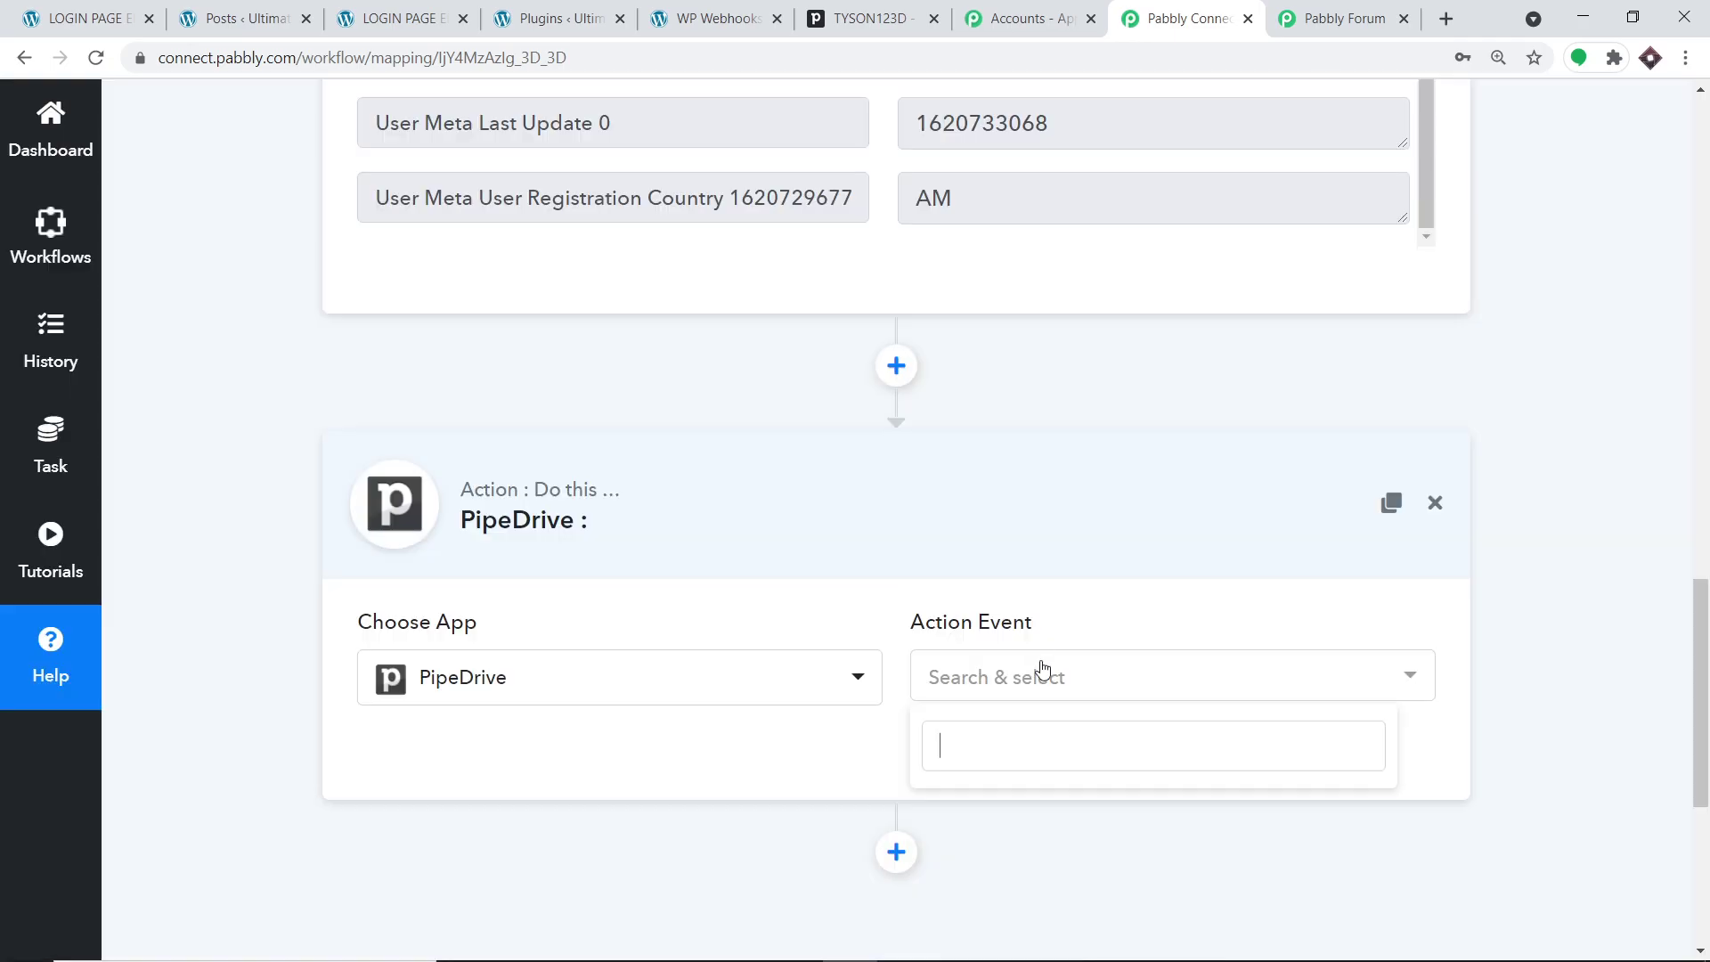
scroll(1039, 672, down, 1)
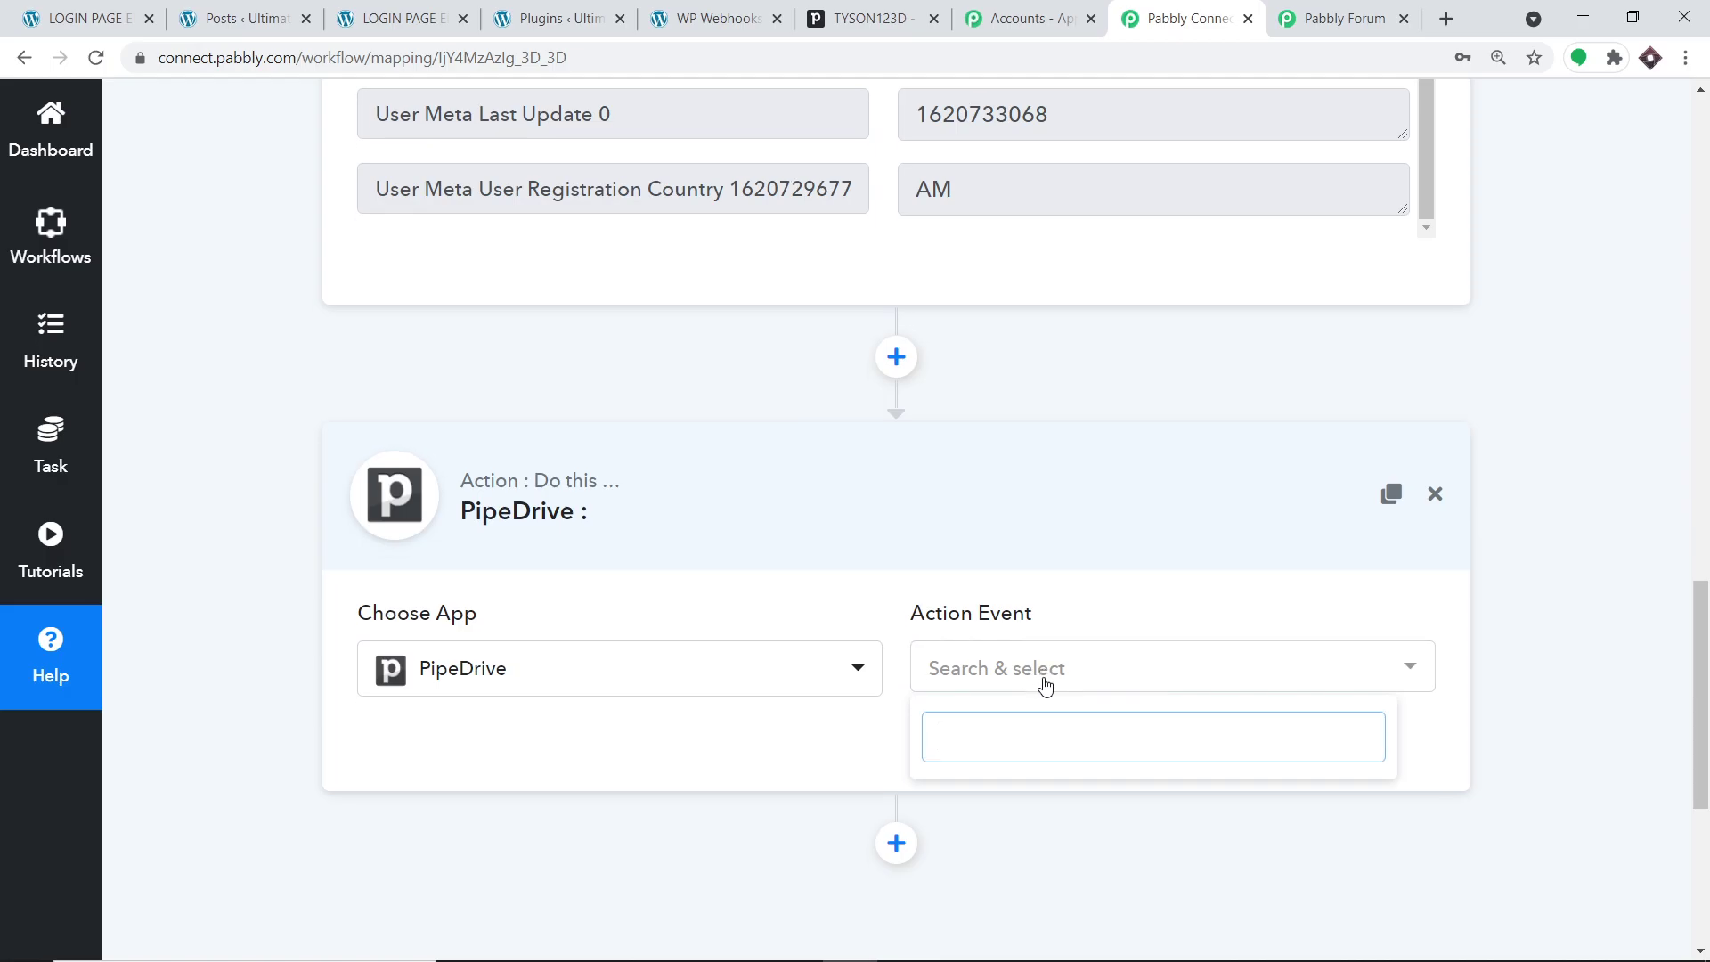
scroll(1031, 626, down, 2)
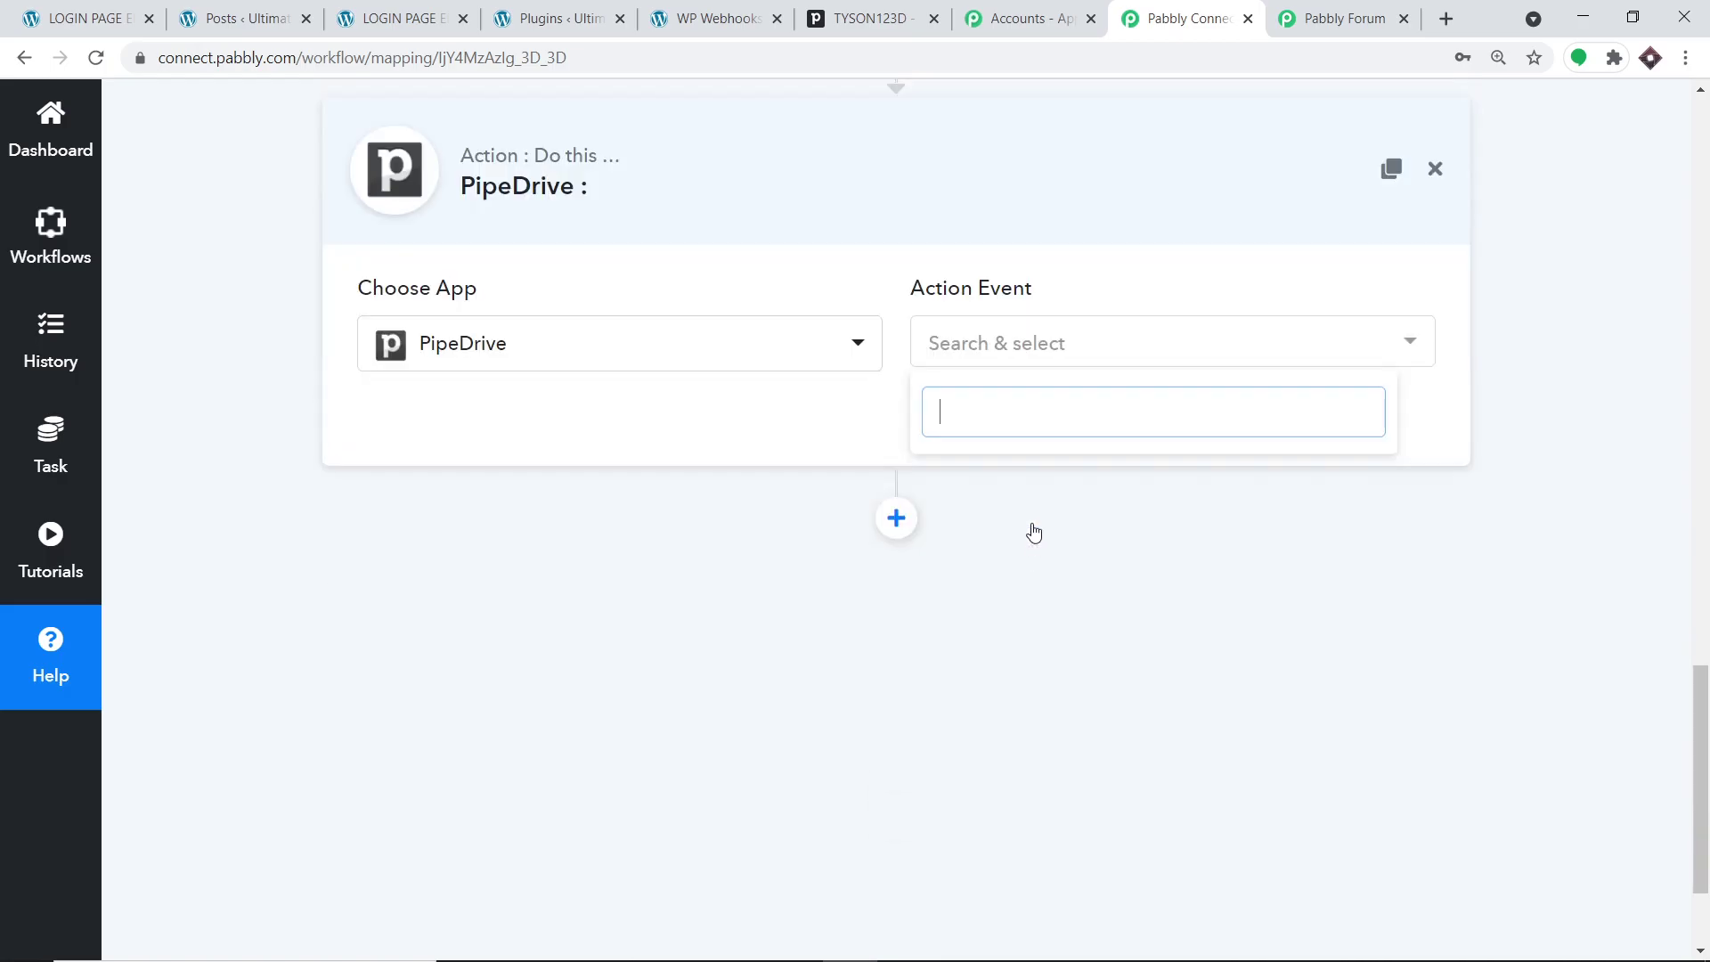
click(997, 348)
click(998, 347)
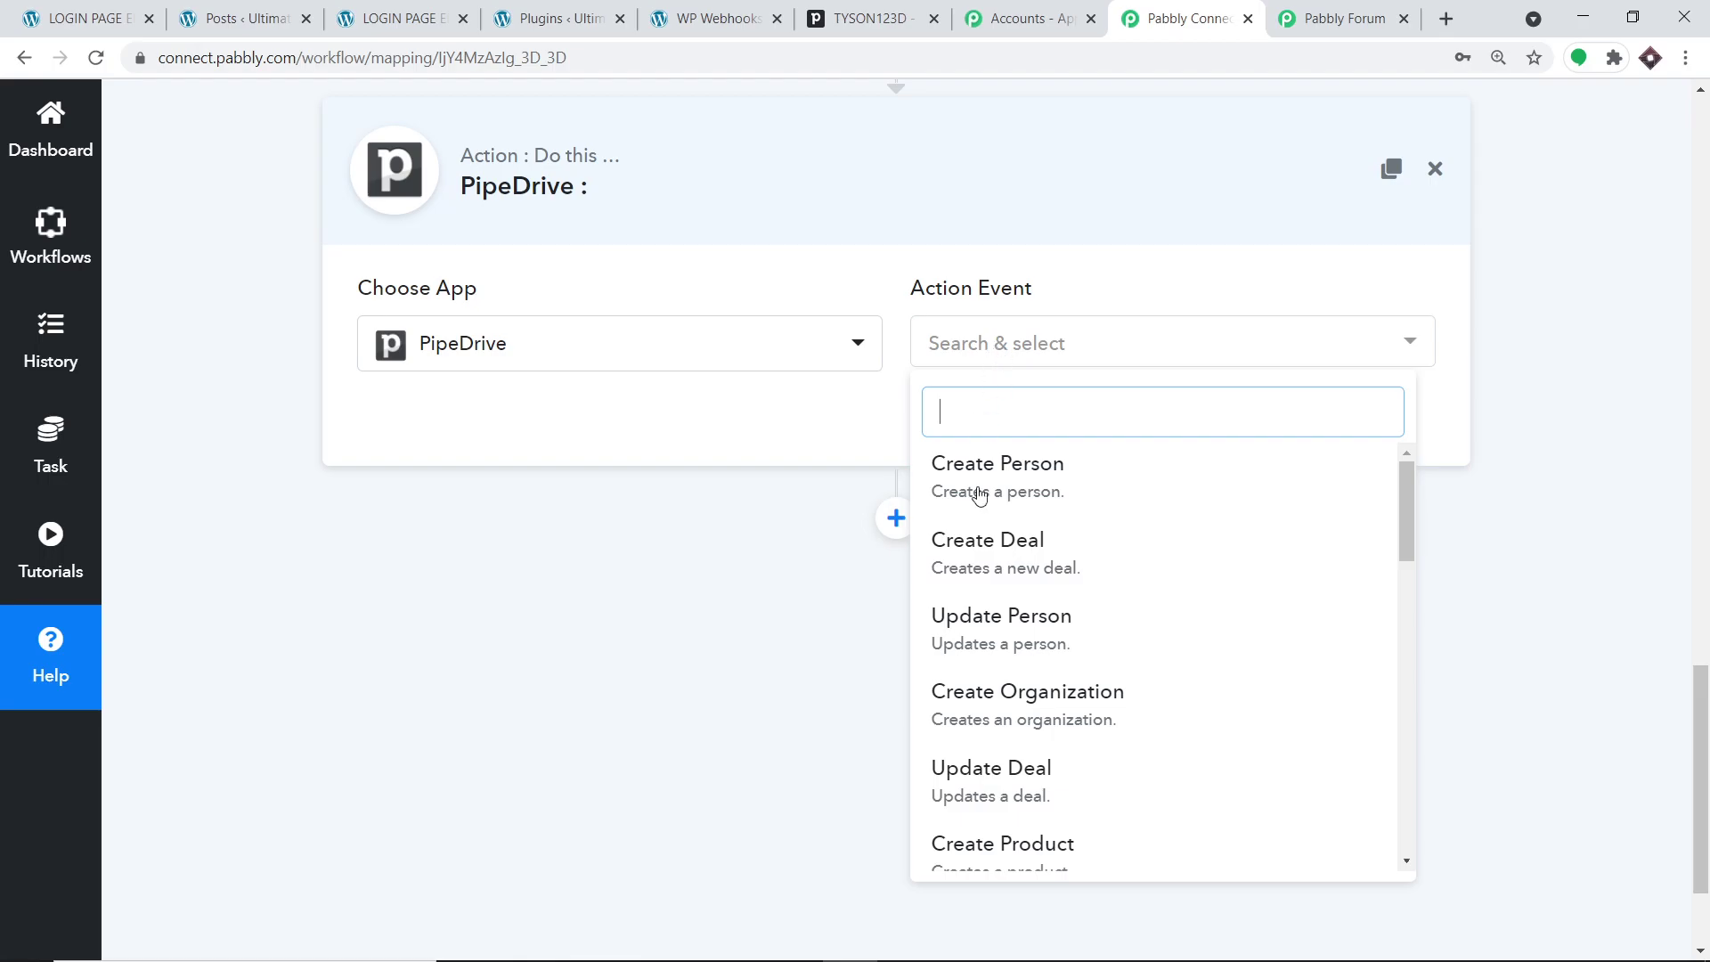
scroll(1064, 619, down, 8)
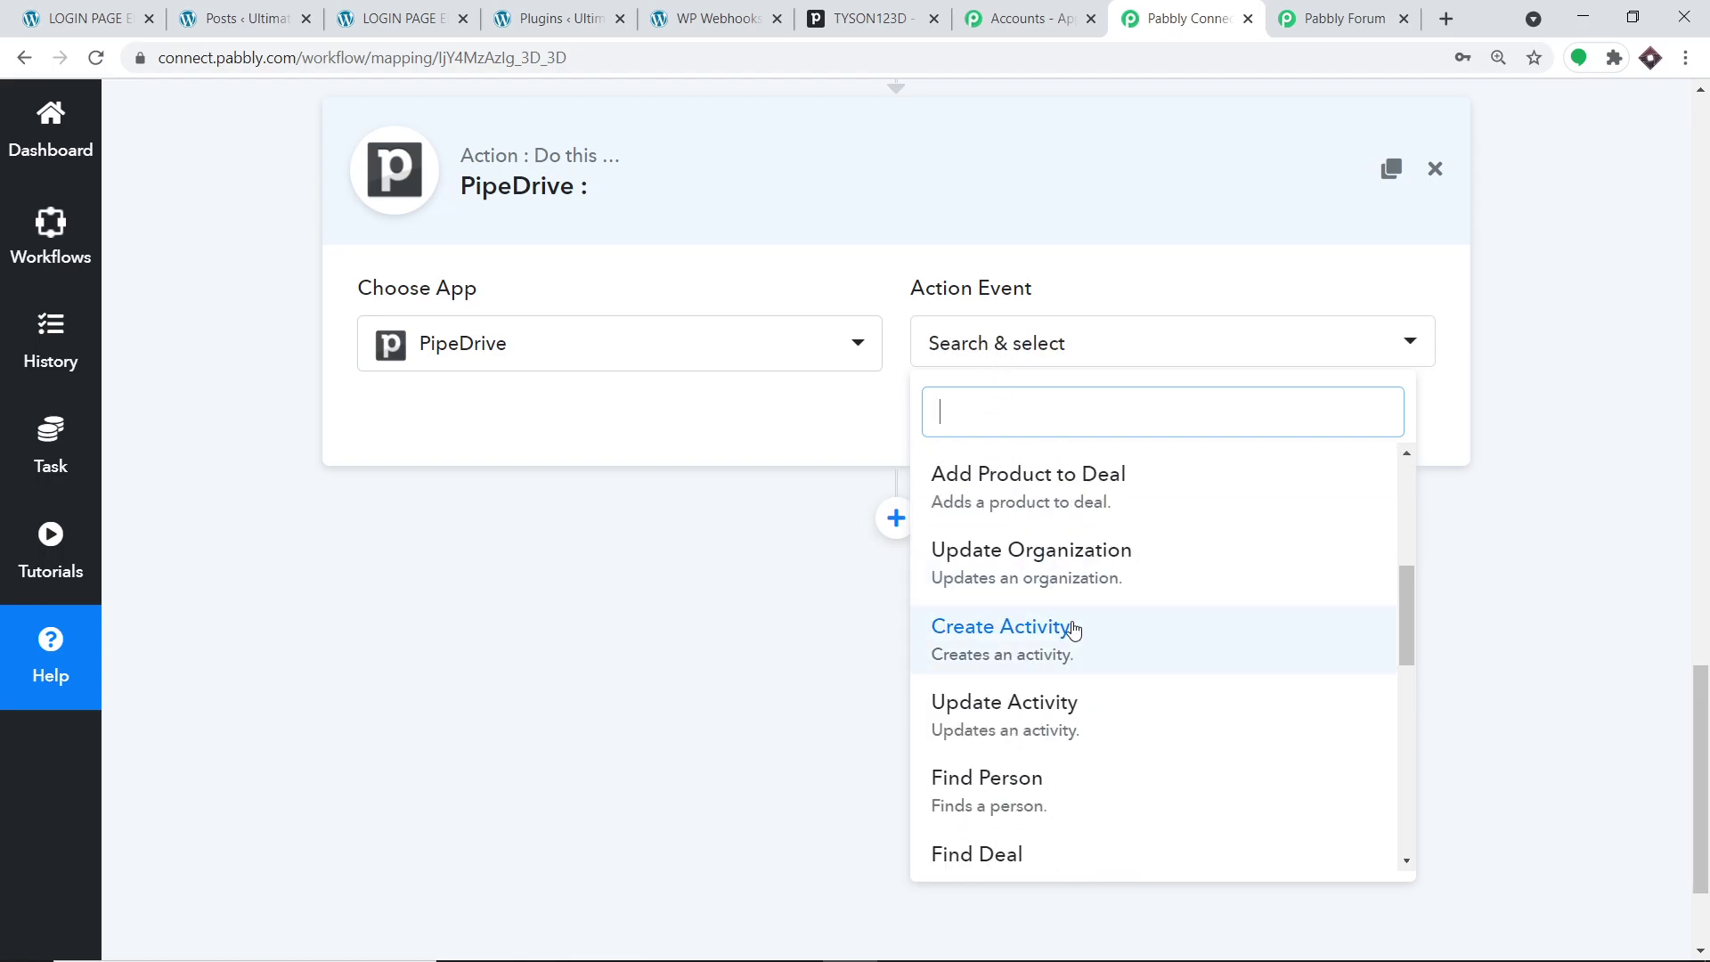
scroll(1078, 632, down, 6)
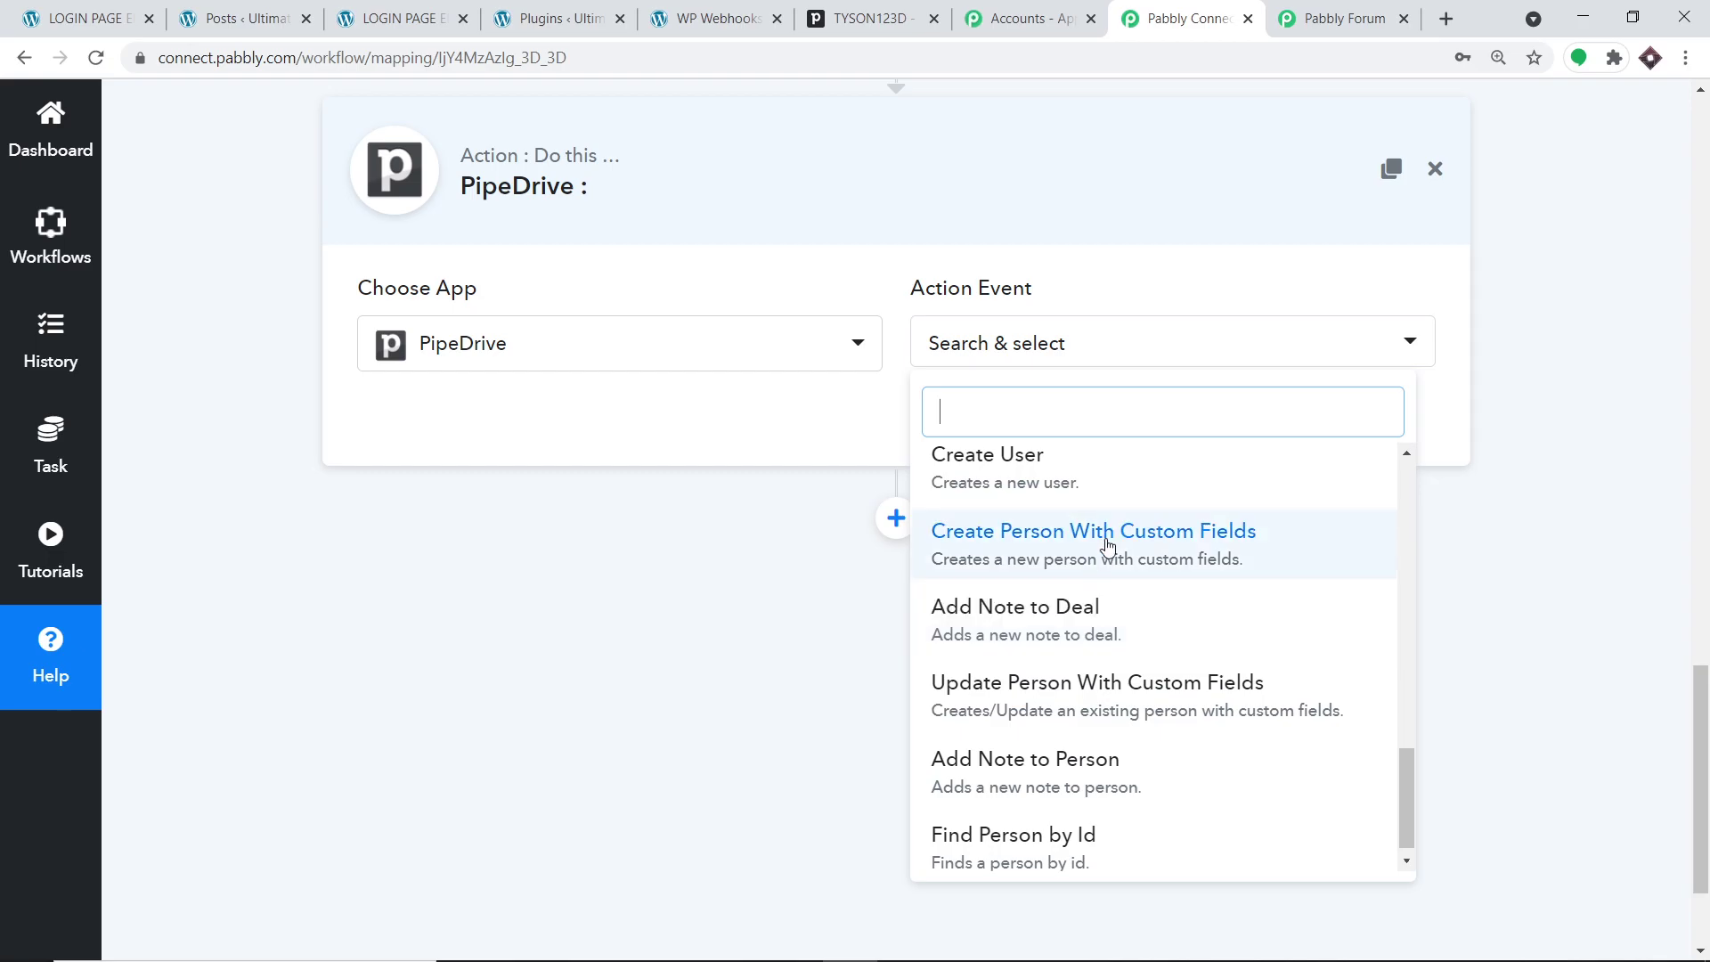
click(1107, 545)
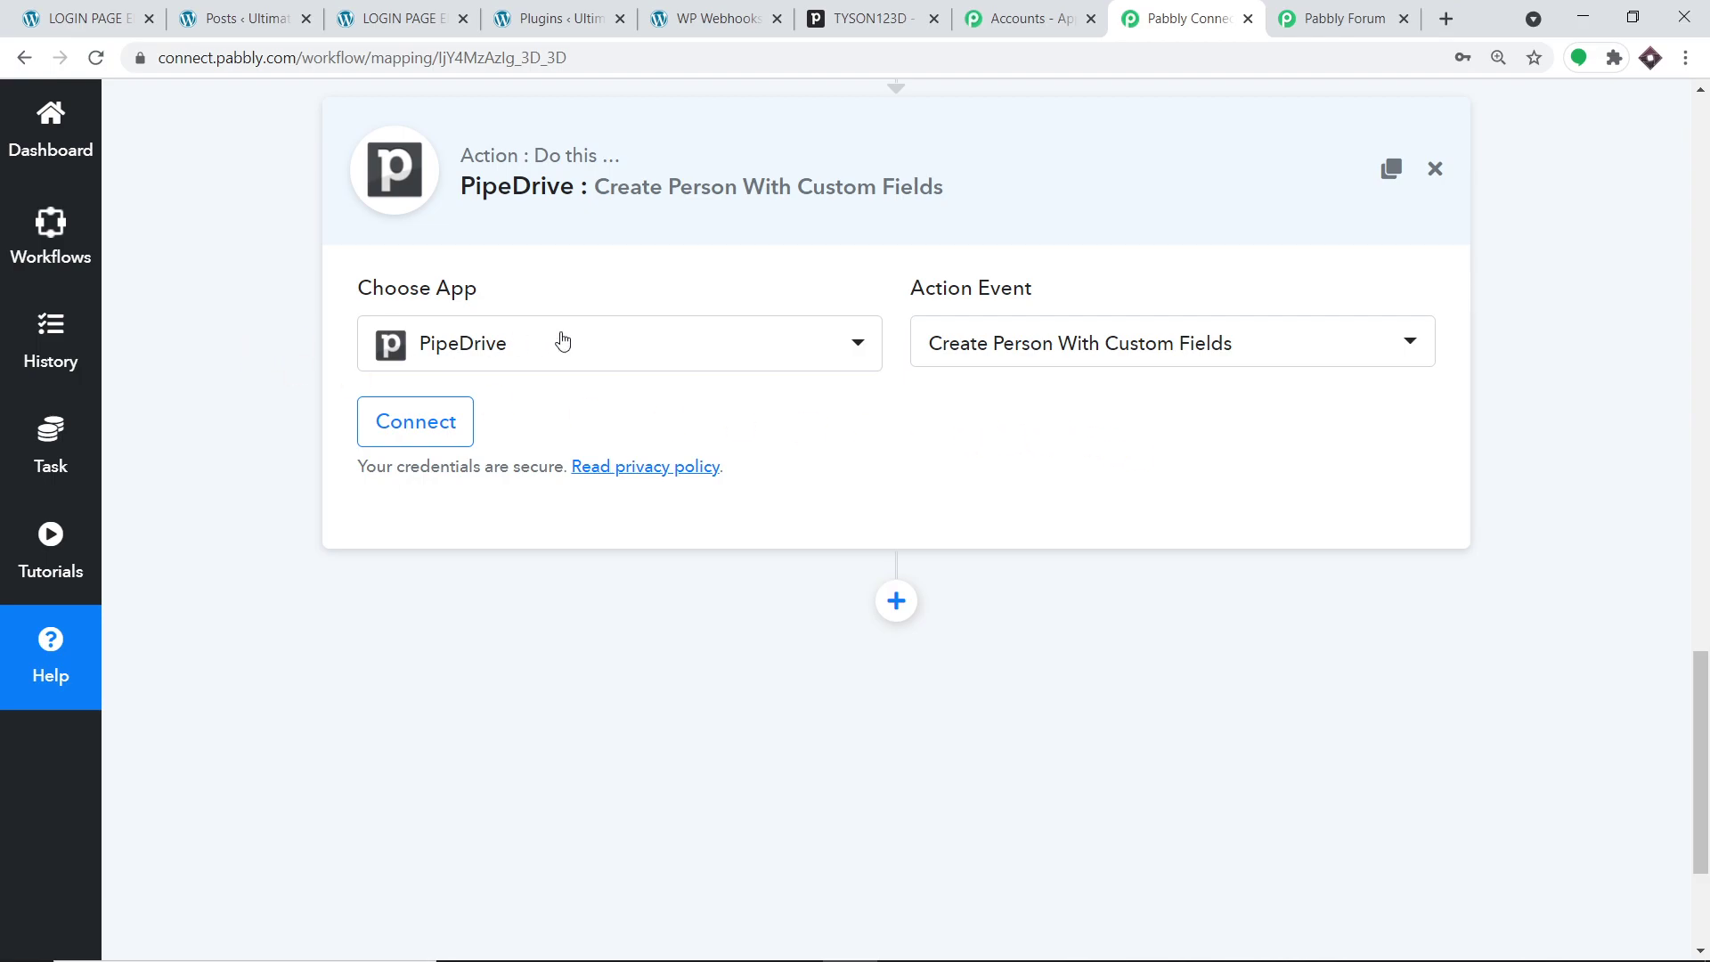
Start a PipeDrive account connection requiring an API token, then go to the Pipedrive web app
click(406, 447)
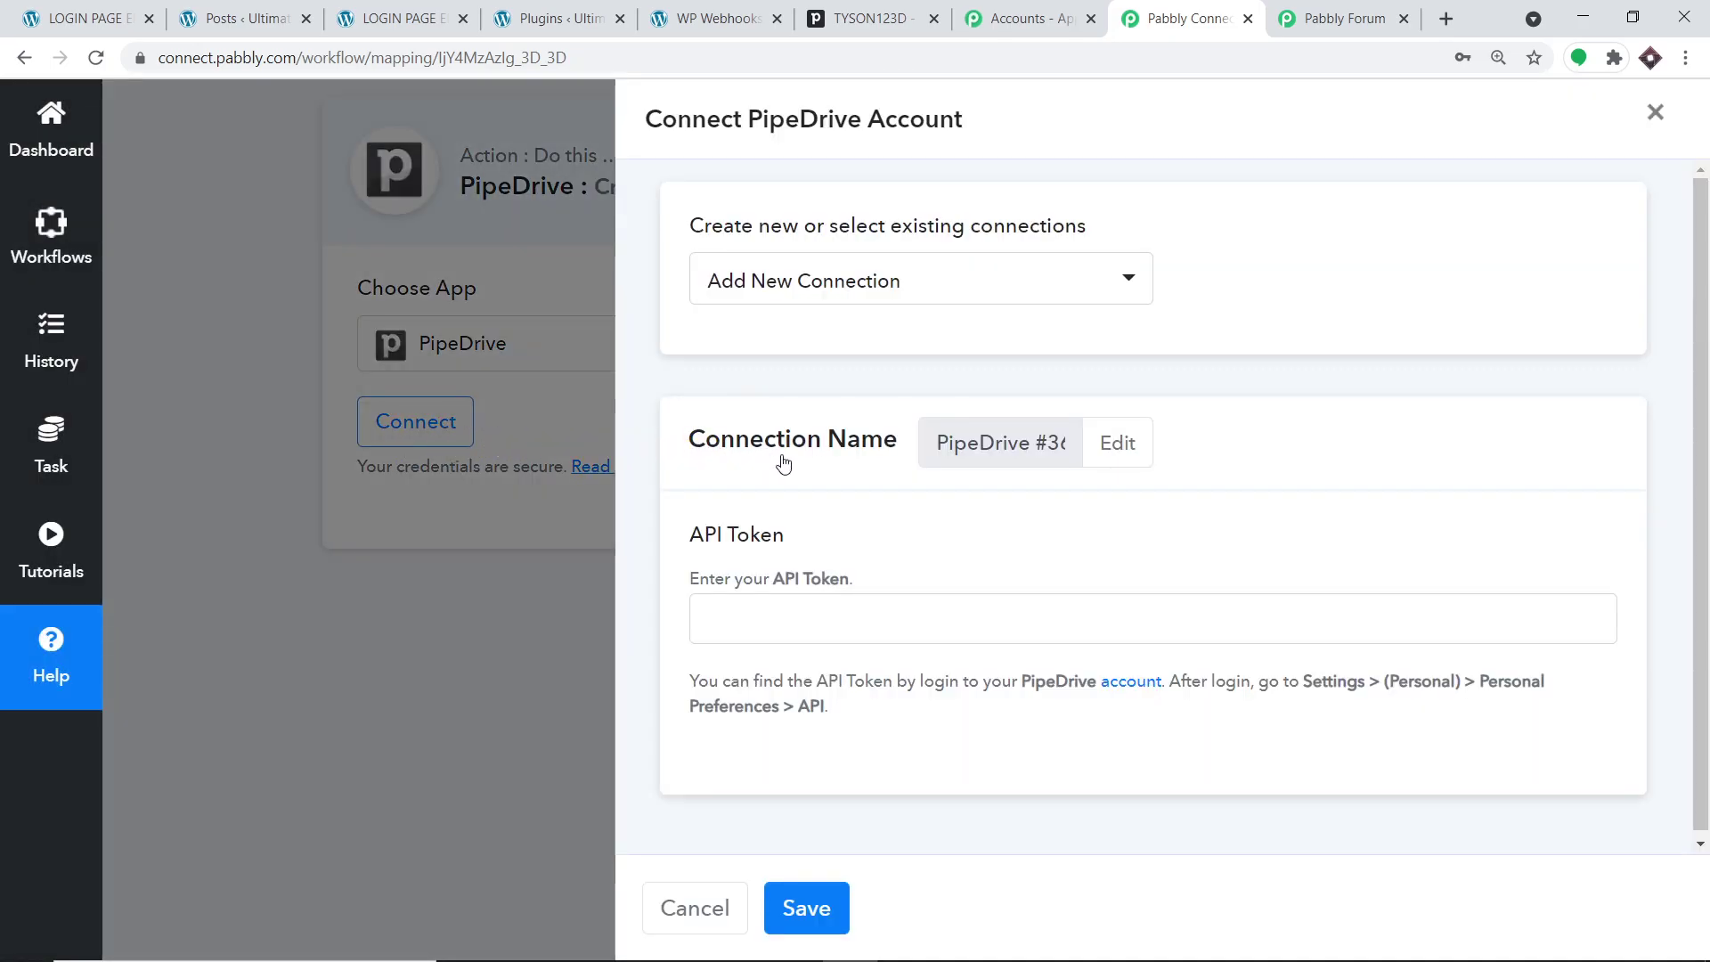
click(813, 544)
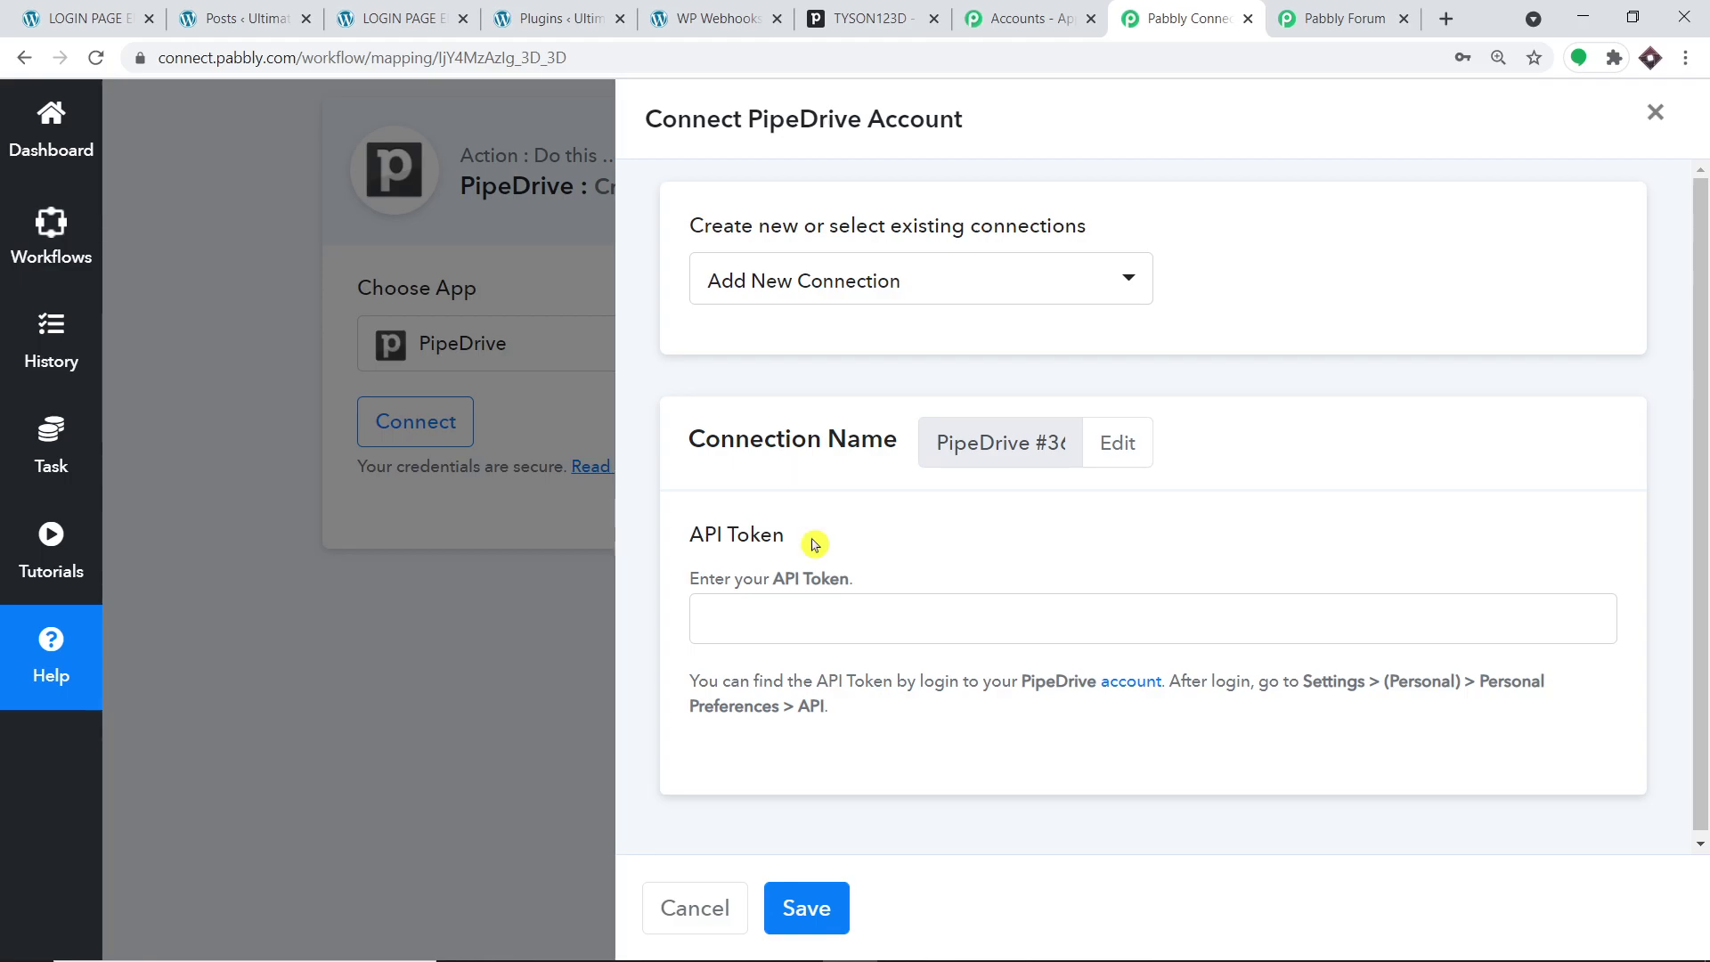
click(858, 9)
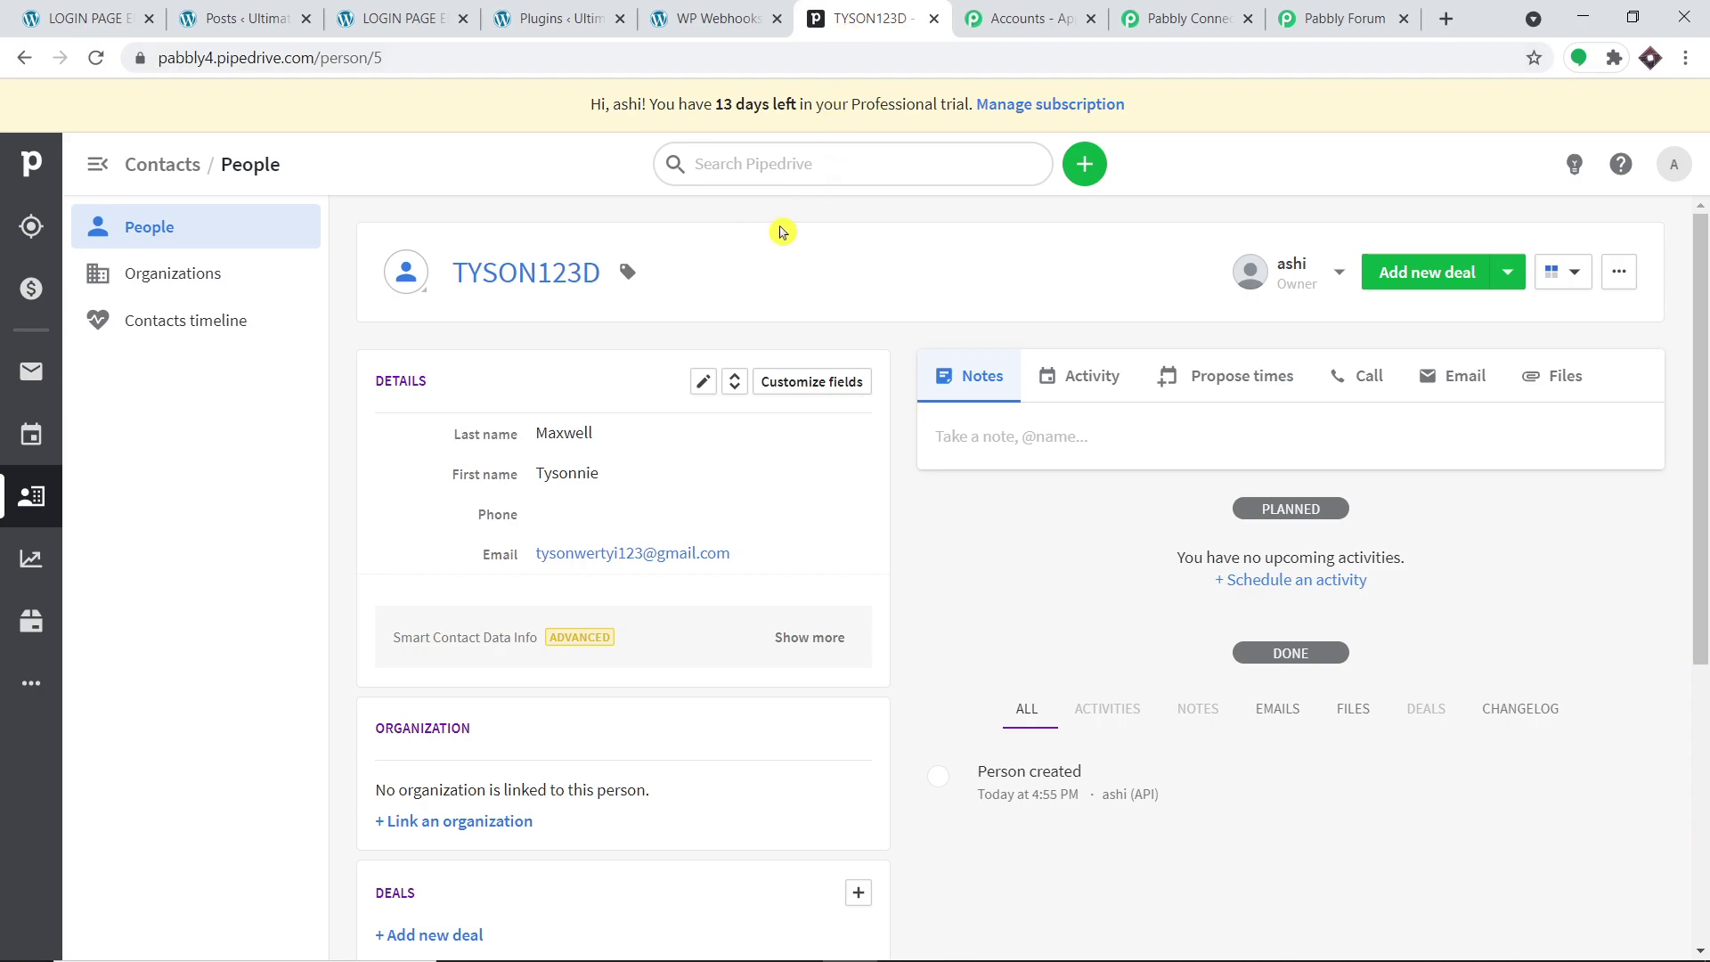
Copy the API token from Pipedrive's Personal preferences API tab and return to Pabbly Connect
click(800, 273)
click(1676, 165)
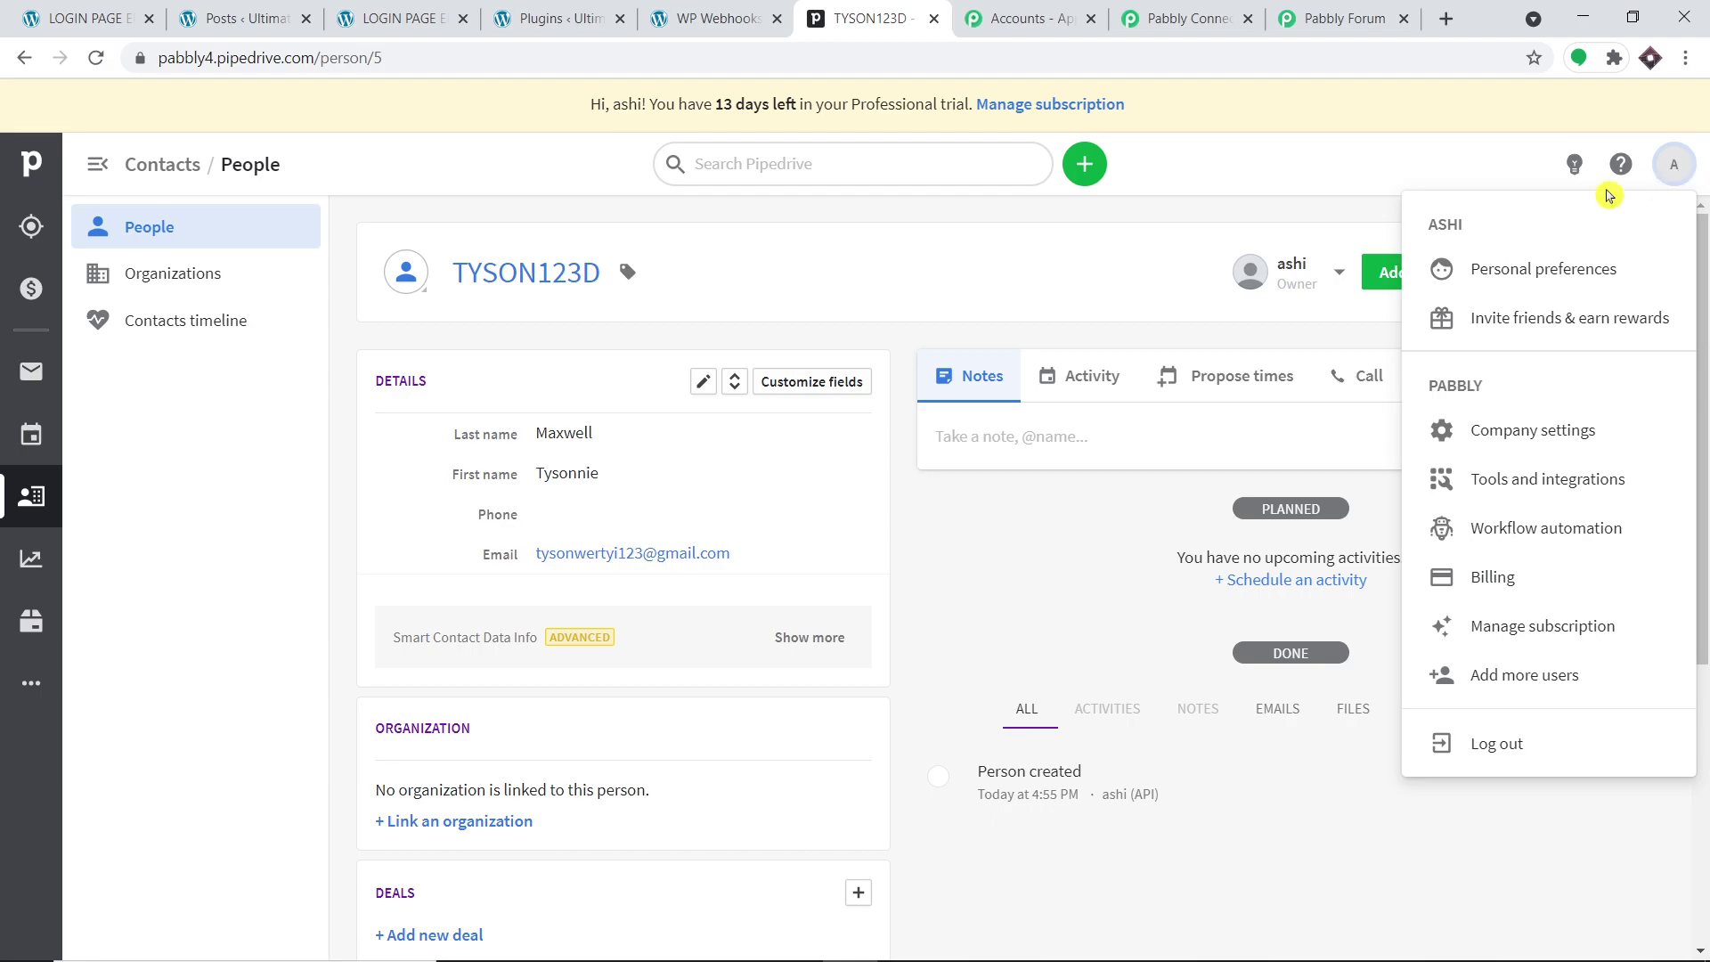
click(1505, 431)
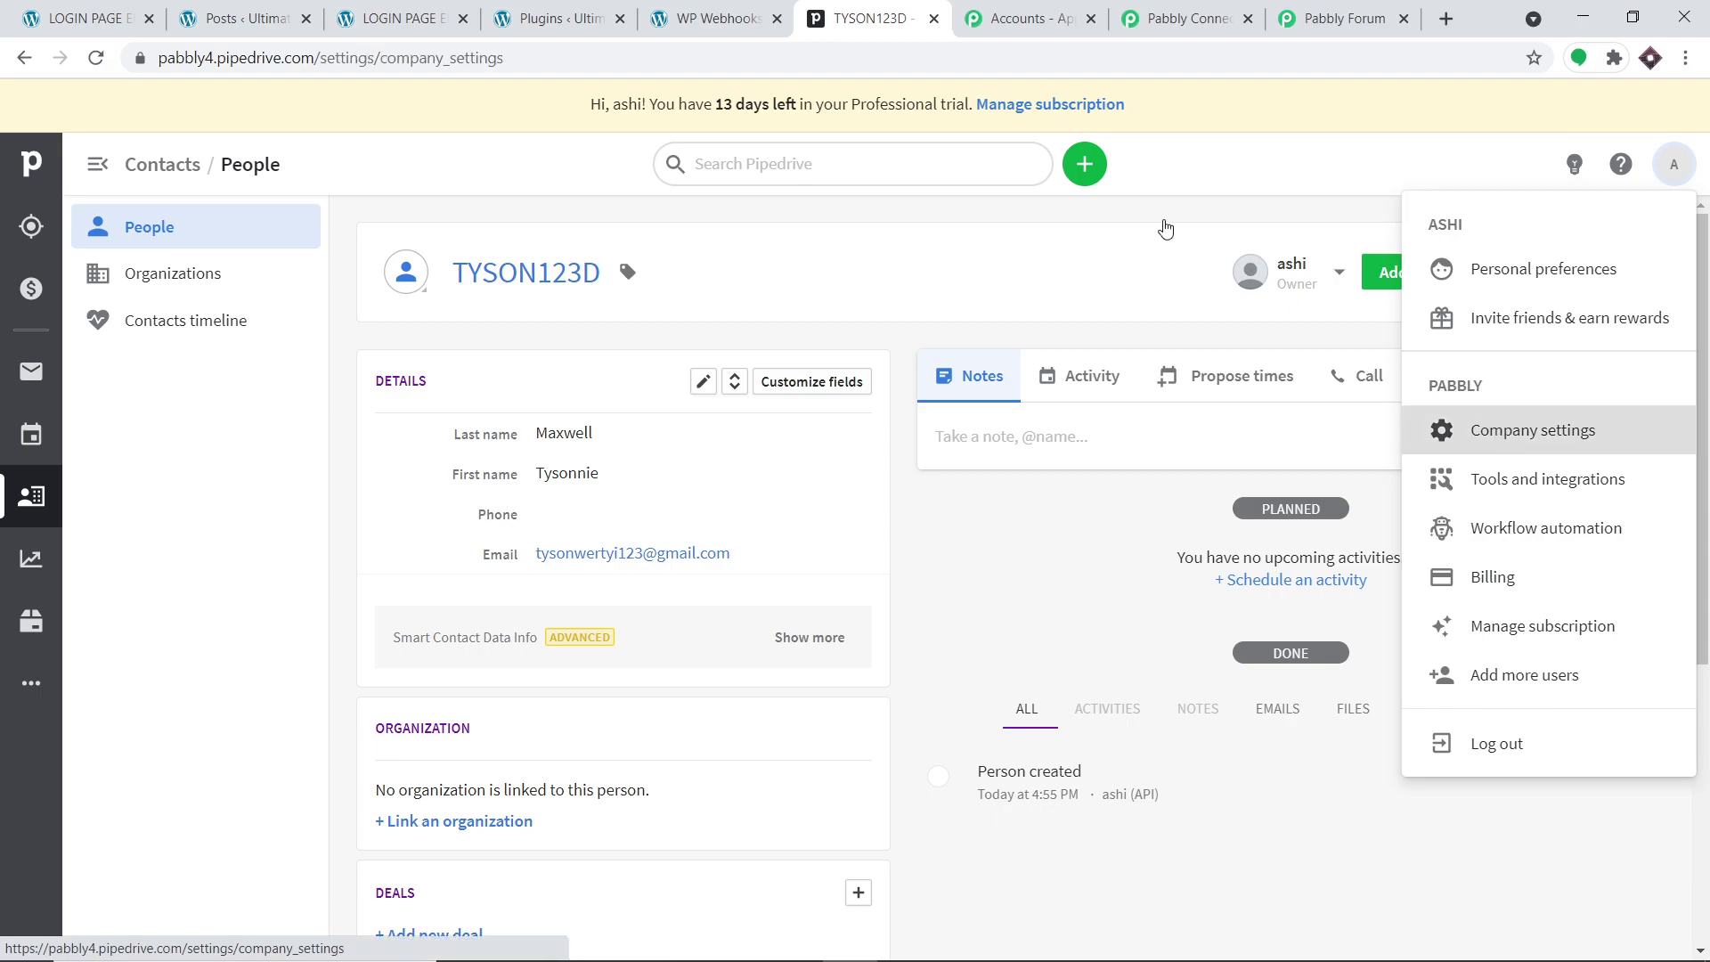
key(plus)
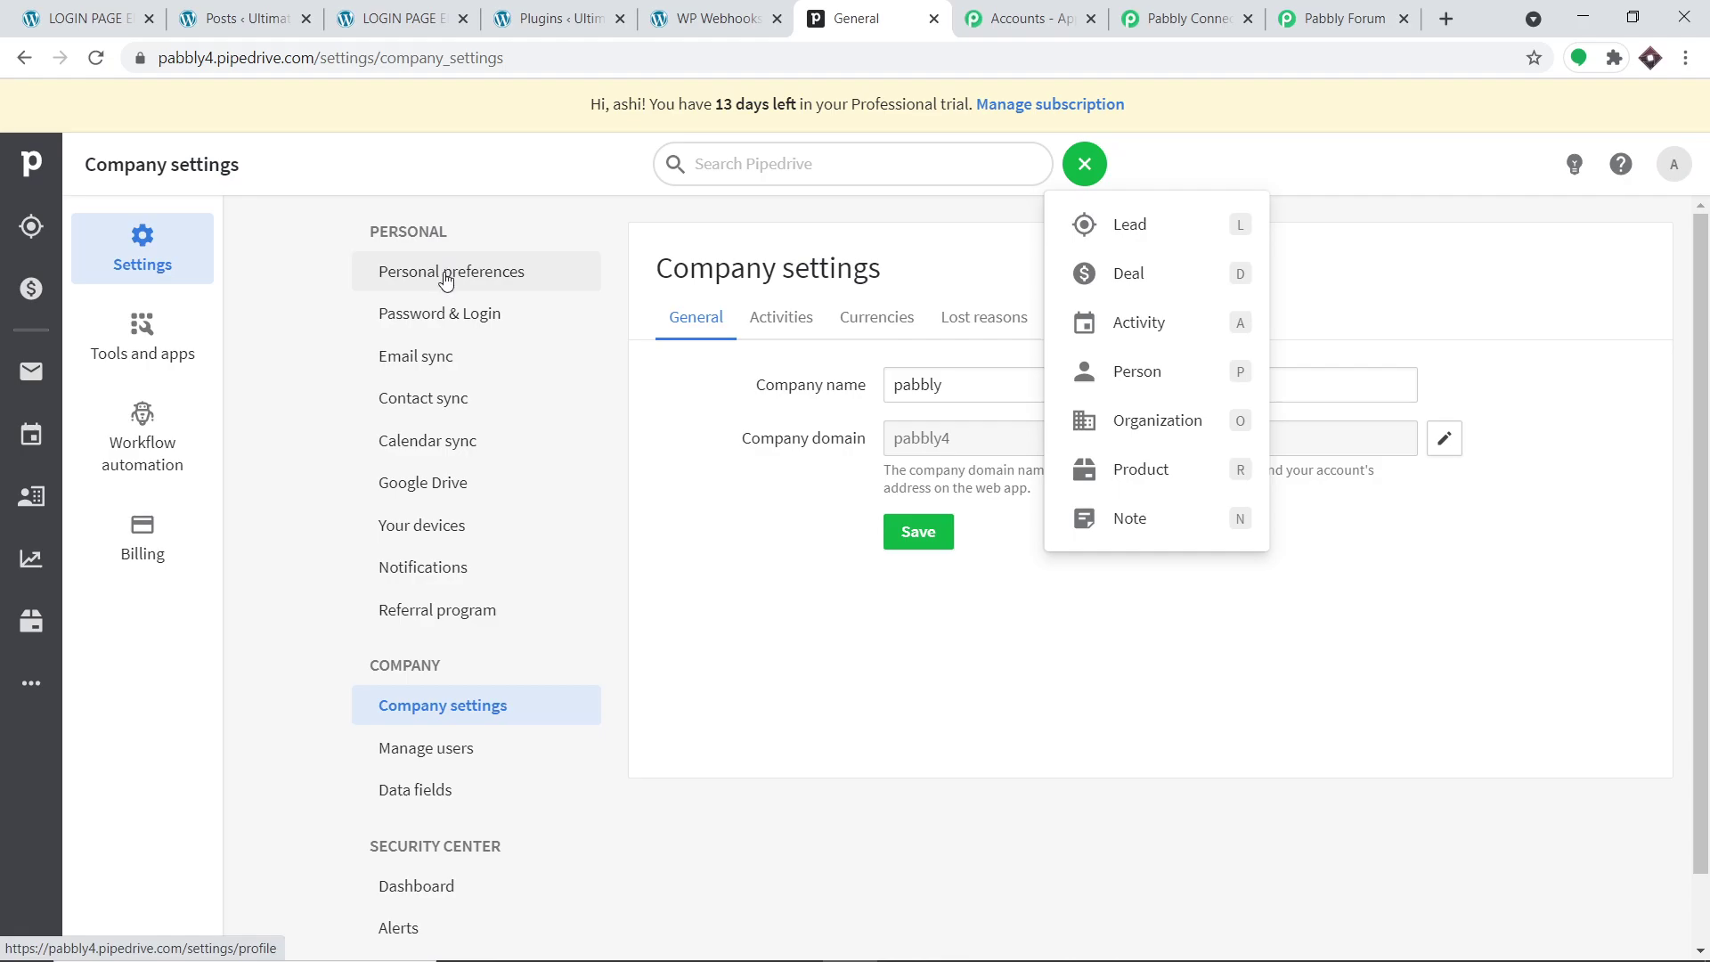
click(447, 280)
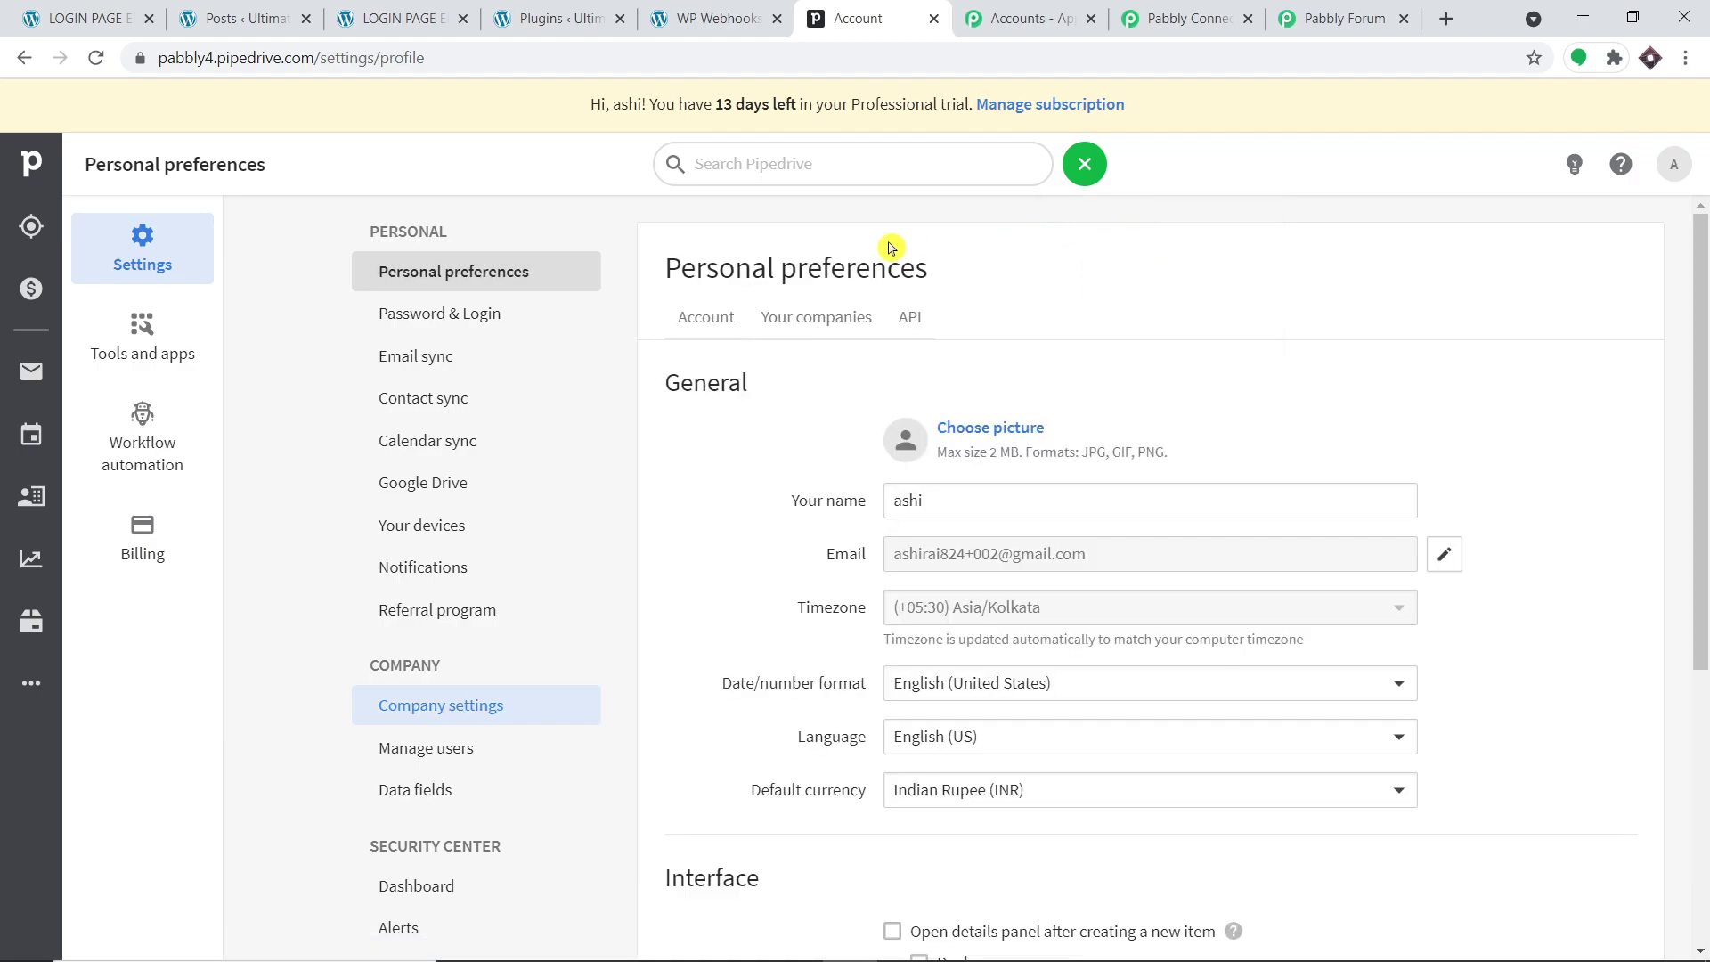
click(909, 328)
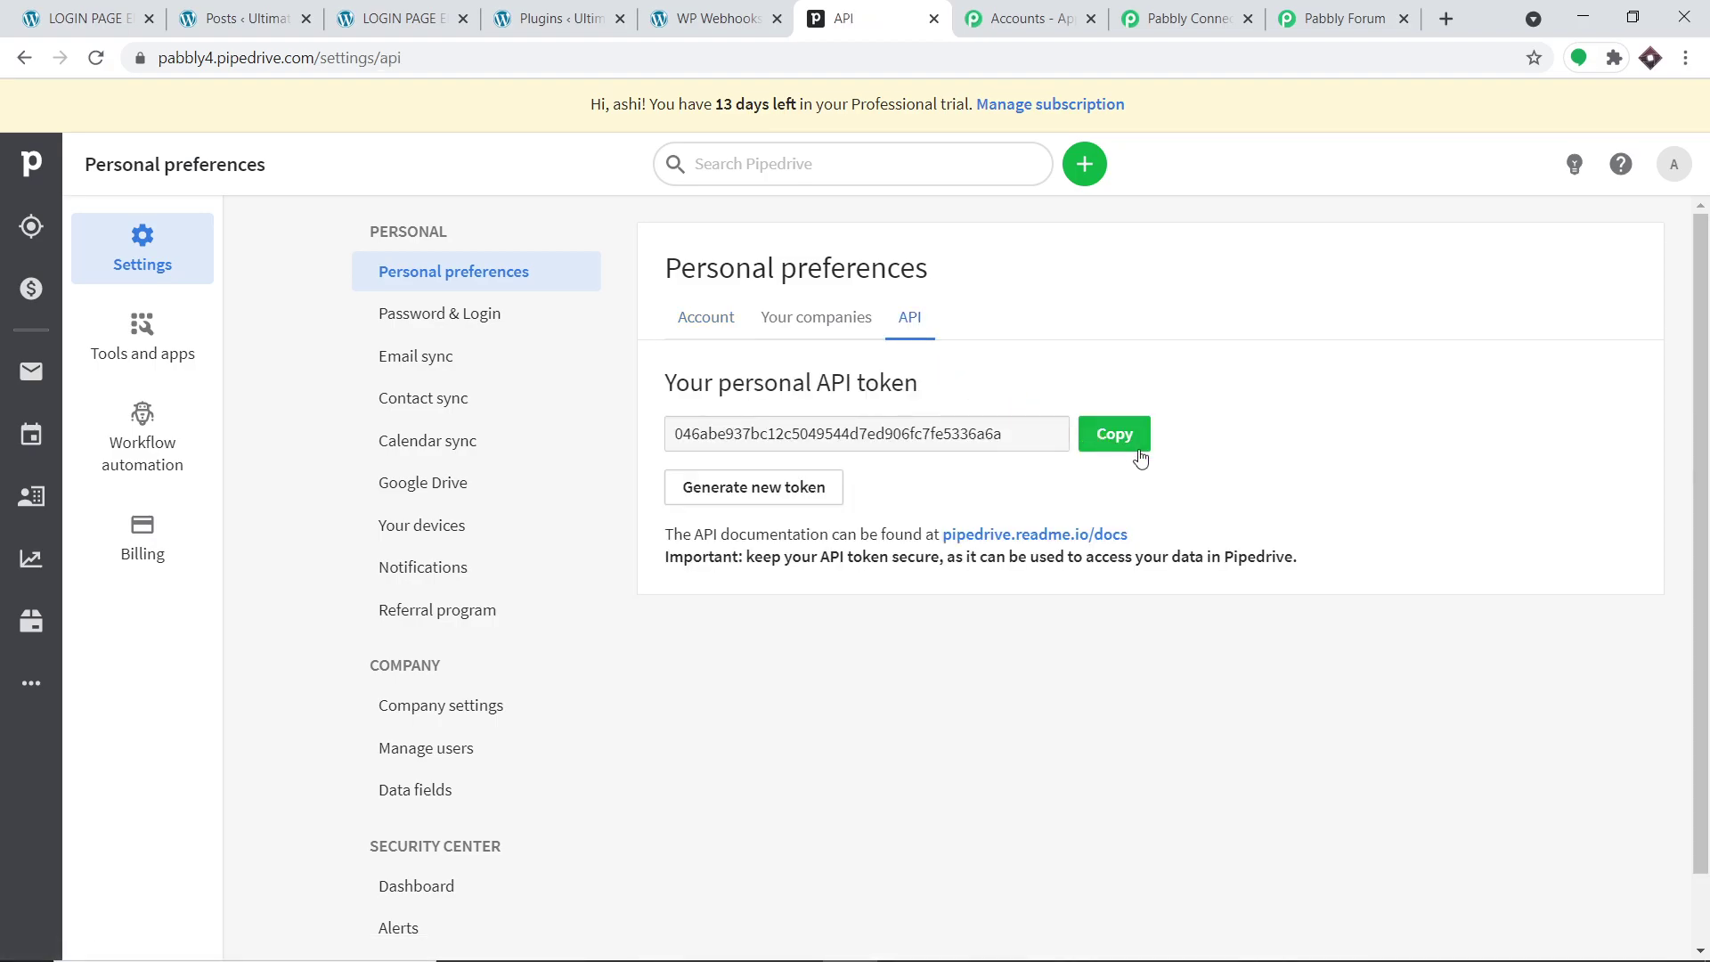
click(1129, 443)
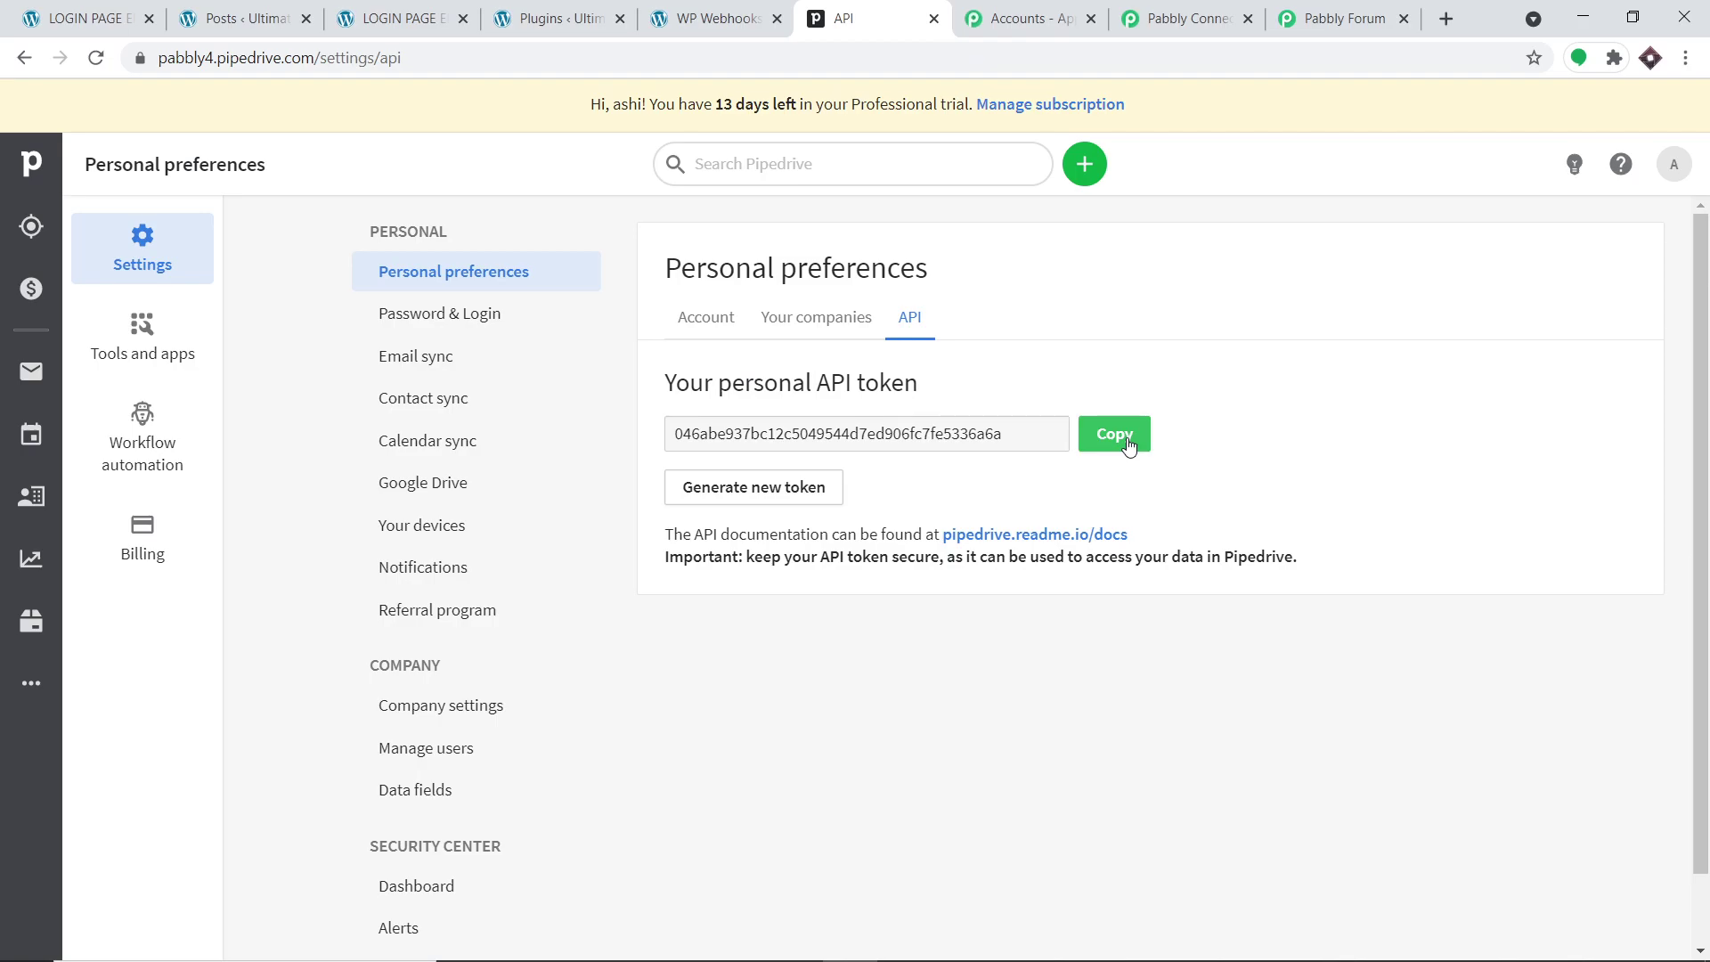
click(1128, 443)
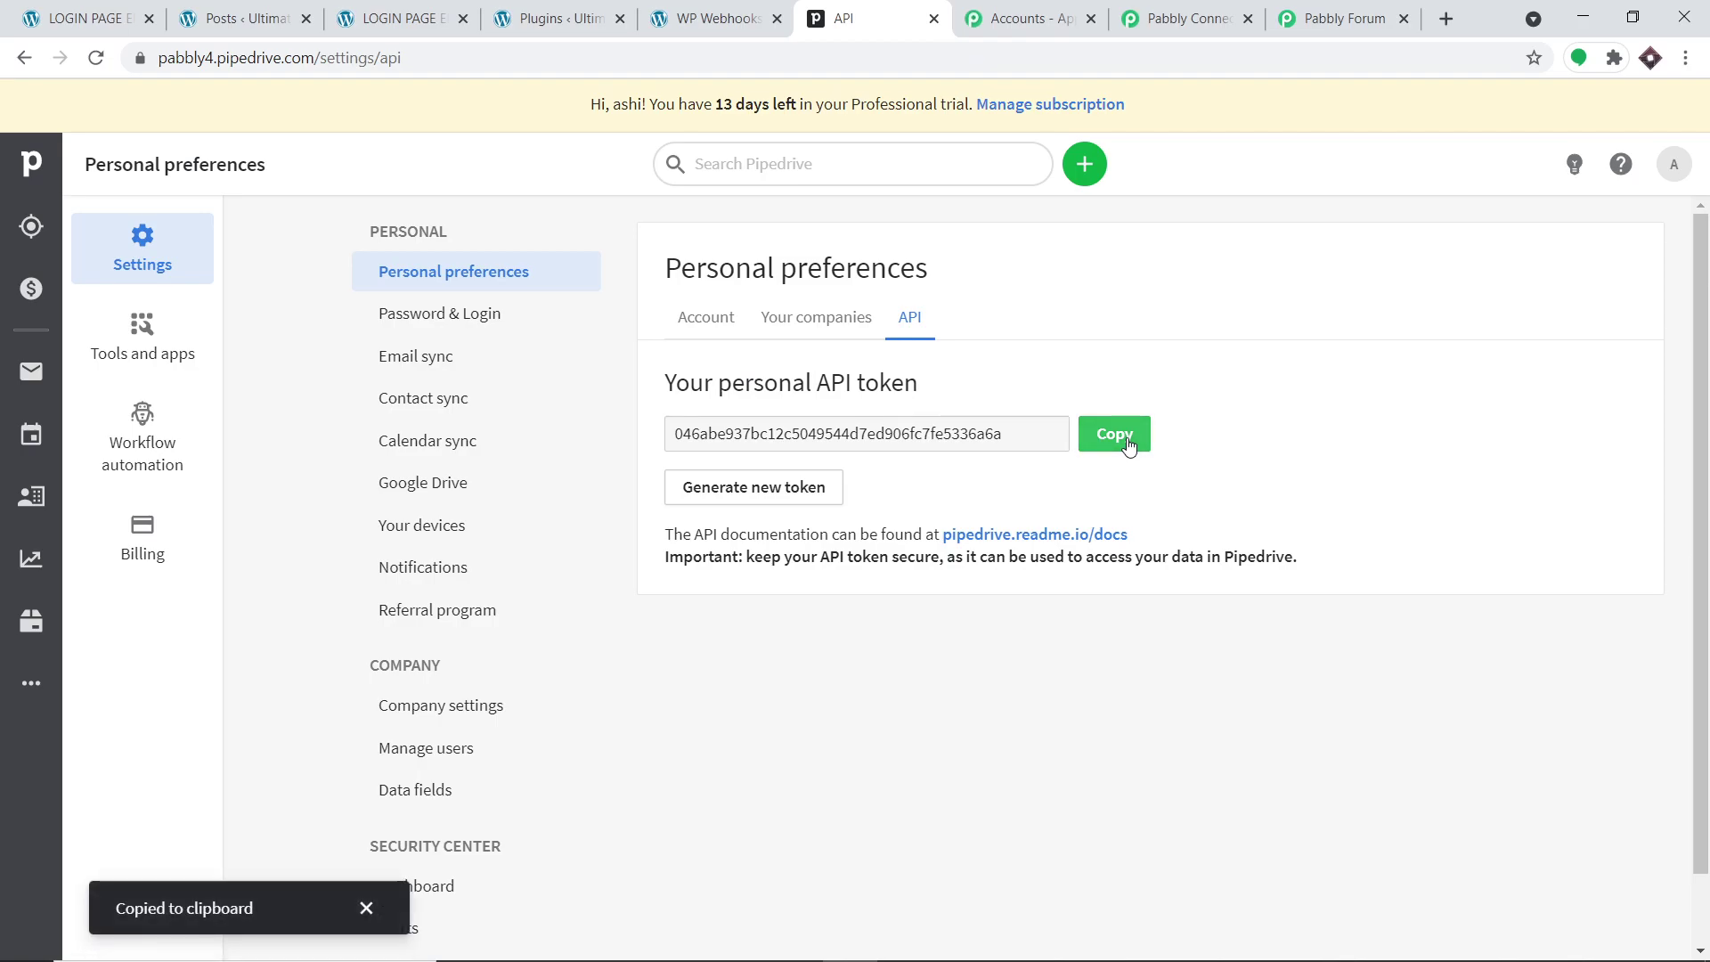
click(1193, 17)
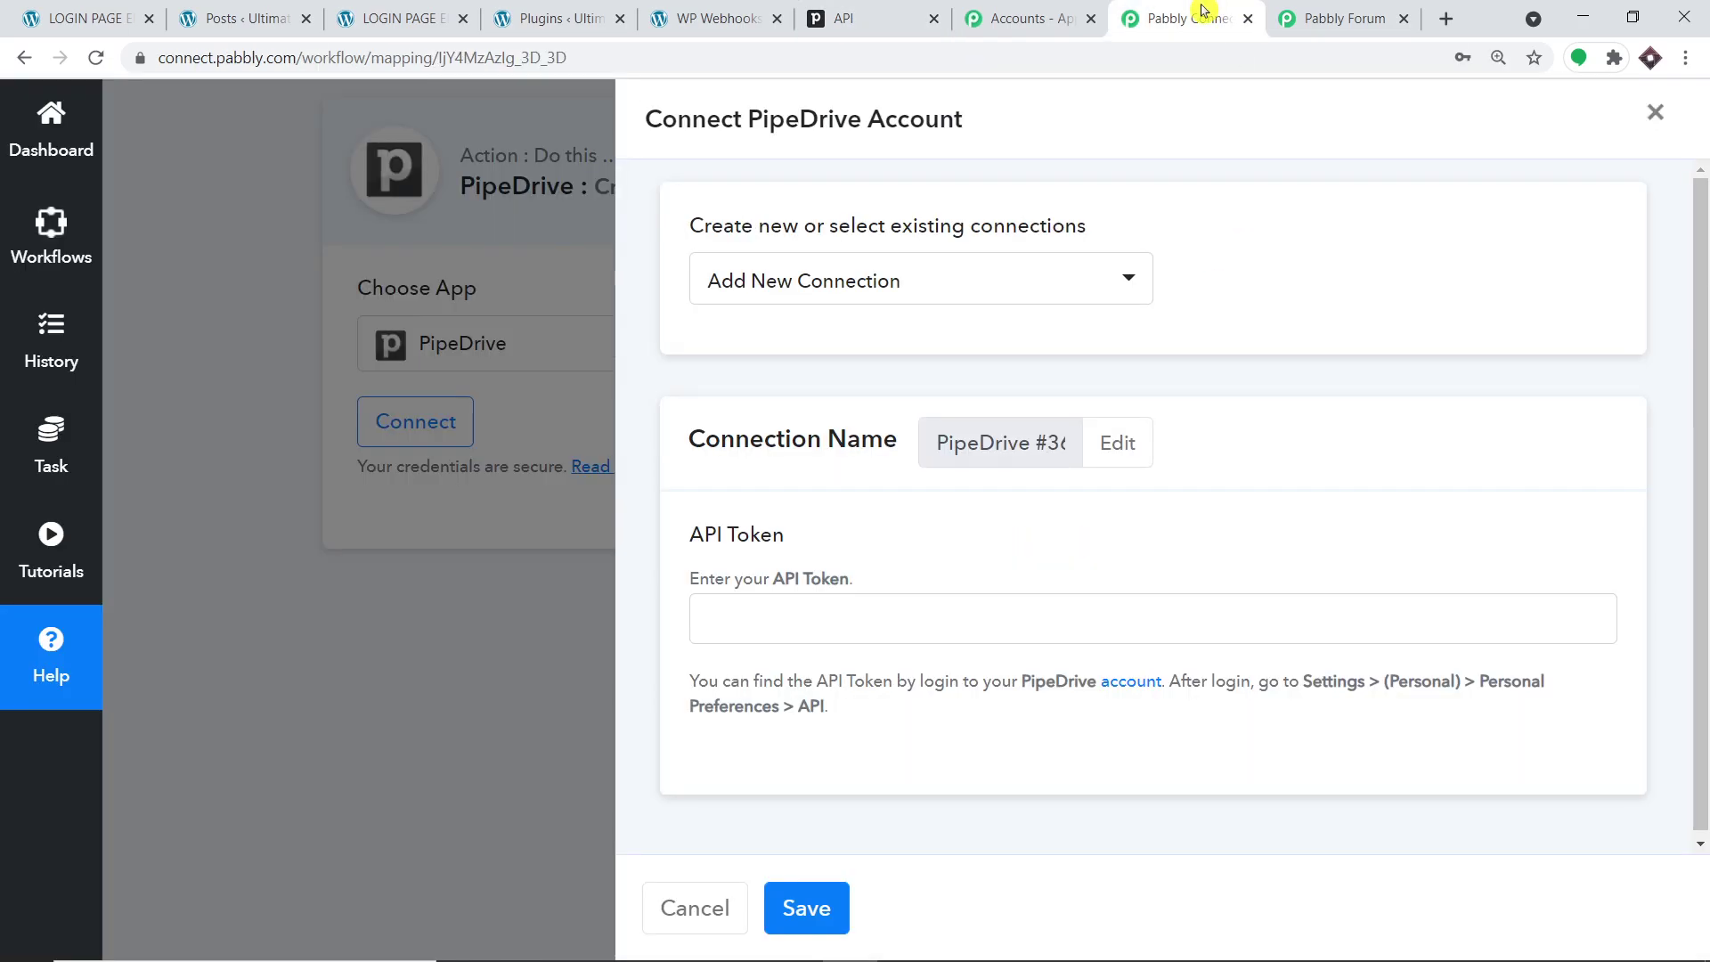
Paste the copied Pipedrive API token into the connection field and save it
right_click(815, 618)
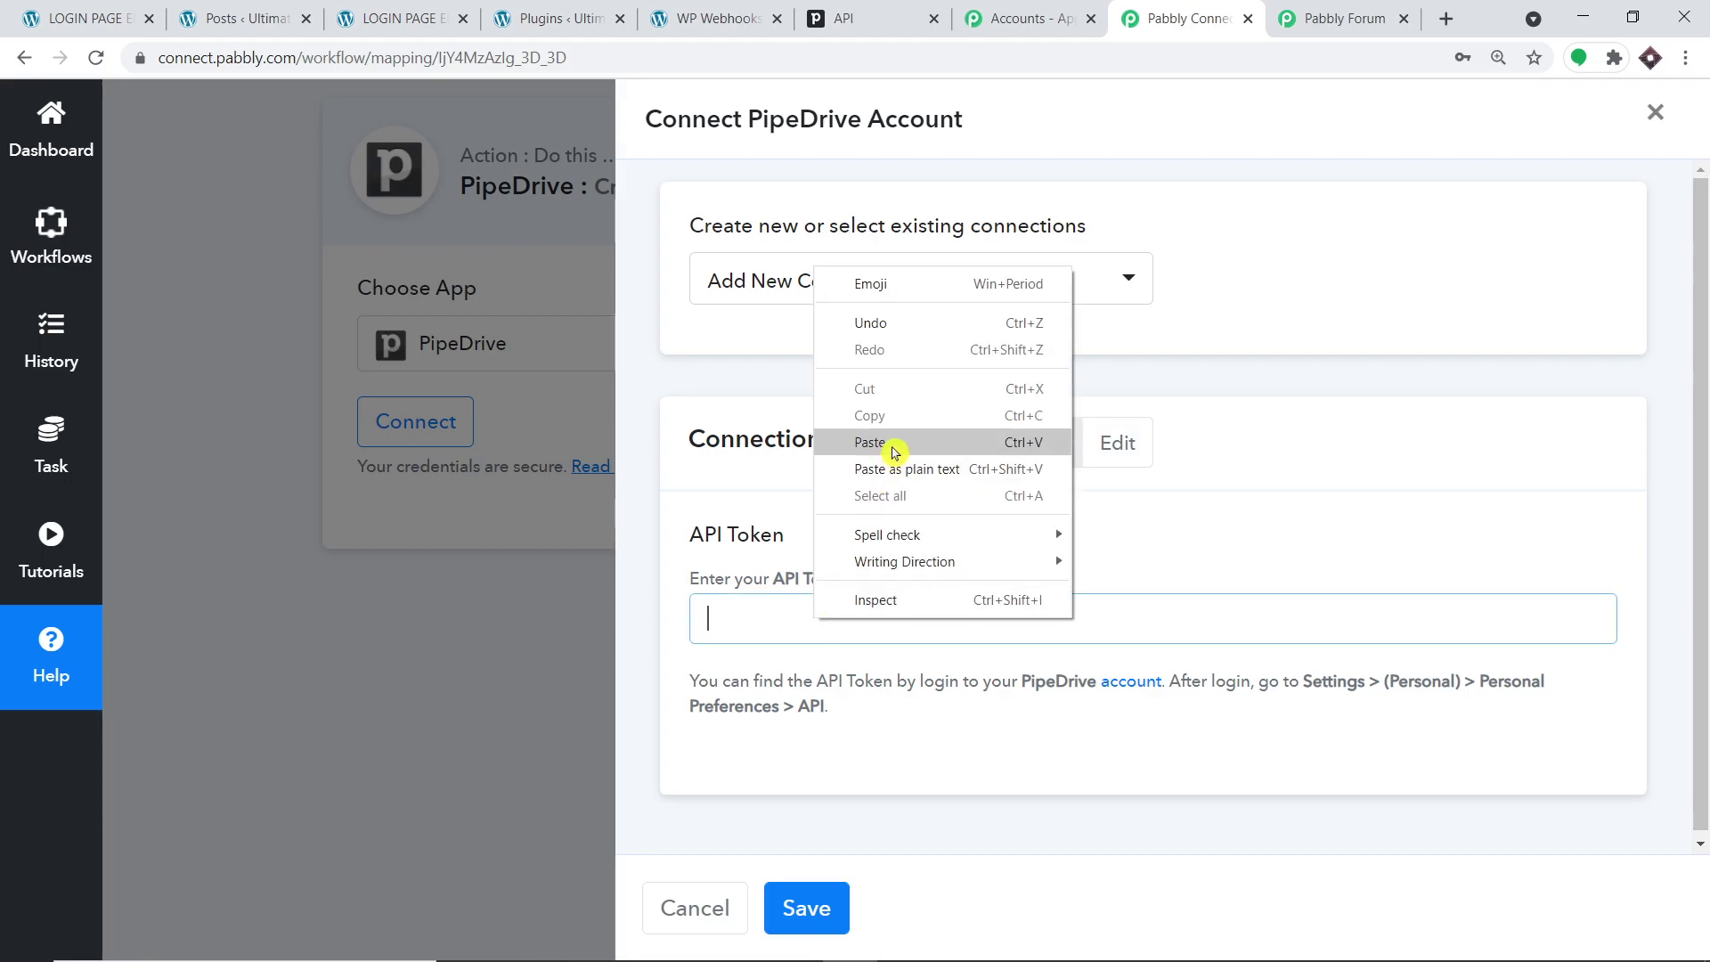
click(810, 443)
click(821, 921)
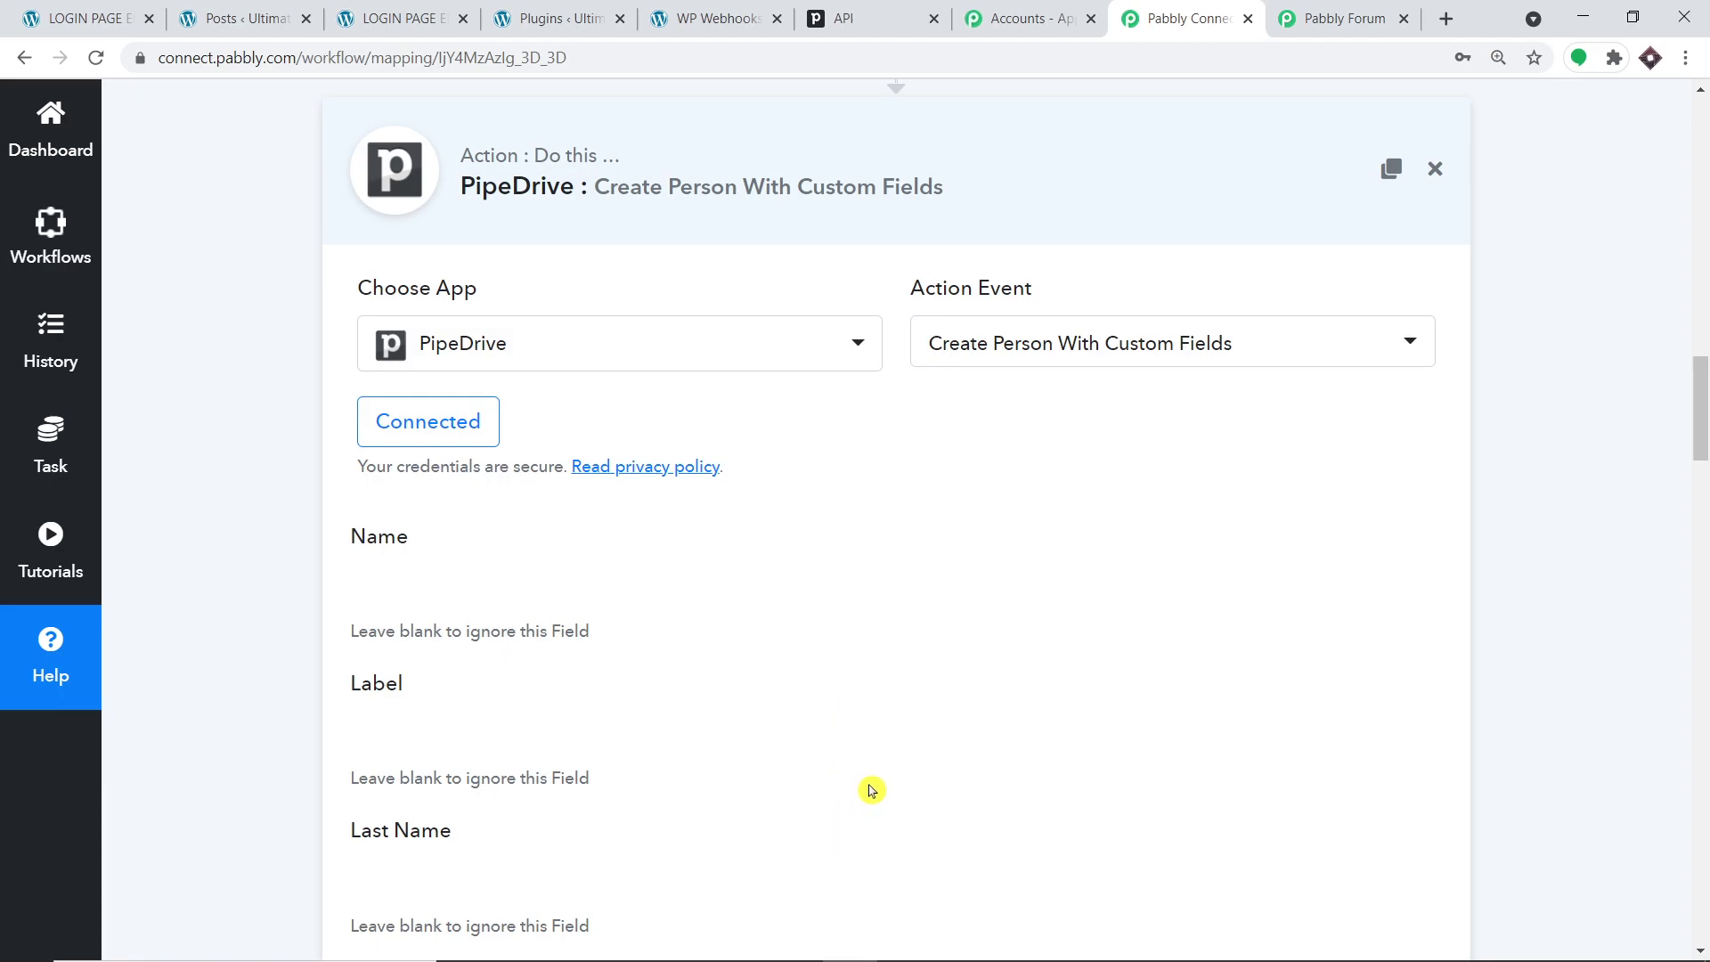
scroll(863, 653, down, 1)
scroll(863, 654, down, 5)
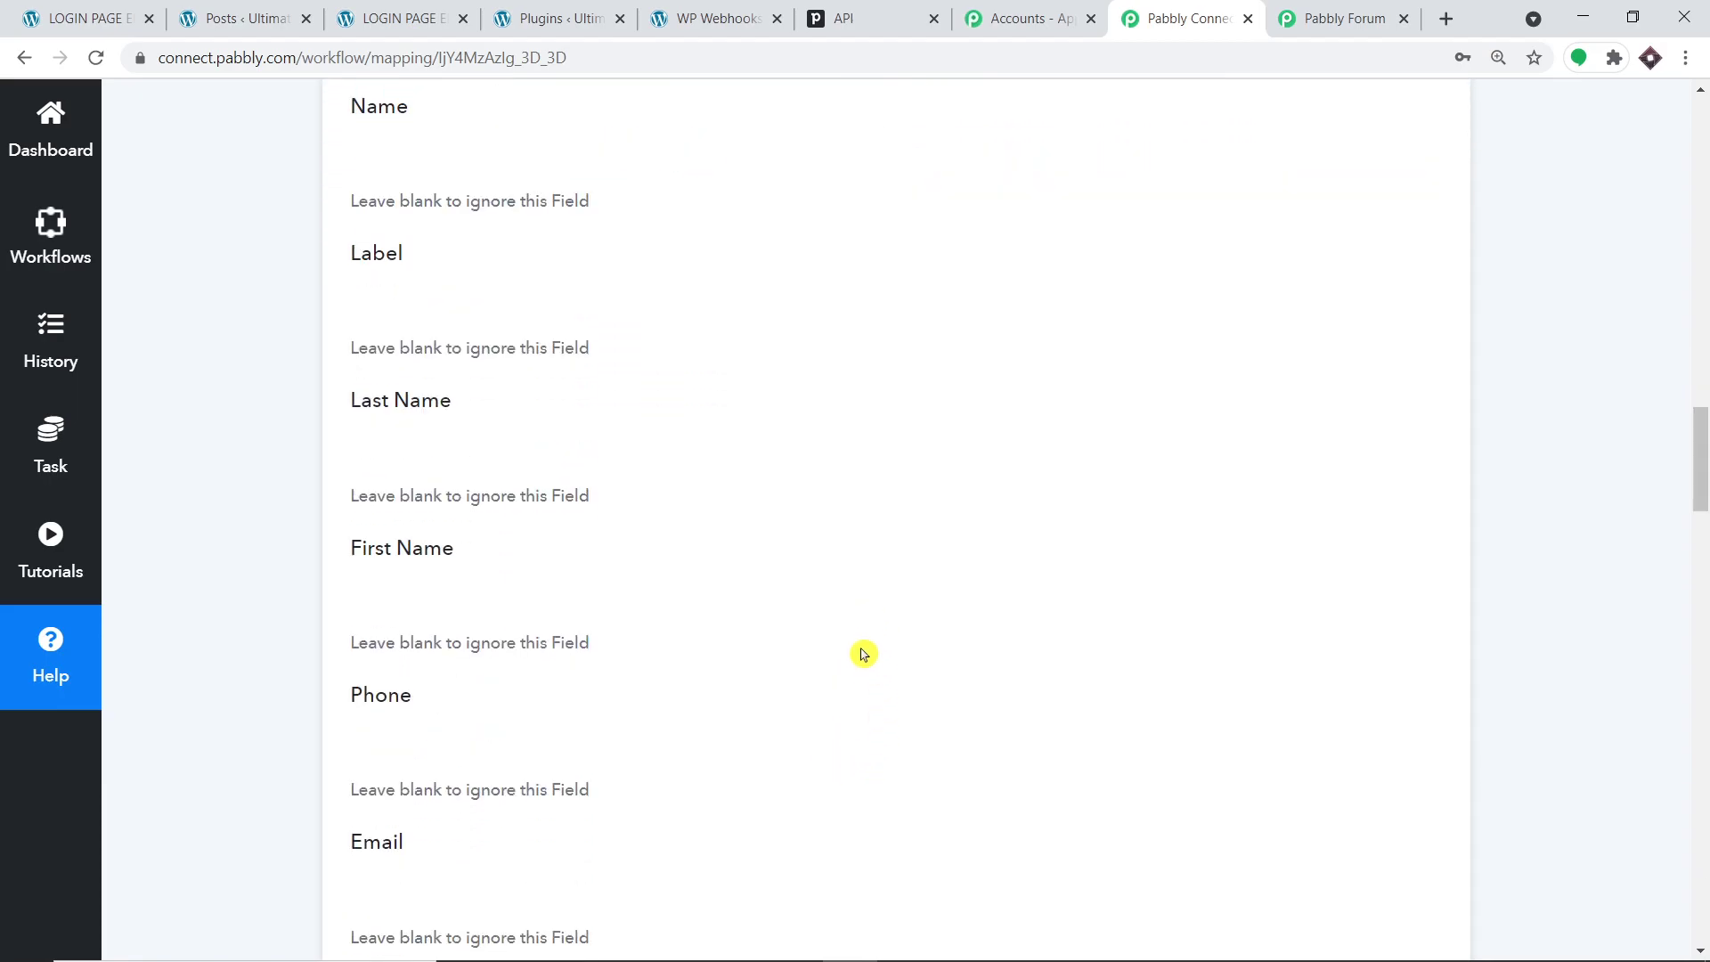
scroll(847, 630, down, 3)
scroll(840, 625, up, 7)
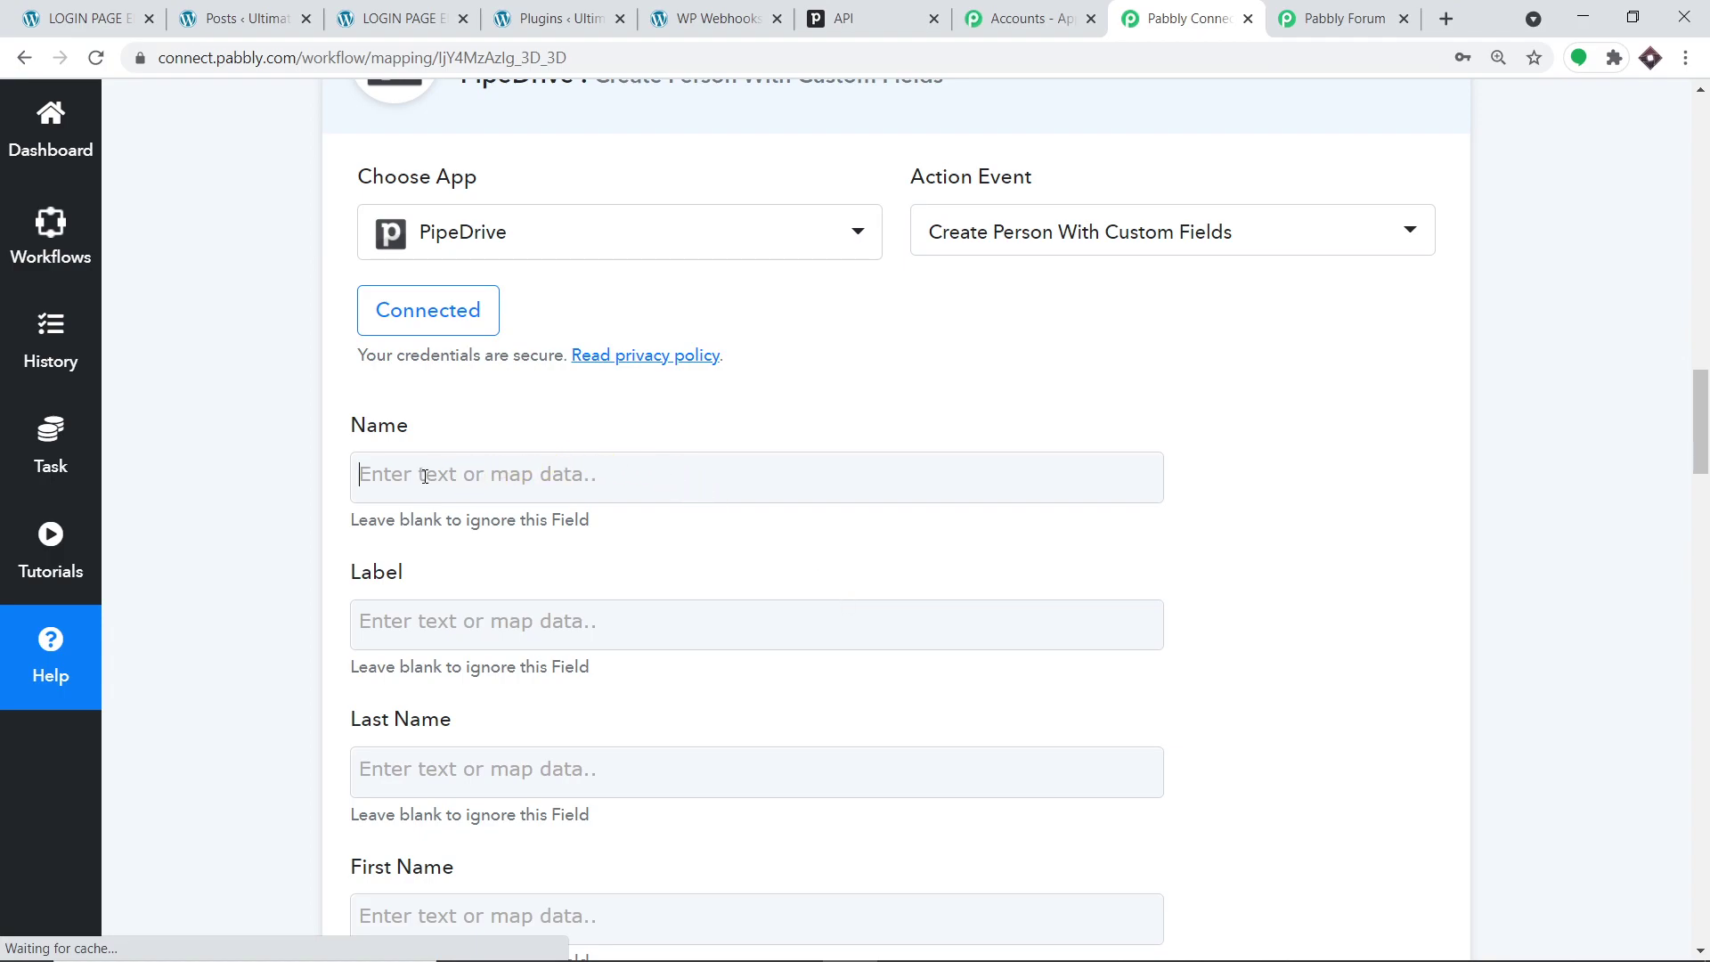
scroll(434, 475, down, 1)
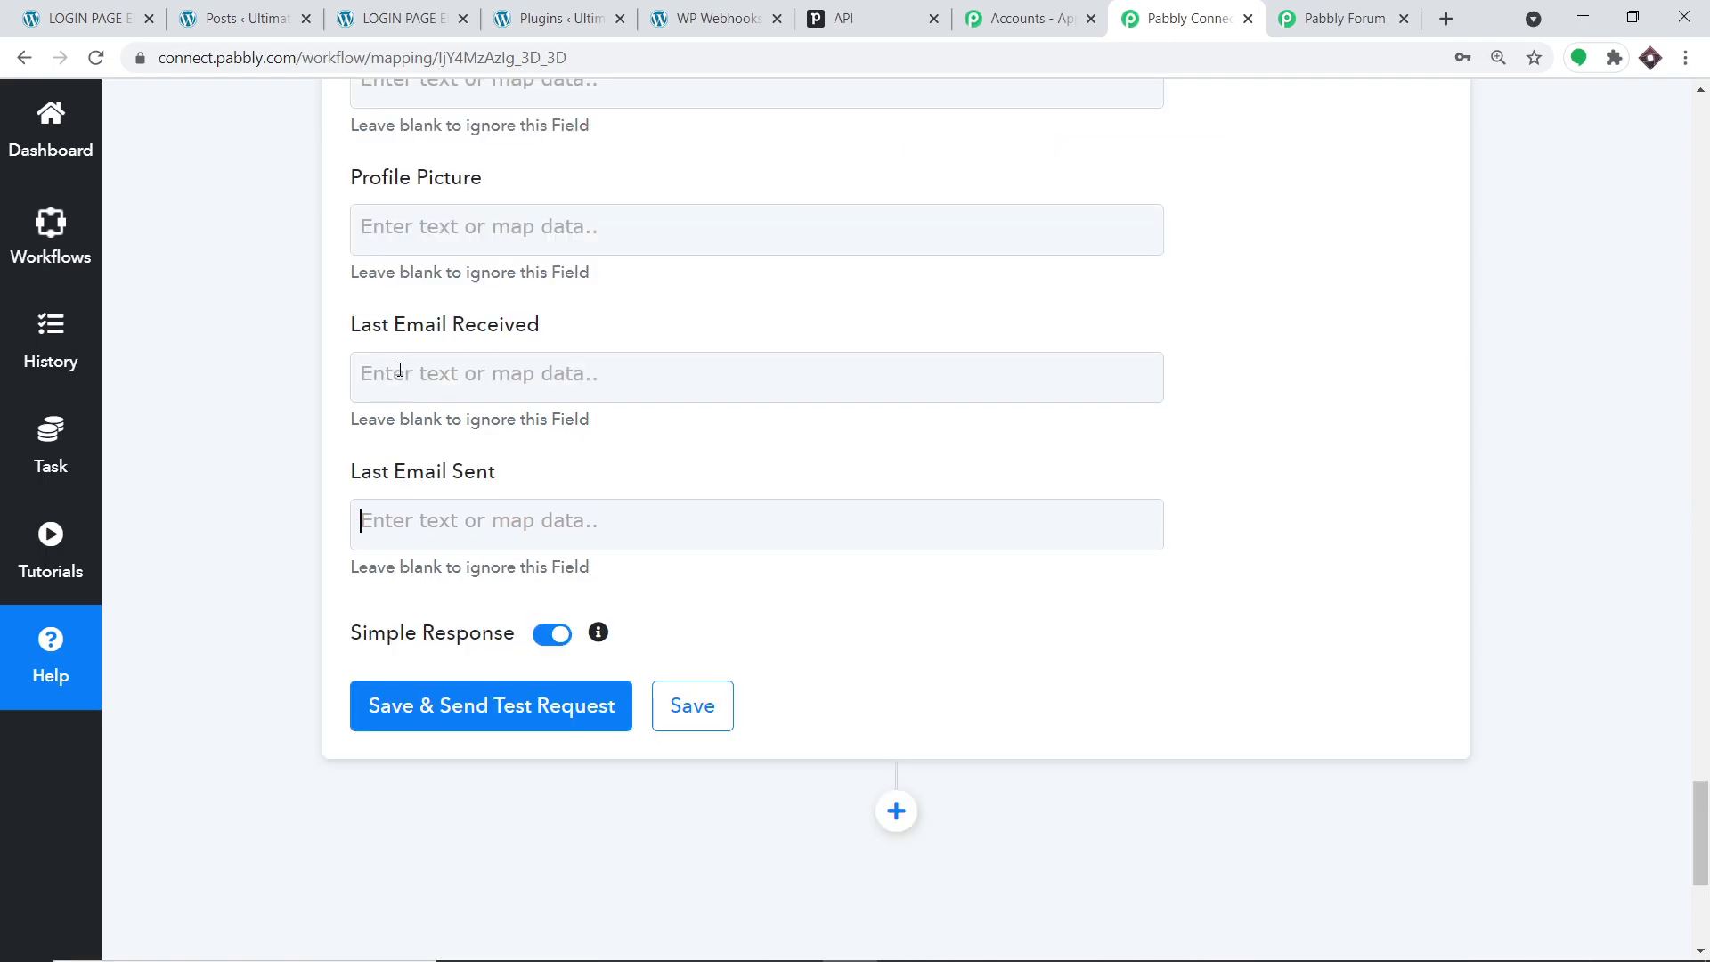
scroll(576, 580, up, 12)
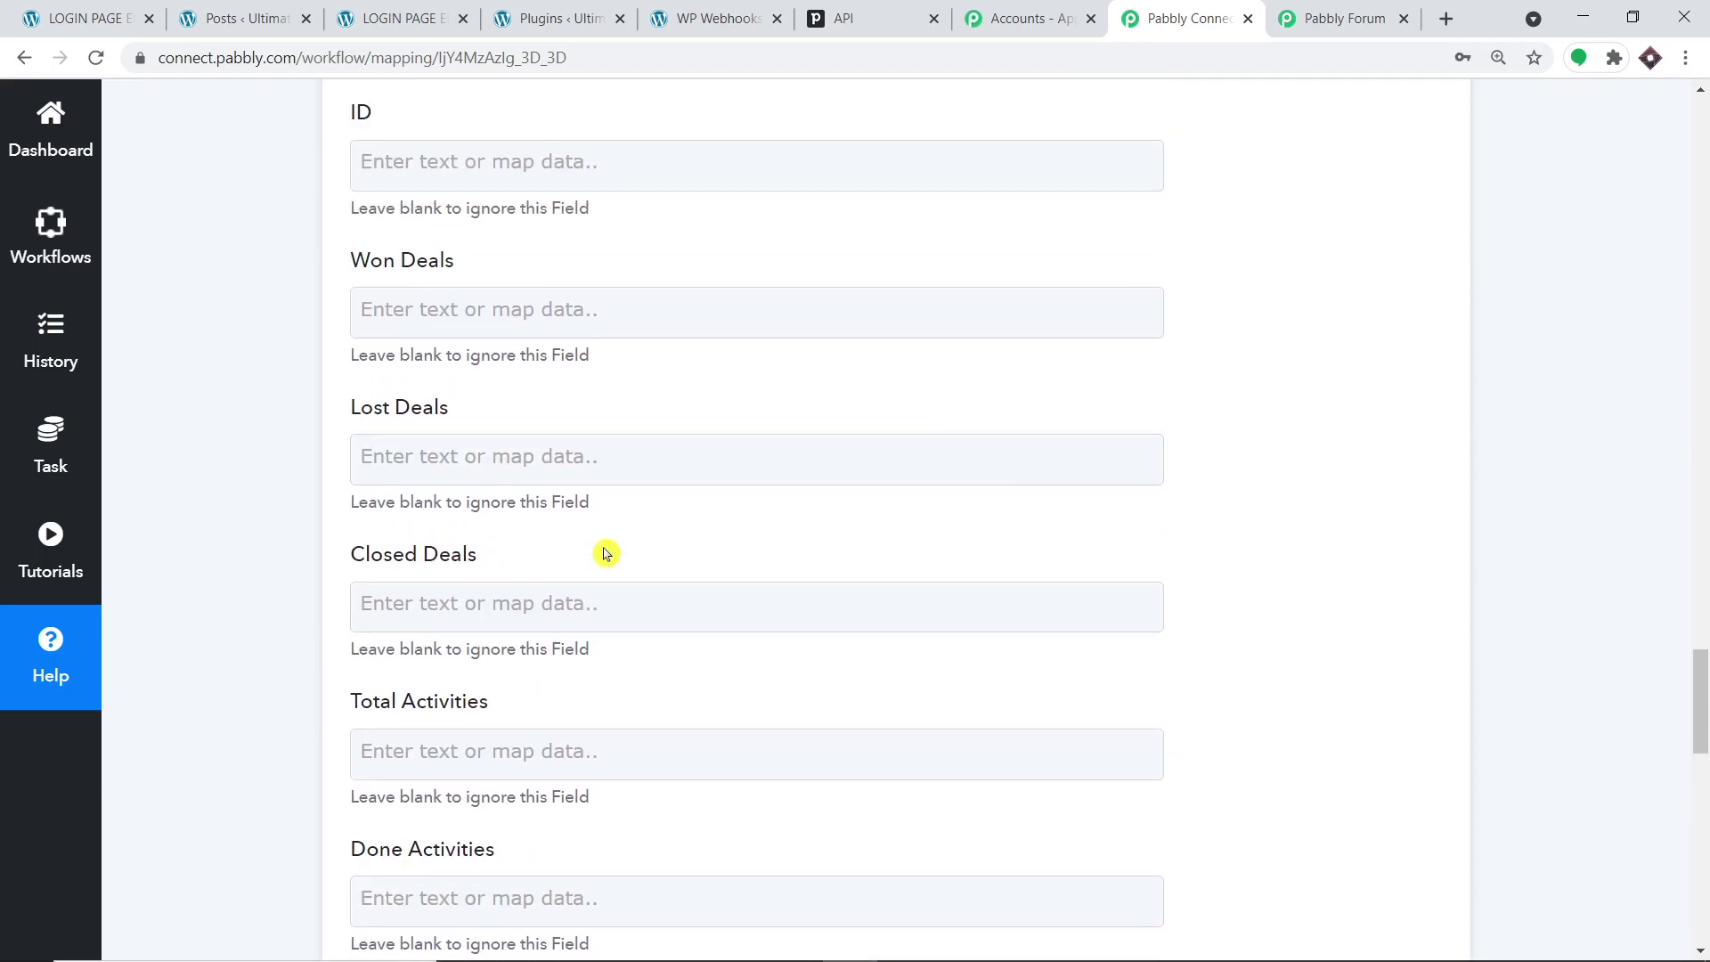
scroll(604, 553, up, 20)
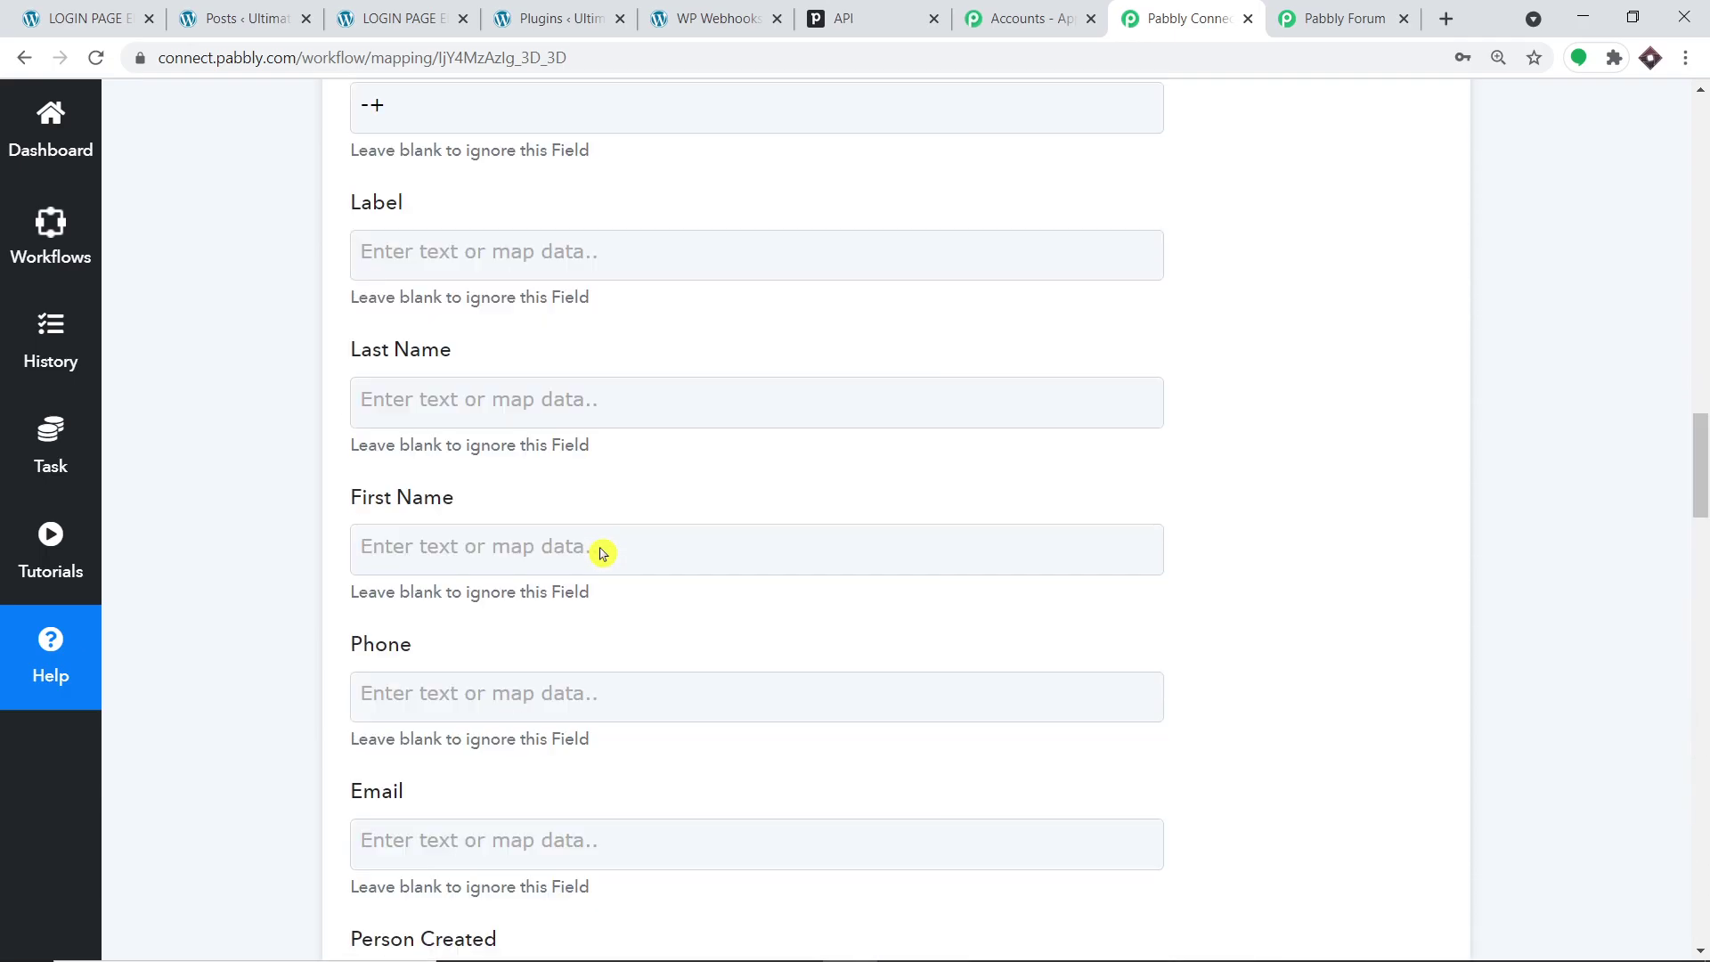
scroll(603, 553, up, 6)
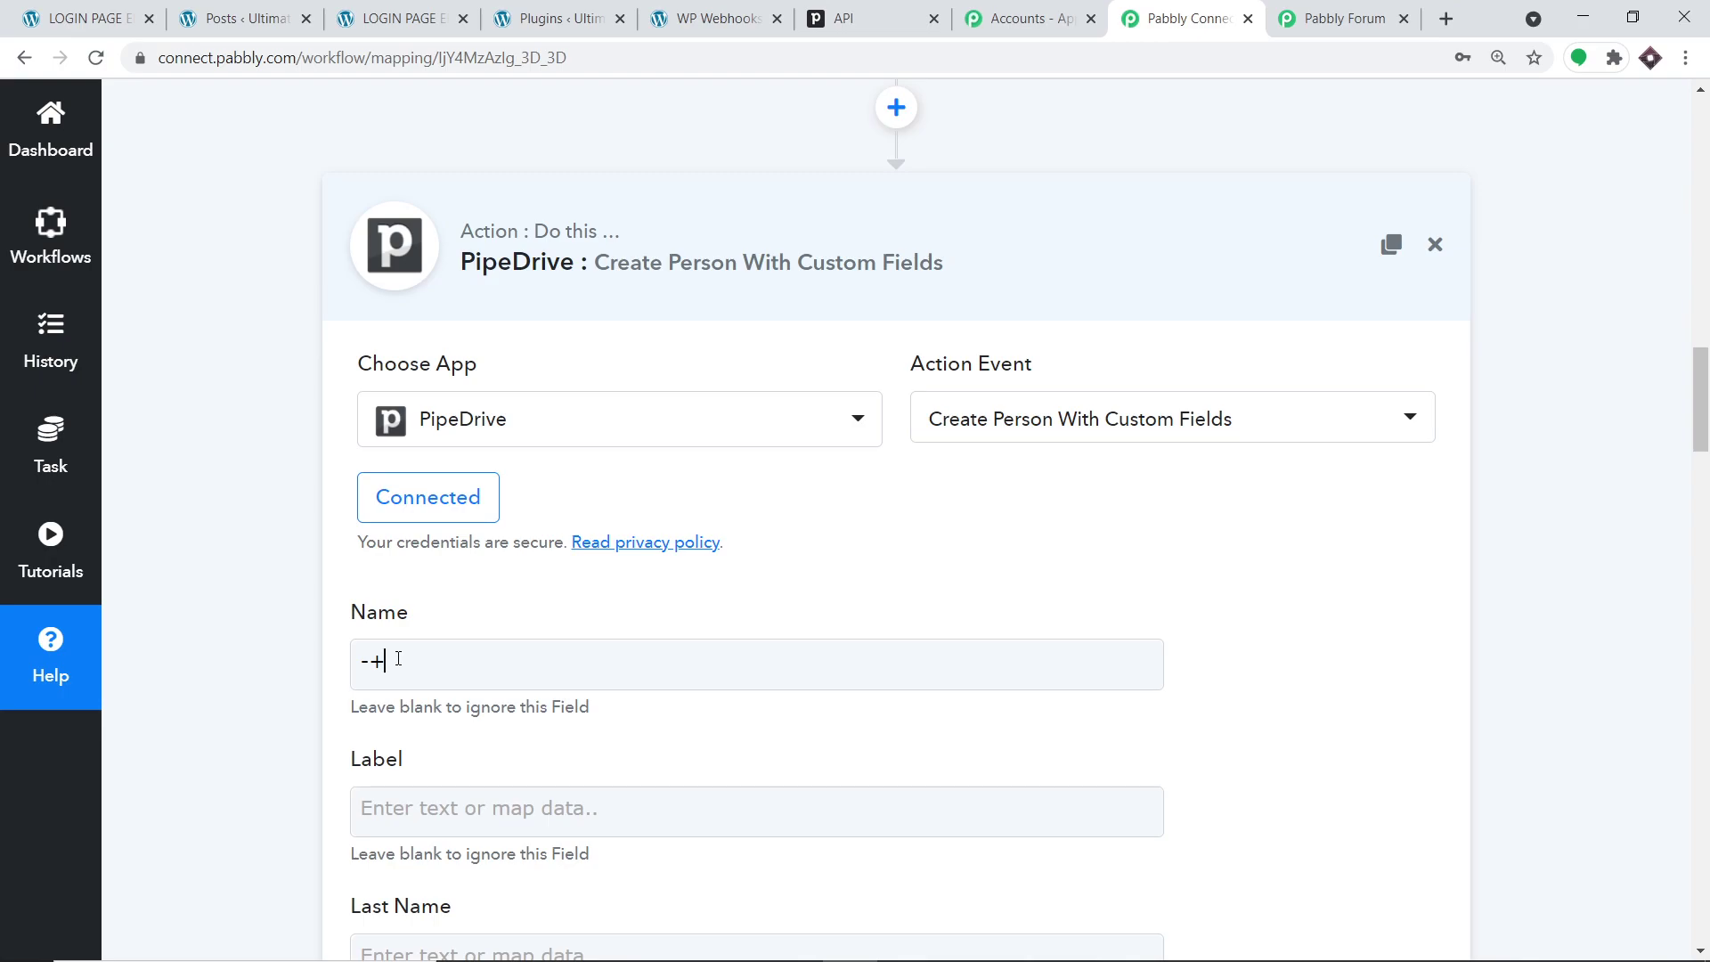
key(BackSpace)
key(BackSpace)
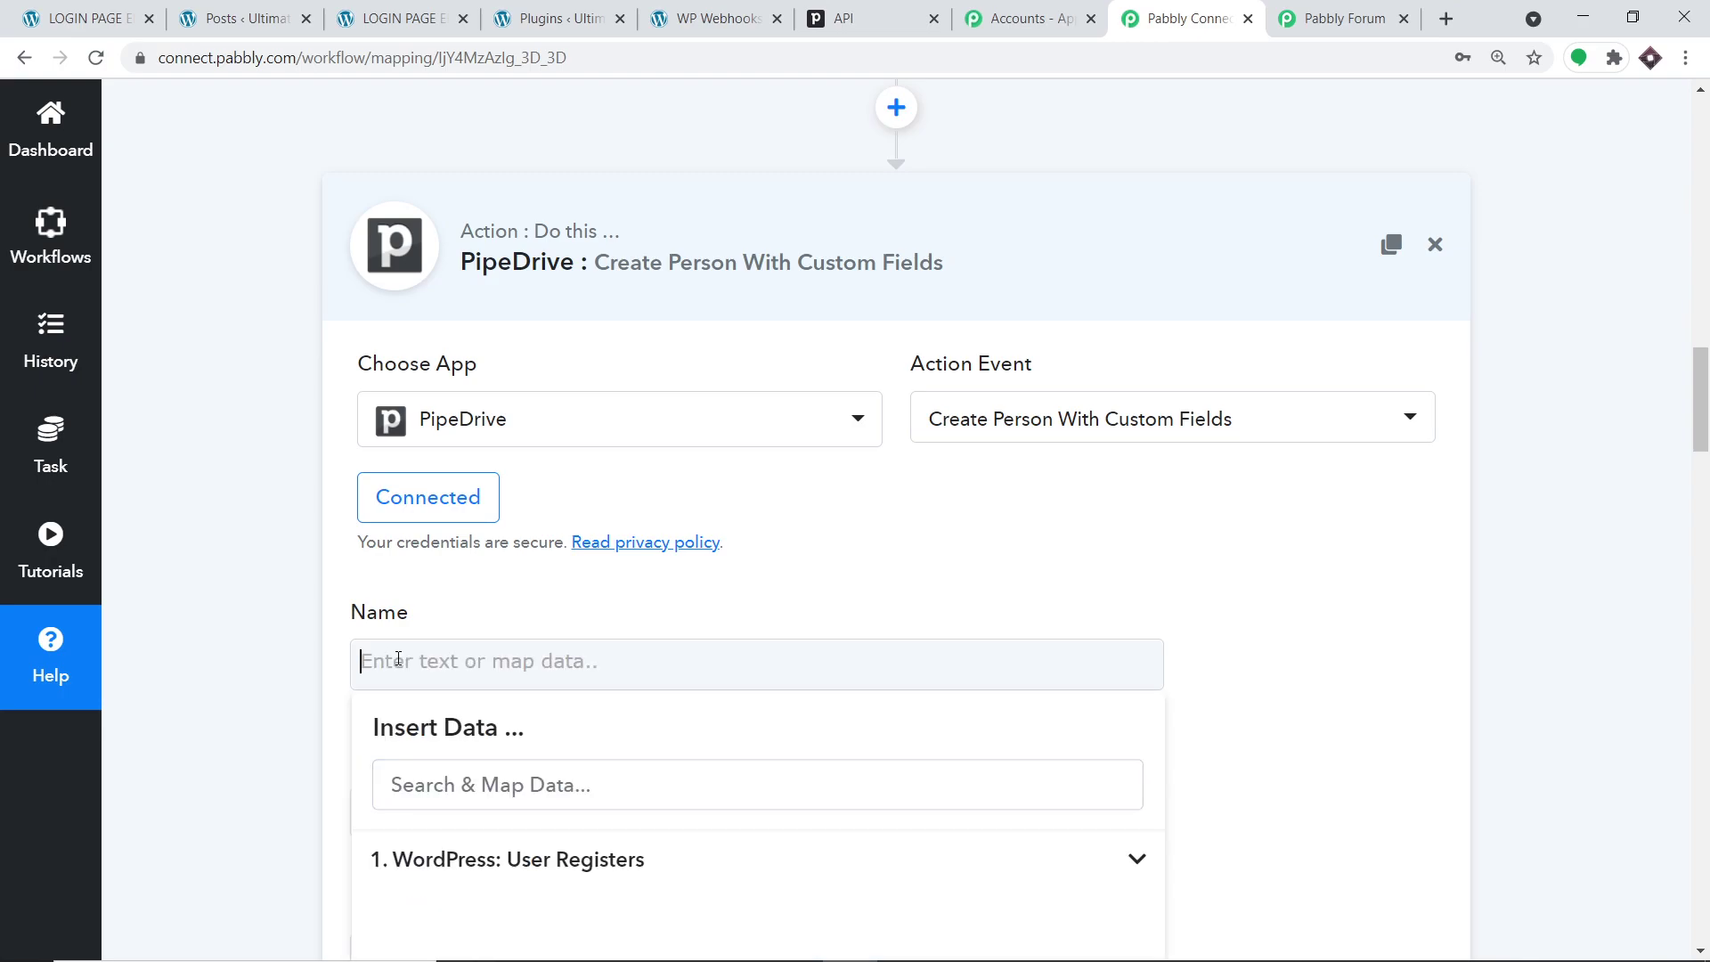
scroll(476, 647, down, 2)
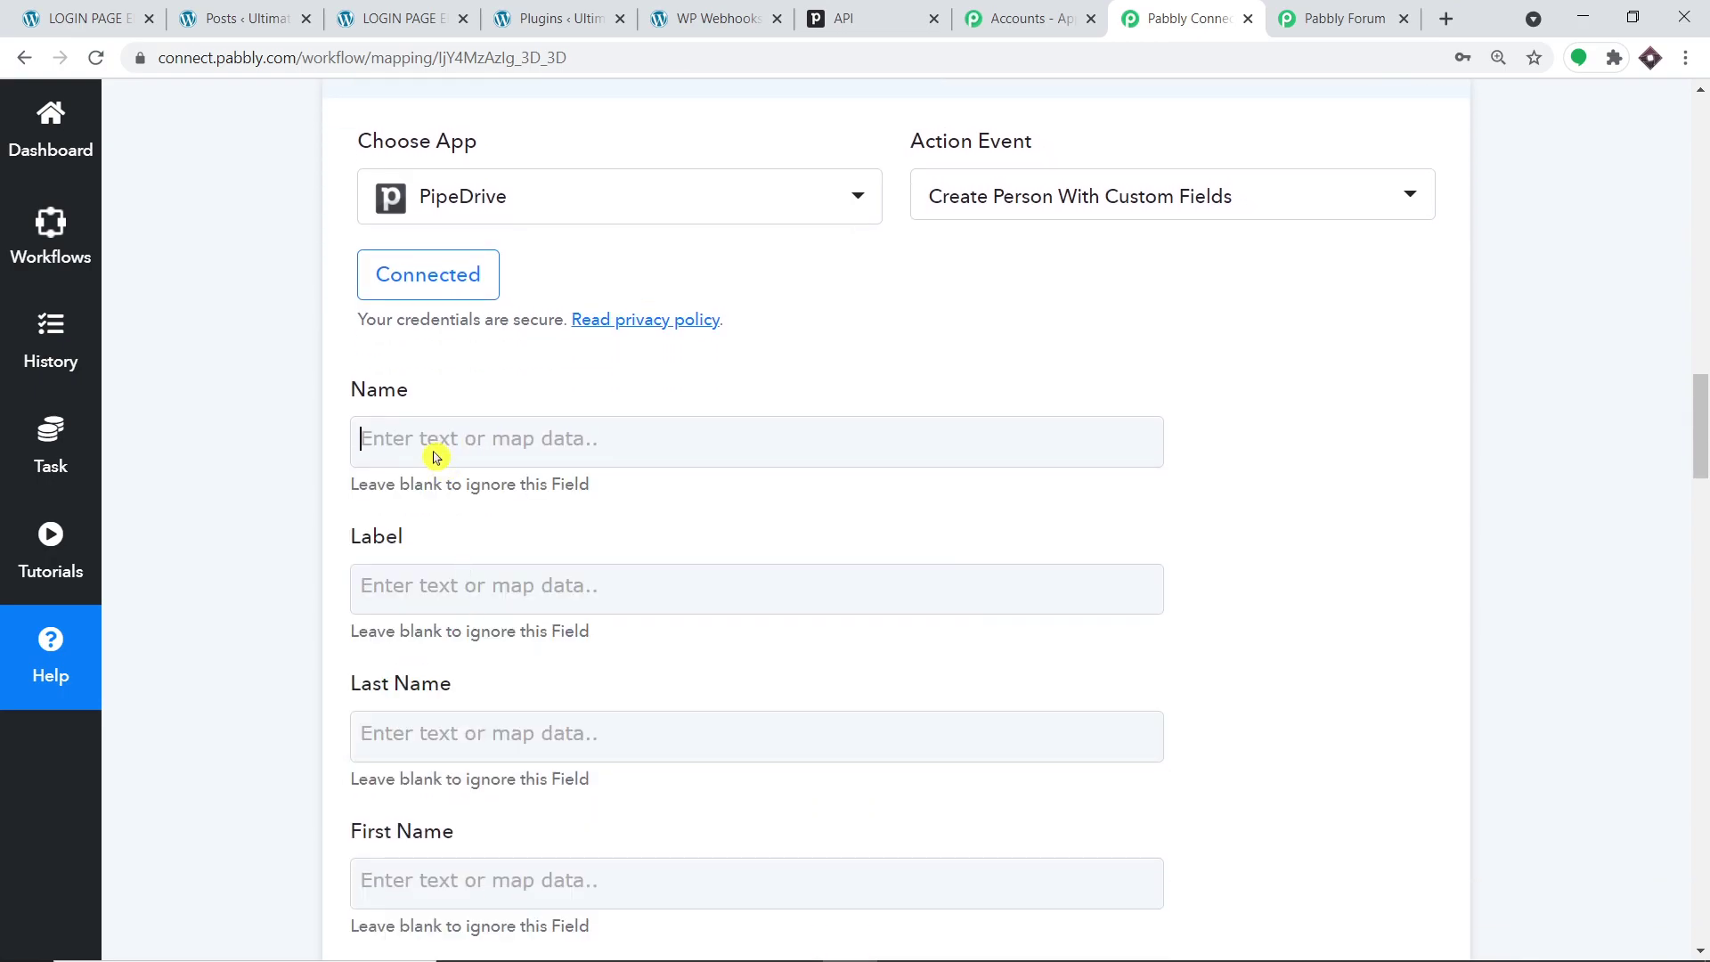
Map the WordPress user's nicename into the Pipedrive Name field
click(432, 448)
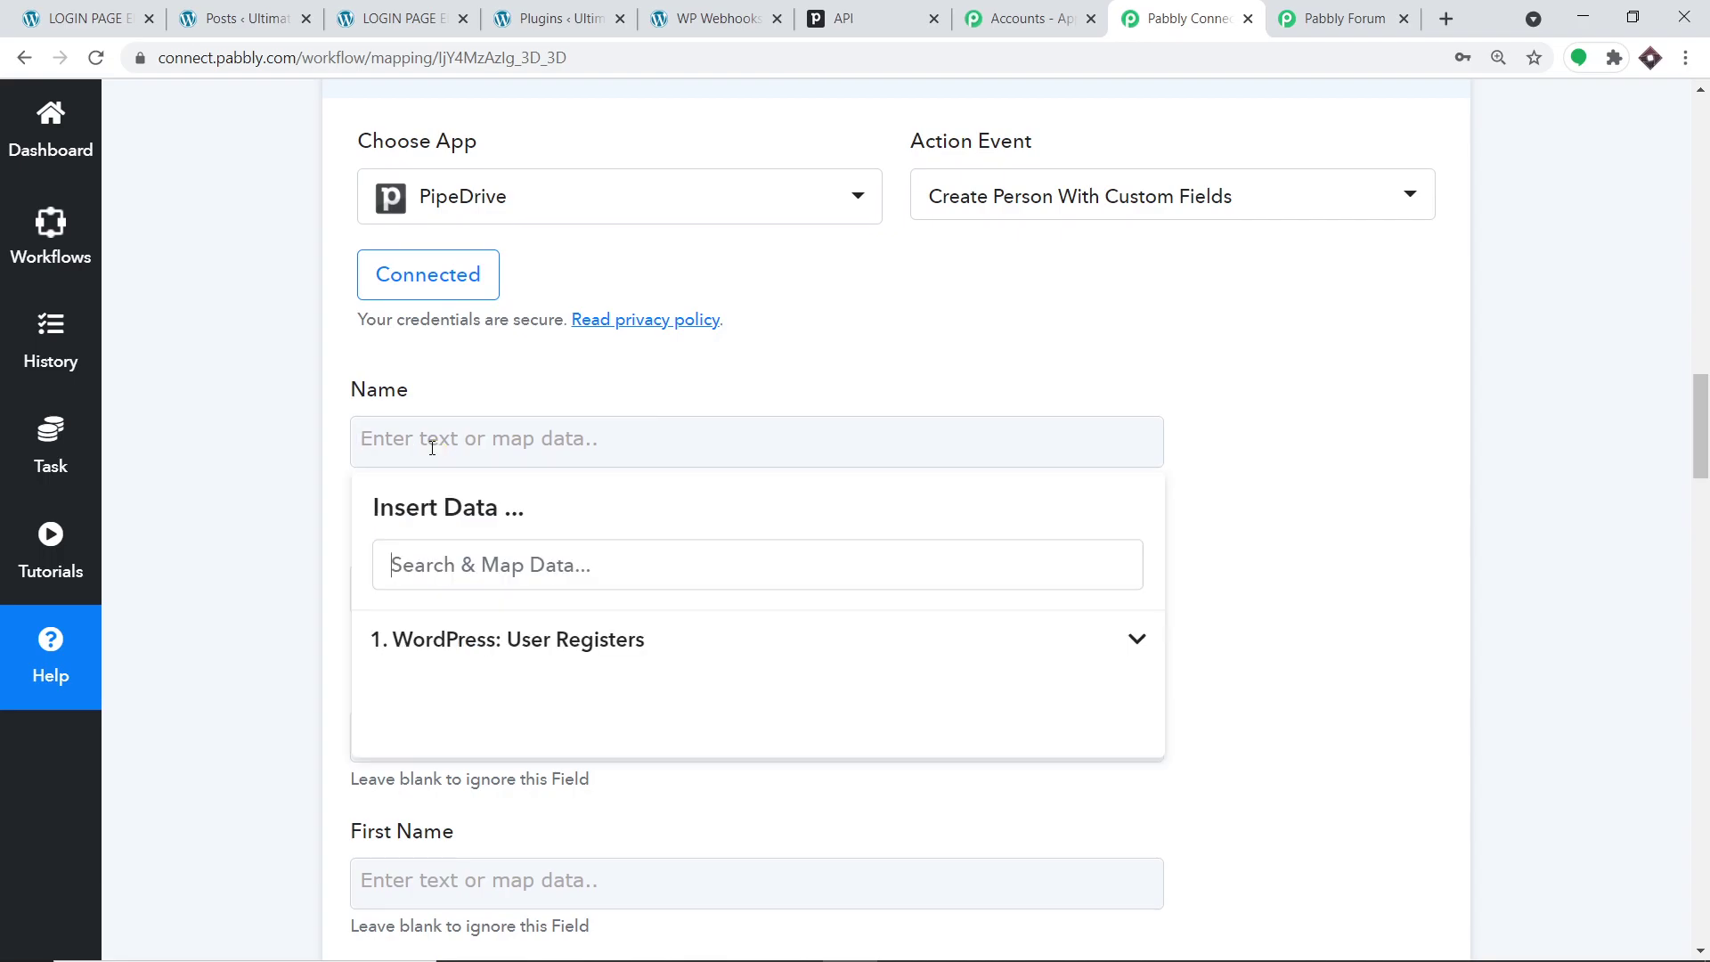
click(490, 661)
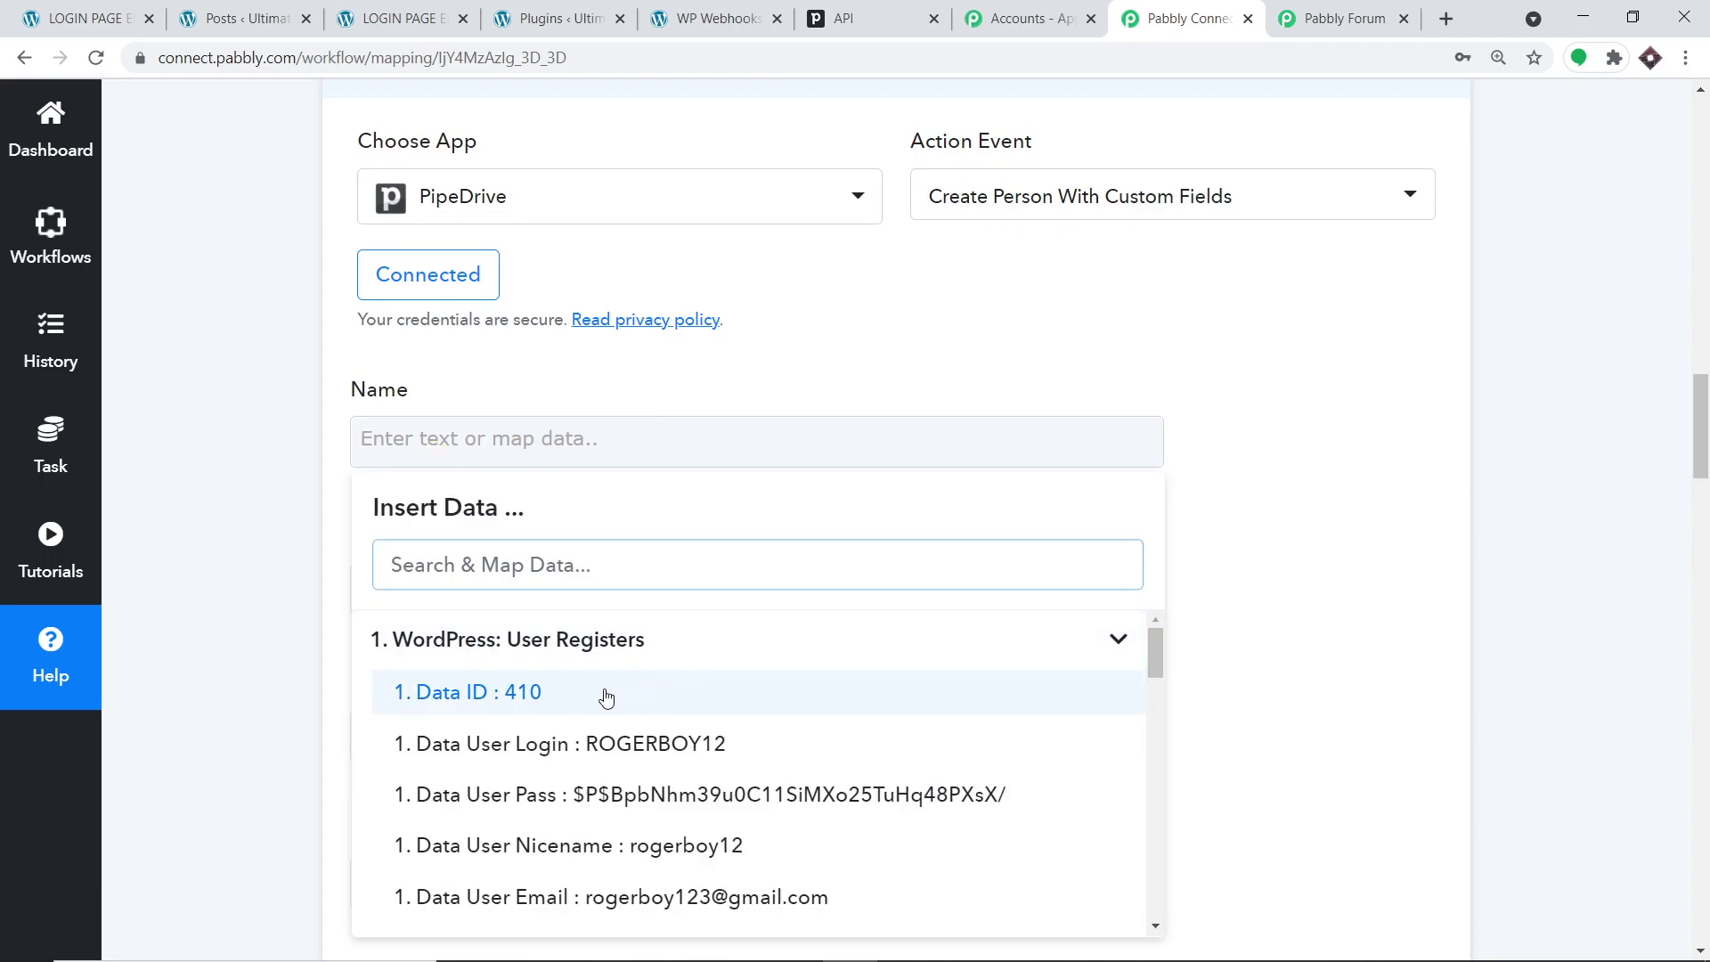
scroll(610, 728, down, 1)
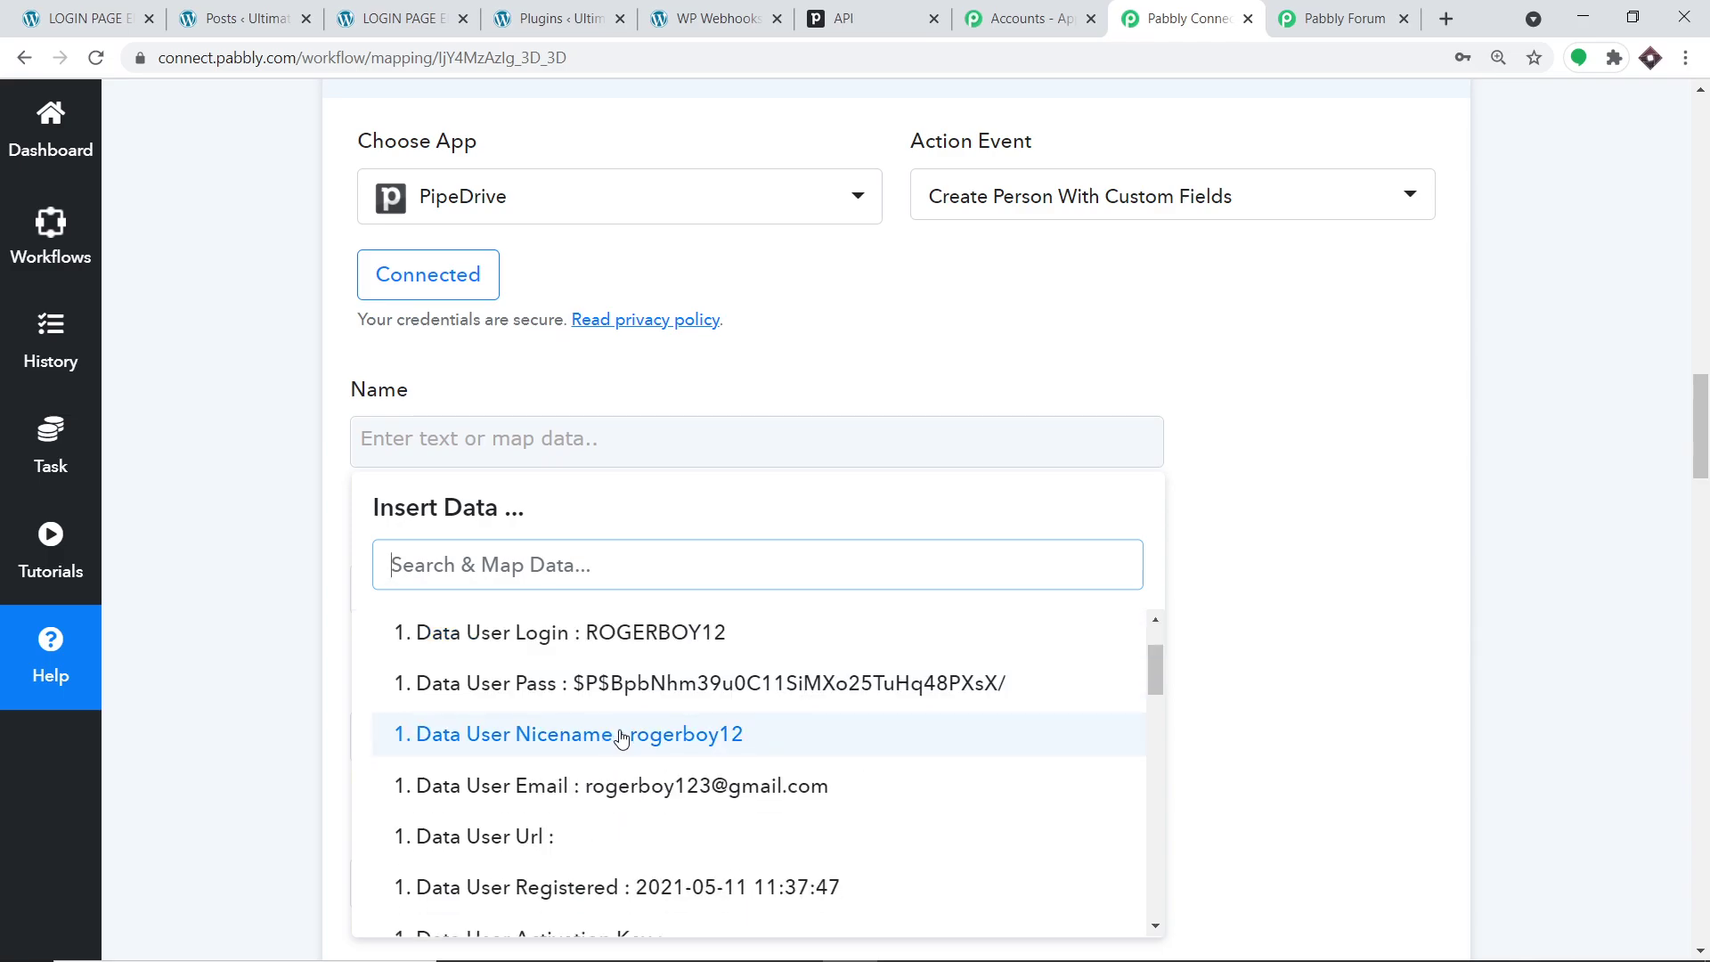
click(622, 746)
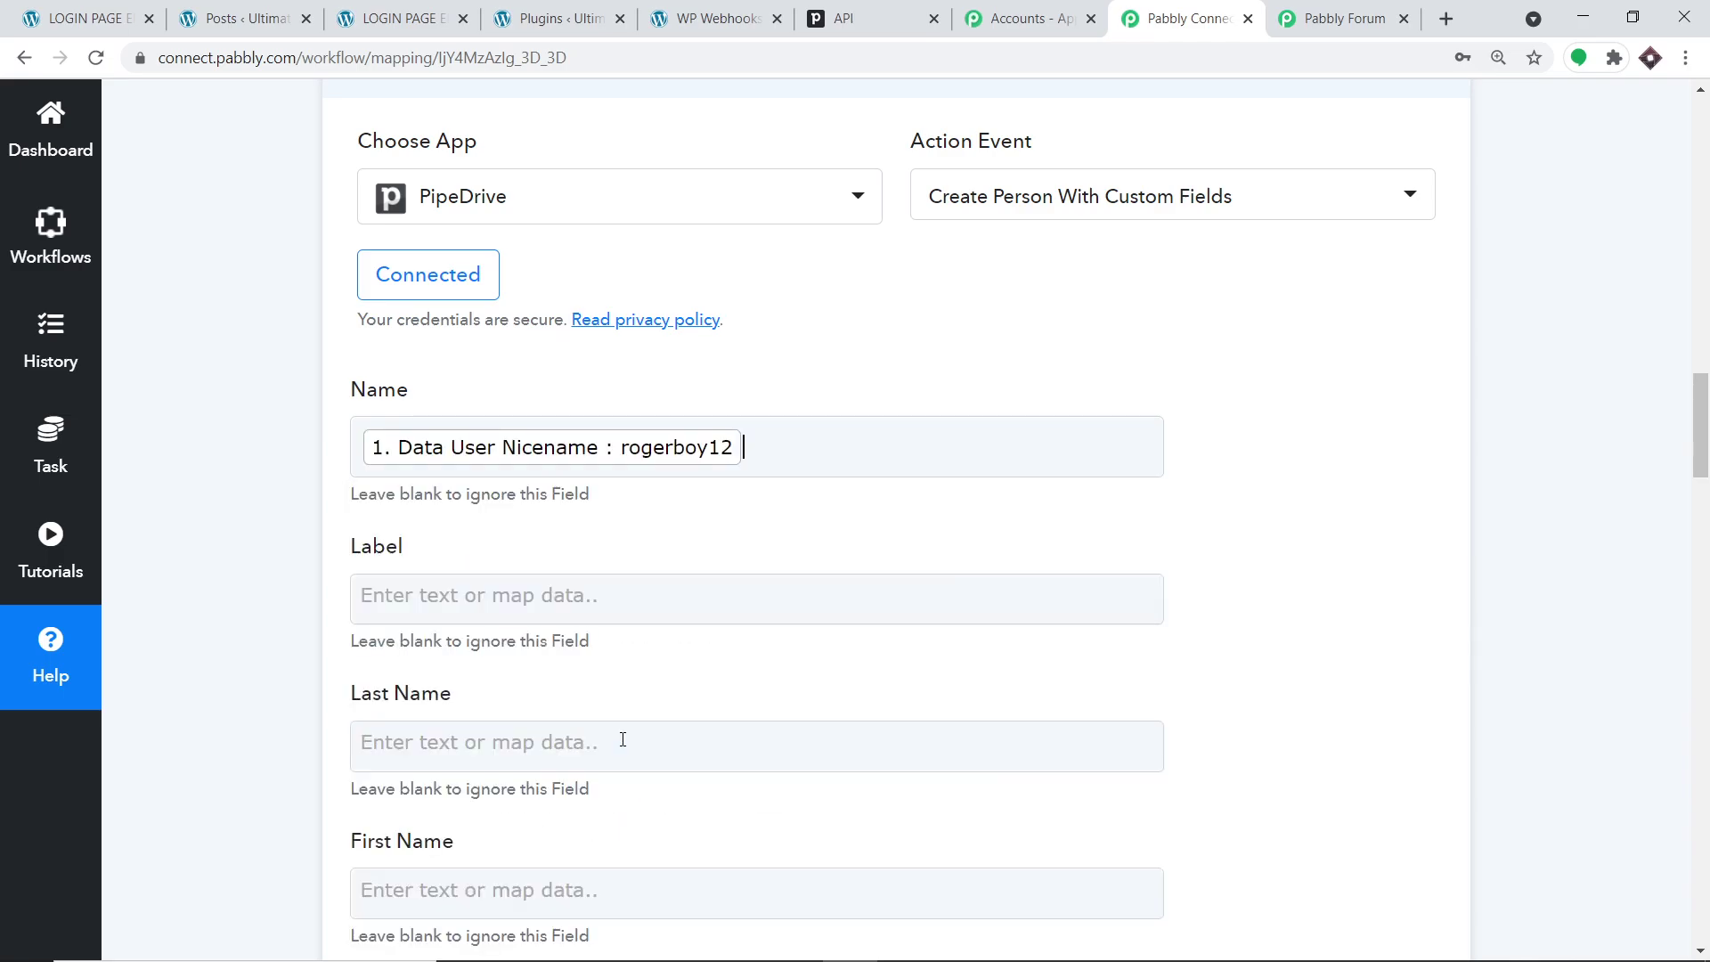
click(1327, 482)
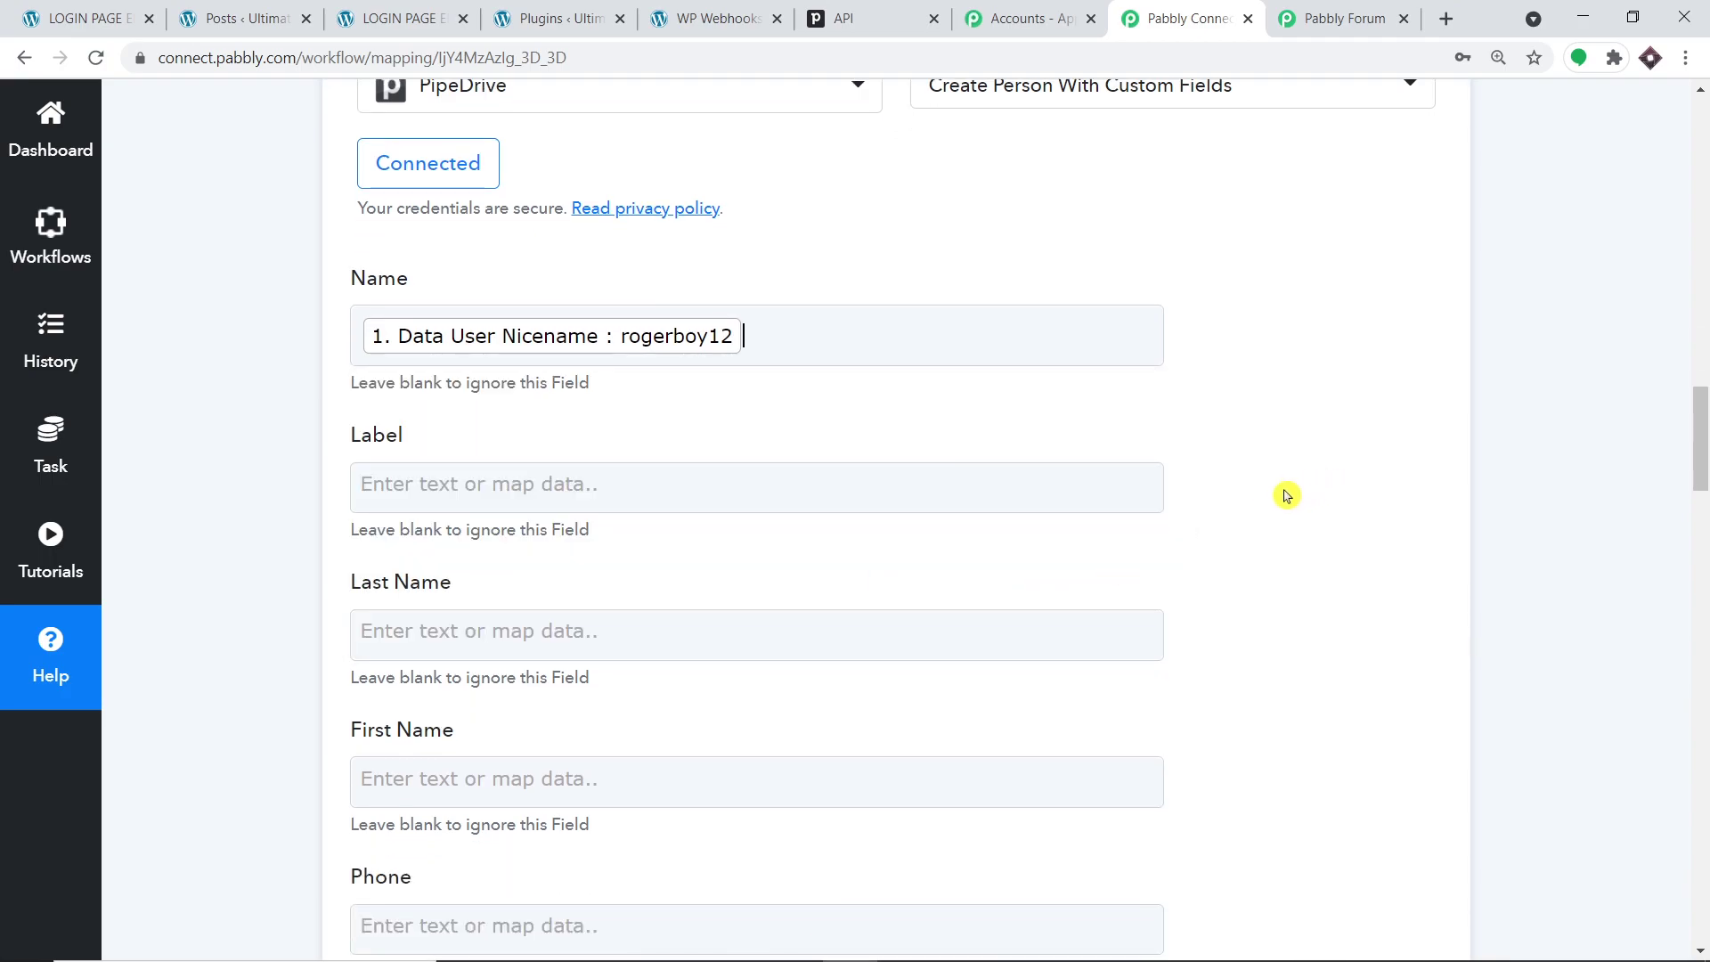
scroll(1286, 489, down, 3)
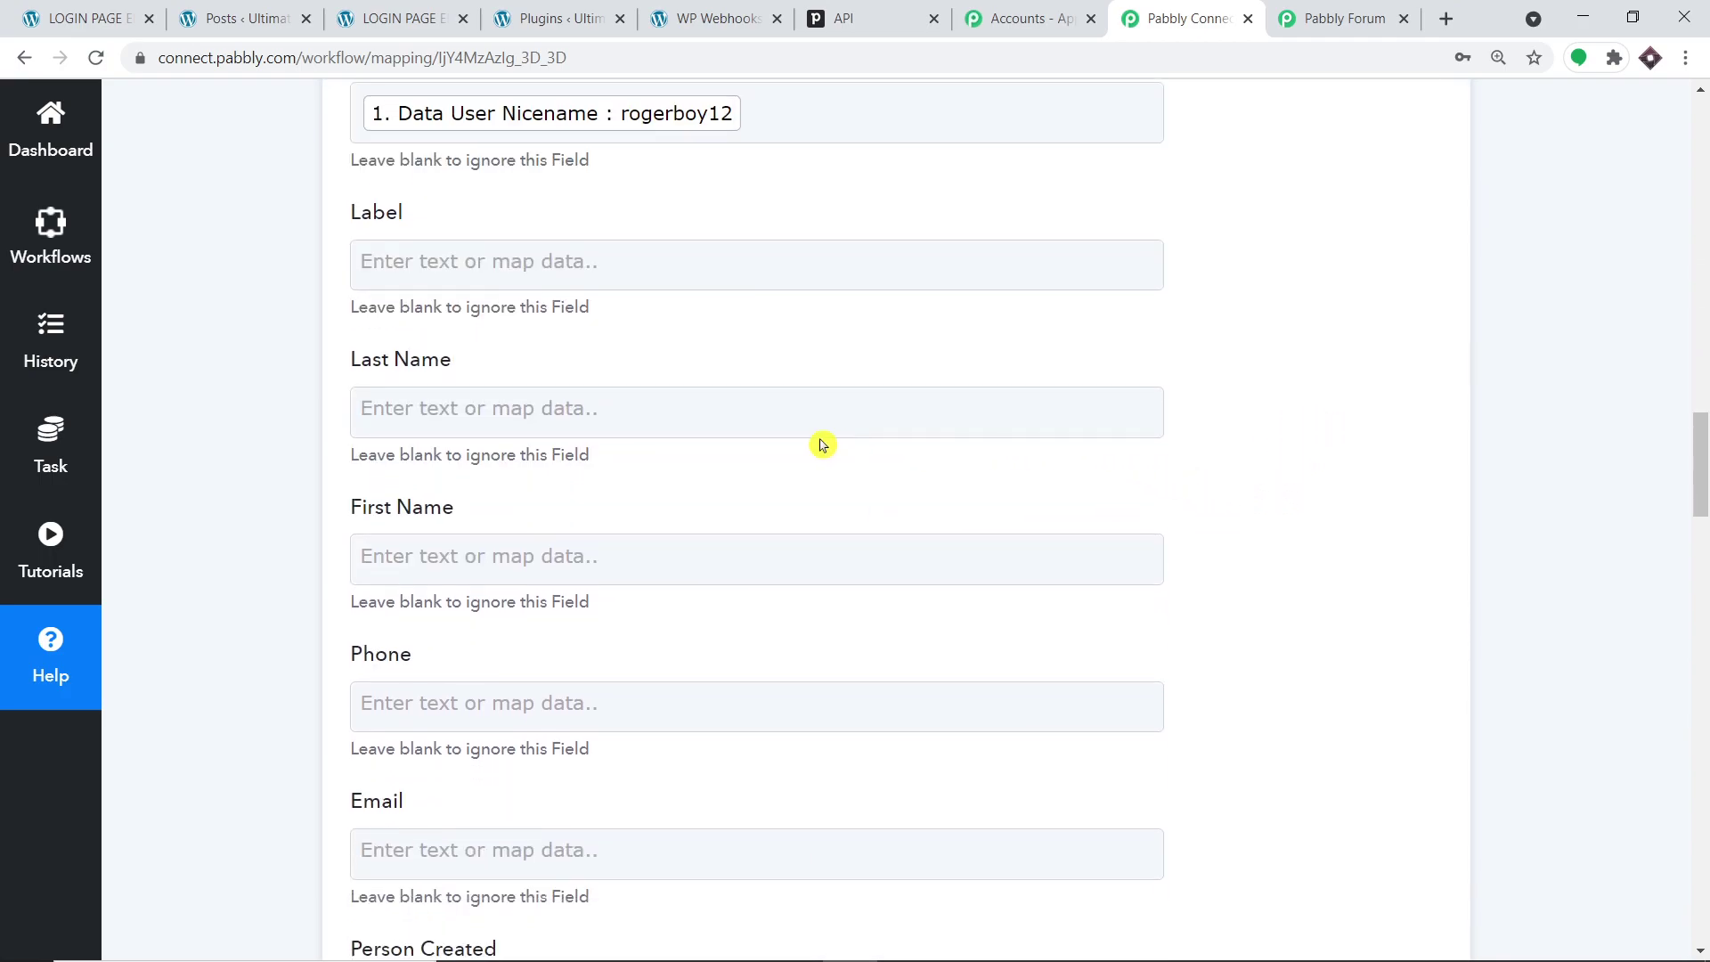
scroll(806, 414, down, 1)
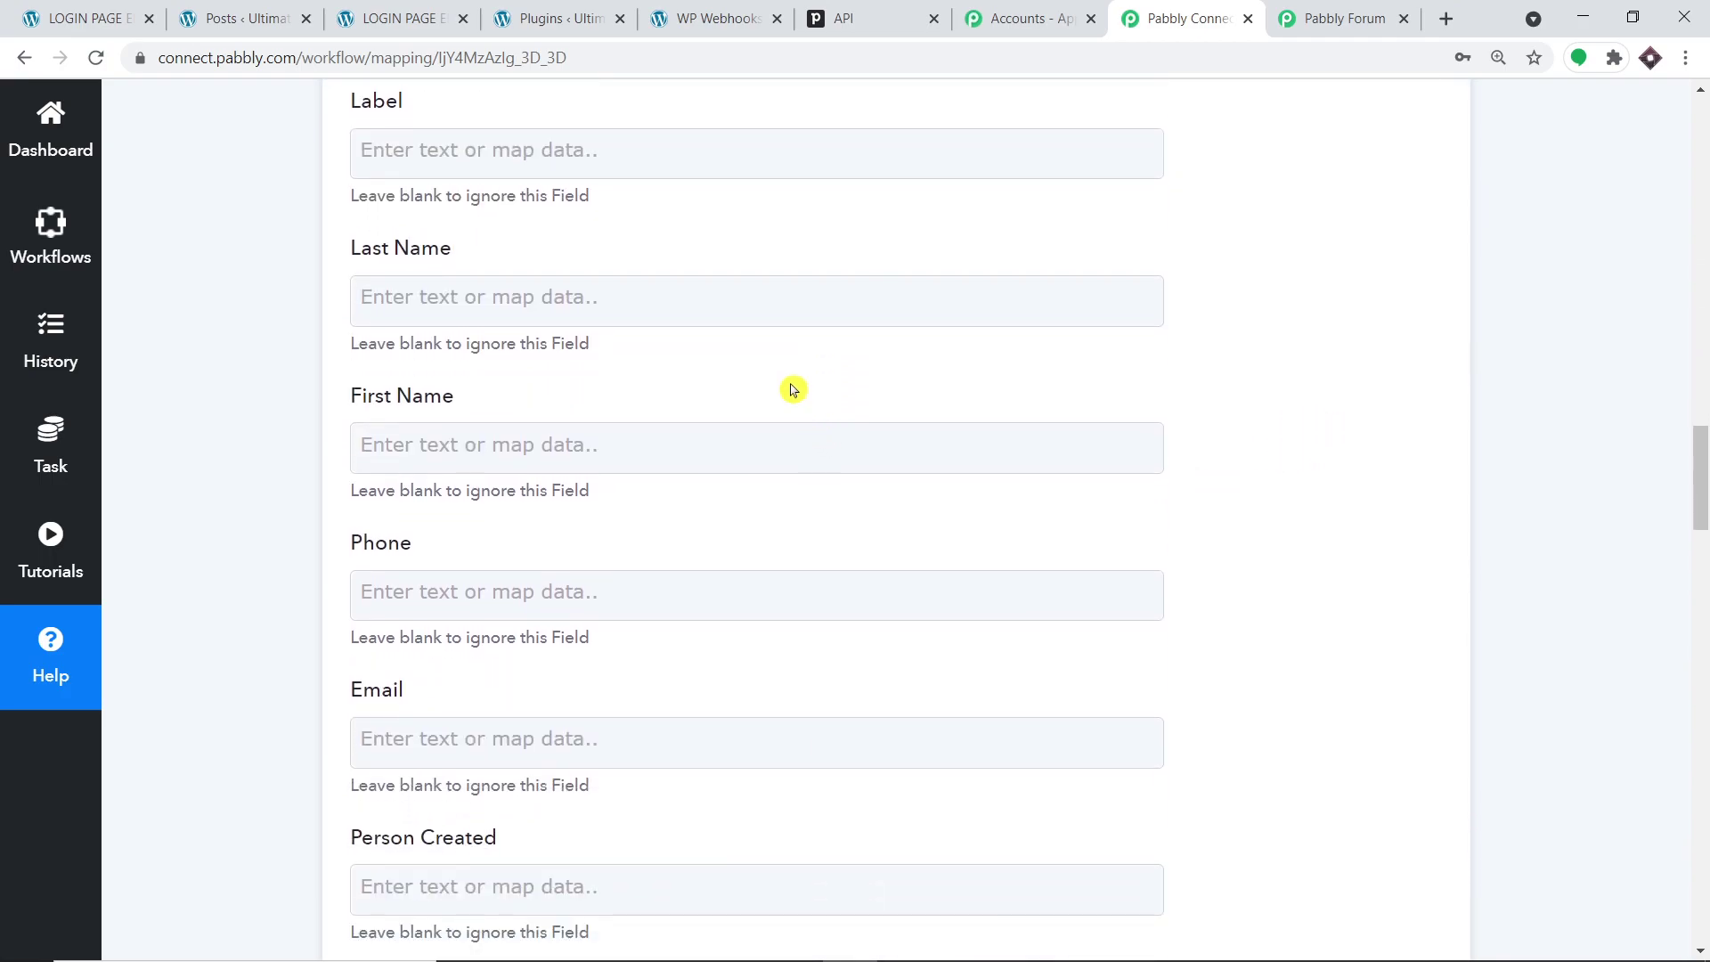
Map the WordPress user meta last name into the Last Name field
click(458, 293)
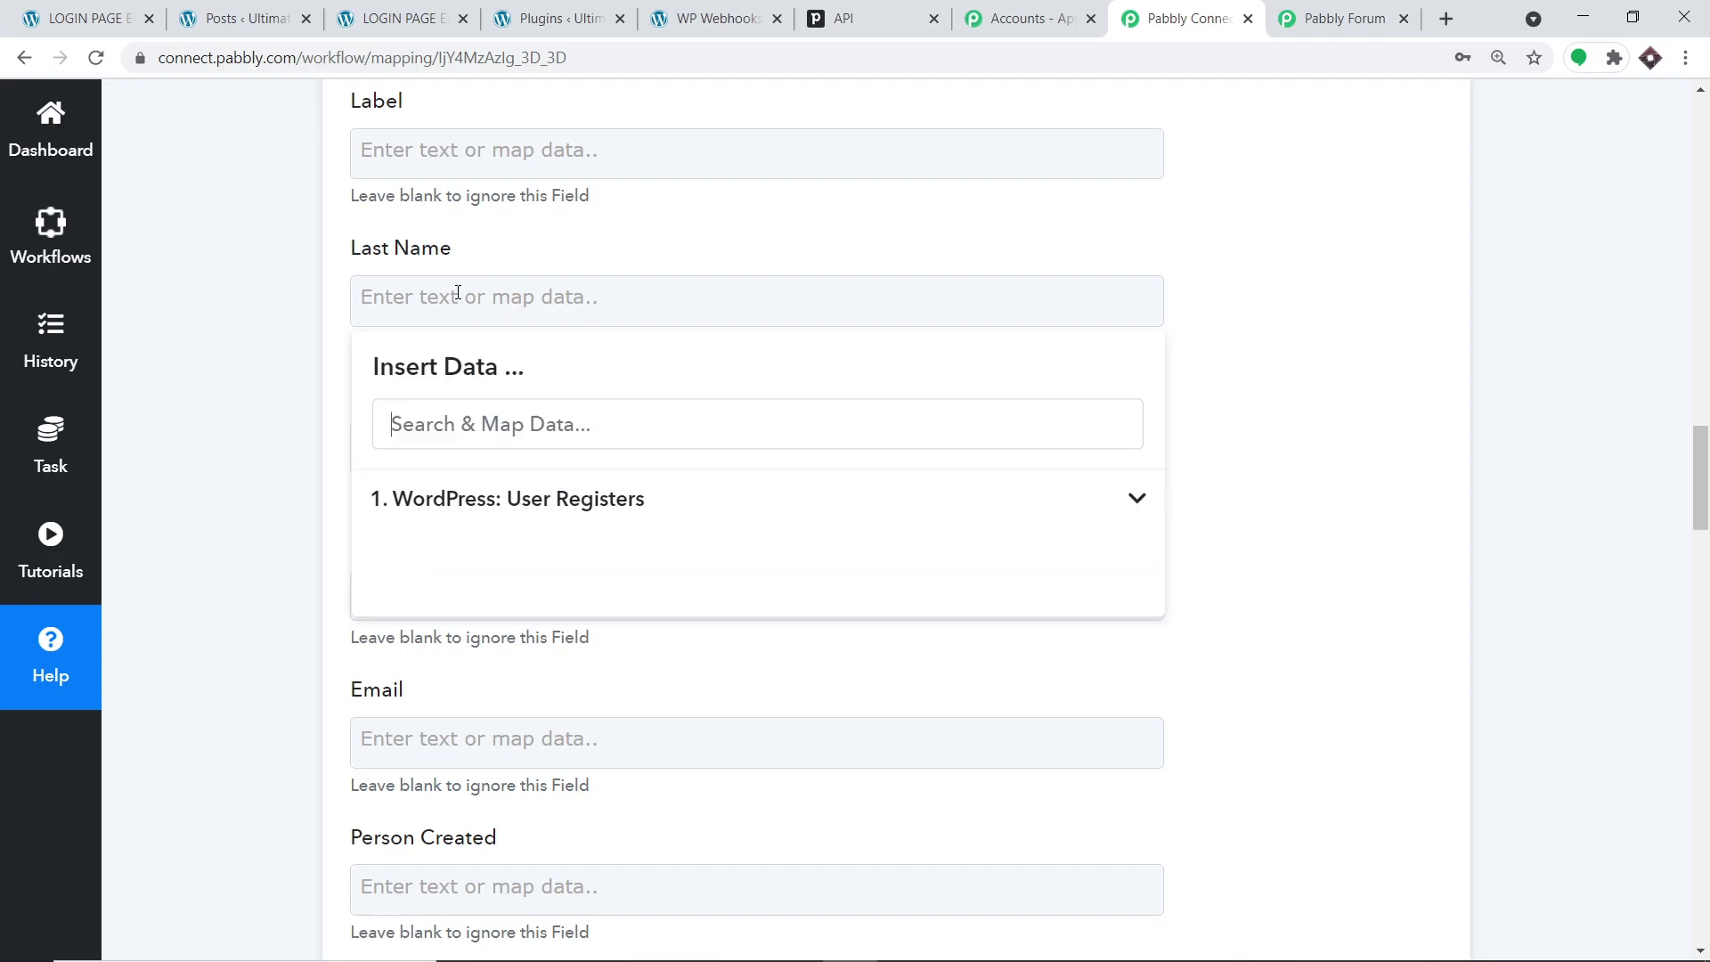
click(513, 503)
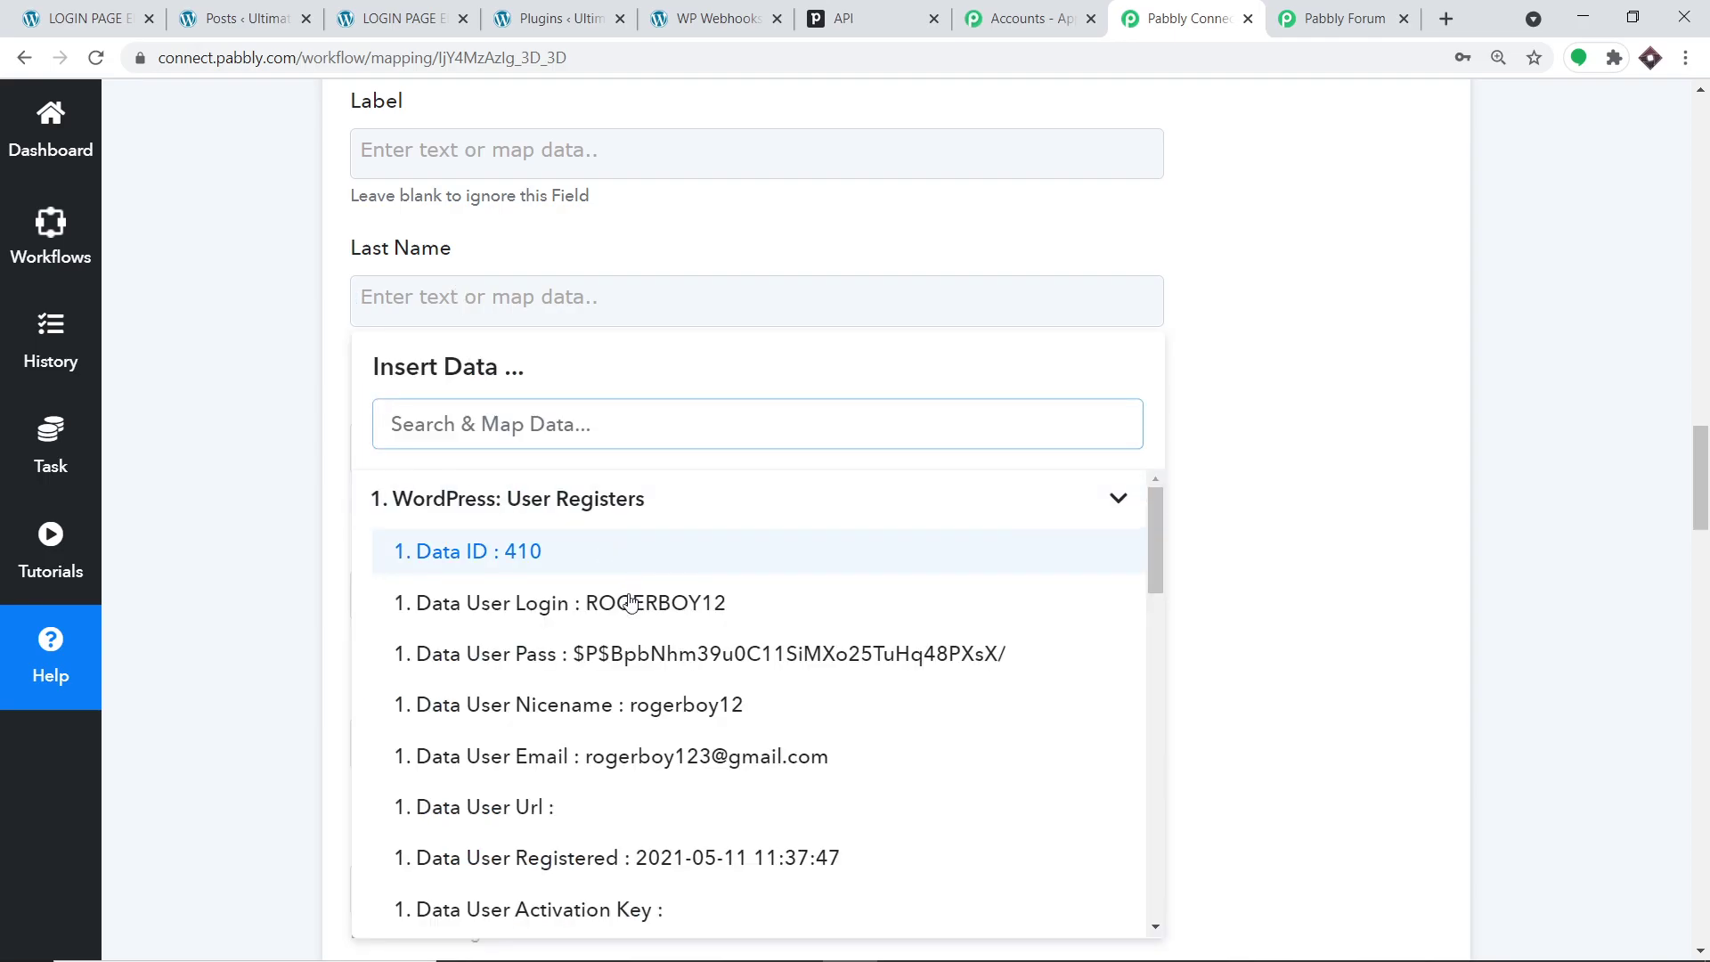
scroll(650, 751, down, 3)
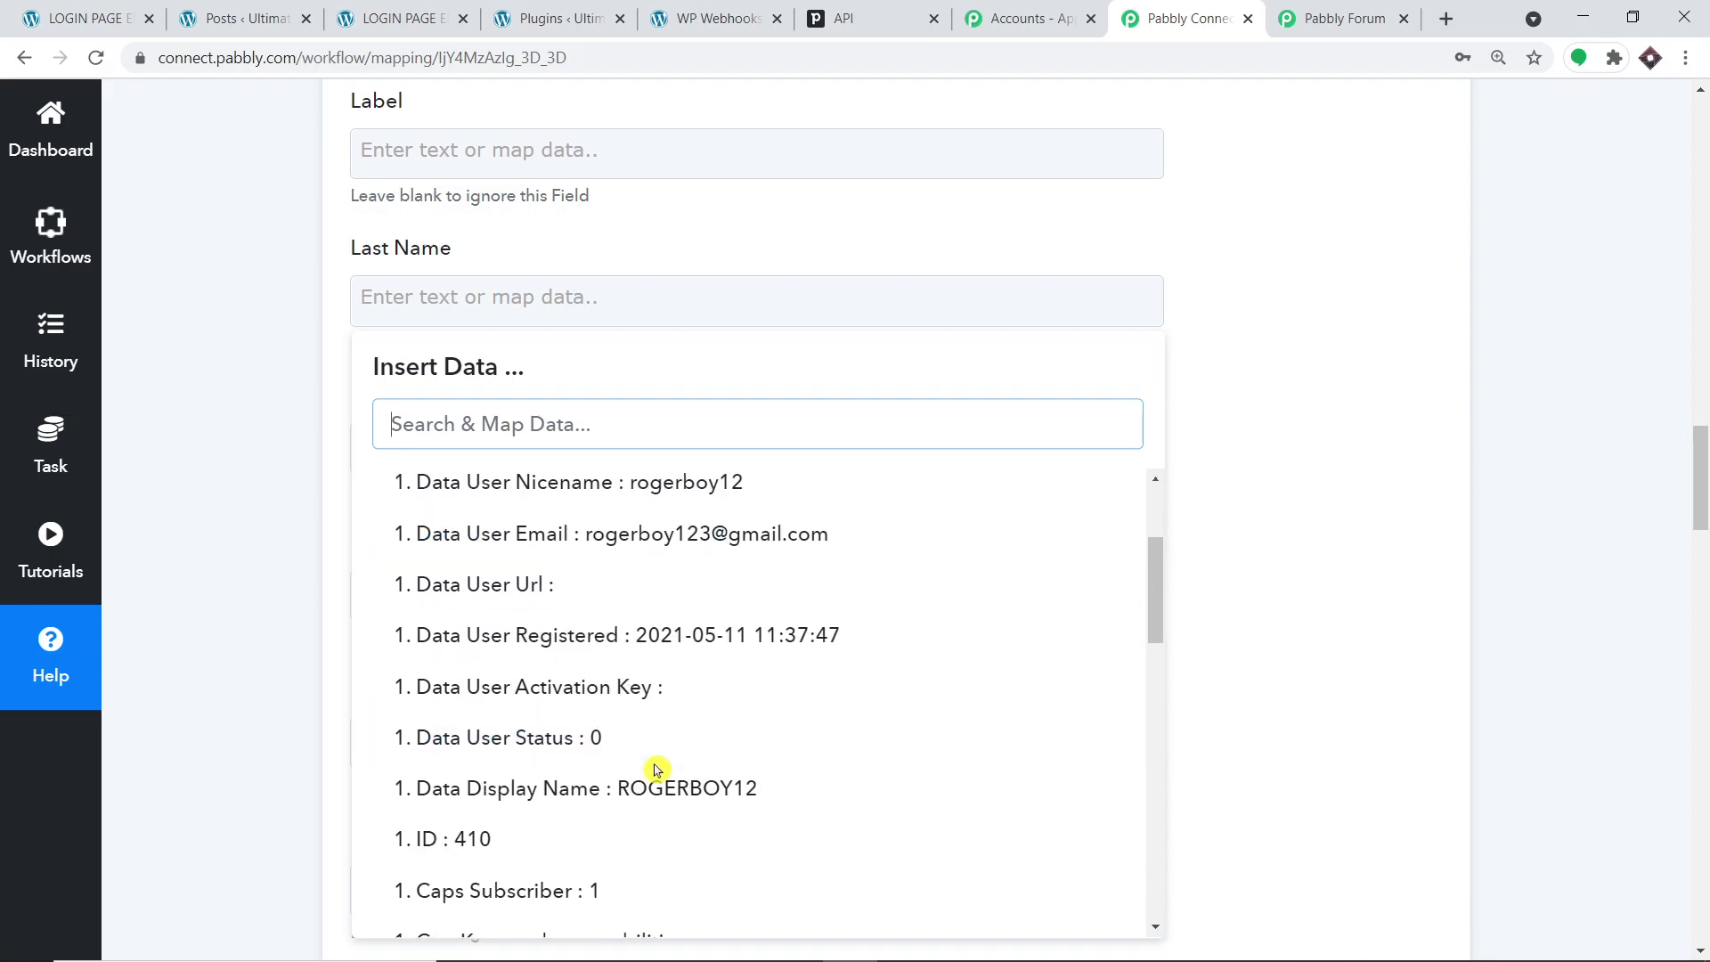
scroll(655, 765, down, 6)
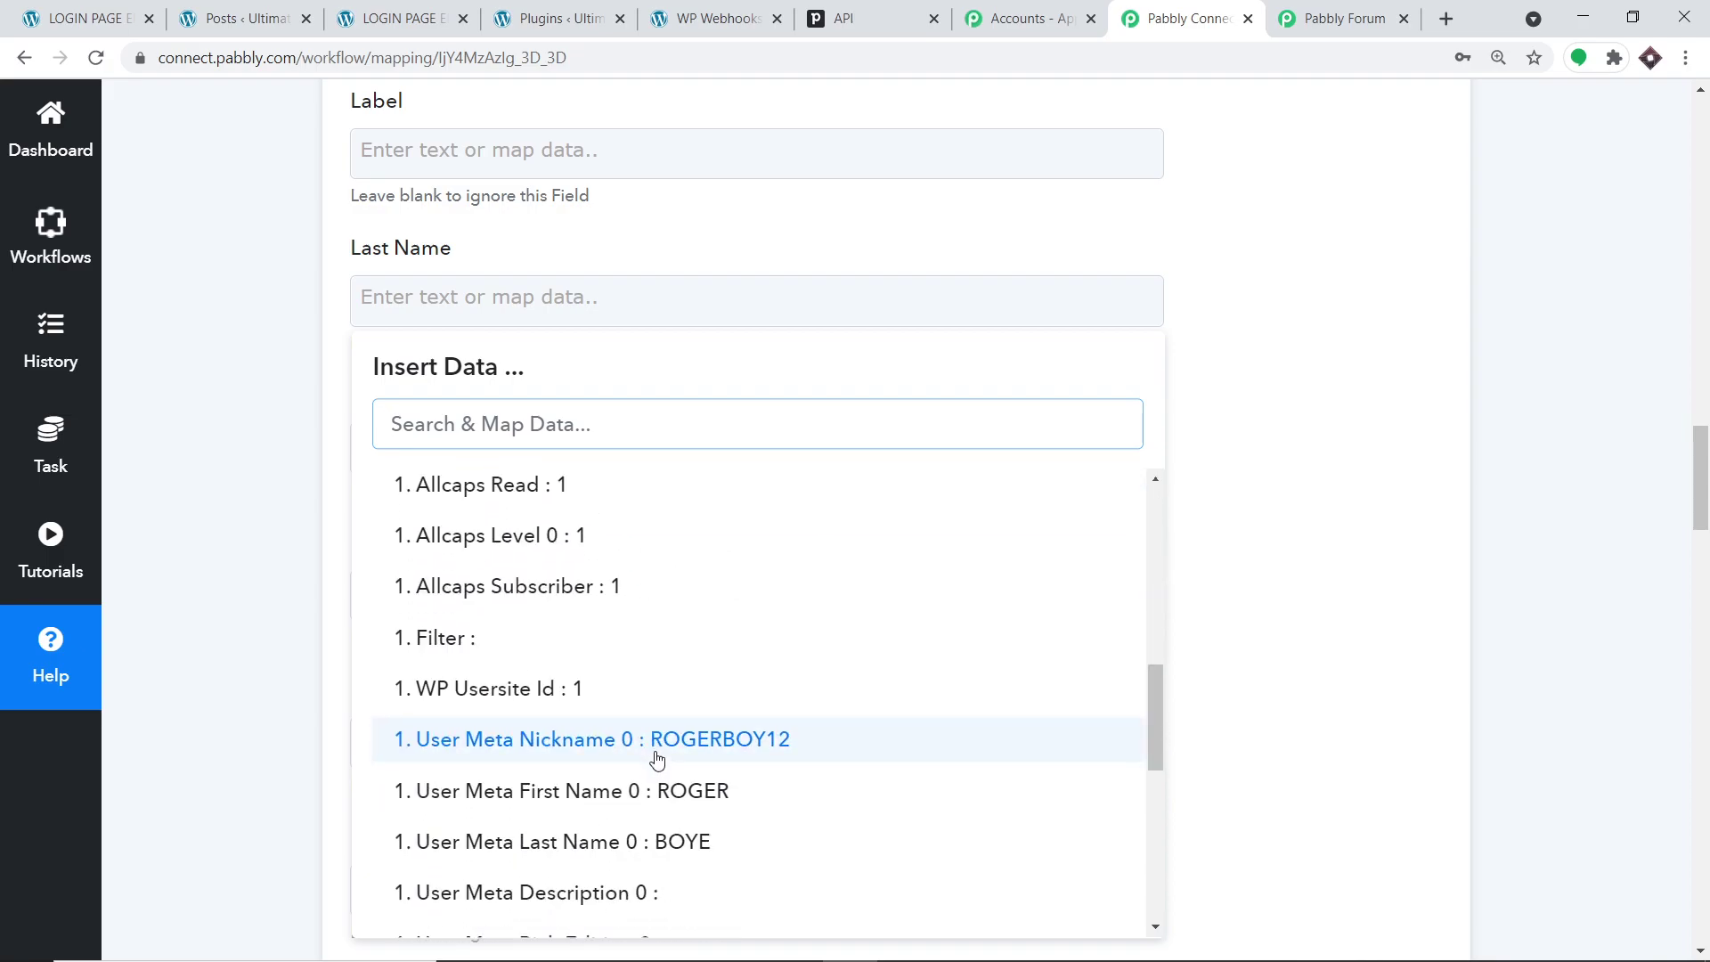
scroll(657, 753, down, 1)
click(659, 746)
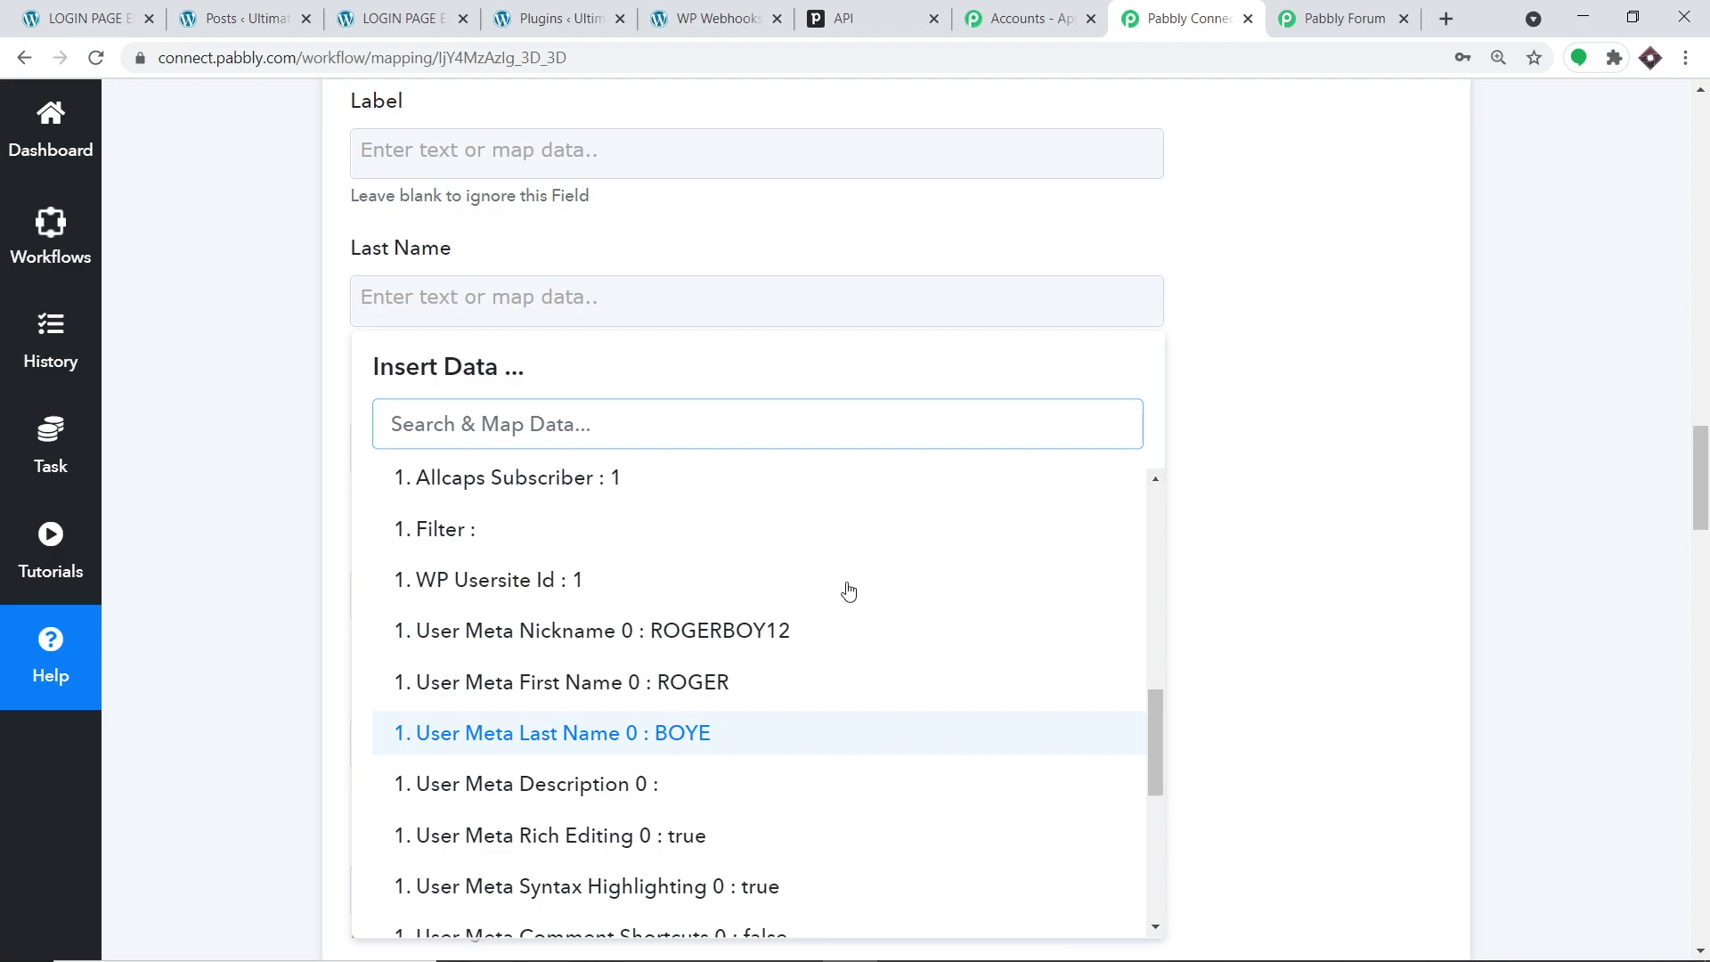
Map the user meta first name into First Name and the user email into Email
scroll(1214, 356, down, 1)
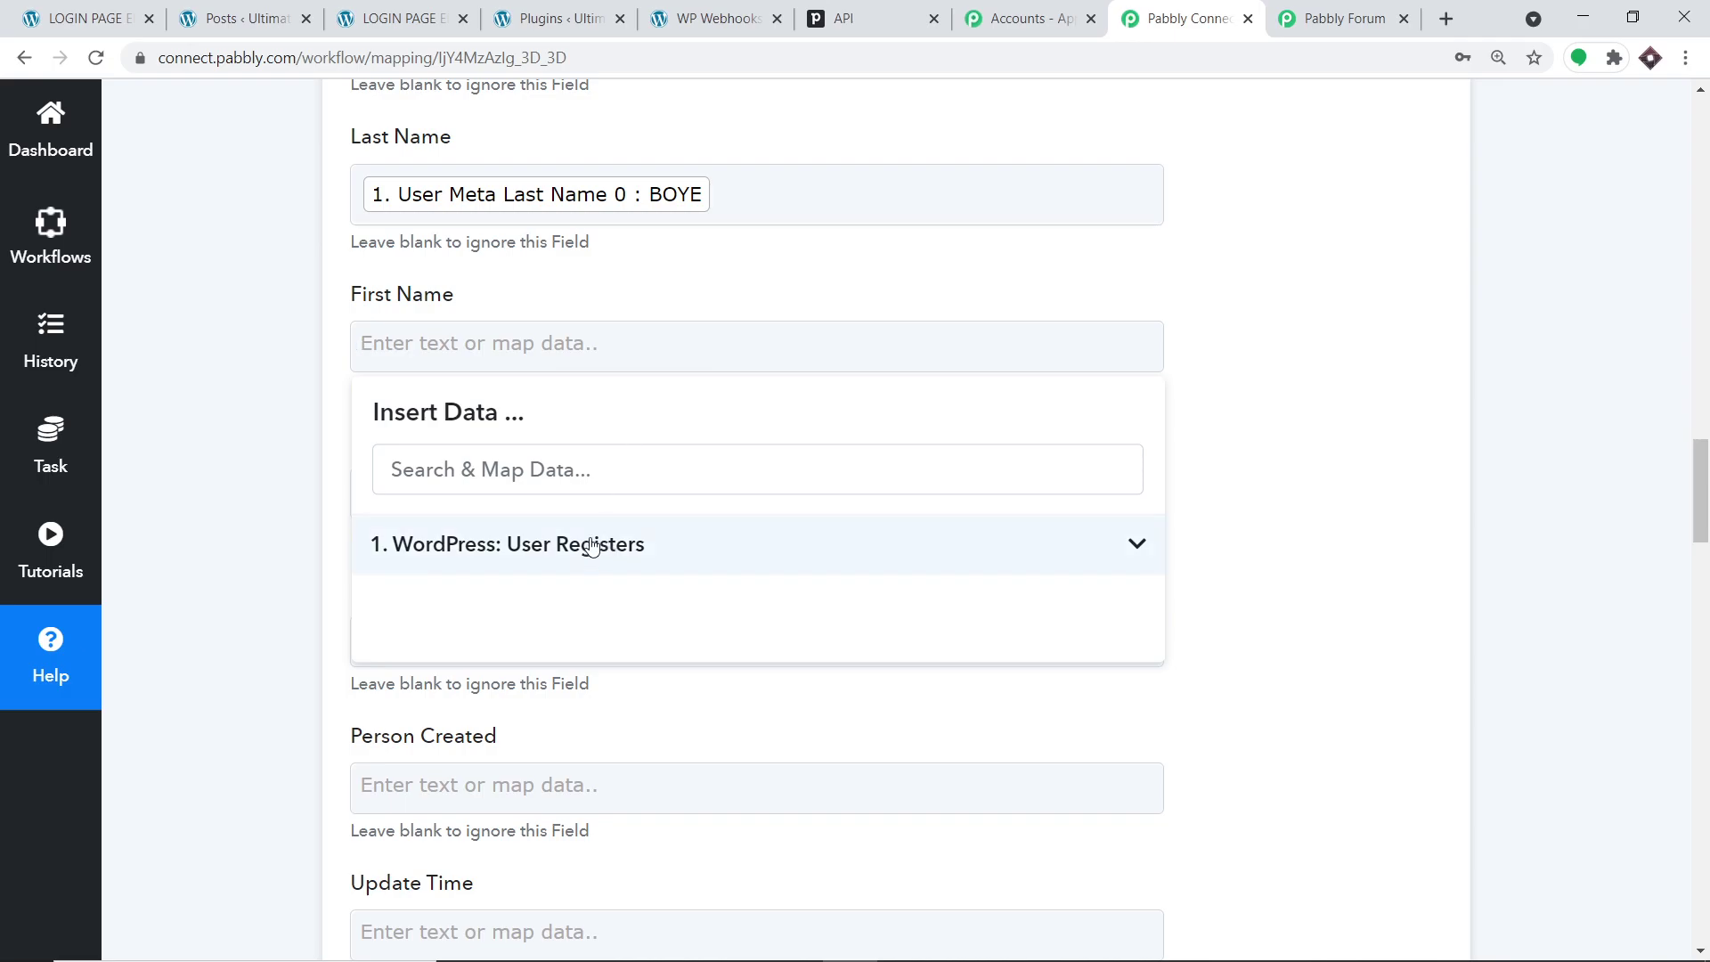
click(589, 545)
scroll(777, 739, down, 2)
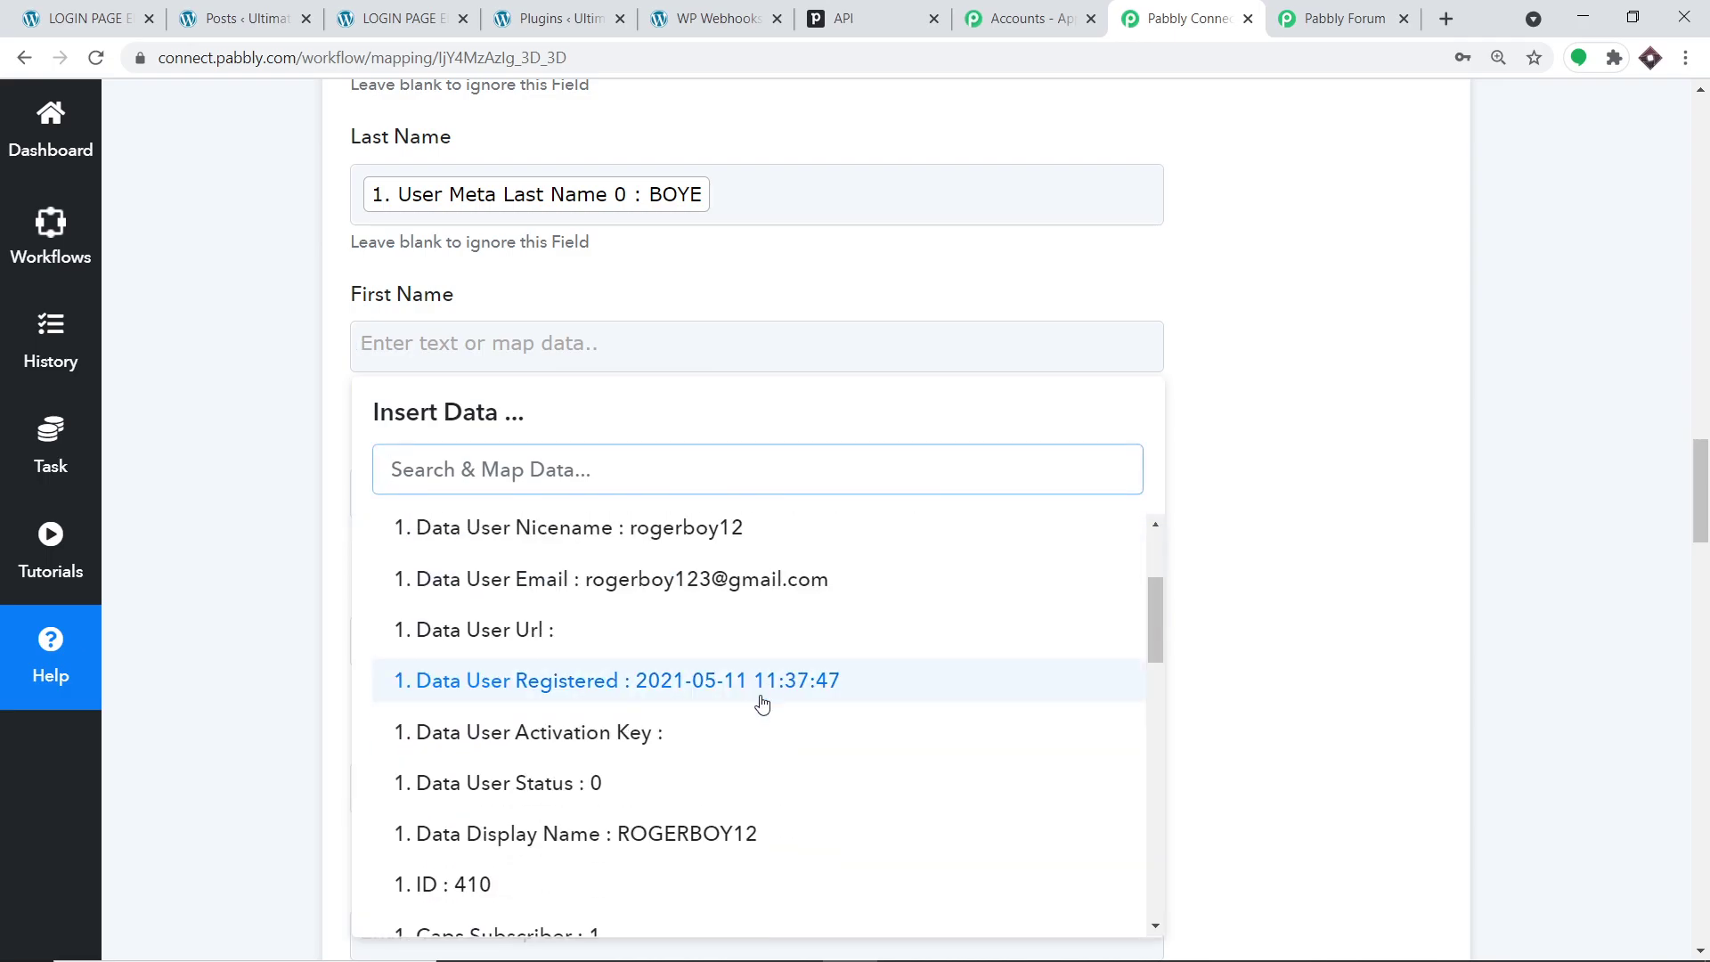
scroll(773, 721, down, 2)
scroll(775, 725, down, 5)
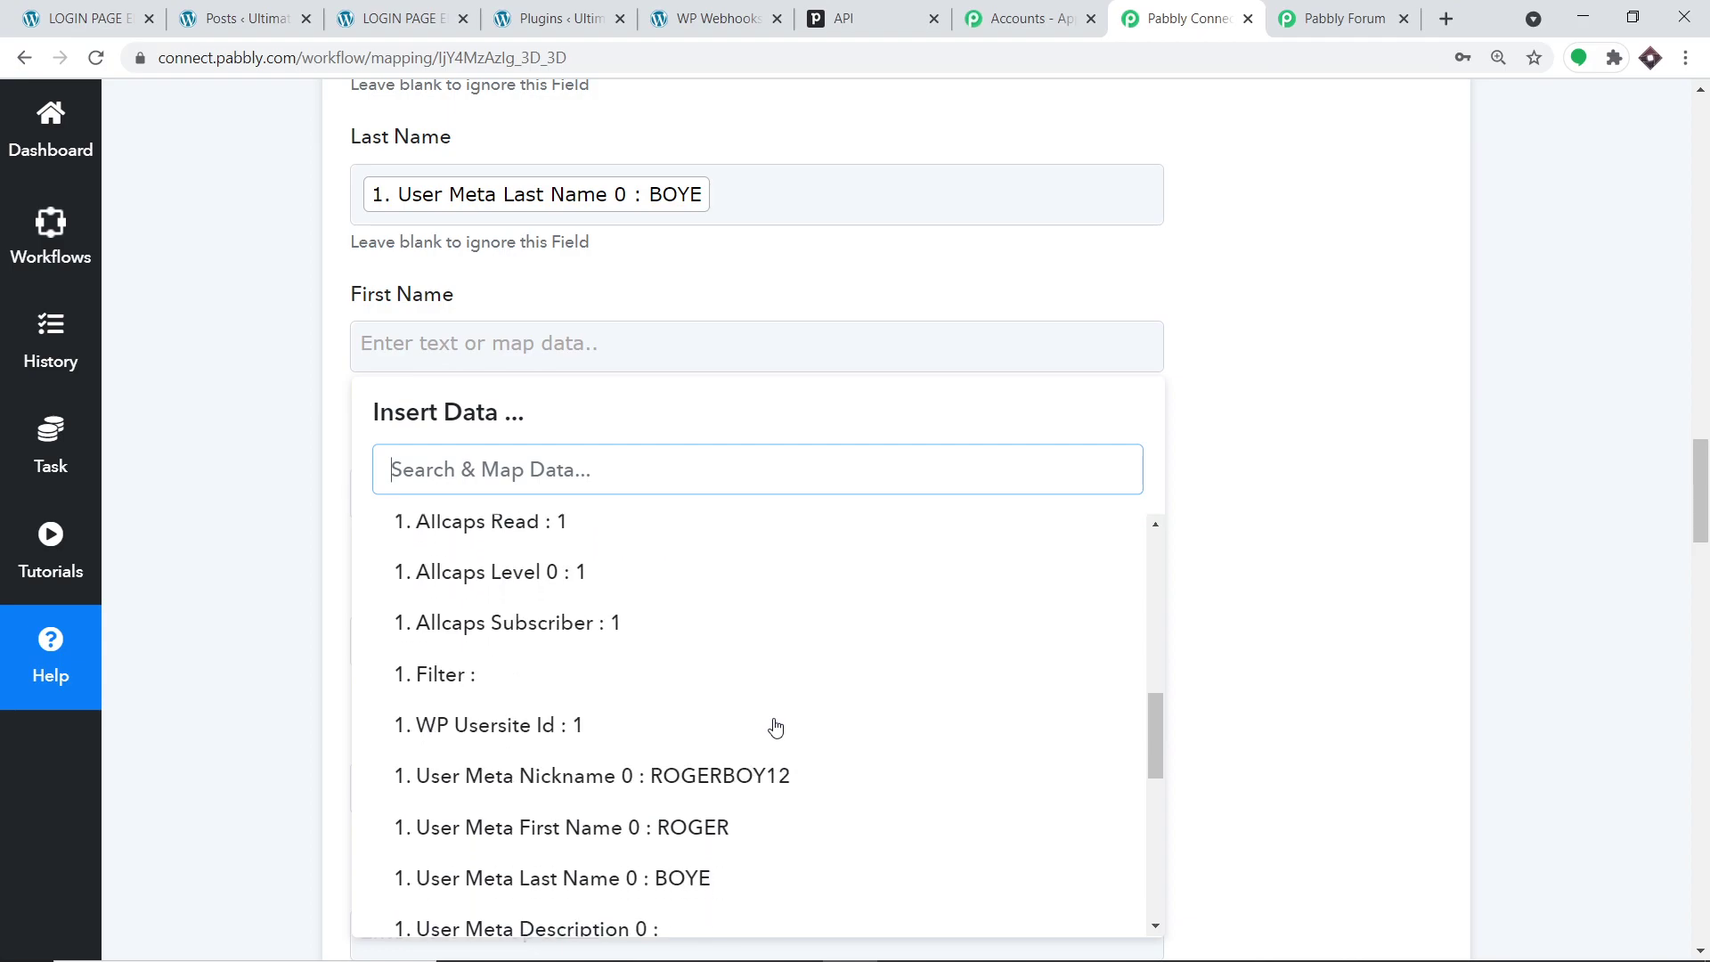
click(718, 717)
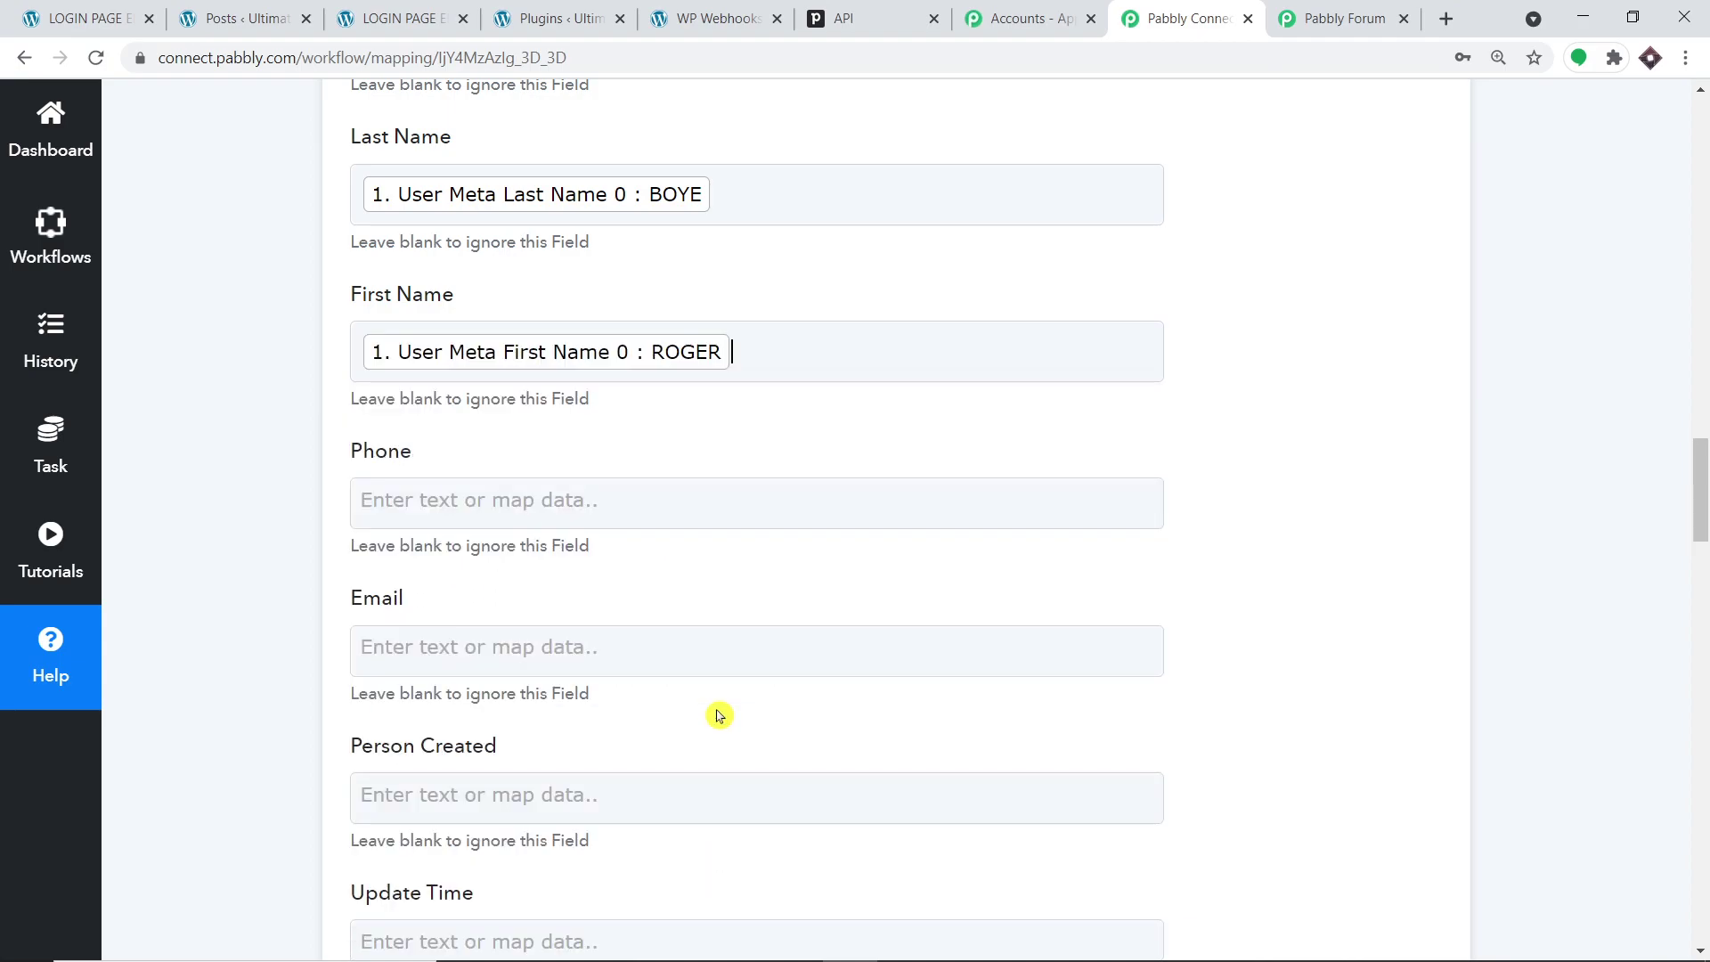
scroll(1184, 445, down, 2)
click(1258, 245)
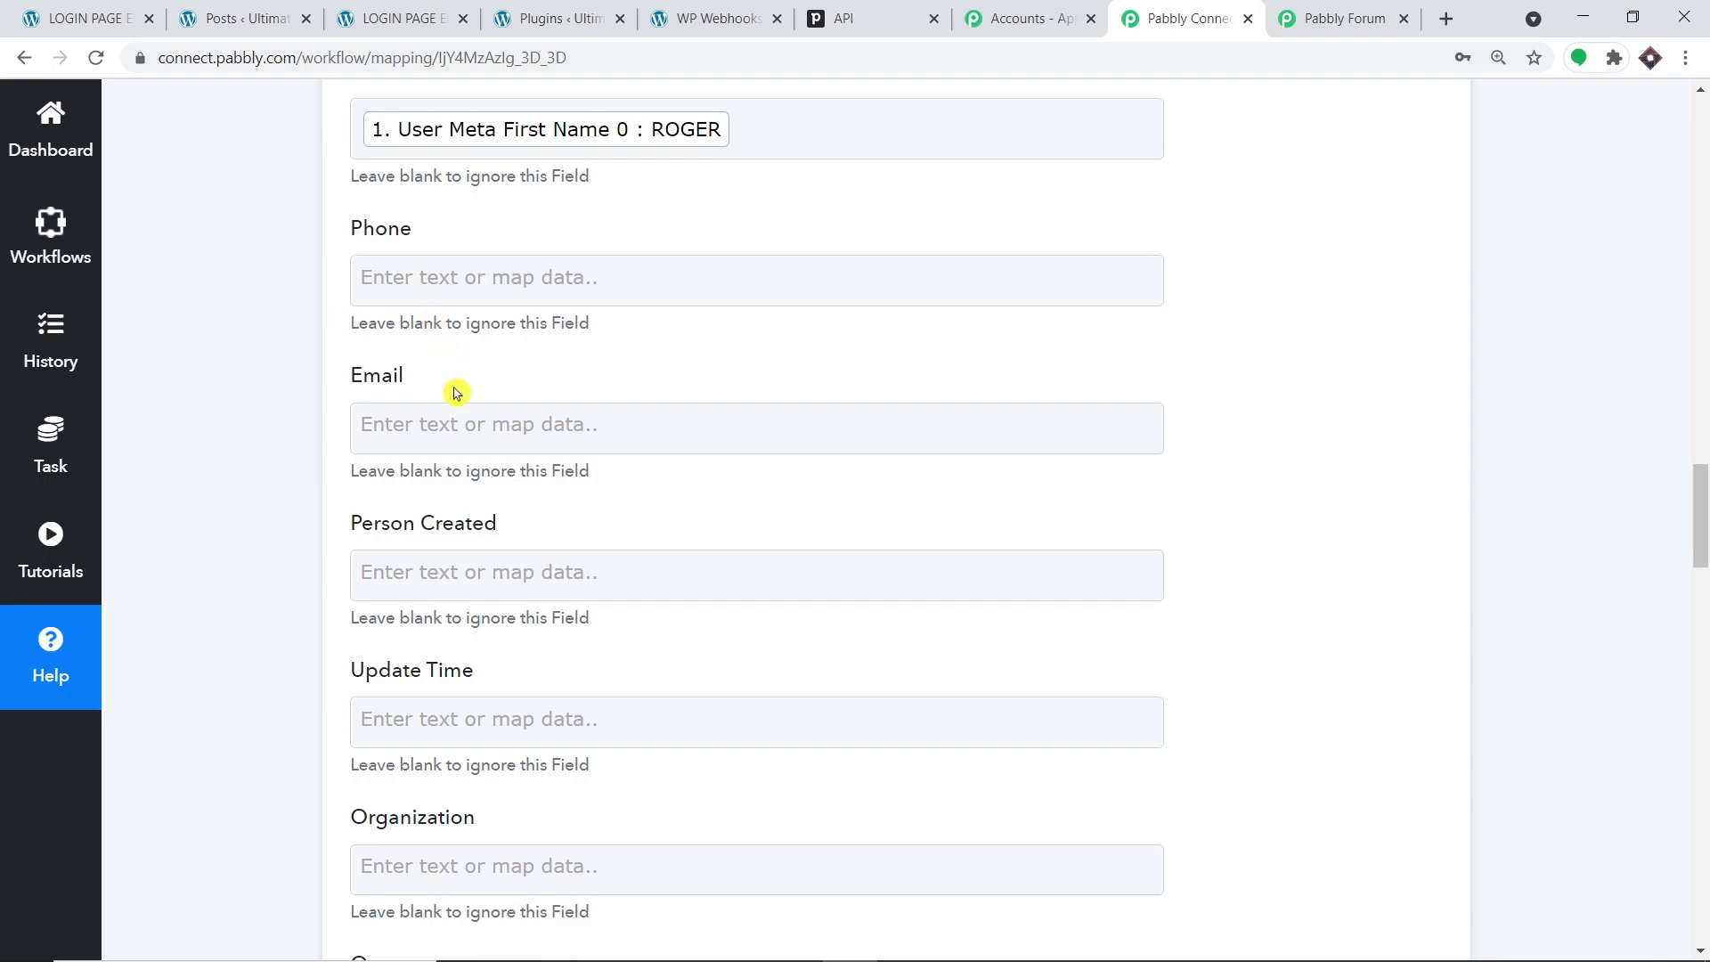
scroll(450, 389, down, 1)
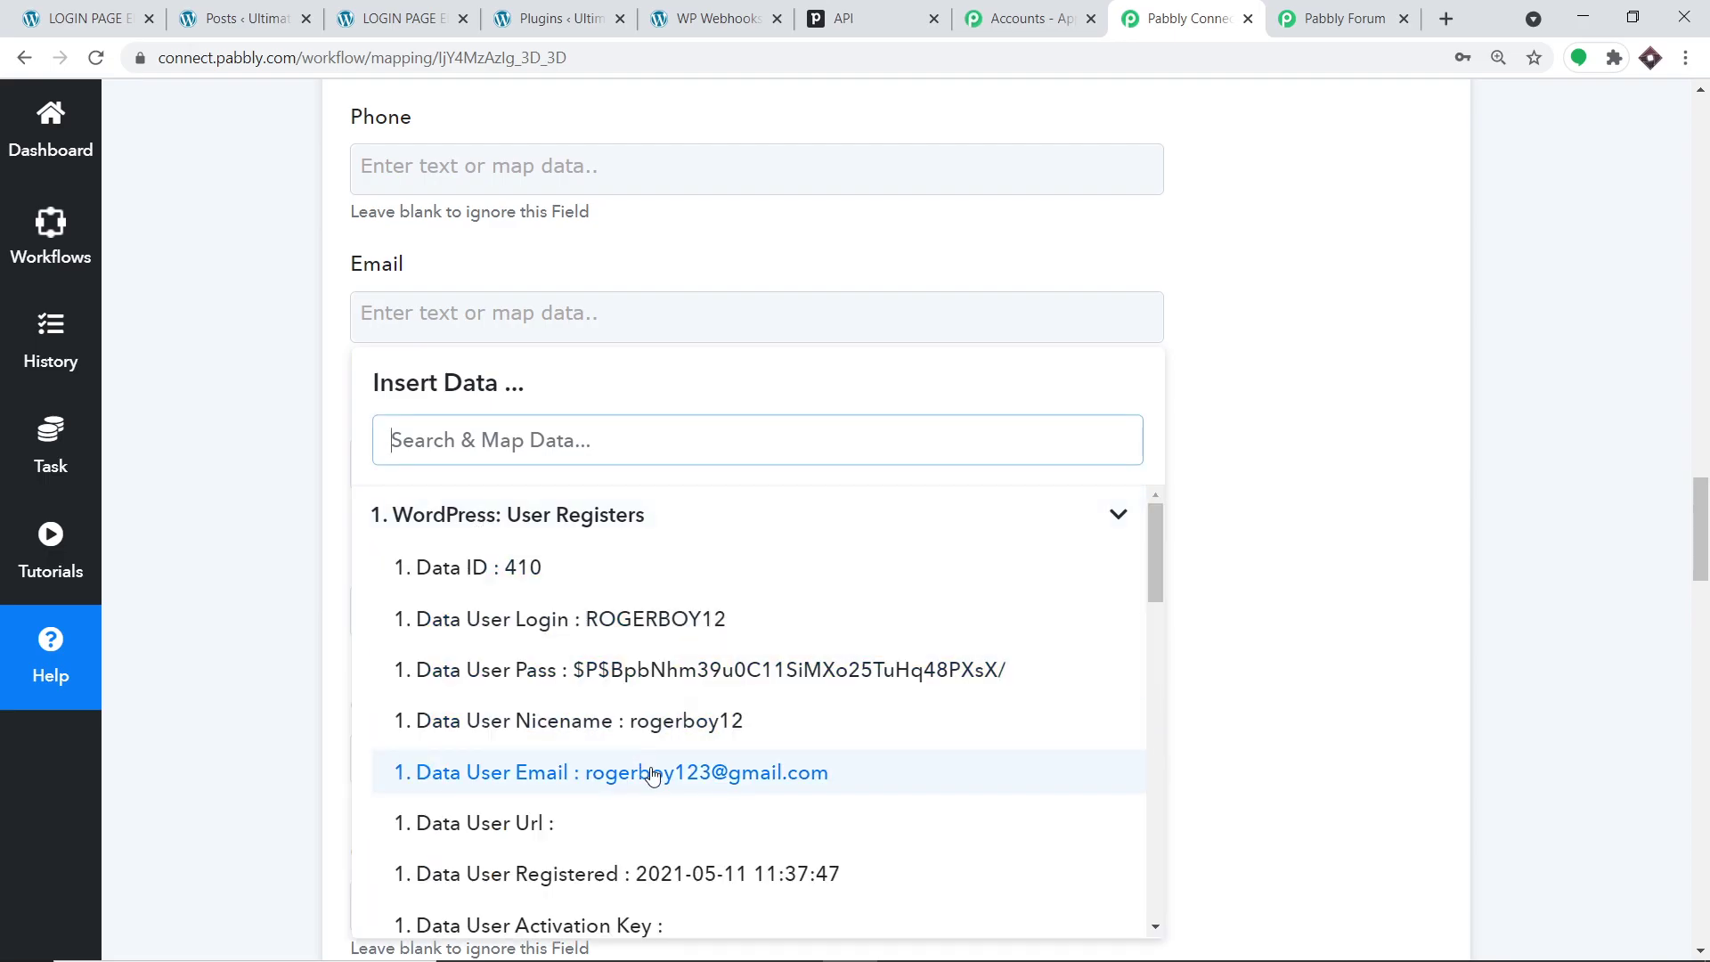
click(653, 773)
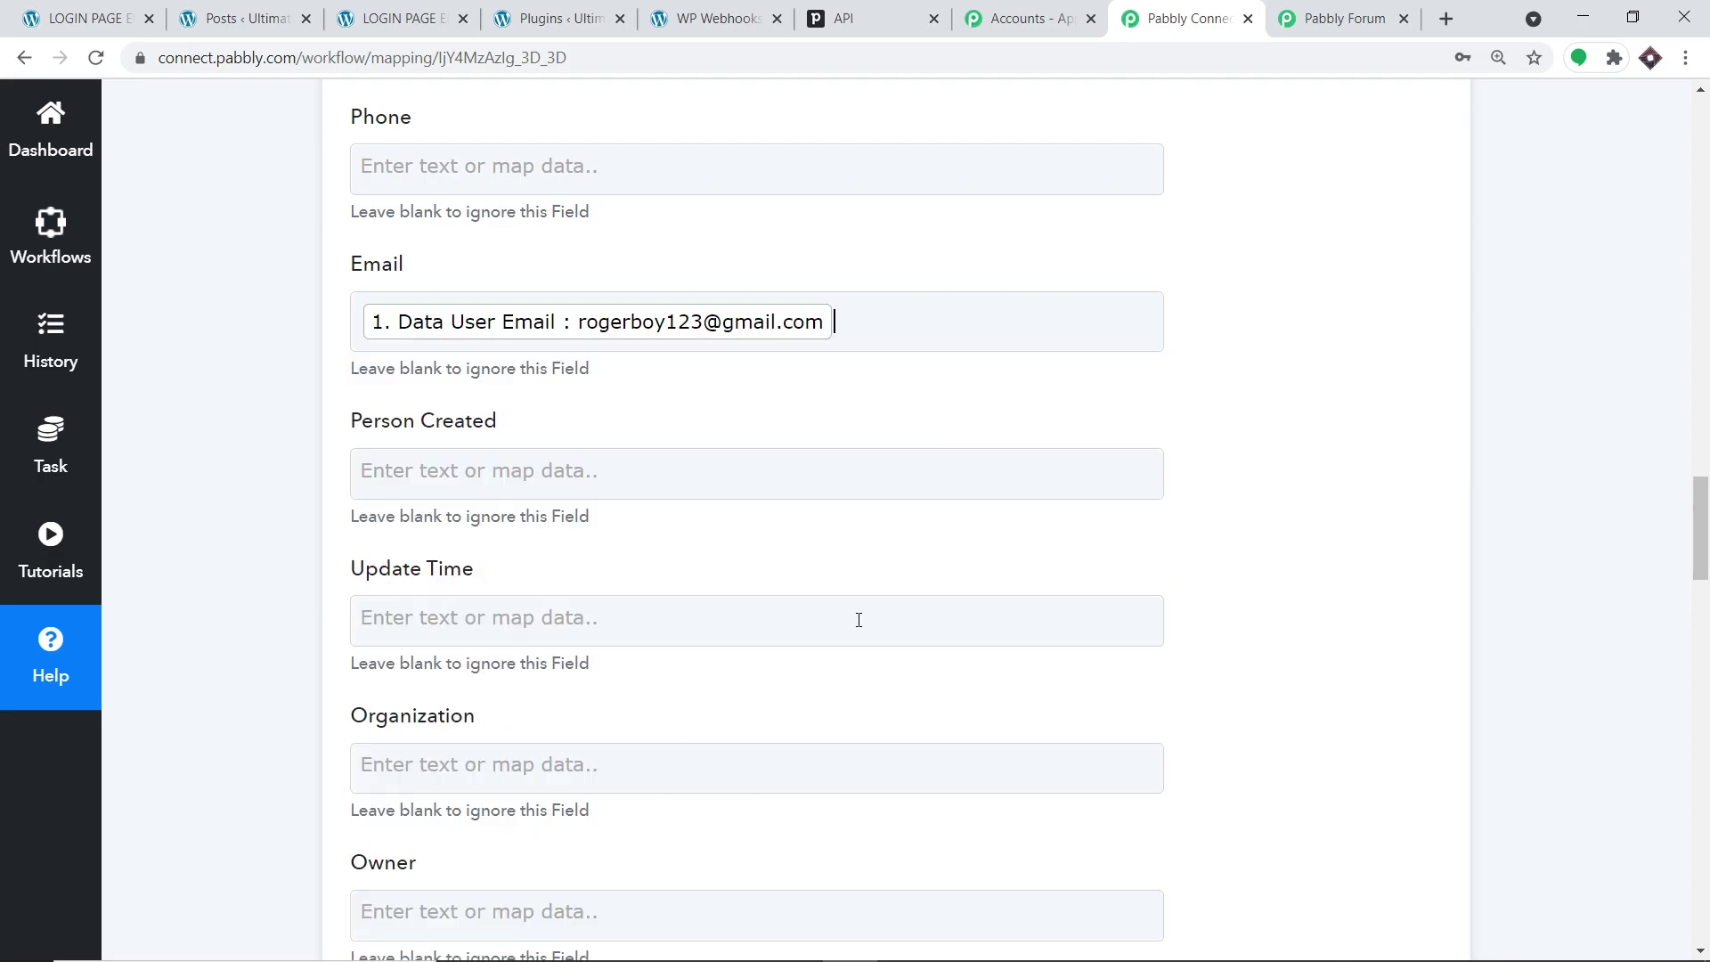
scroll(1286, 367, down, 4)
Save the Pipedrive action and send a test request, receiving Success 1 and Data Id 6
click(1286, 368)
scroll(1288, 367, up, 11)
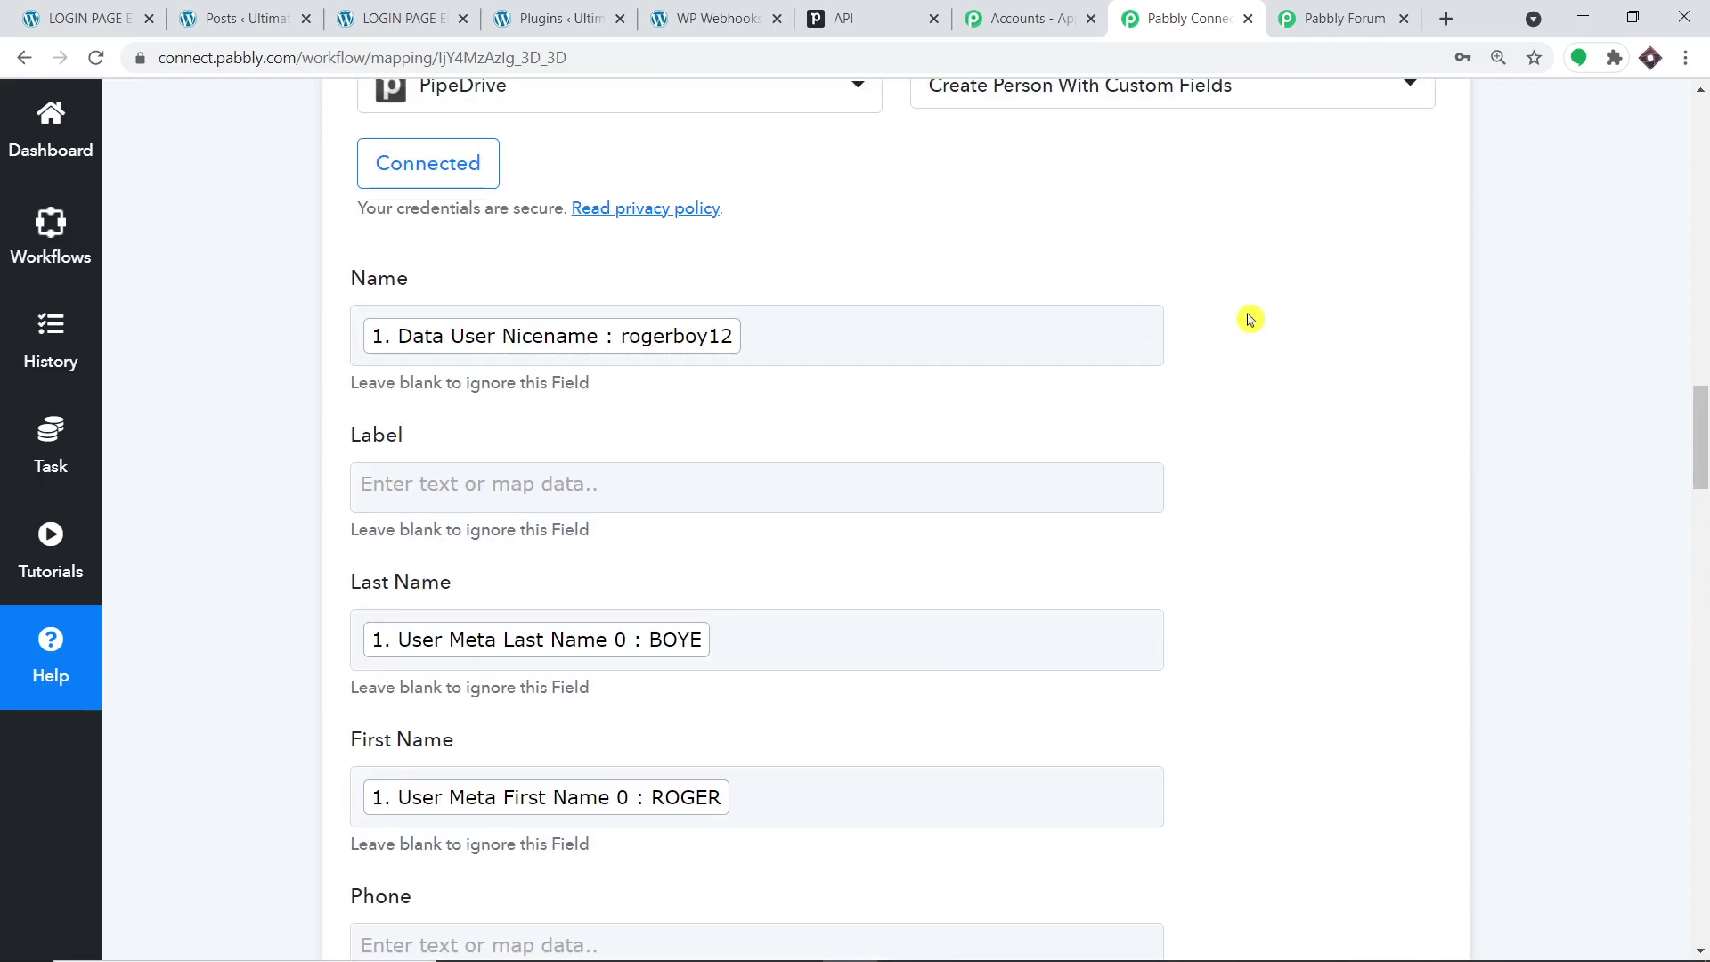
scroll(1248, 320, down, 13)
scroll(1252, 354, down, 6)
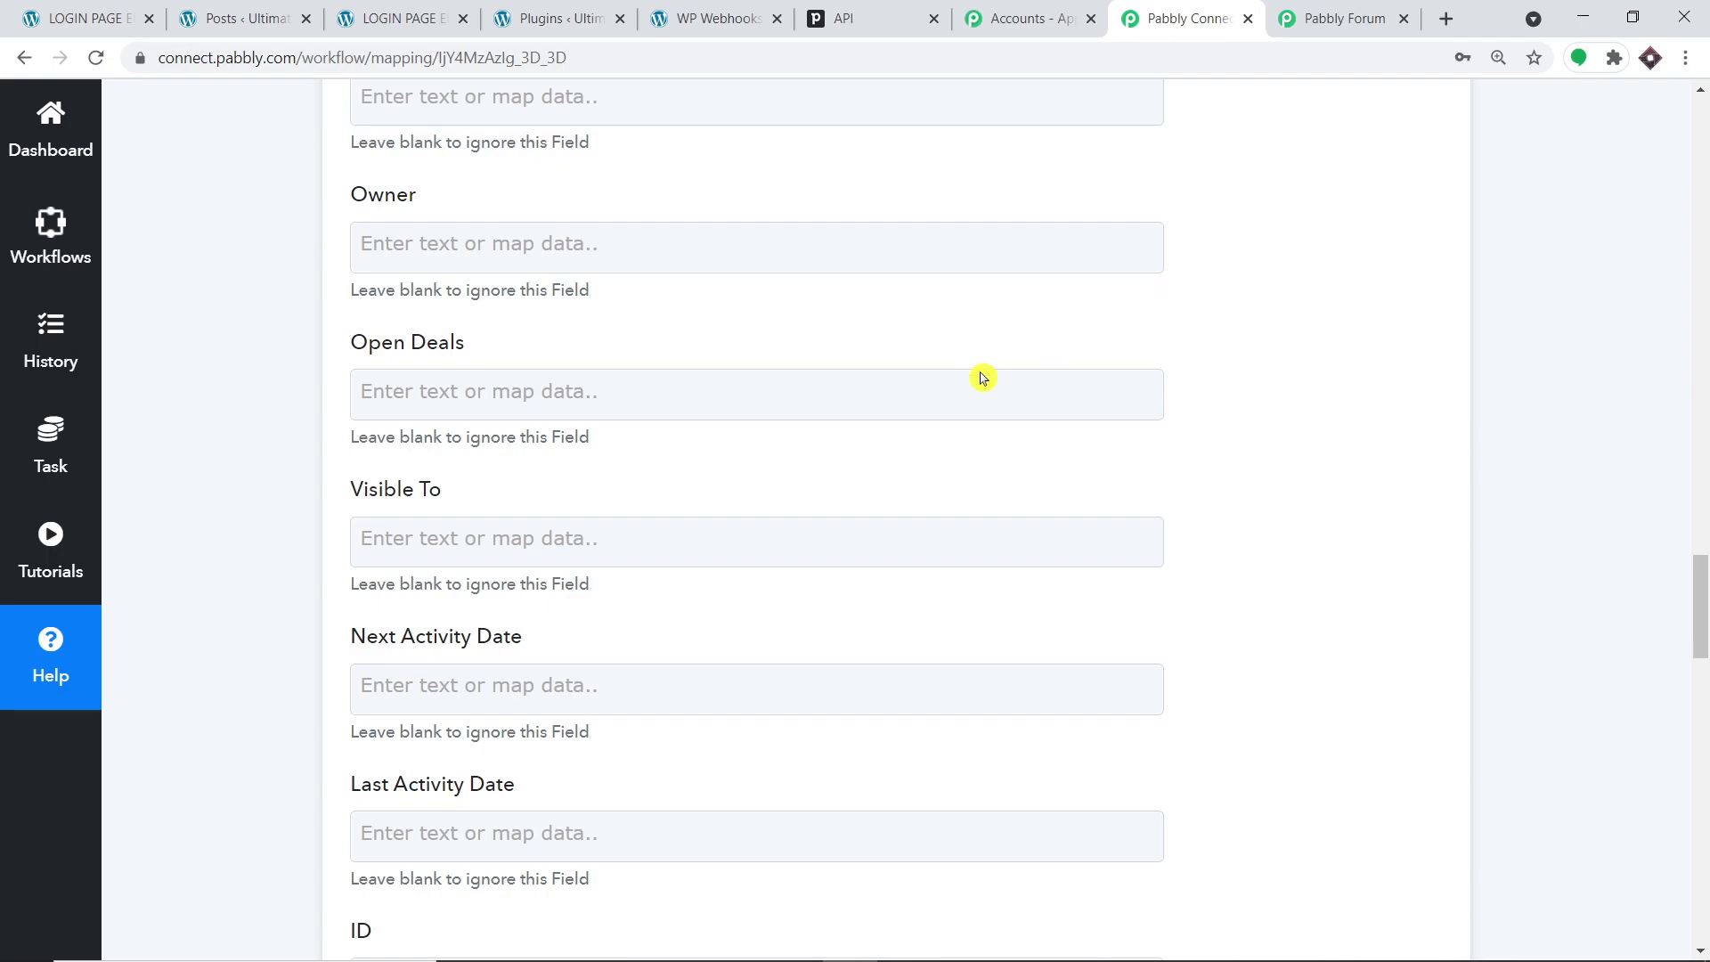
scroll(929, 385, down, 9)
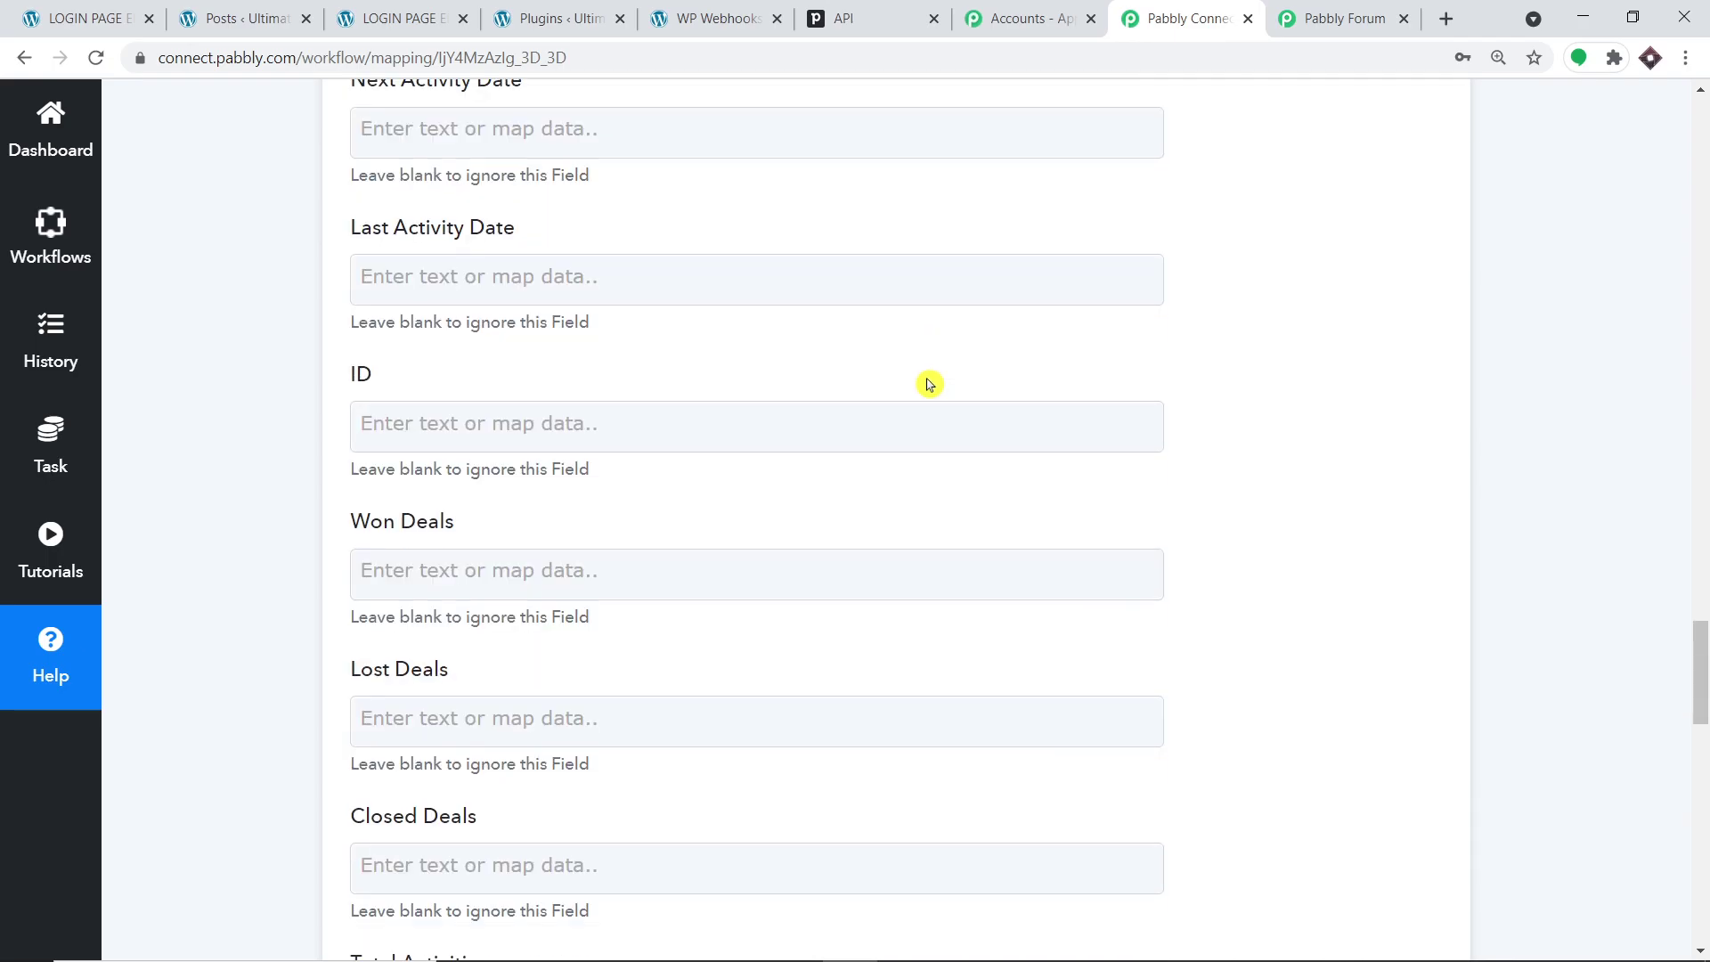
scroll(935, 385, down, 14)
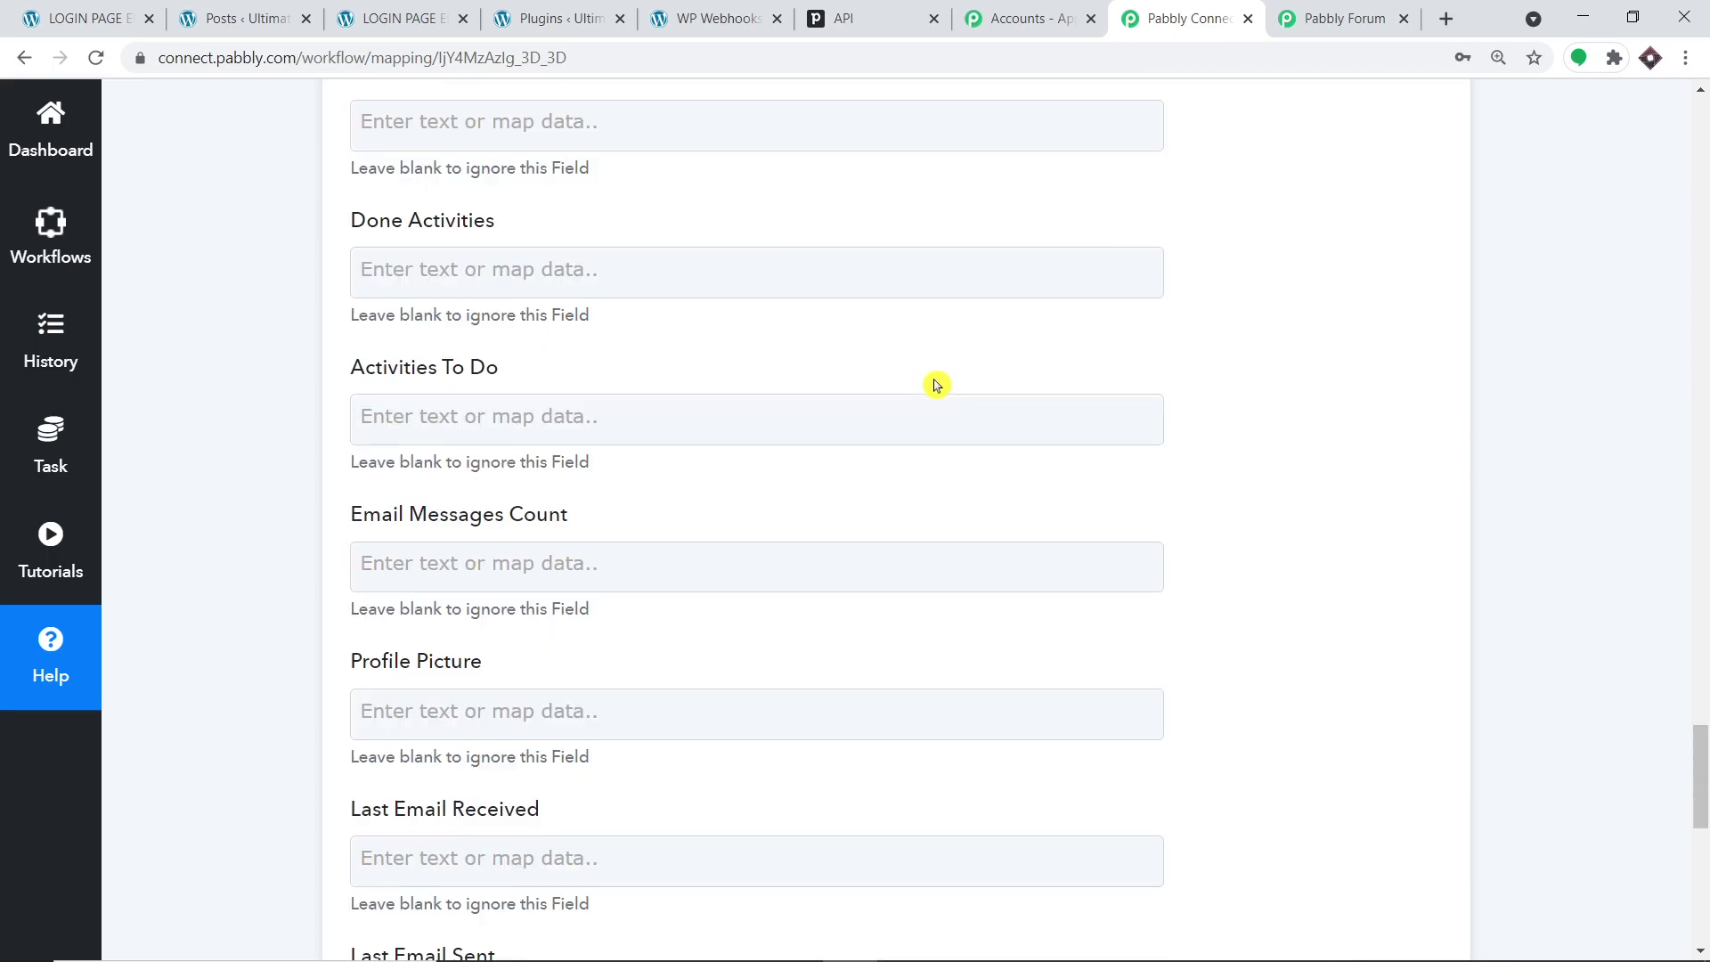
click(550, 529)
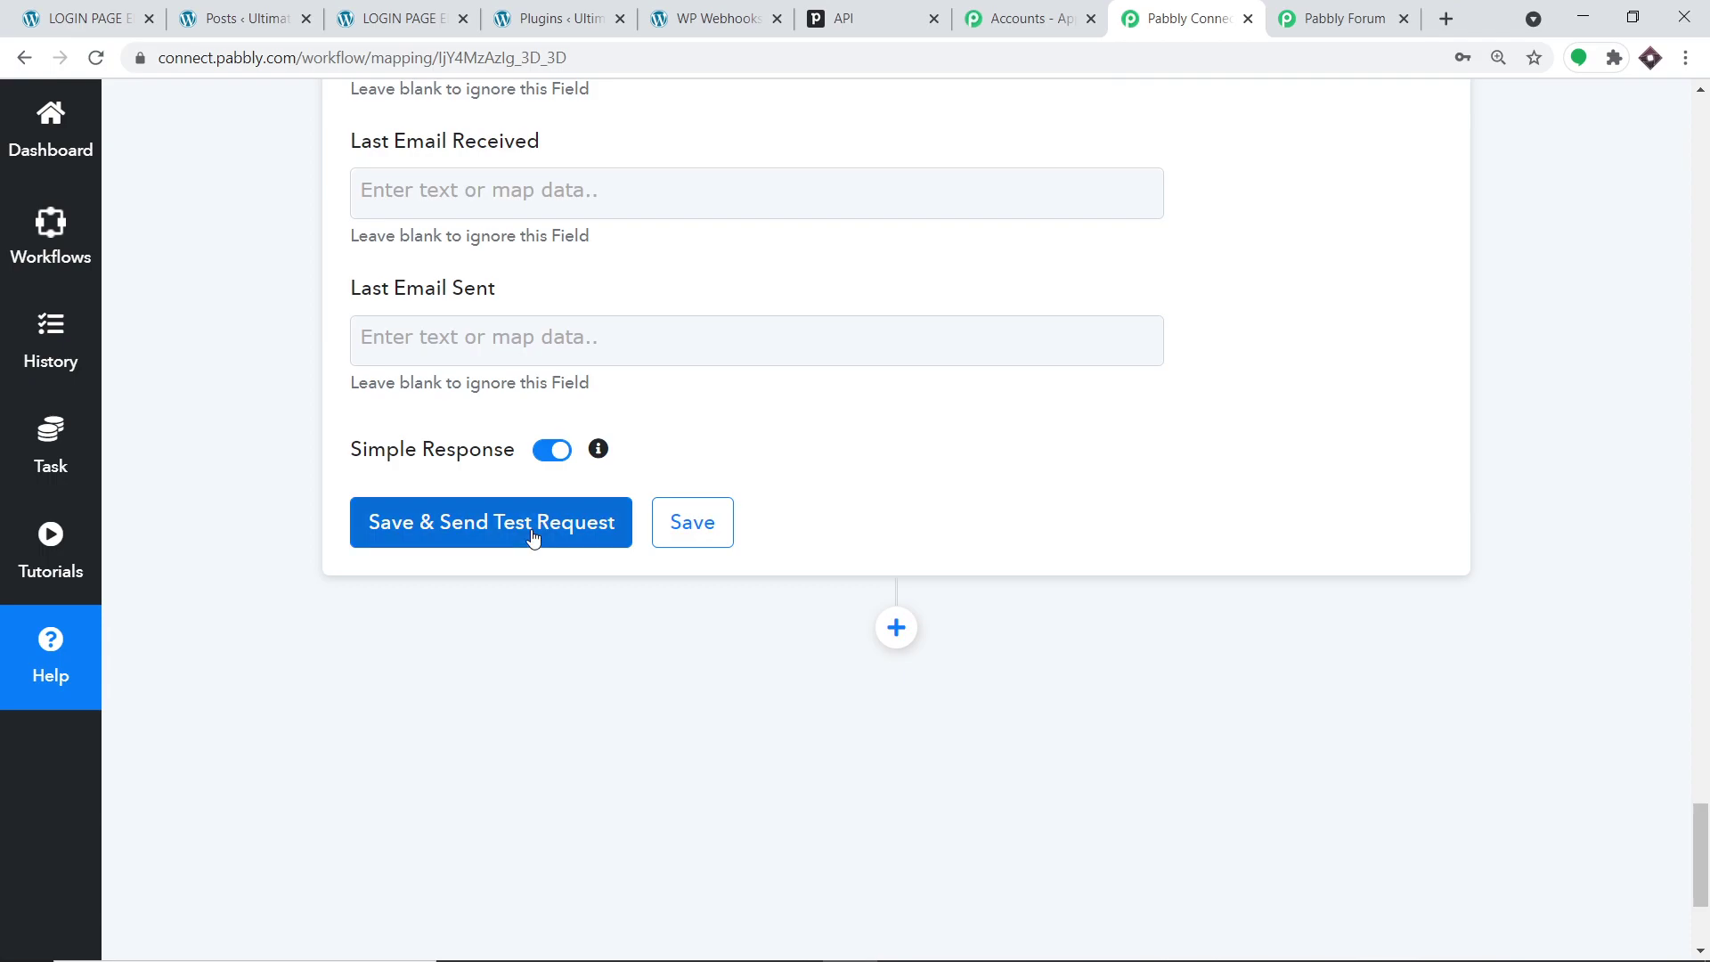
click(533, 537)
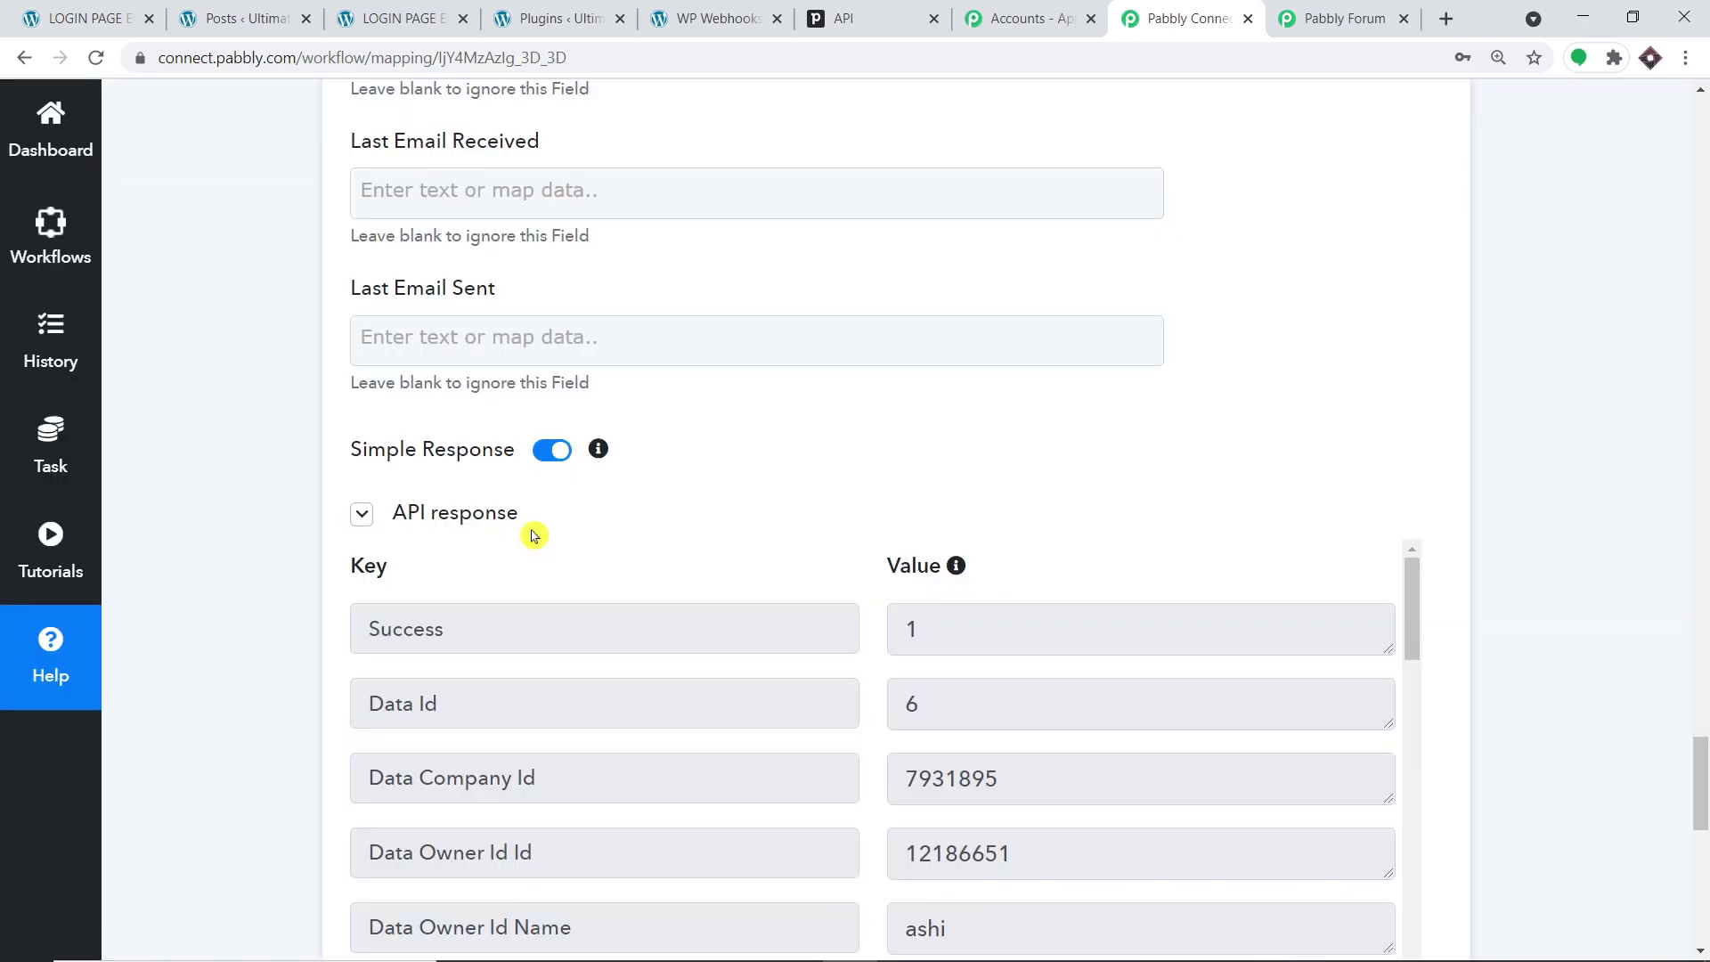
scroll(552, 514, down, 2)
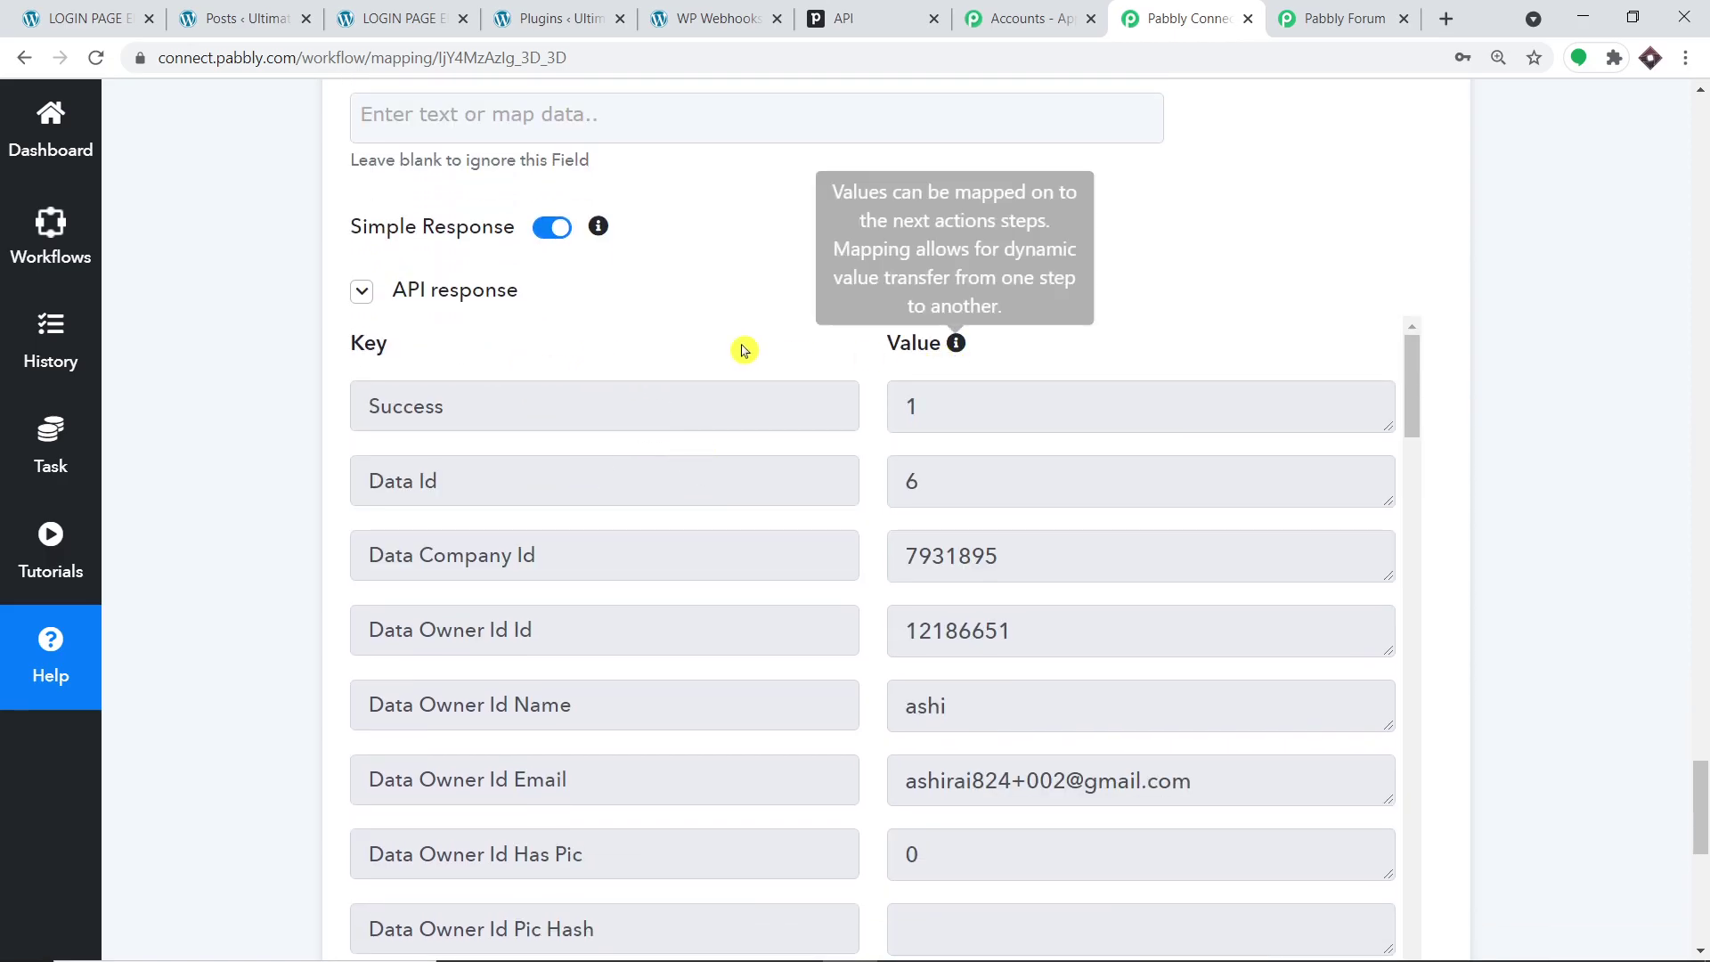
click(835, 11)
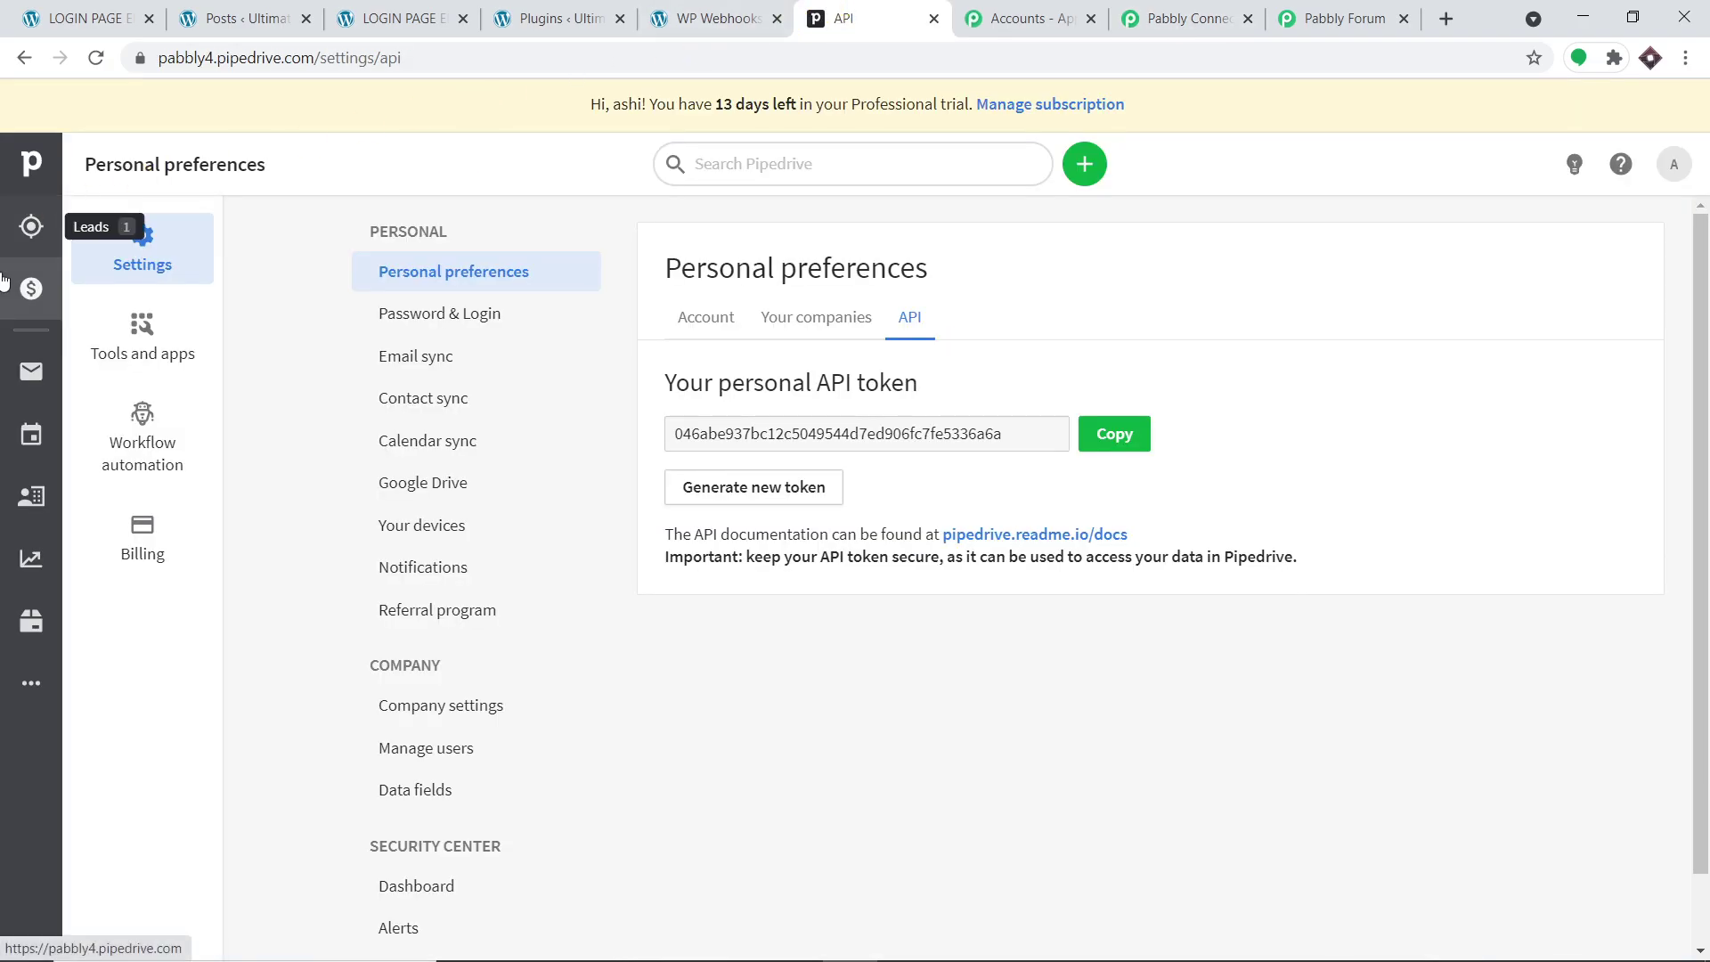
Open the newly created person from Pipedrive Contacts to verify the name and email
click(18, 500)
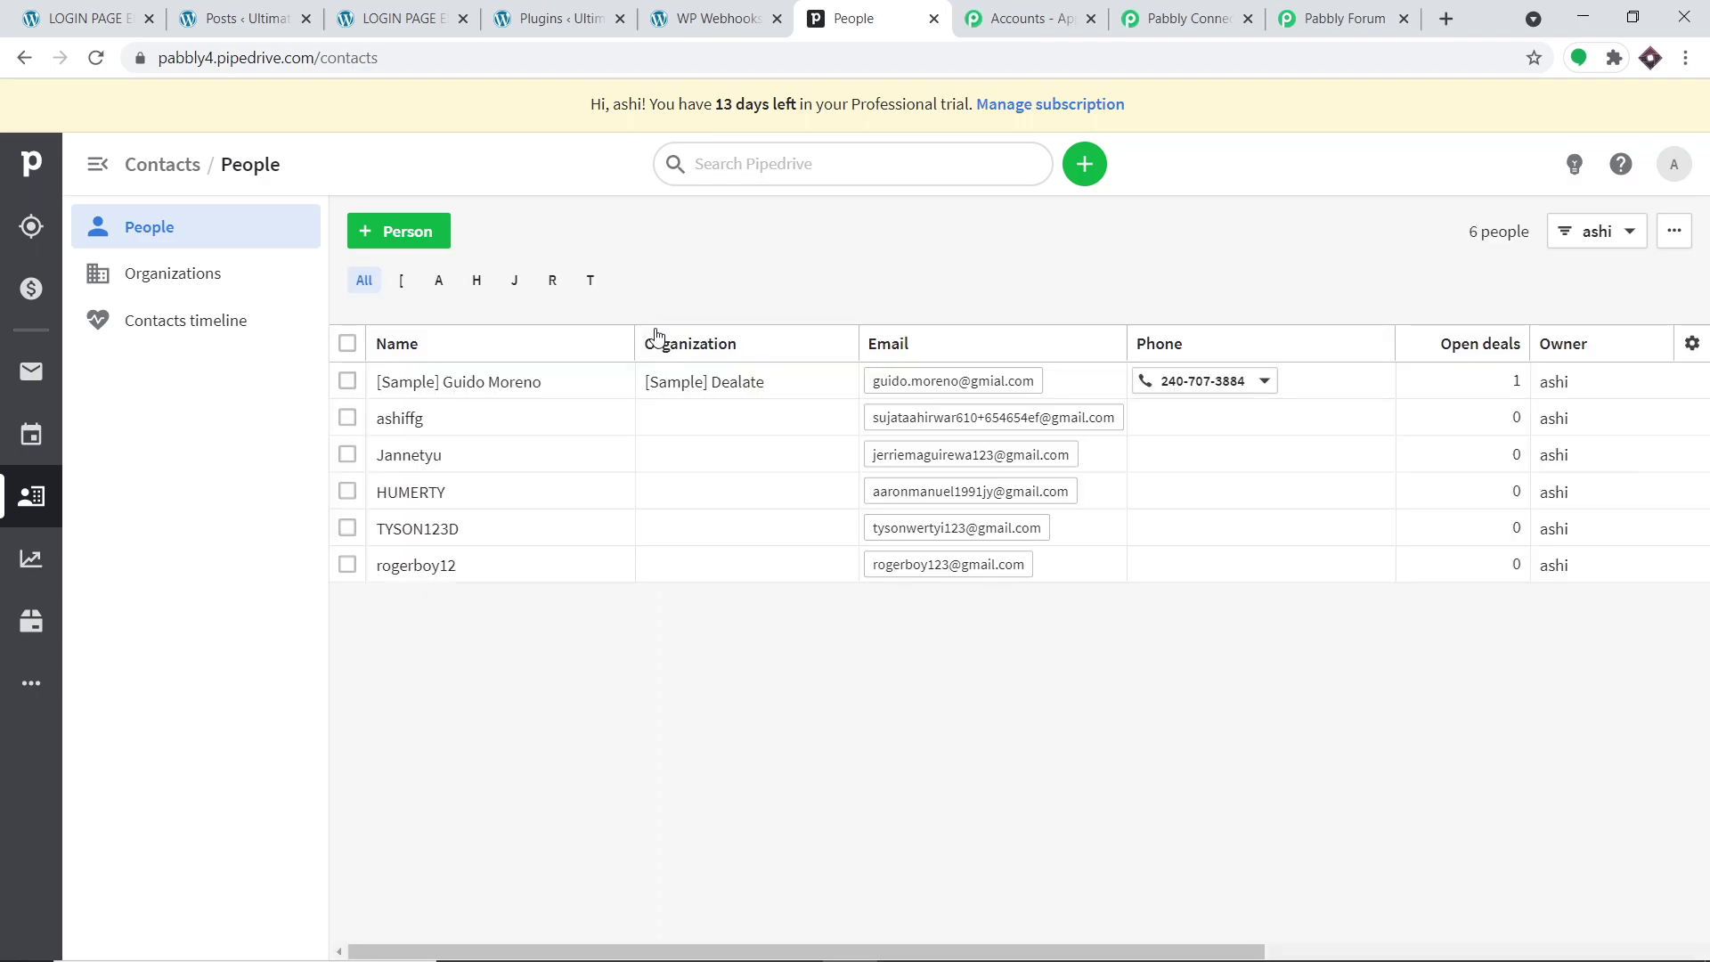
click(402, 574)
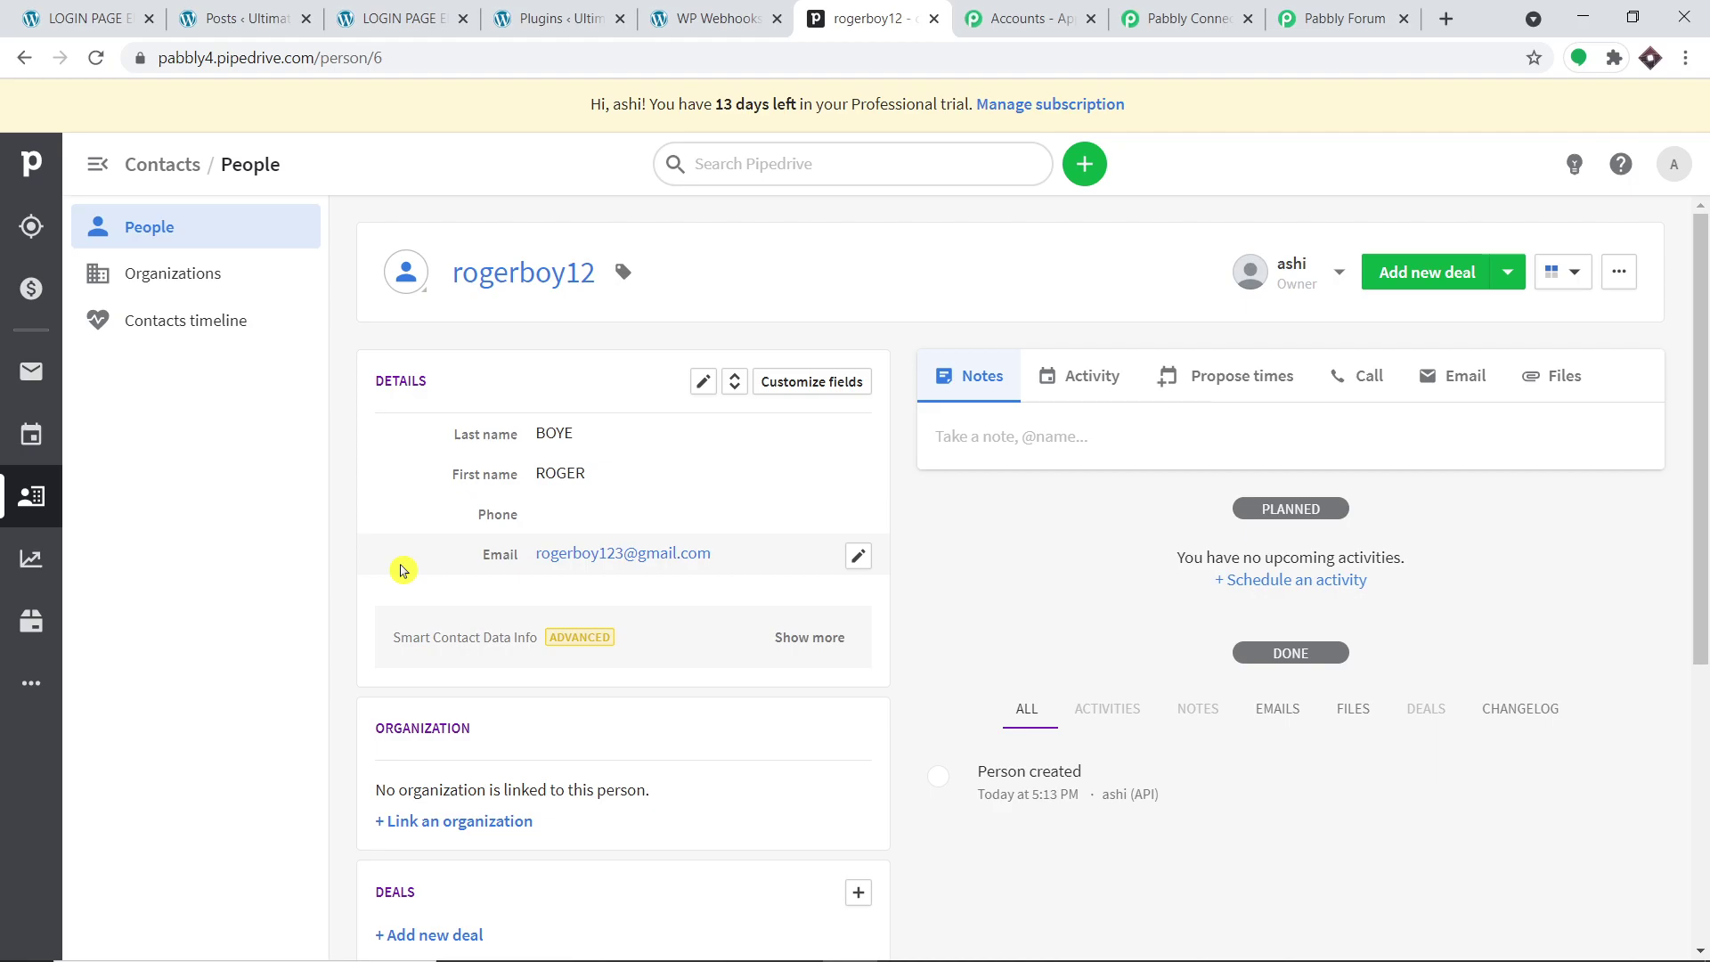
Back in Pabbly Connect, collapse the WordPress User Registers trigger card at the top
click(1143, 7)
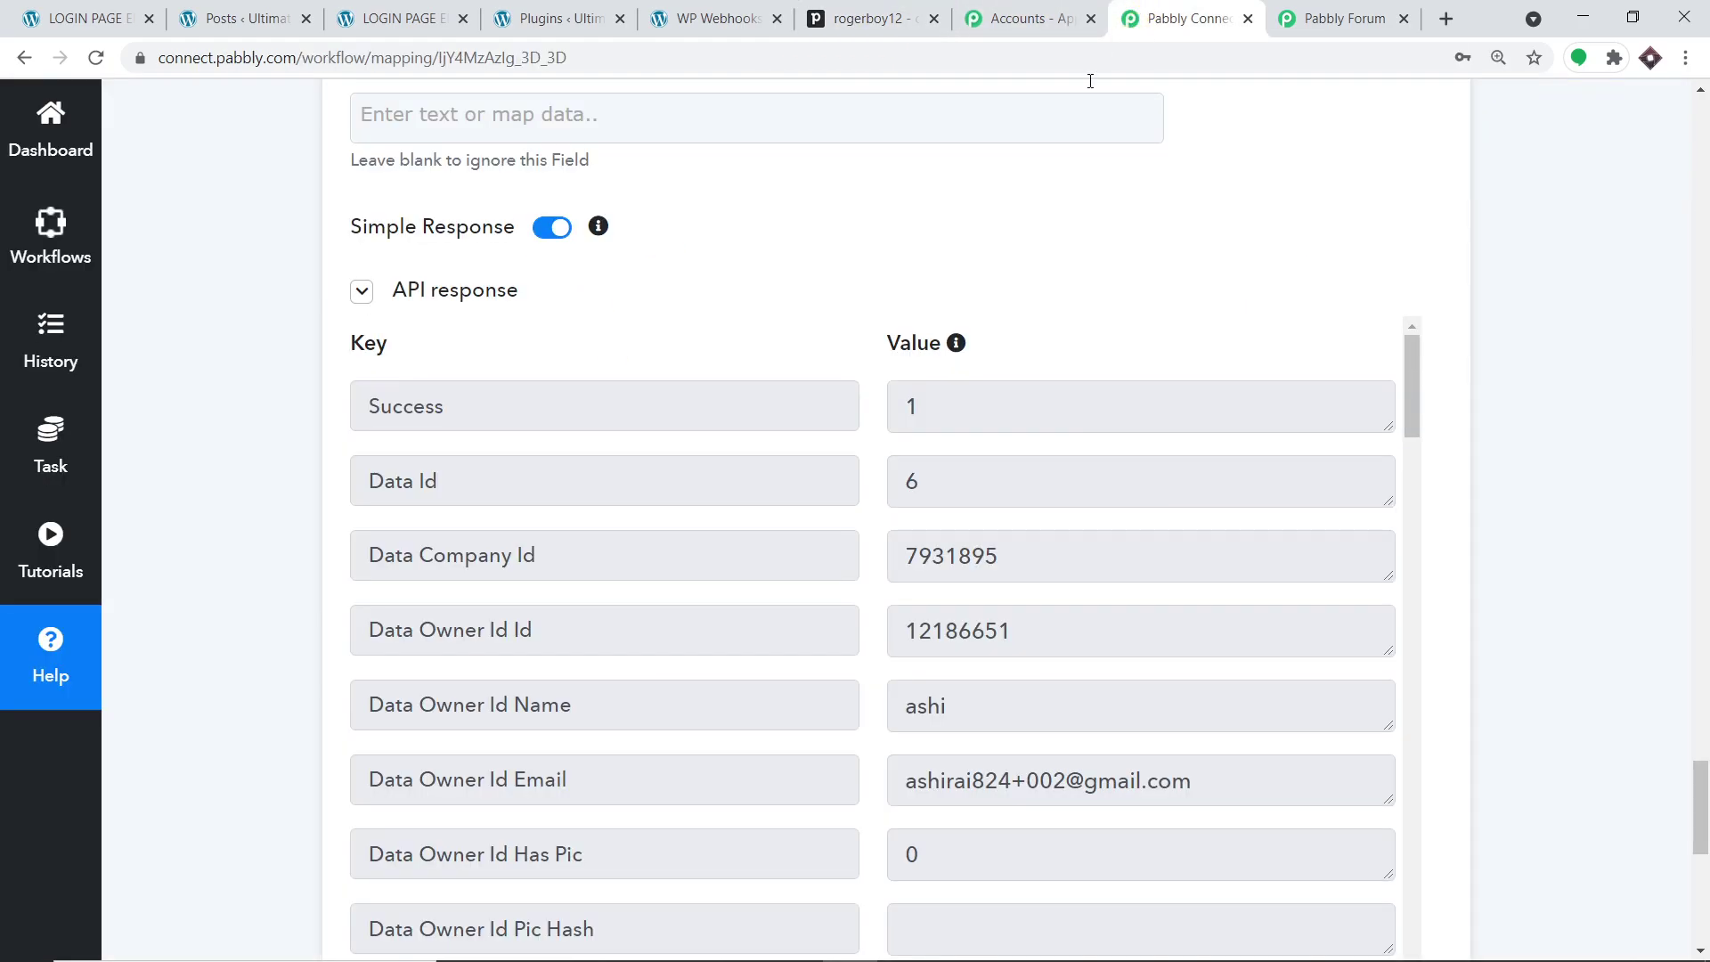
scroll(1703, 545, up, 10)
scroll(1702, 545, up, 20)
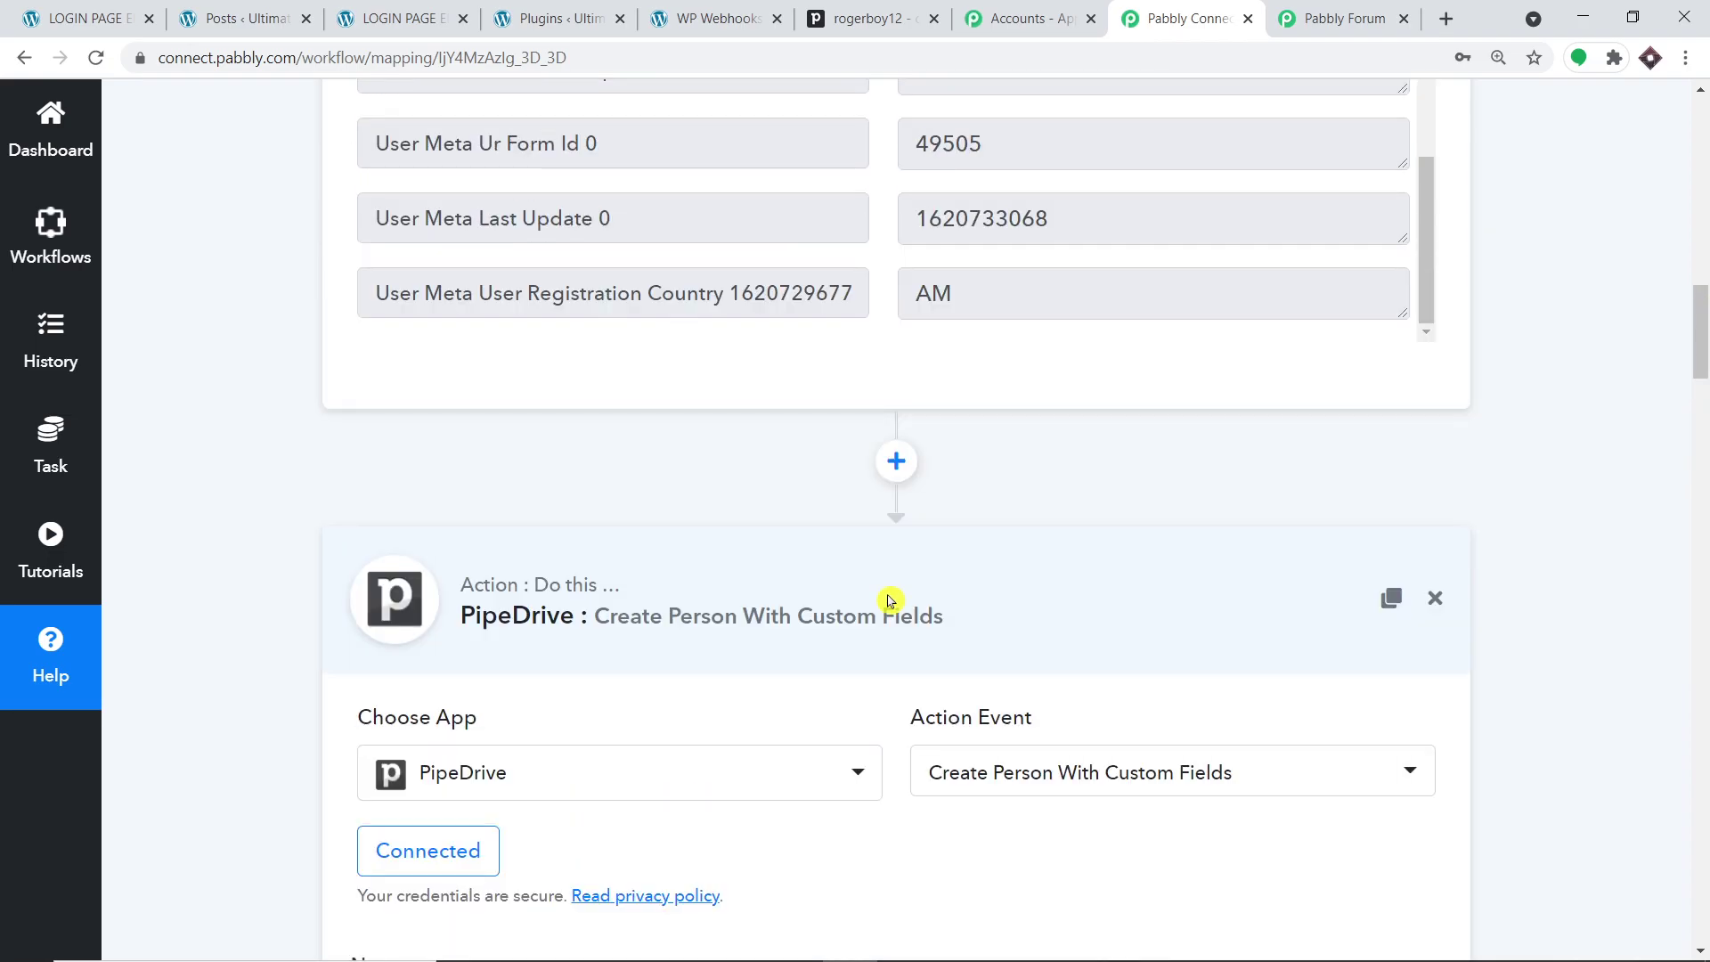
scroll(1703, 283, up, 10)
scroll(1703, 283, up, 5)
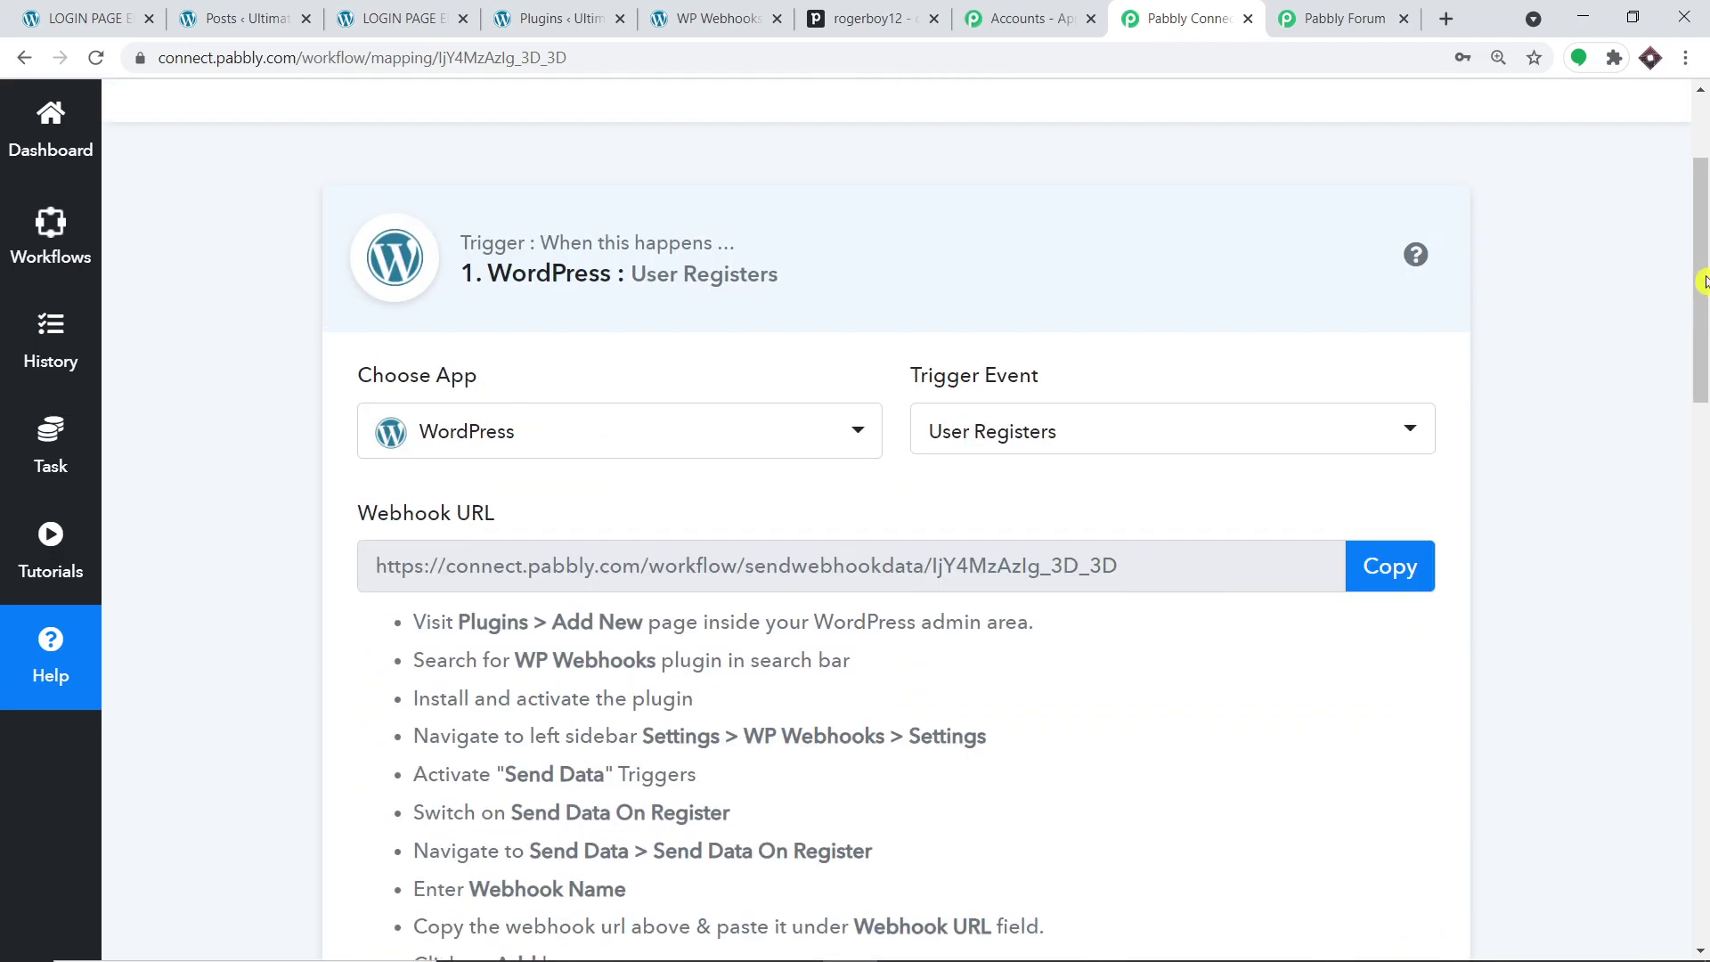
click(1150, 248)
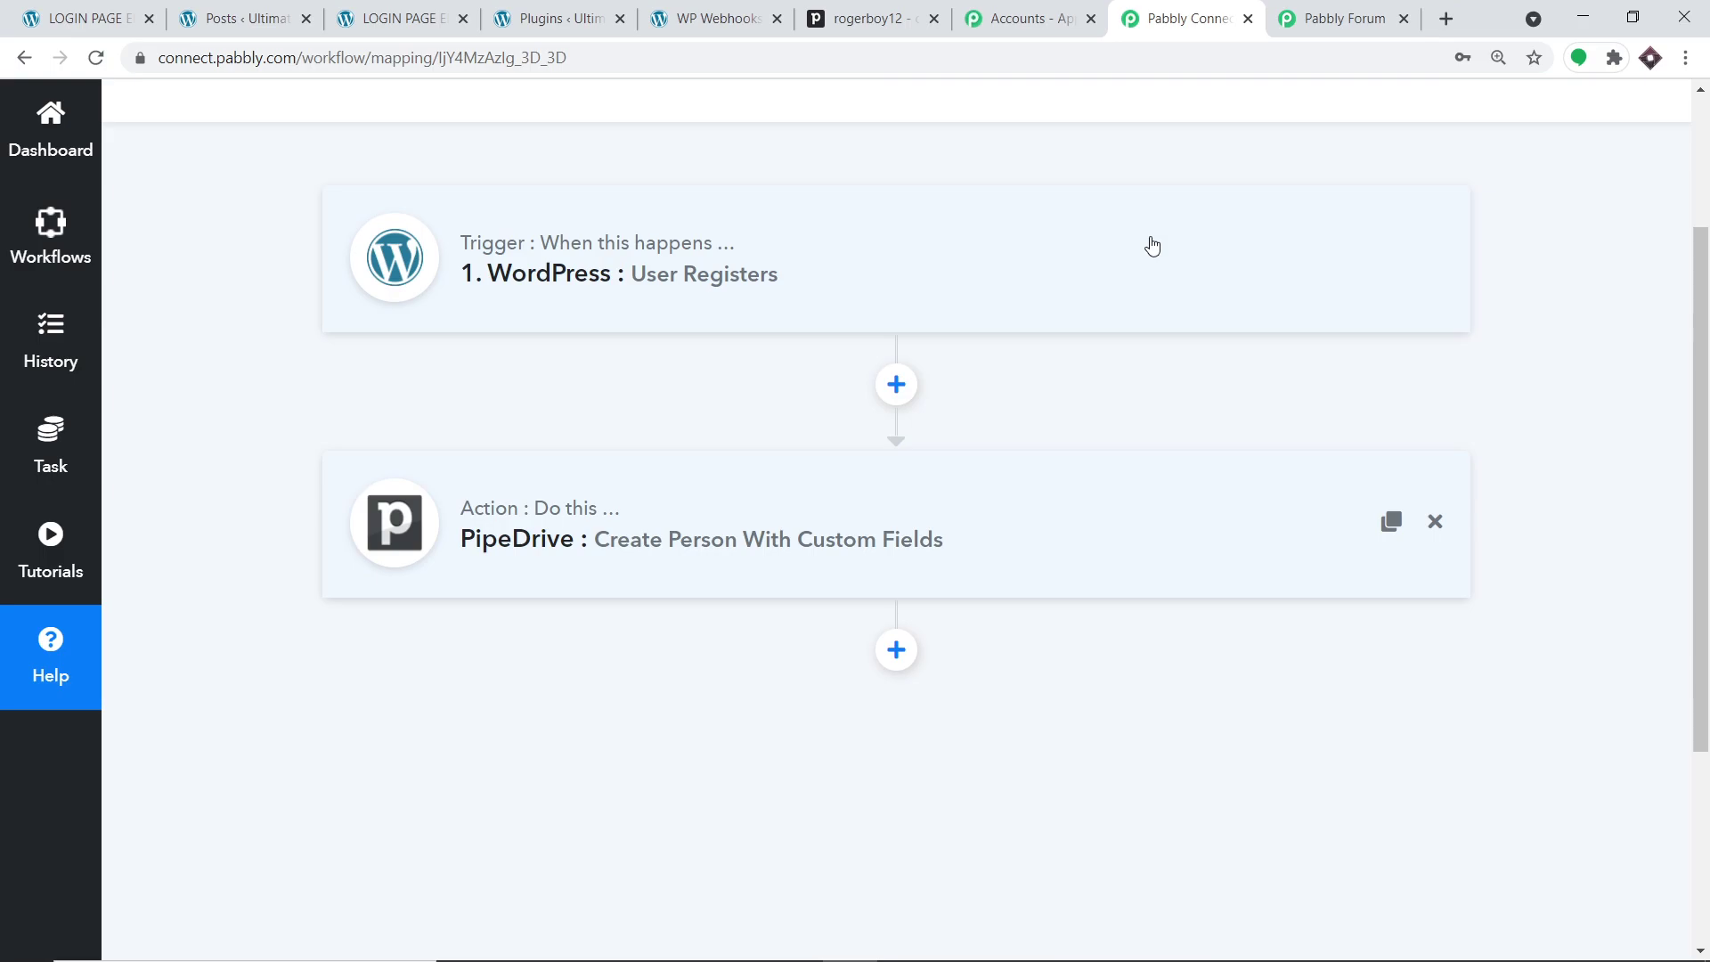